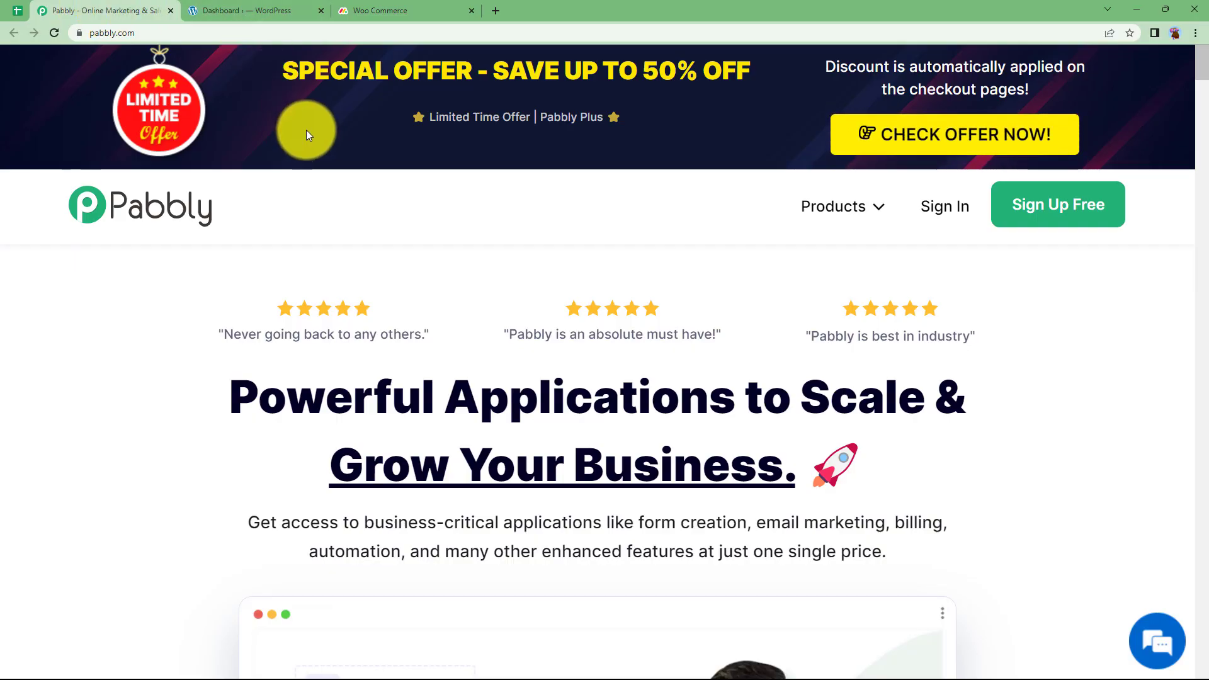
Open the WooCommerce home page in the WordPress admin and view the Woo Commerce board in monday.com
{"action": "left_click", "coordinate": [263, 10]}
{"action": "left_click", "coordinate": [391, 10]}
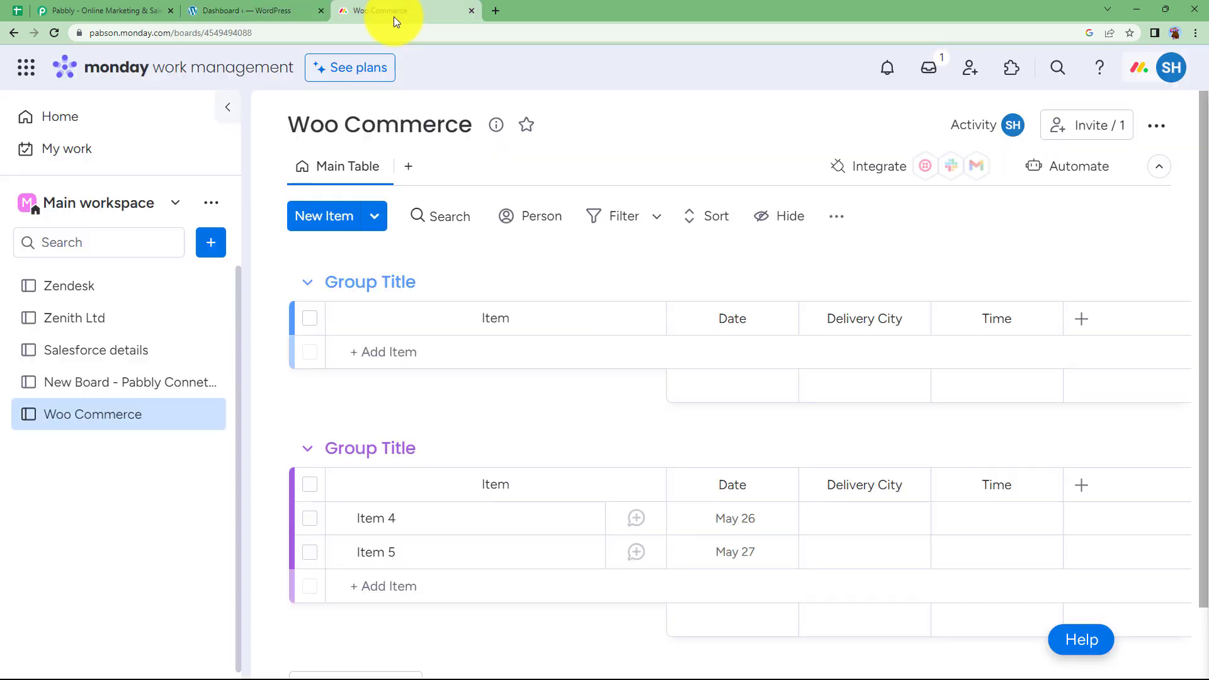
{"action": "left_click", "coordinate": [251, 12]}
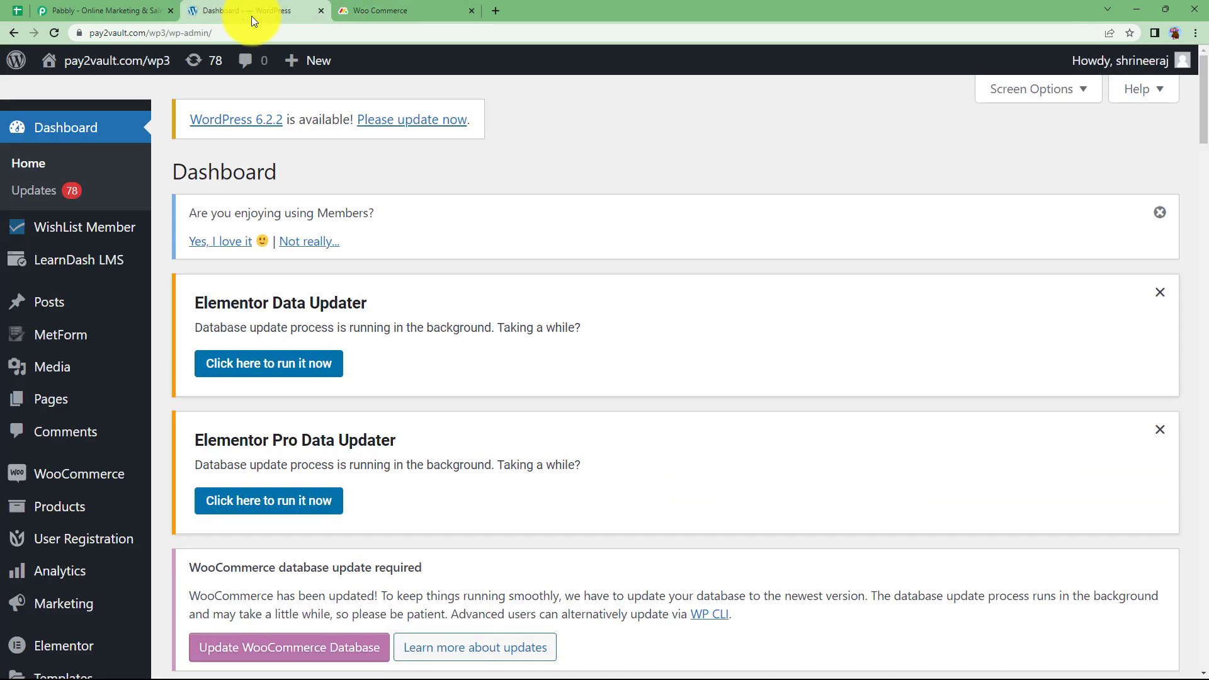
{"action": "mouse_move", "coordinate": [81, 484]}
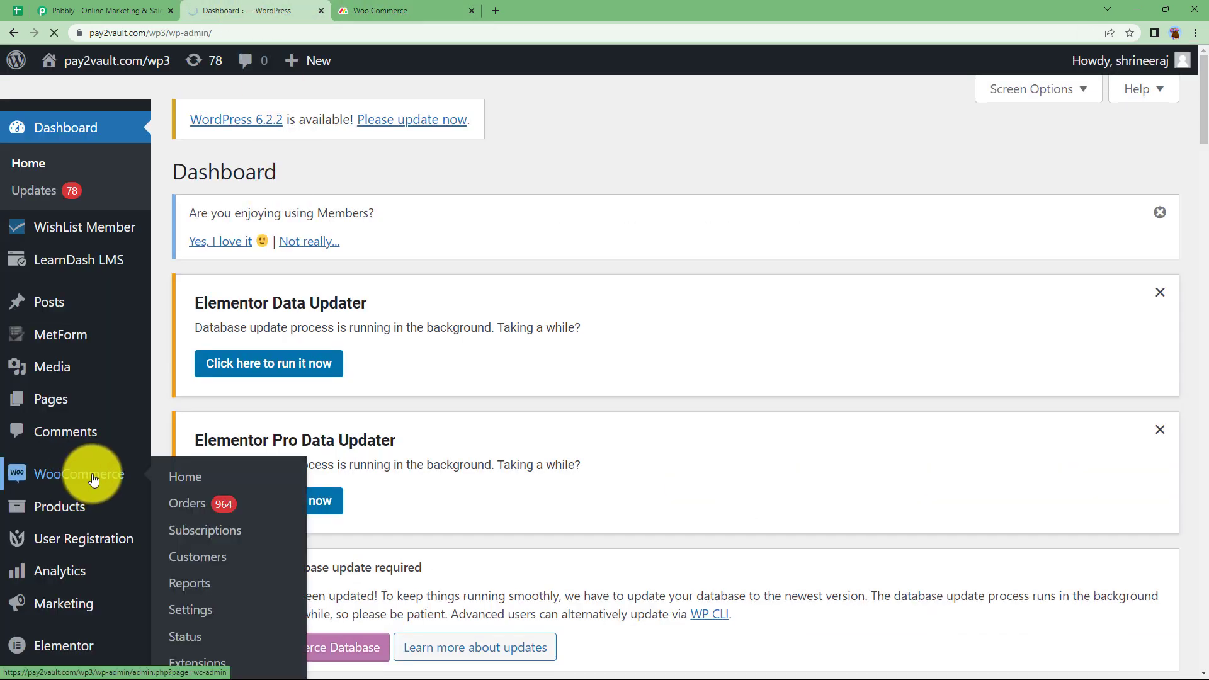
{"action": "left_click", "coordinate": [398, 11]}
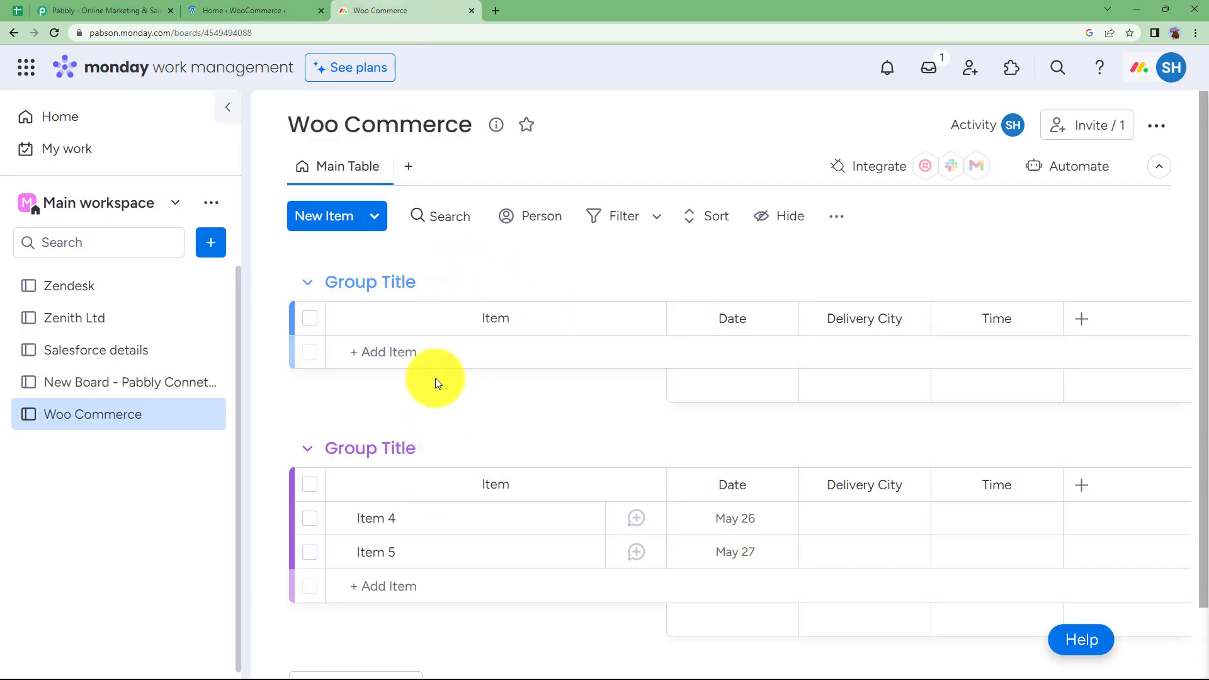
Return to the Pabbly website, sign in, and access Pabbly Connect from the list of apps
{"action": "left_click", "coordinate": [131, 7]}
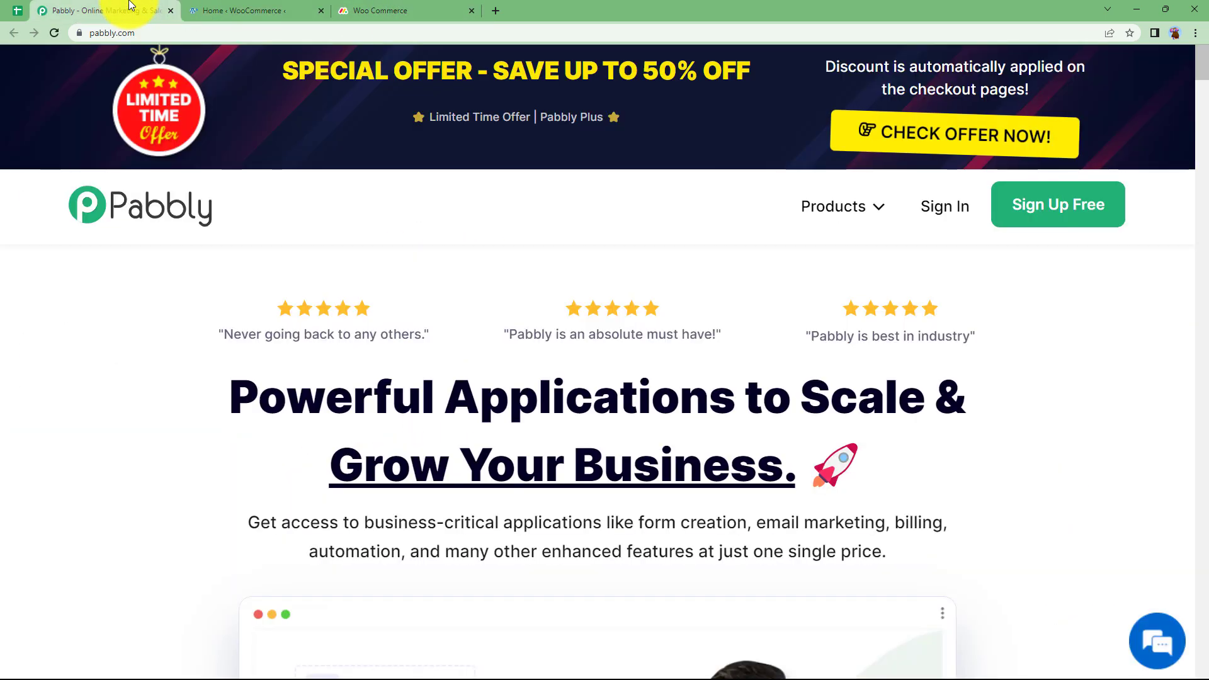
{"action": "left_click", "coordinate": [938, 207]}
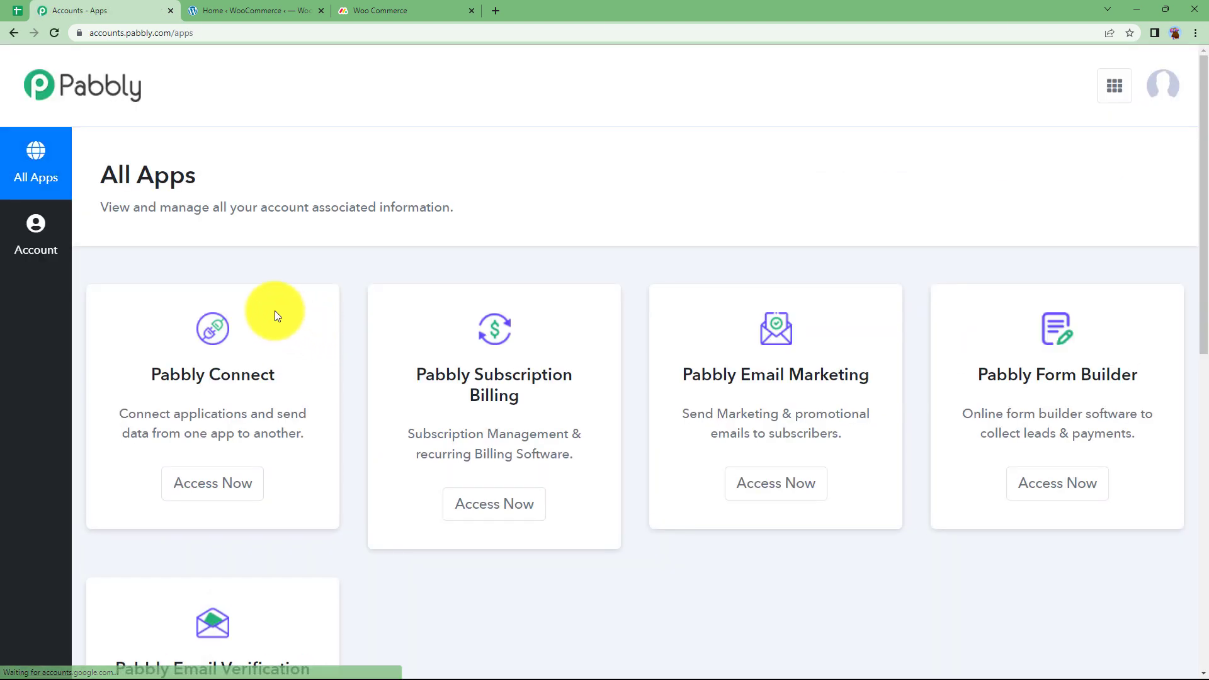
{"action": "scroll", "coordinate": [297, 318], "scroll_direction": "down", "scroll_amount": 3}
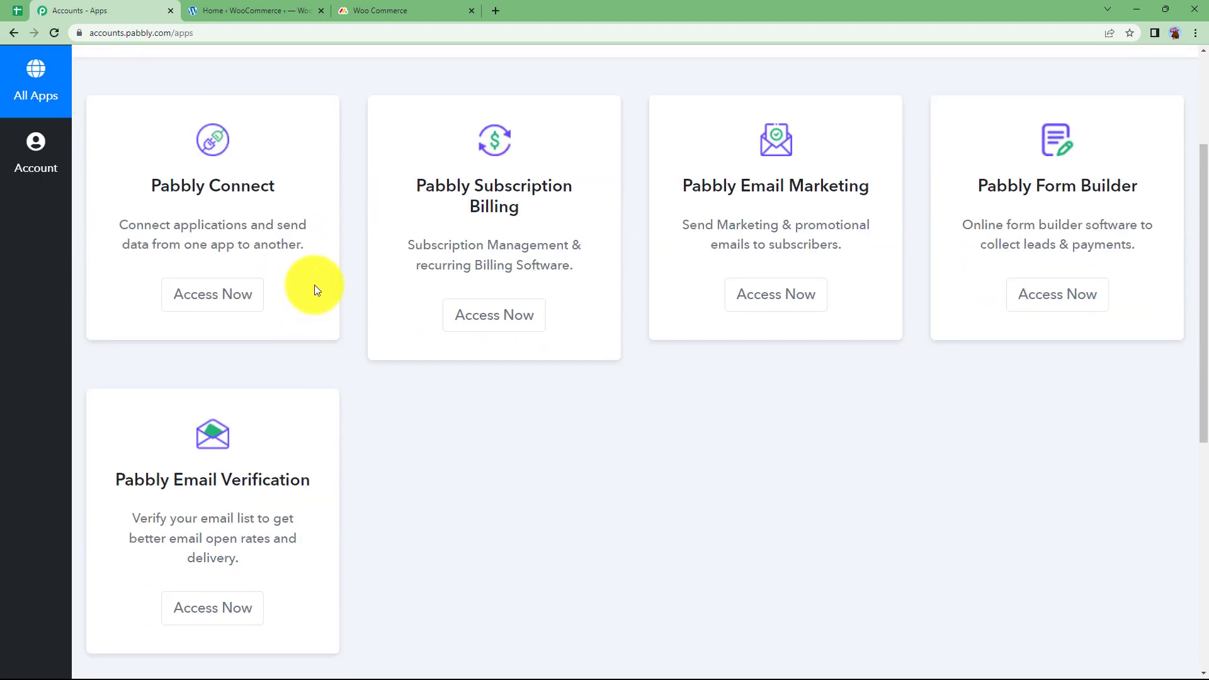
{"action": "left_click", "coordinate": [213, 297]}
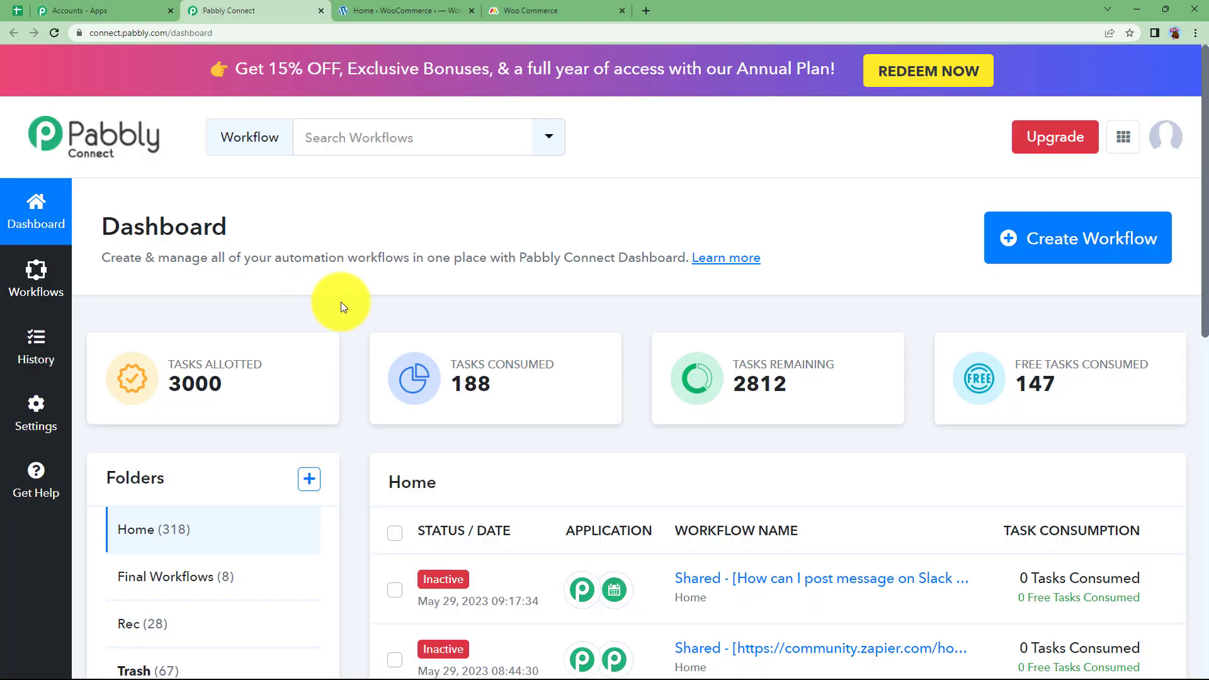
Create a new workflow named "Integrate WooCommerce with Monday.com"
{"action": "scroll", "coordinate": [364, 315], "scroll_direction": "down", "scroll_amount": 3}
{"action": "scroll", "coordinate": [364, 315], "scroll_direction": "up", "scroll_amount": 3}
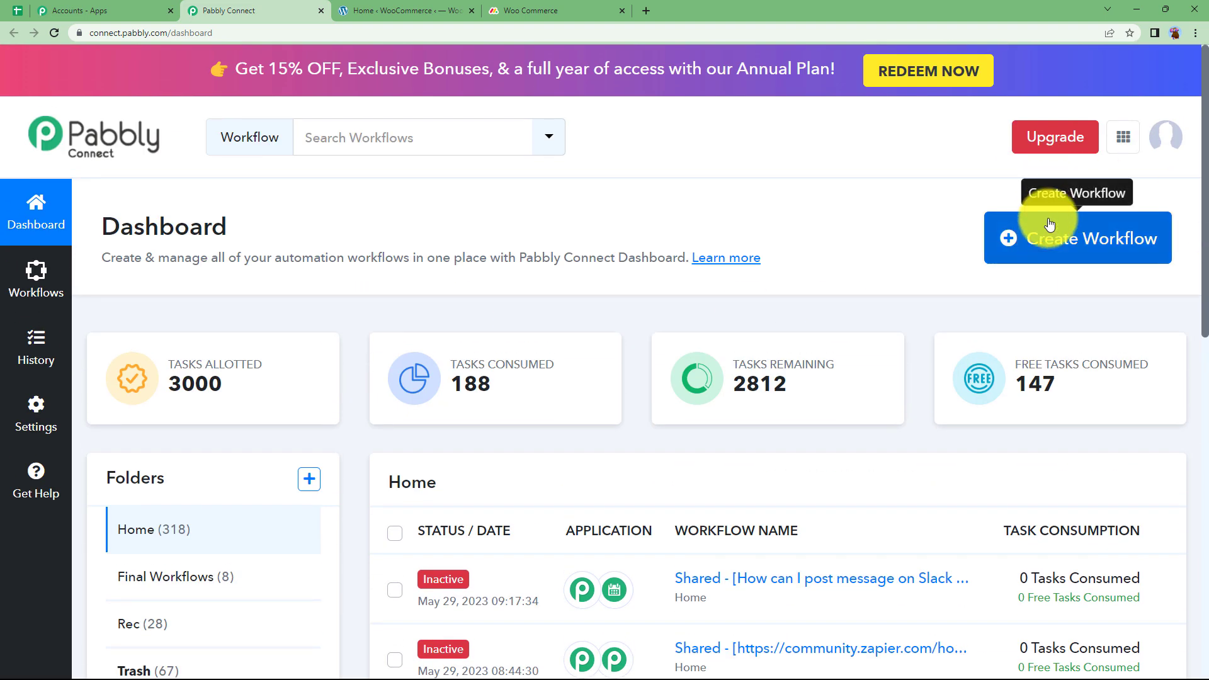
{"action": "left_click", "coordinate": [1072, 238]}
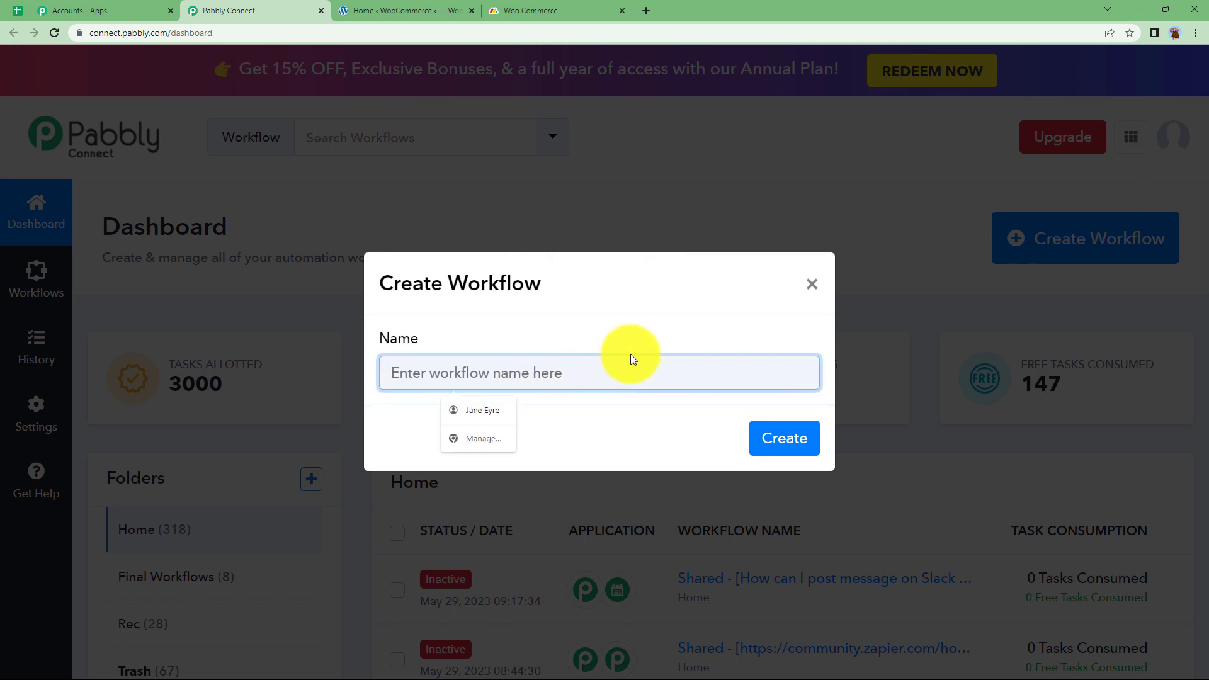
{"action": "type", "text": "Integra"}
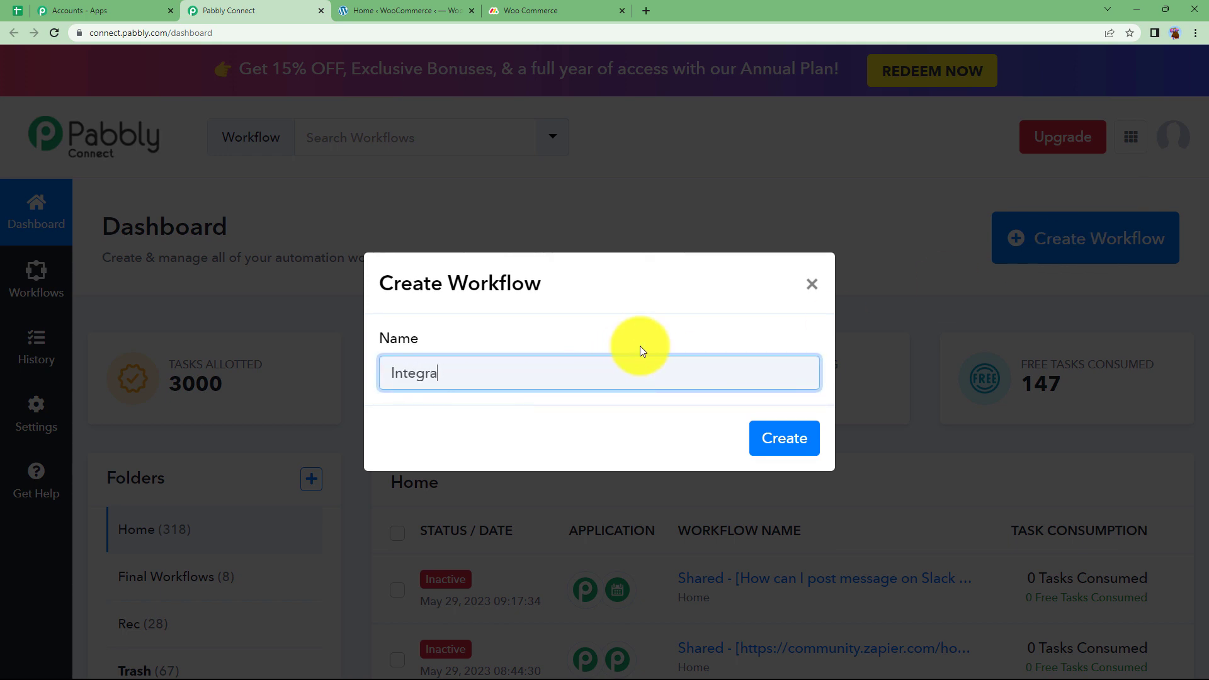
{"action": "type", "text": "te WooCommerce with Monday.com"}
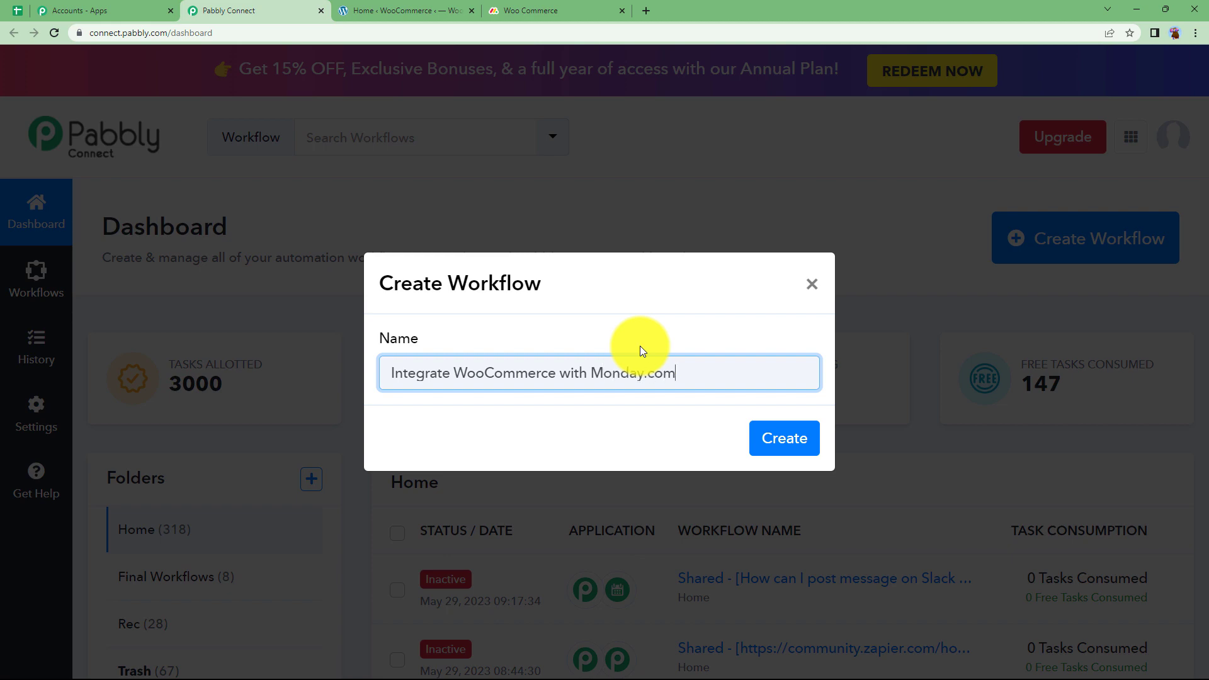
{"action": "left_click", "coordinate": [781, 436]}
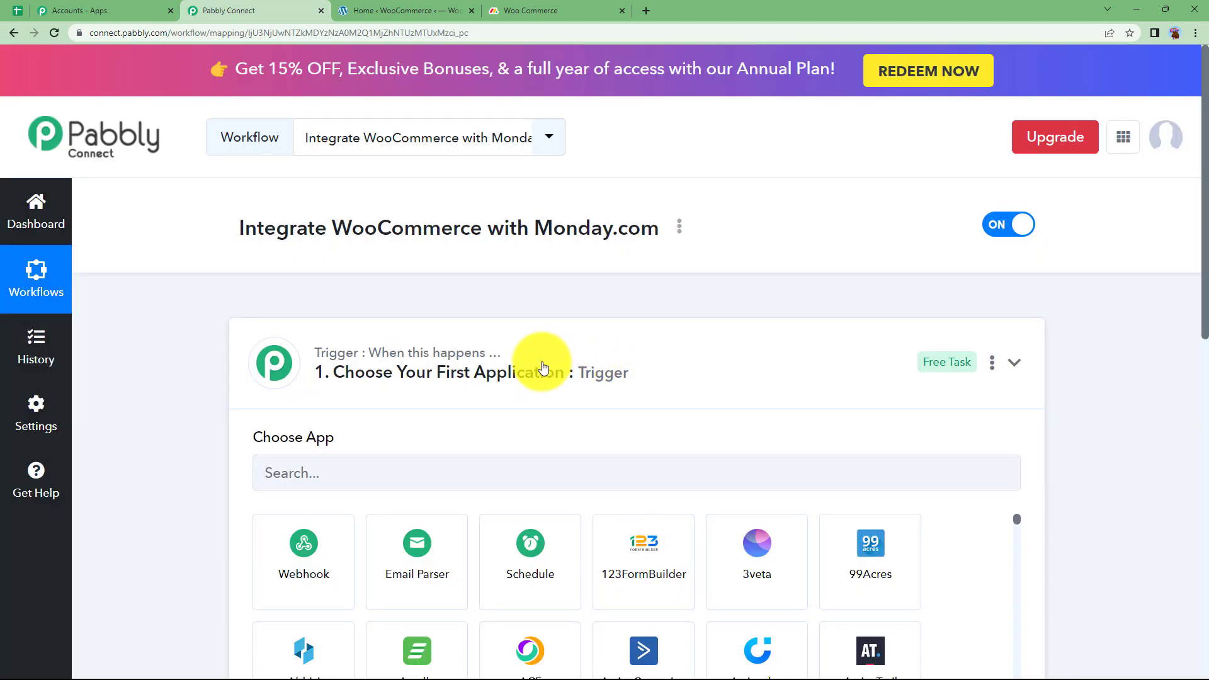
Collapse the trigger step and review the workflow outline alongside the WooCommerce store page and the monday.com board
{"action": "left_click", "coordinate": [542, 365]}
{"action": "scroll", "coordinate": [173, 405], "scroll_direction": "down", "scroll_amount": 1}
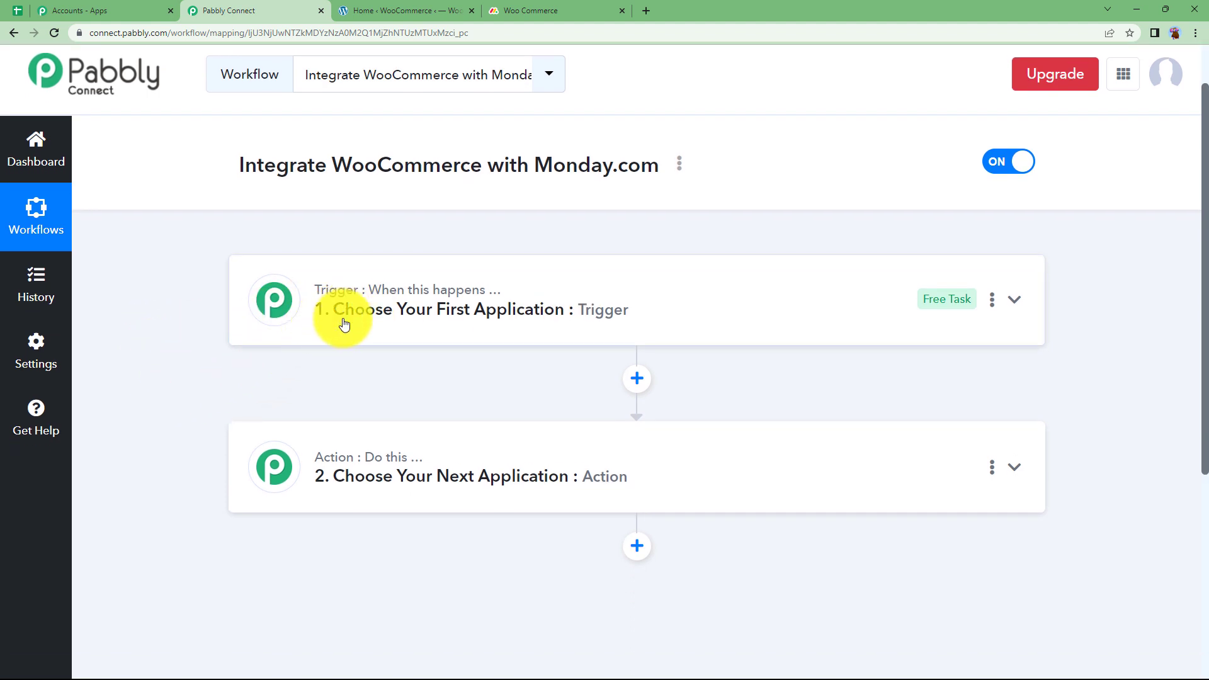
{"action": "mouse_move", "coordinate": [402, 288]}
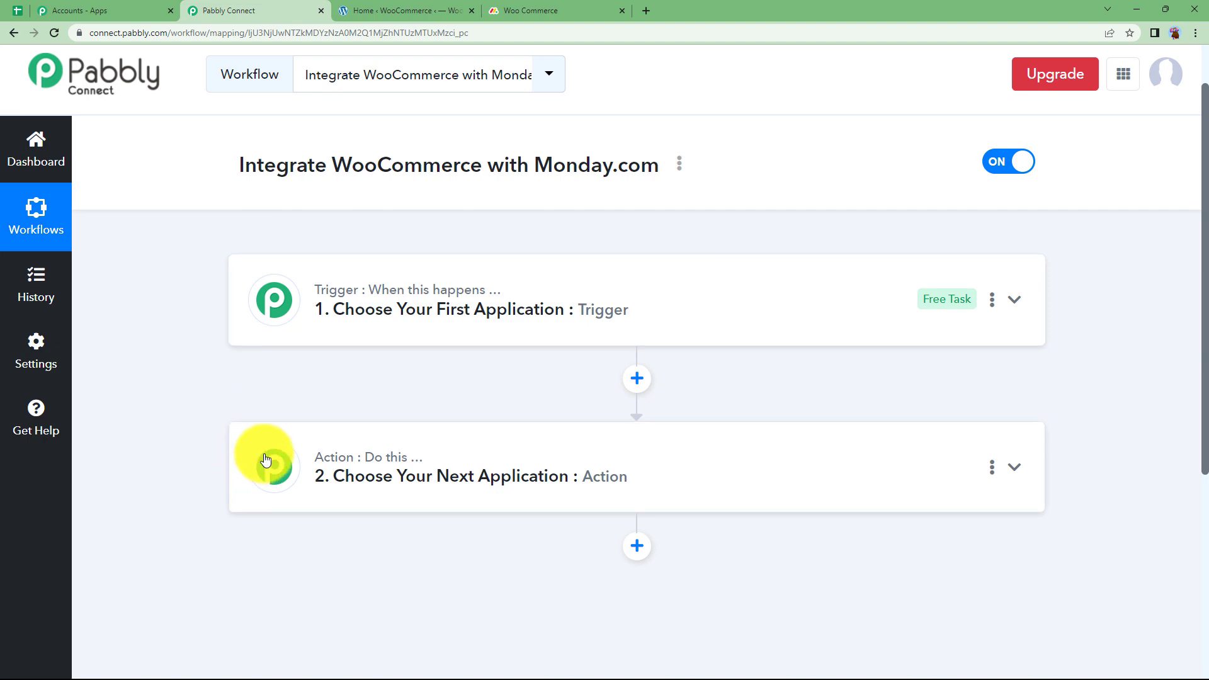
{"action": "left_click", "coordinate": [454, 10]}
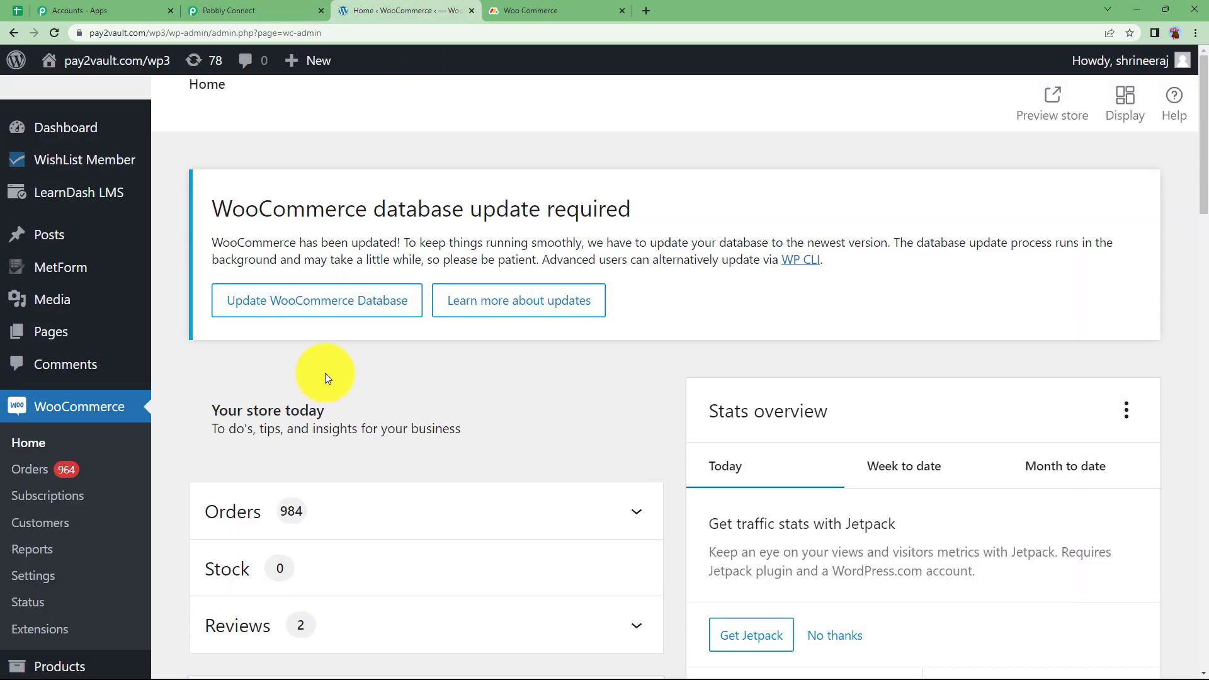
{"action": "left_click", "coordinate": [528, 12]}
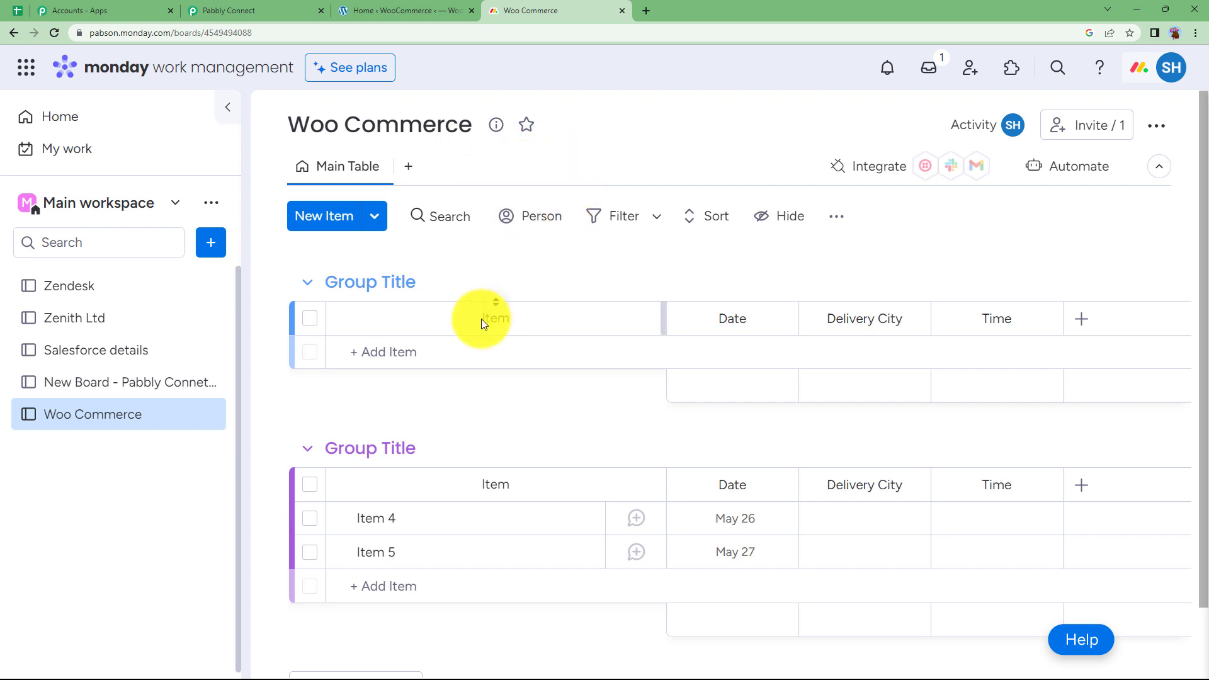
{"action": "left_click", "coordinate": [255, 11]}
{"action": "scroll", "coordinate": [306, 350], "scroll_direction": "down", "scroll_amount": 2}
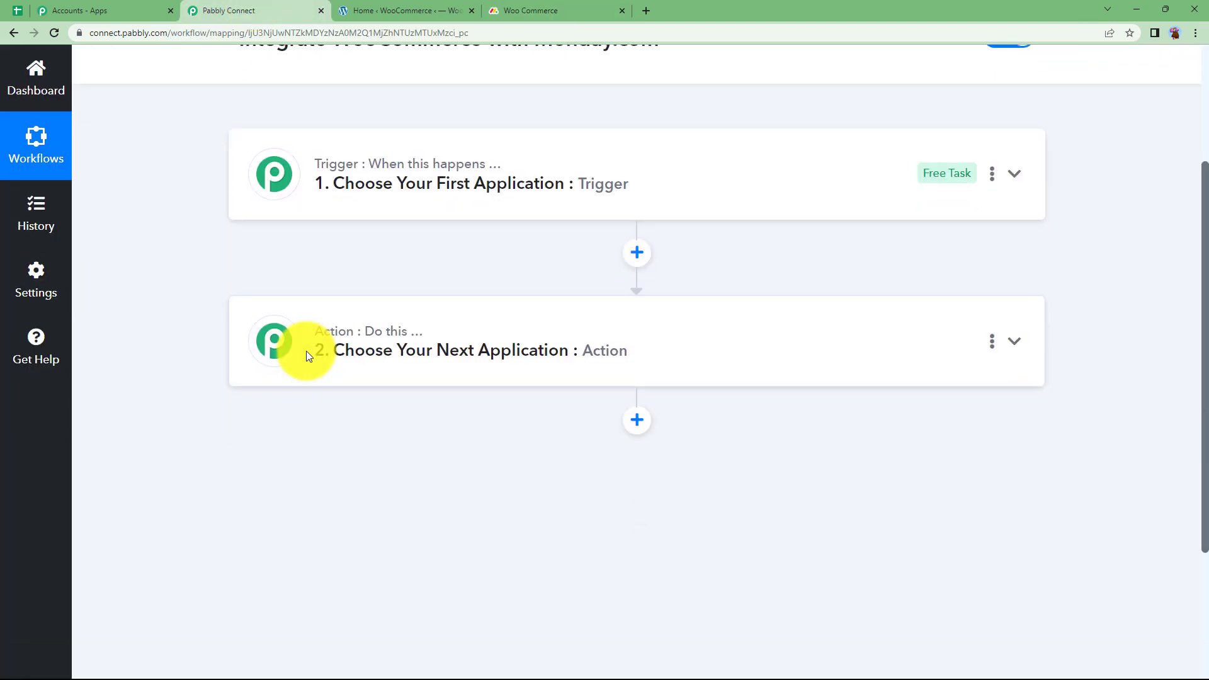
{"action": "scroll", "coordinate": [307, 352], "scroll_direction": "up", "scroll_amount": 1}
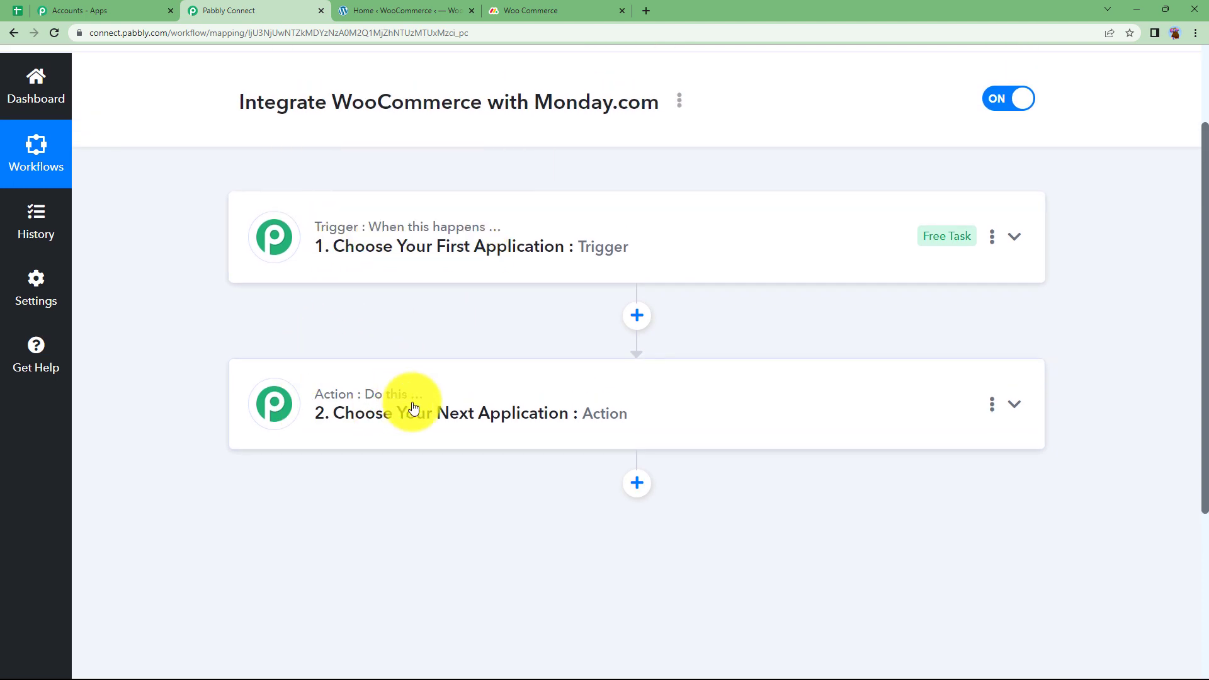
Look at the app choices offered by the workflow's trigger and action steps, collapsing each one again
{"action": "left_click", "coordinate": [393, 249]}
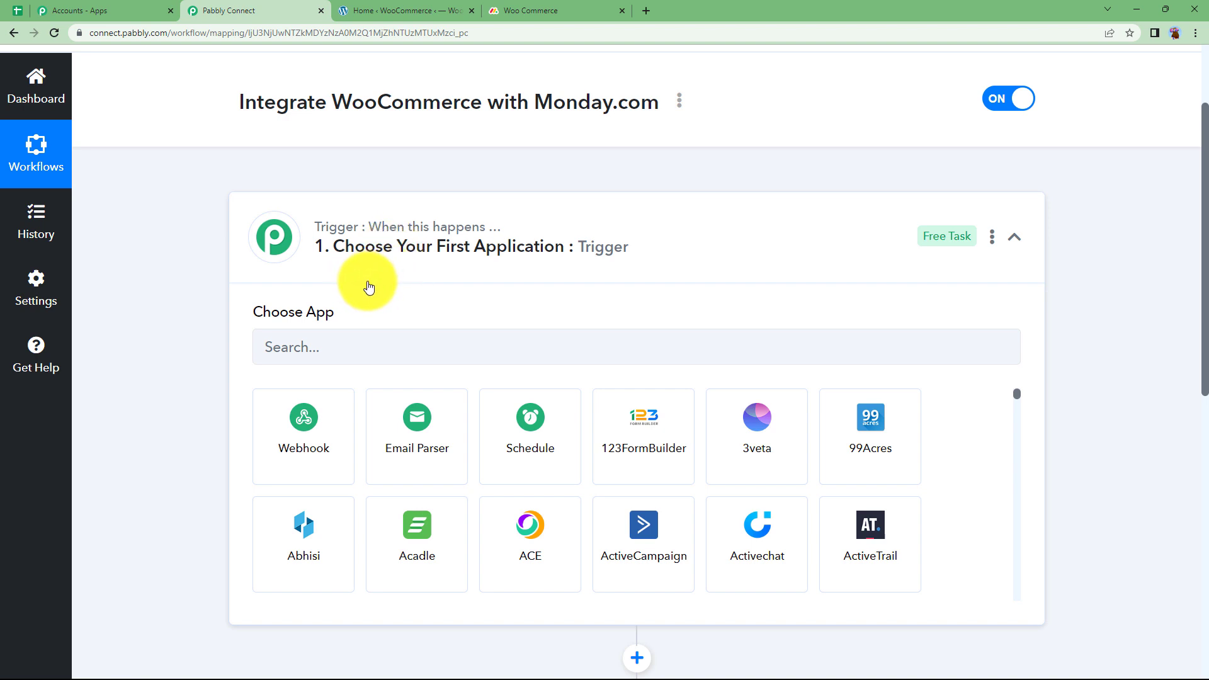
{"action": "left_click", "coordinate": [390, 259]}
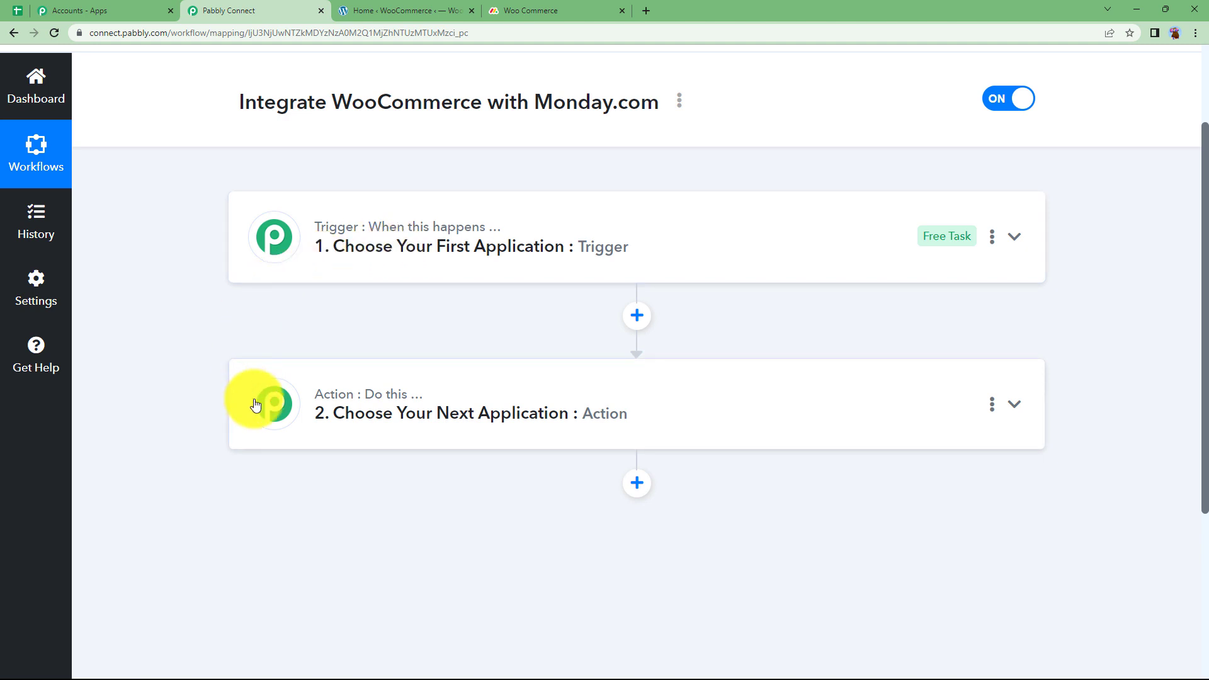
{"action": "left_click", "coordinate": [371, 394]}
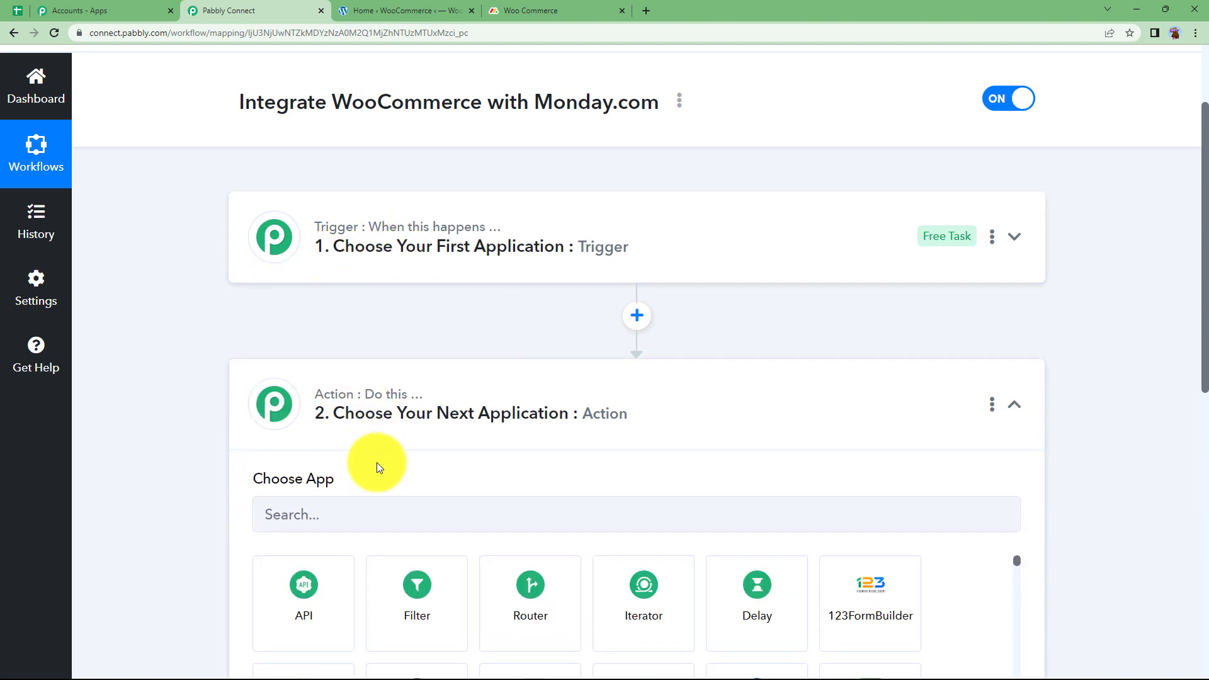
{"action": "left_click", "coordinate": [372, 396]}
Set the trigger app to WooCommerce with New Order Created as the trigger event
{"action": "left_click", "coordinate": [385, 238]}
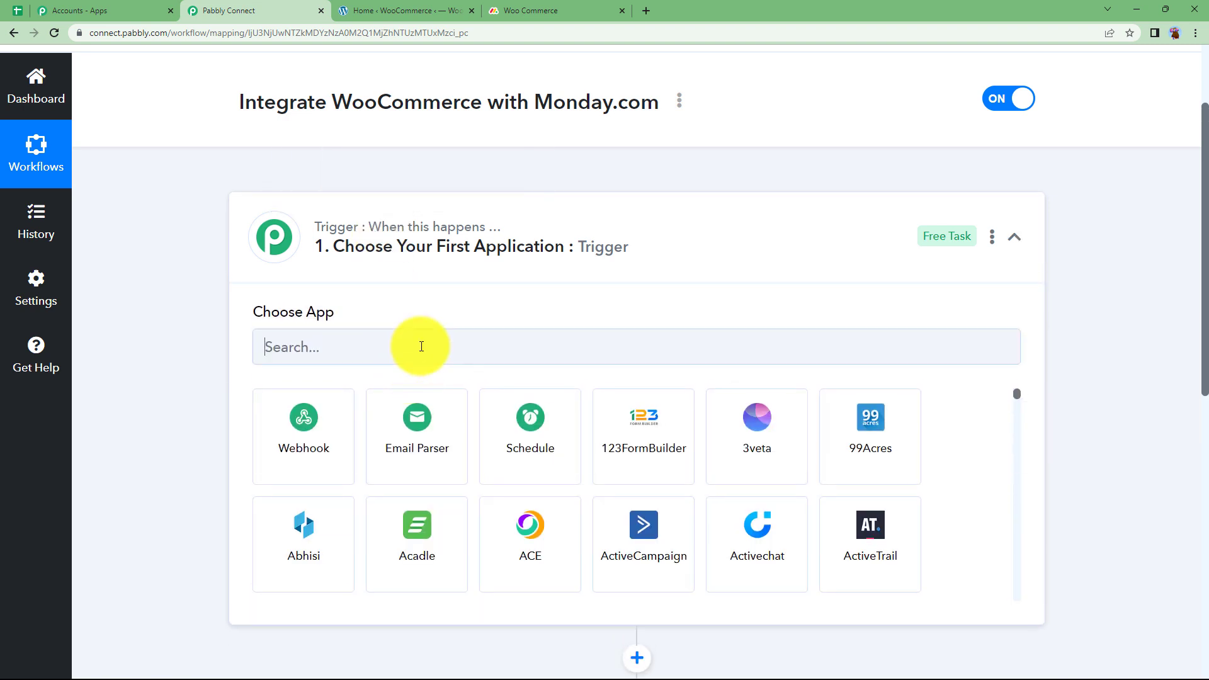
{"action": "left_click", "coordinate": [420, 345]}
{"action": "type", "text": "wooc"}
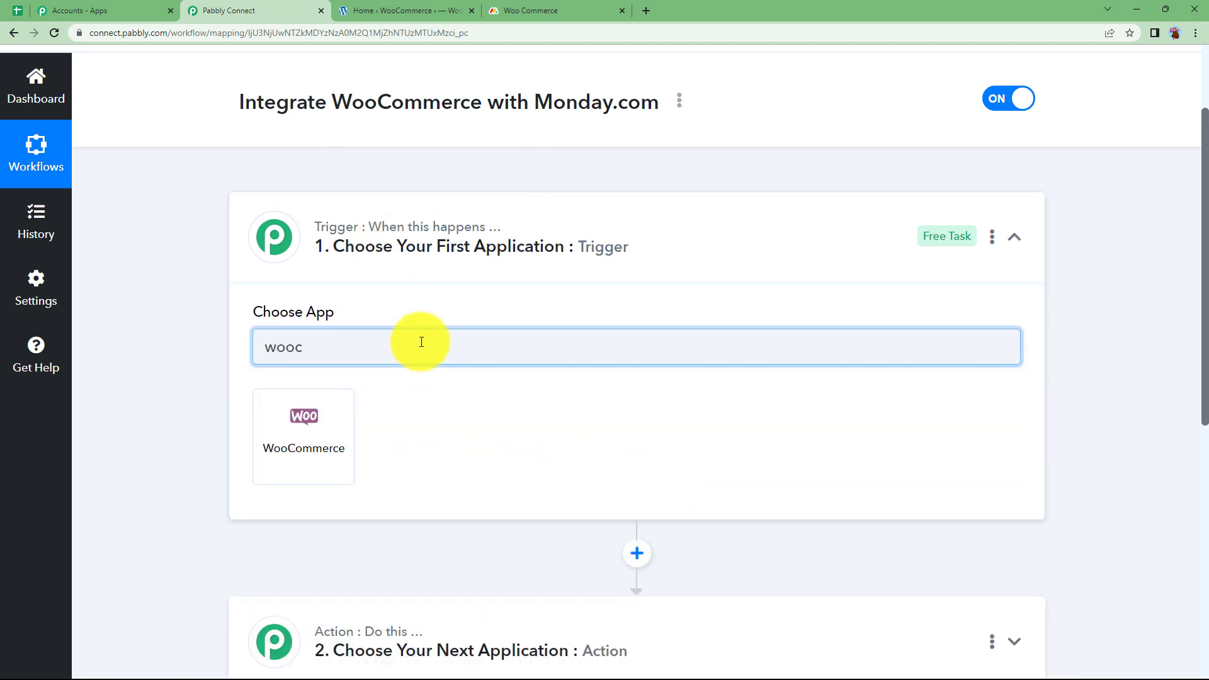
{"action": "left_click", "coordinate": [284, 409]}
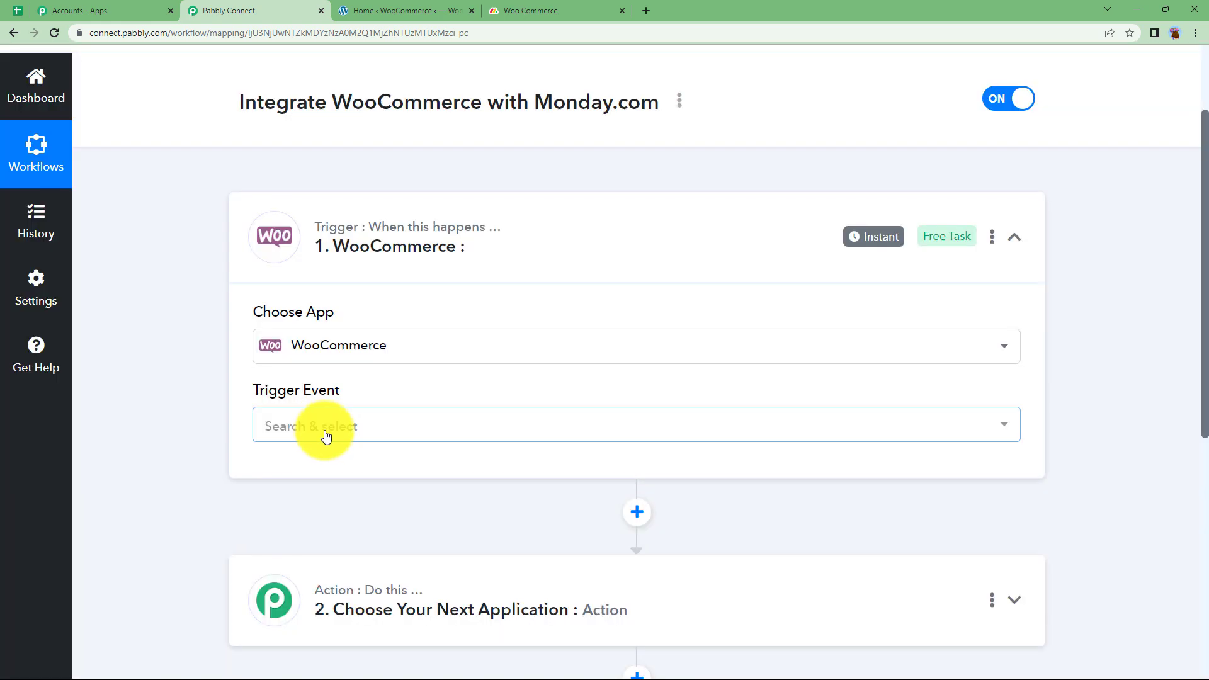
{"action": "left_click", "coordinate": [324, 427]}
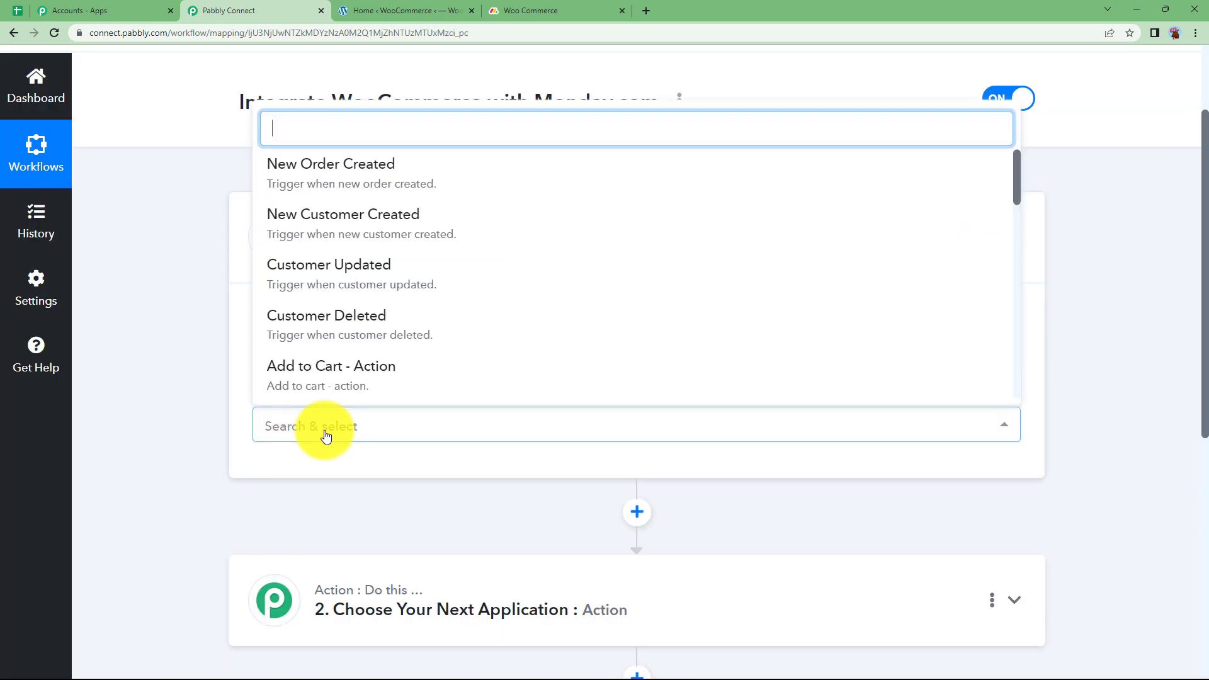
{"action": "left_click", "coordinate": [315, 174]}
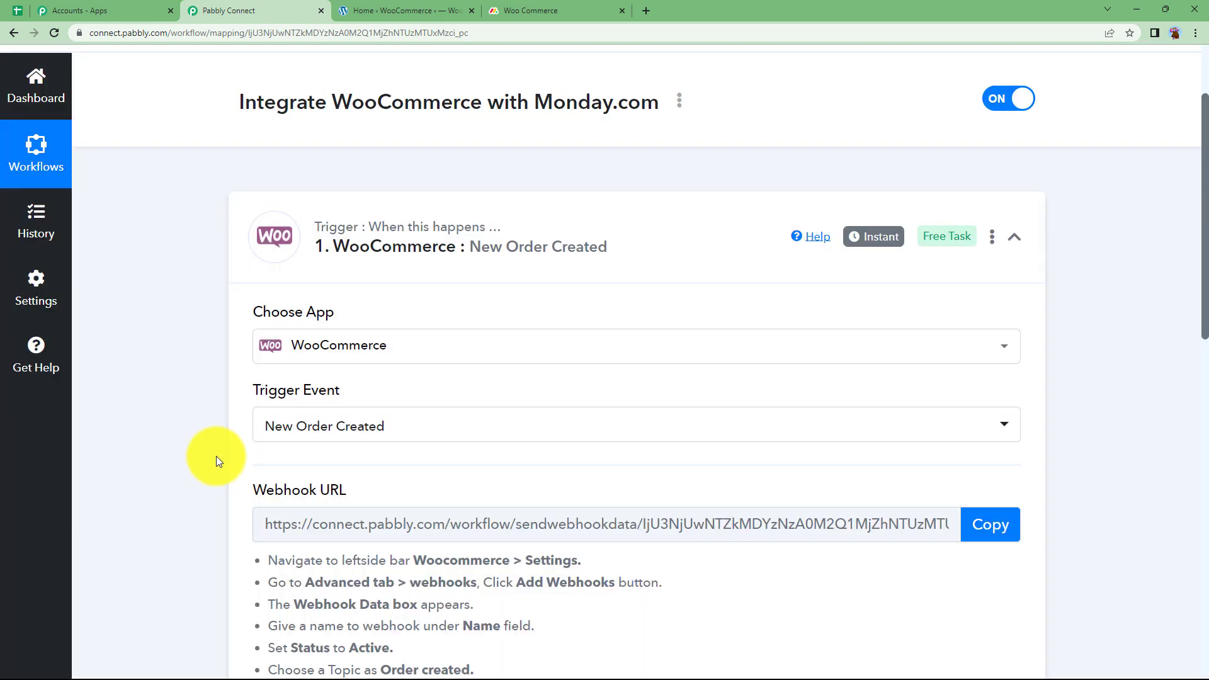
Read the trigger's webhook URL section and its setup instructions for adding the webhook in WooCommerce
{"action": "scroll", "coordinate": [220, 455], "scroll_direction": "down", "scroll_amount": 1}
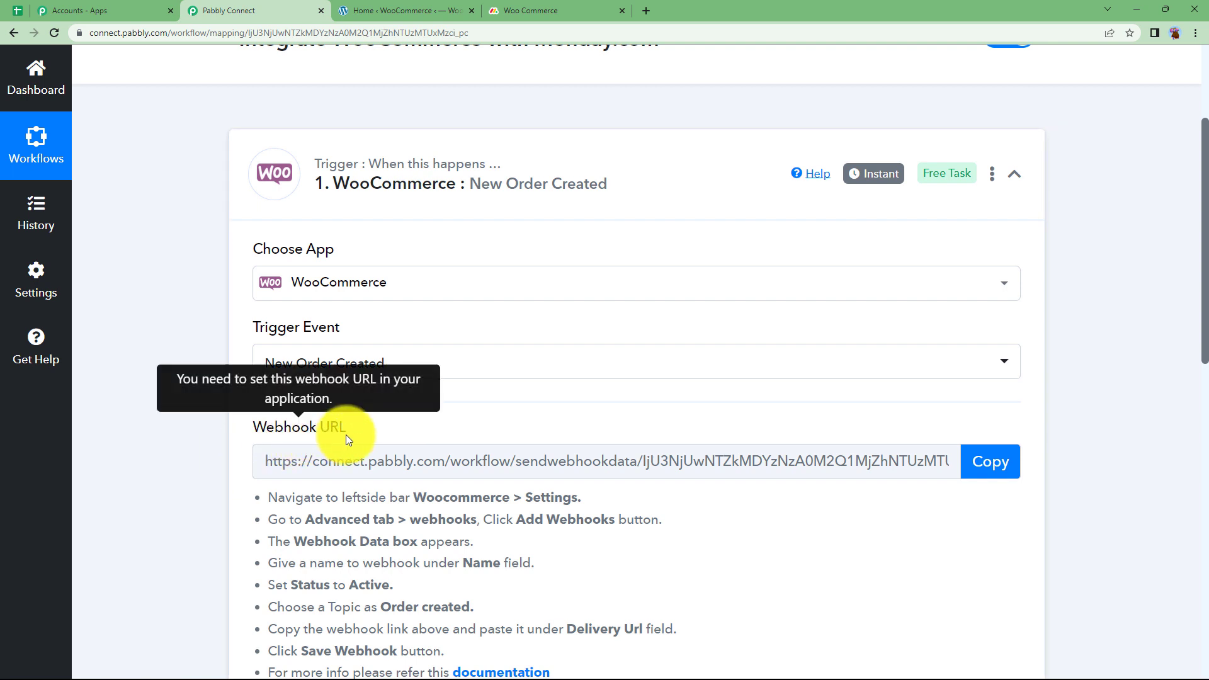
{"action": "scroll", "coordinate": [202, 471], "scroll_direction": "down", "scroll_amount": 2}
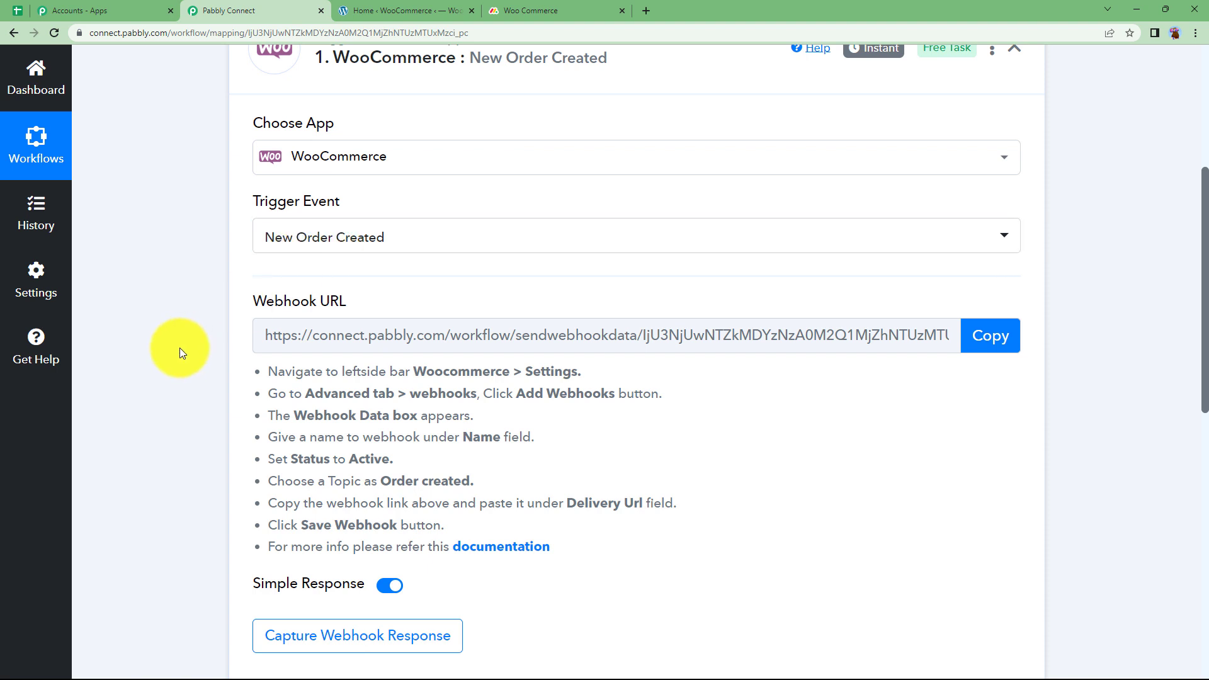
{"action": "scroll", "coordinate": [221, 390], "scroll_direction": "down", "scroll_amount": 2}
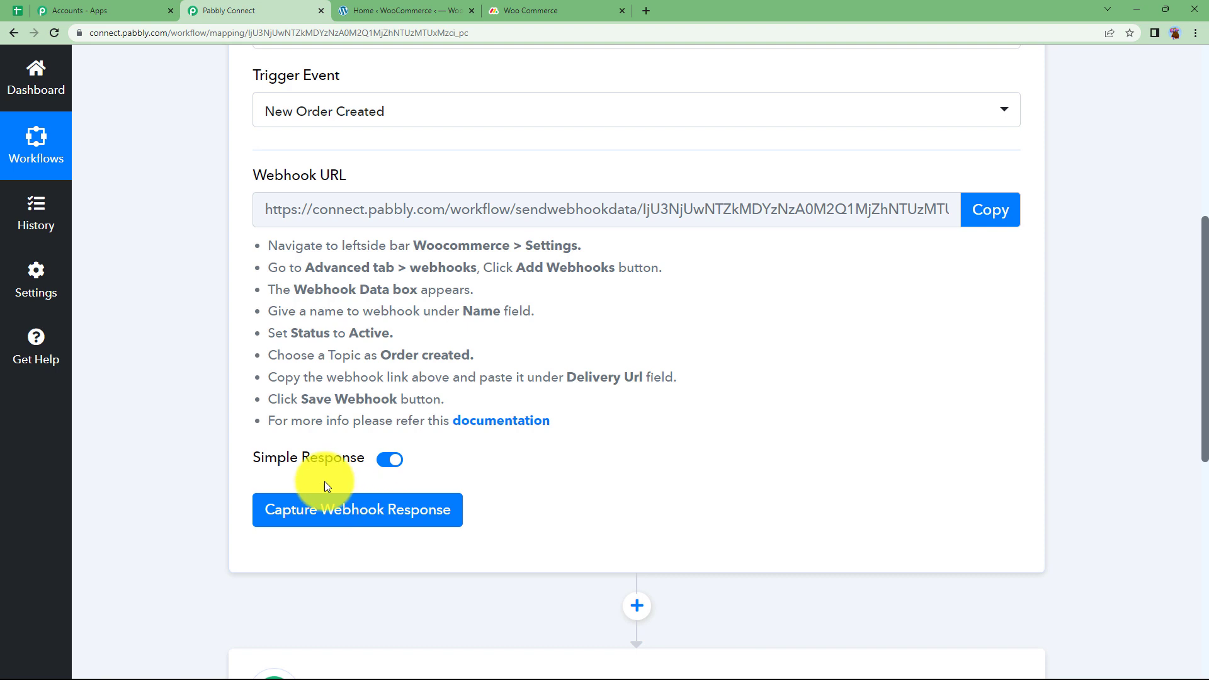
{"action": "left_click_drag", "start_coordinate": [269, 244], "coordinate": [559, 443]}
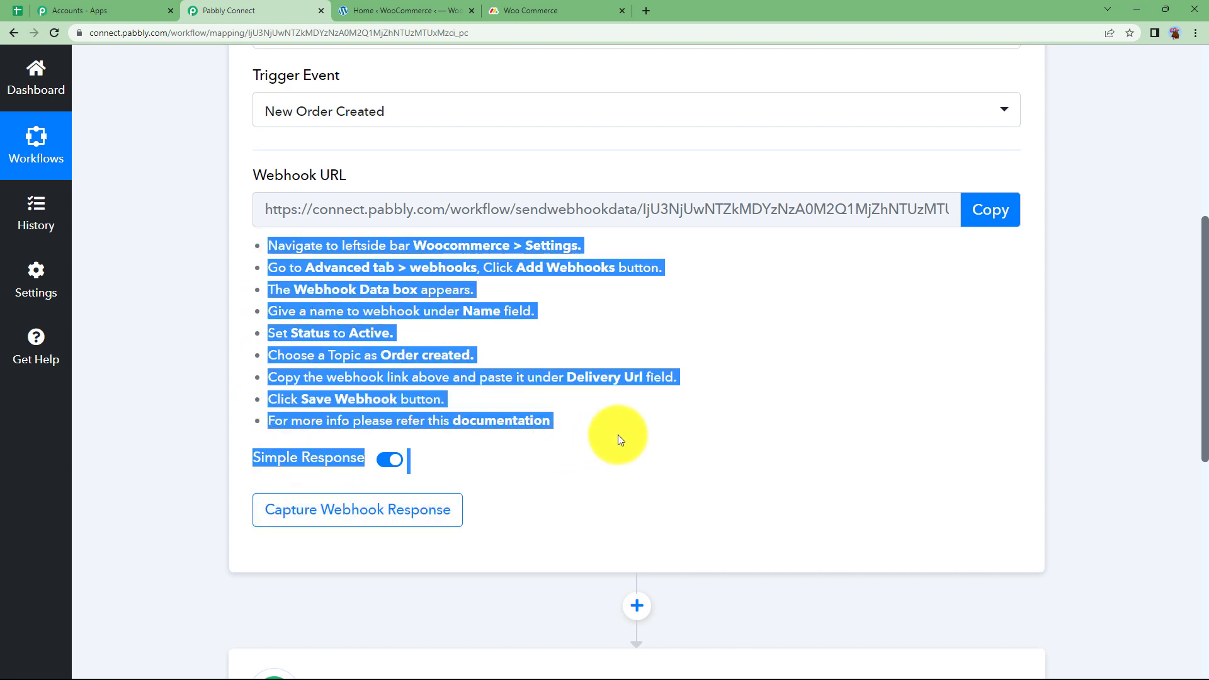
{"action": "left_click", "coordinate": [743, 293]}
{"action": "scroll", "coordinate": [435, 365], "scroll_direction": "up", "scroll_amount": 1}
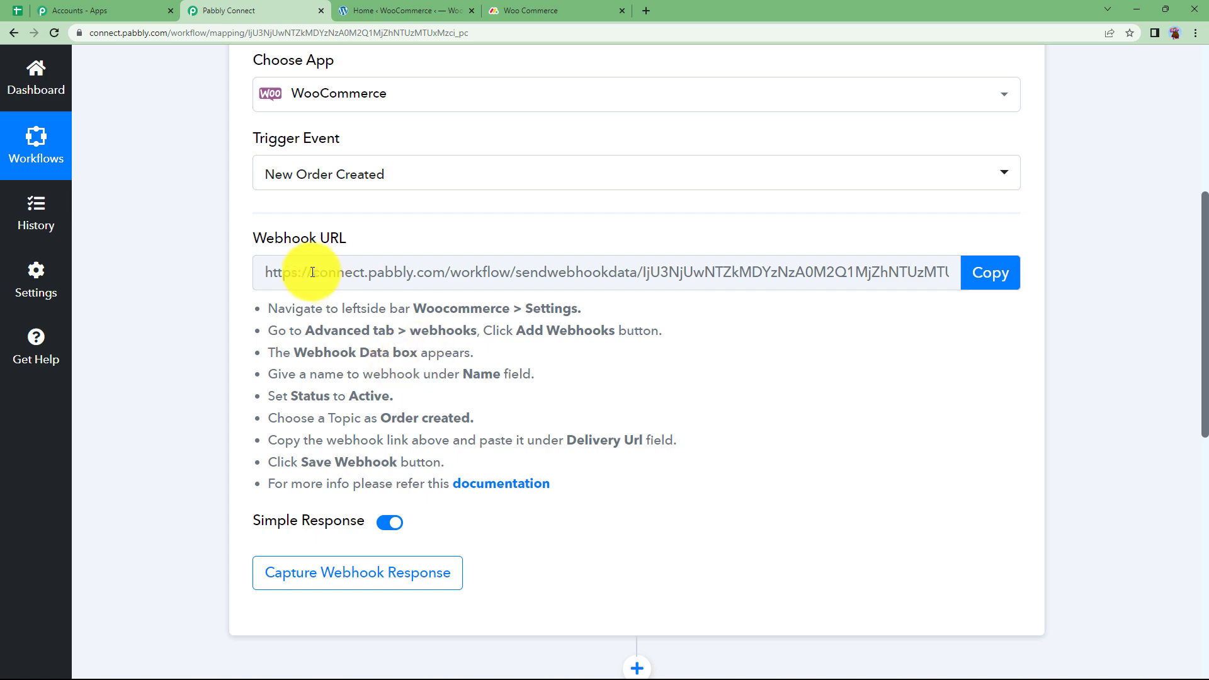
Switch to the WordPress admin and open the WooCommerce settings
{"action": "left_click", "coordinate": [428, 9]}
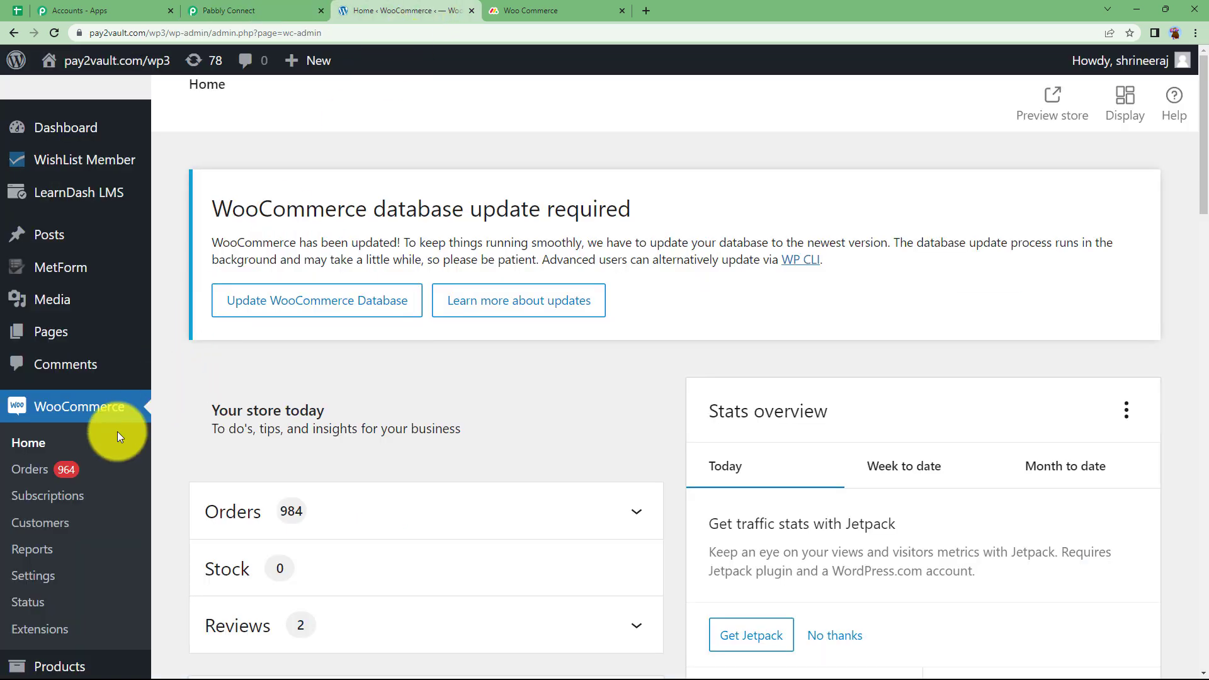
{"action": "scroll", "coordinate": [95, 465], "scroll_direction": "down", "scroll_amount": 1}
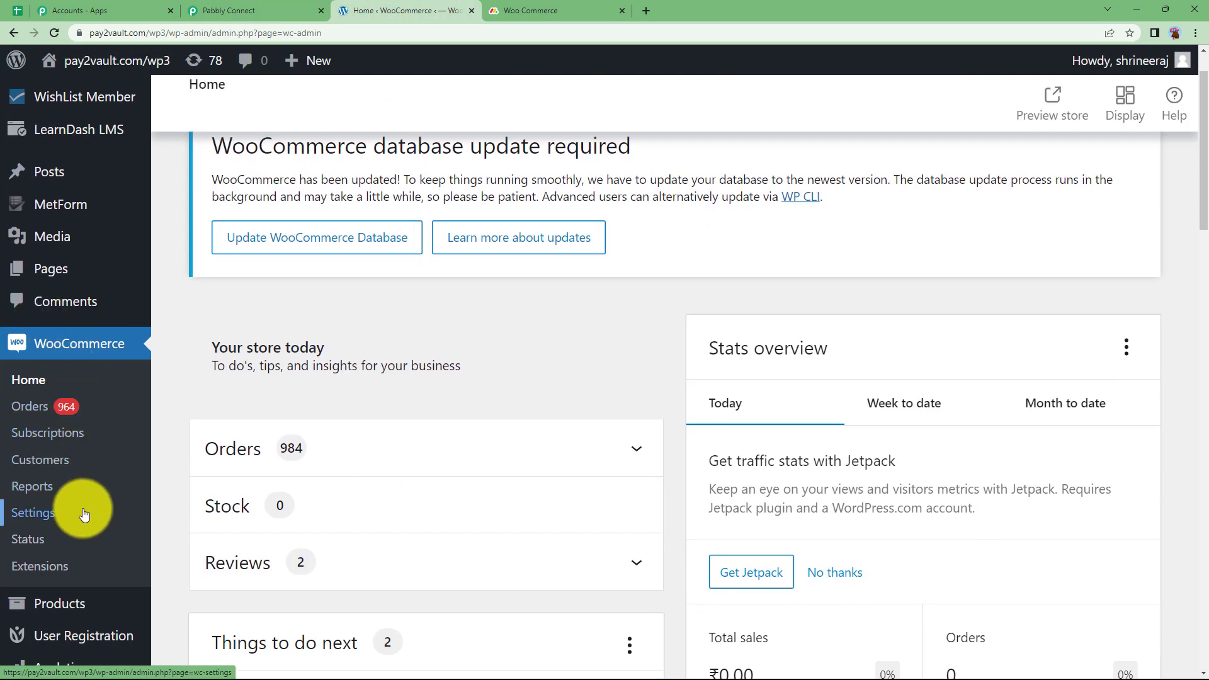
{"action": "left_click", "coordinate": [83, 514]}
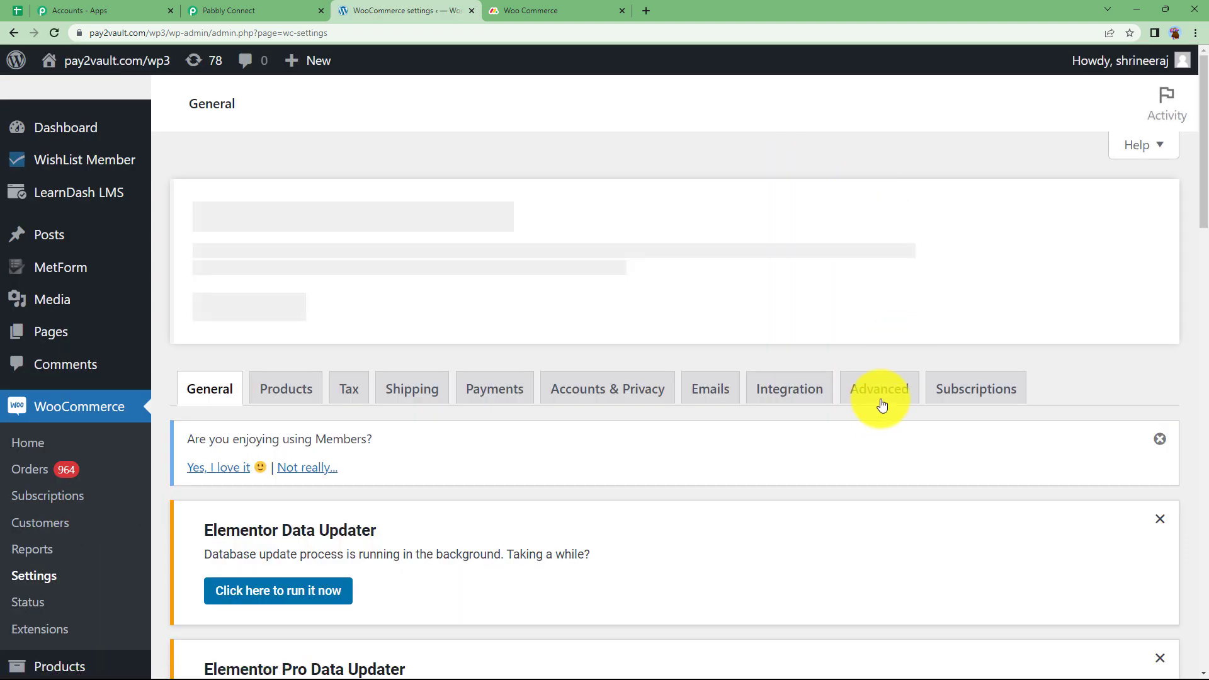
Open the Webhooks section of the WooCommerce Advanced settings and add a new webhook
{"action": "left_click", "coordinate": [882, 403]}
{"action": "scroll", "coordinate": [395, 468], "scroll_direction": "down", "scroll_amount": 2}
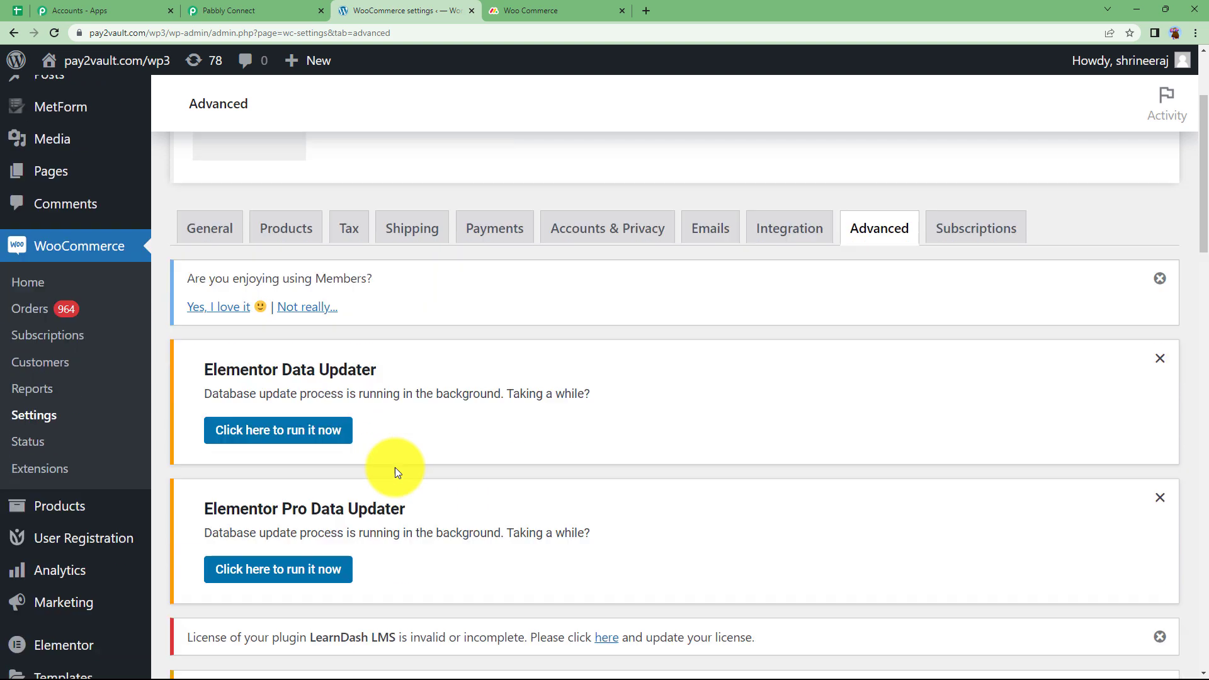
{"action": "scroll", "coordinate": [395, 467], "scroll_direction": "down", "scroll_amount": 3}
{"action": "left_click", "coordinate": [333, 515]}
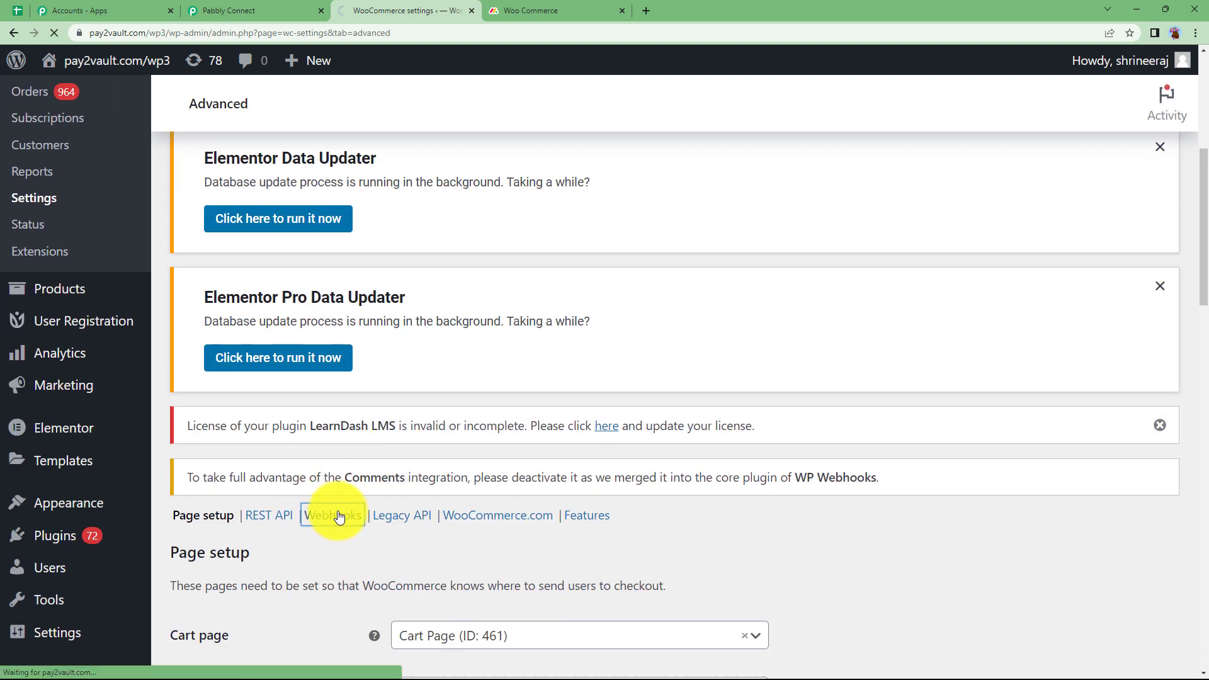
{"action": "scroll", "coordinate": [398, 440], "scroll_direction": "down", "scroll_amount": 6}
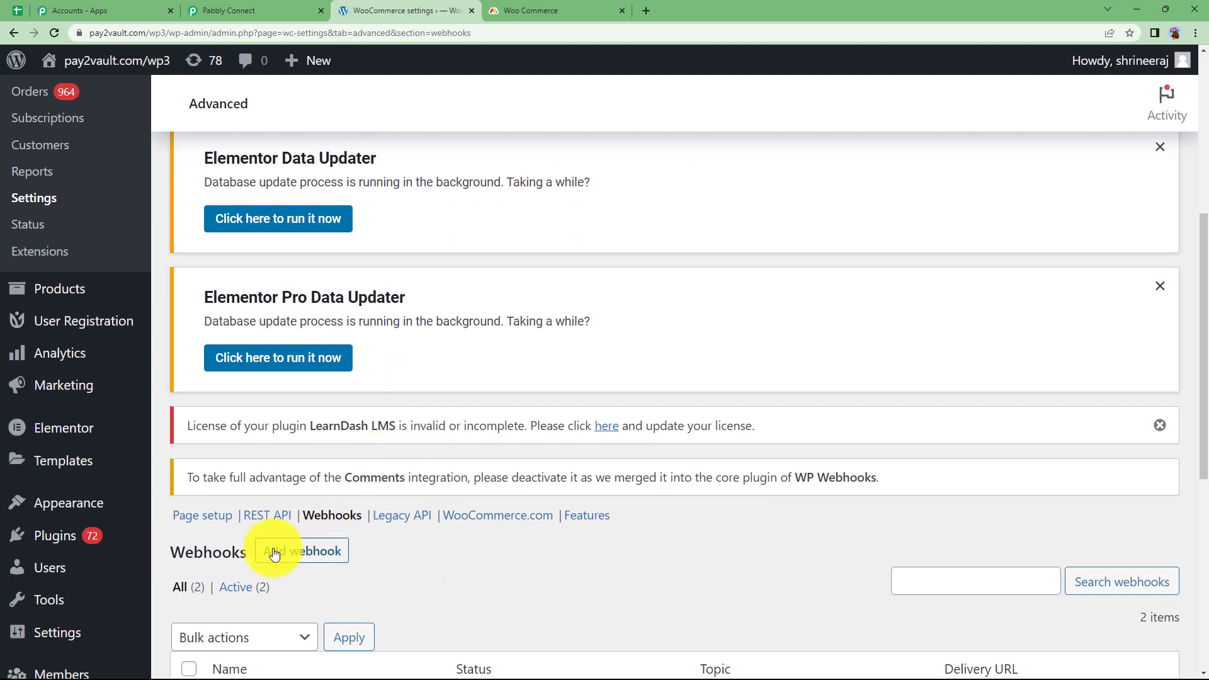
{"action": "left_click", "coordinate": [294, 557]}
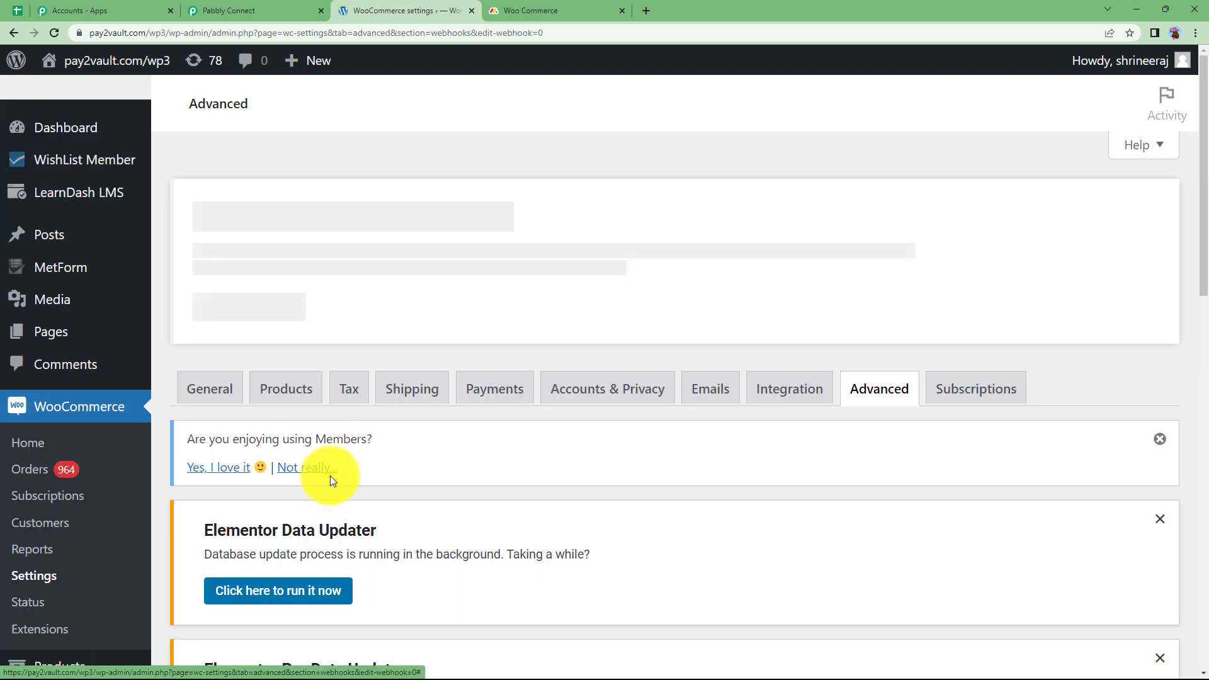
Name the new webhook "Monday.com Orders" and set its status to Active
{"action": "scroll", "coordinate": [330, 475], "scroll_direction": "down", "scroll_amount": 7}
{"action": "scroll", "coordinate": [327, 481], "scroll_direction": "down", "scroll_amount": 2}
{"action": "left_click", "coordinate": [444, 421]}
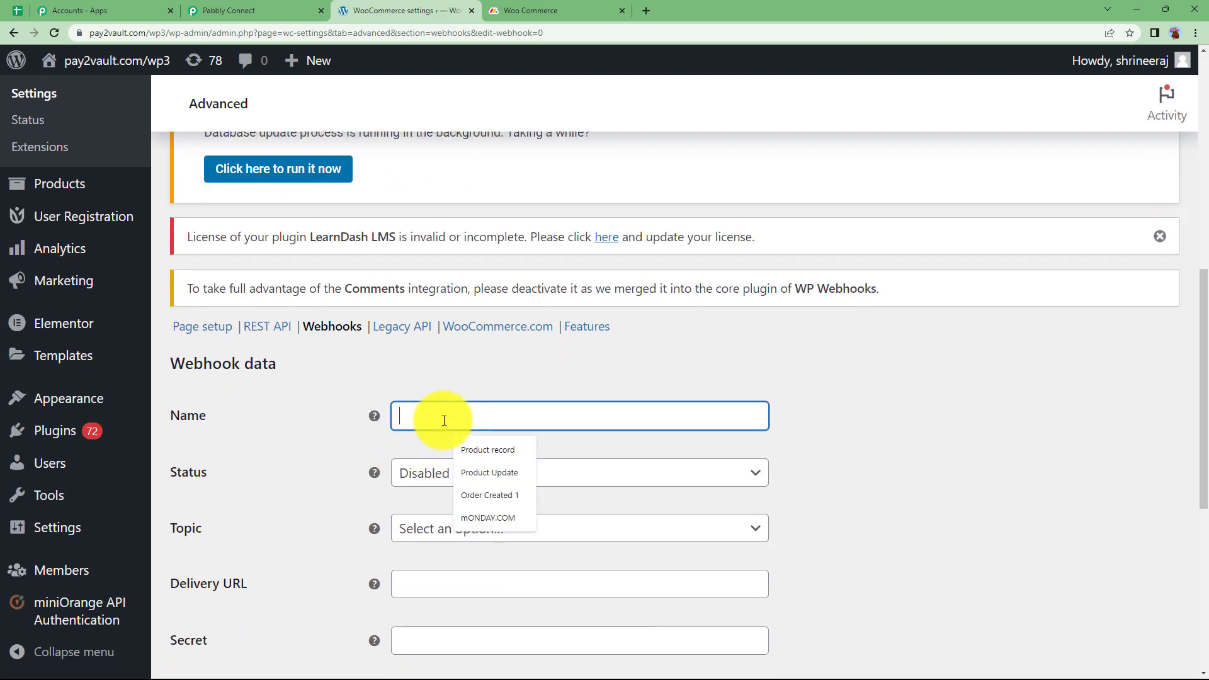
{"action": "type", "text": "Monday.com Orders"}
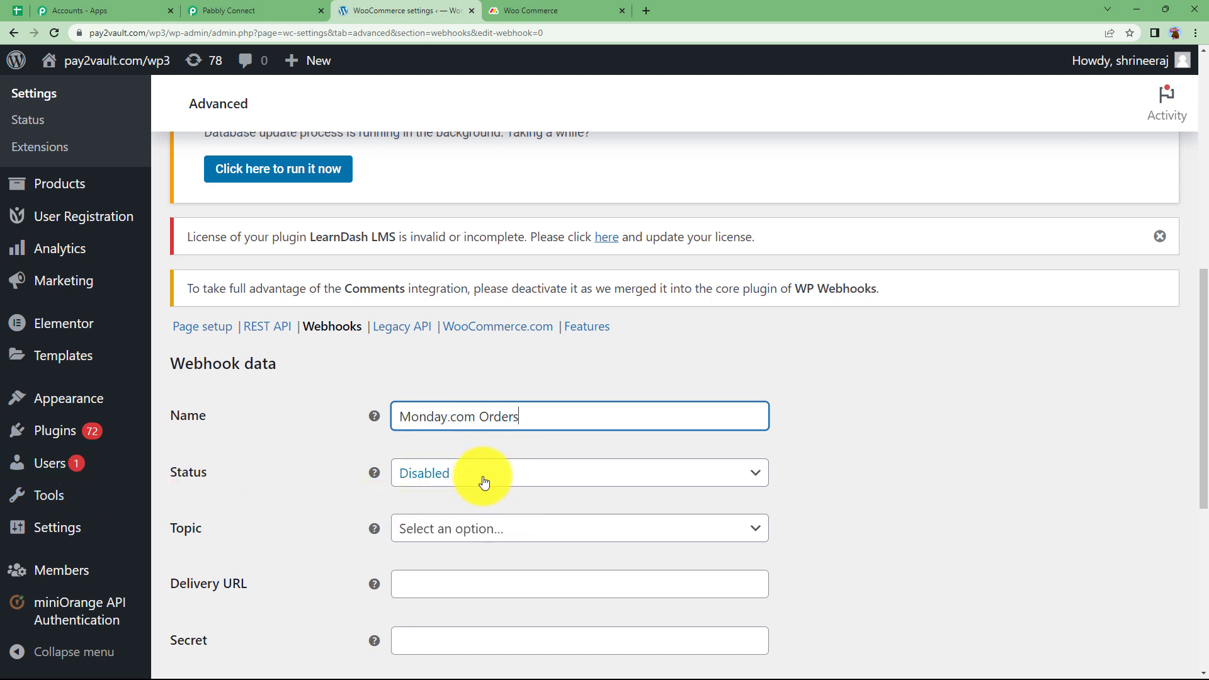
{"action": "left_click", "coordinate": [484, 483]}
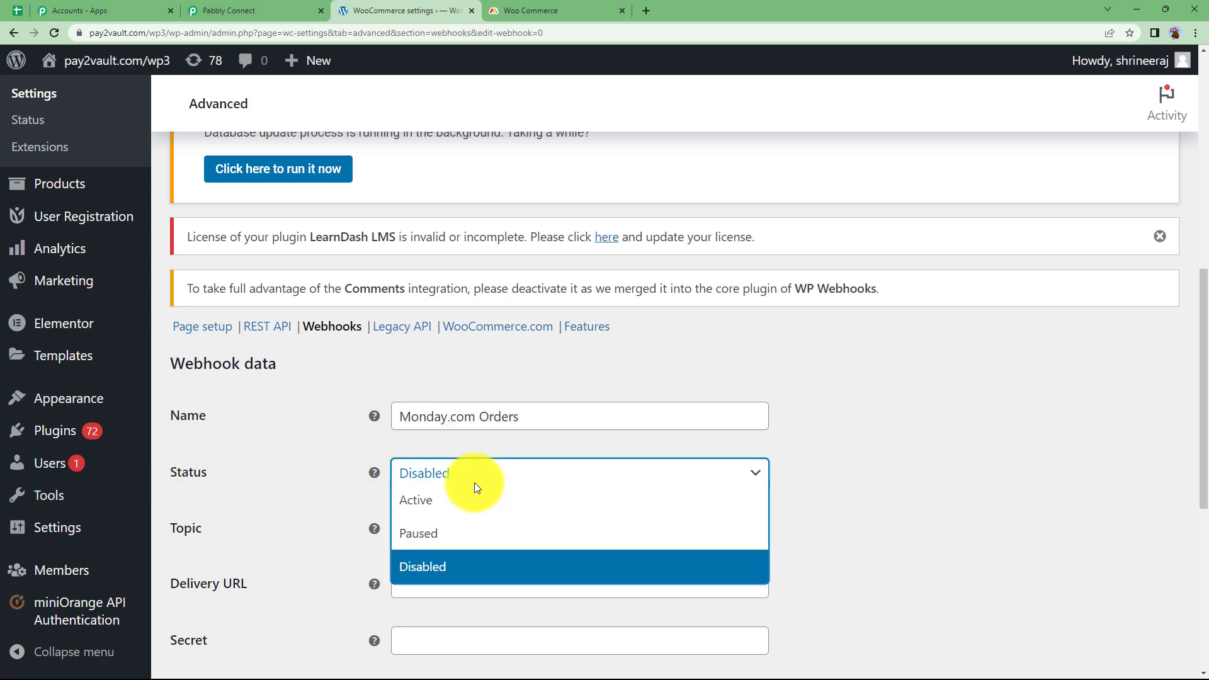
{"action": "left_click", "coordinate": [469, 506]}
Set the webhook's topic to Order created
{"action": "left_click", "coordinate": [431, 539]}
{"action": "scroll", "coordinate": [342, 526], "scroll_direction": "down", "scroll_amount": 1}
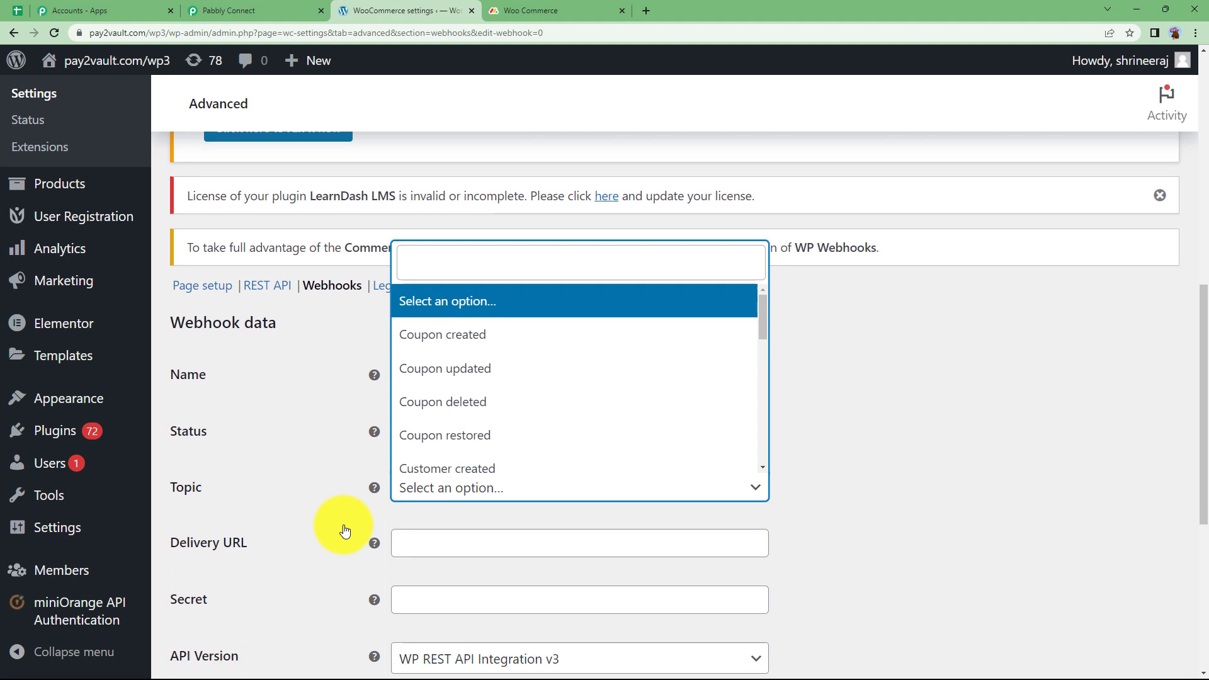
{"action": "scroll", "coordinate": [434, 377], "scroll_direction": "down", "scroll_amount": 2}
{"action": "left_click", "coordinate": [471, 420]}
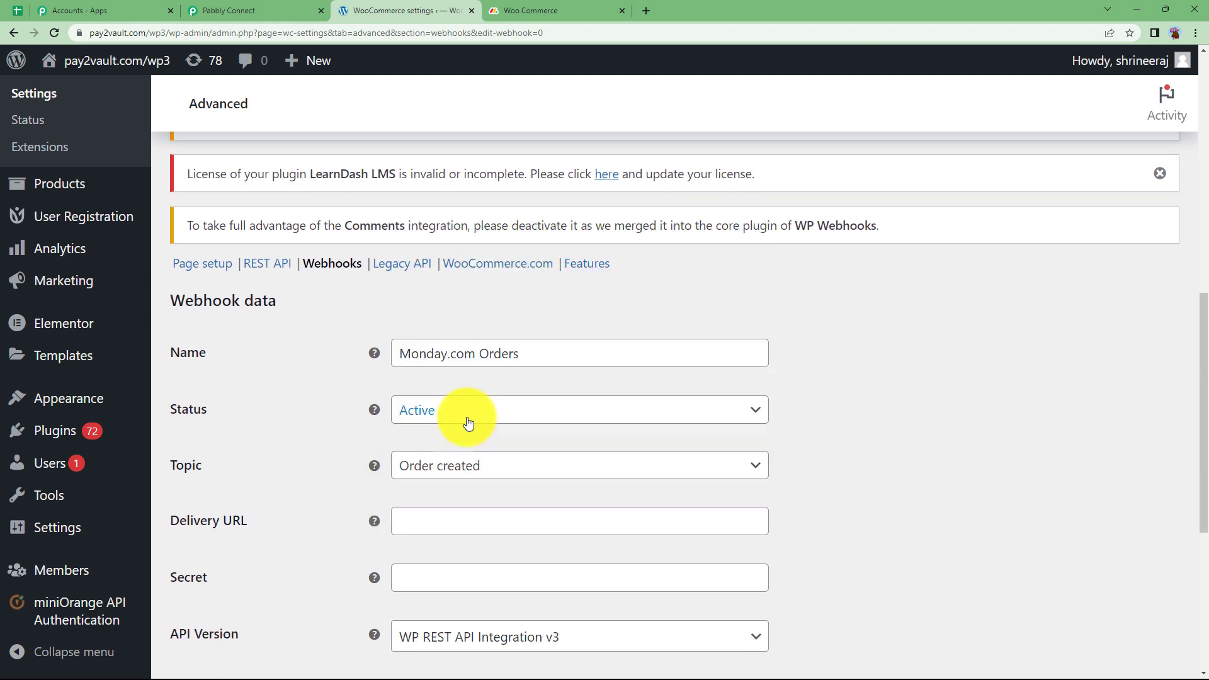
Copy the trigger's webhook URL from Pabbly Connect into the WooCommerce webhook's Delivery URL and save the webhook
{"action": "scroll", "coordinate": [378, 435], "scroll_direction": "down", "scroll_amount": 2}
{"action": "left_click", "coordinate": [430, 405]}
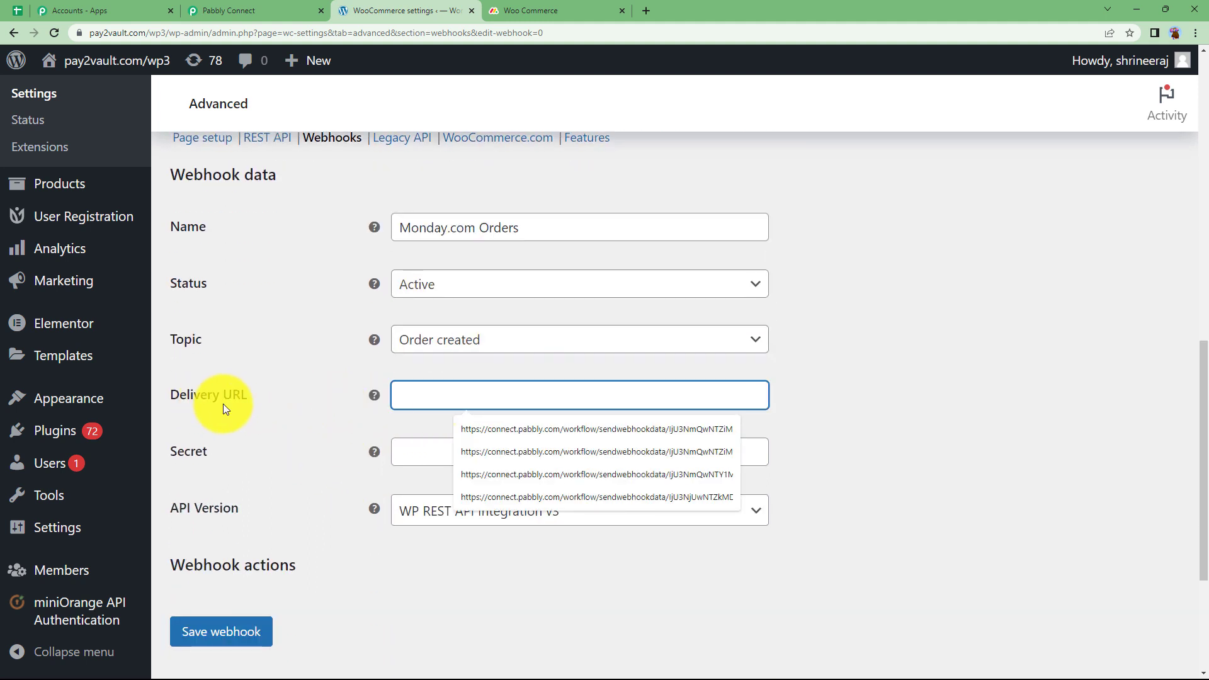
{"action": "left_click", "coordinate": [296, 11]}
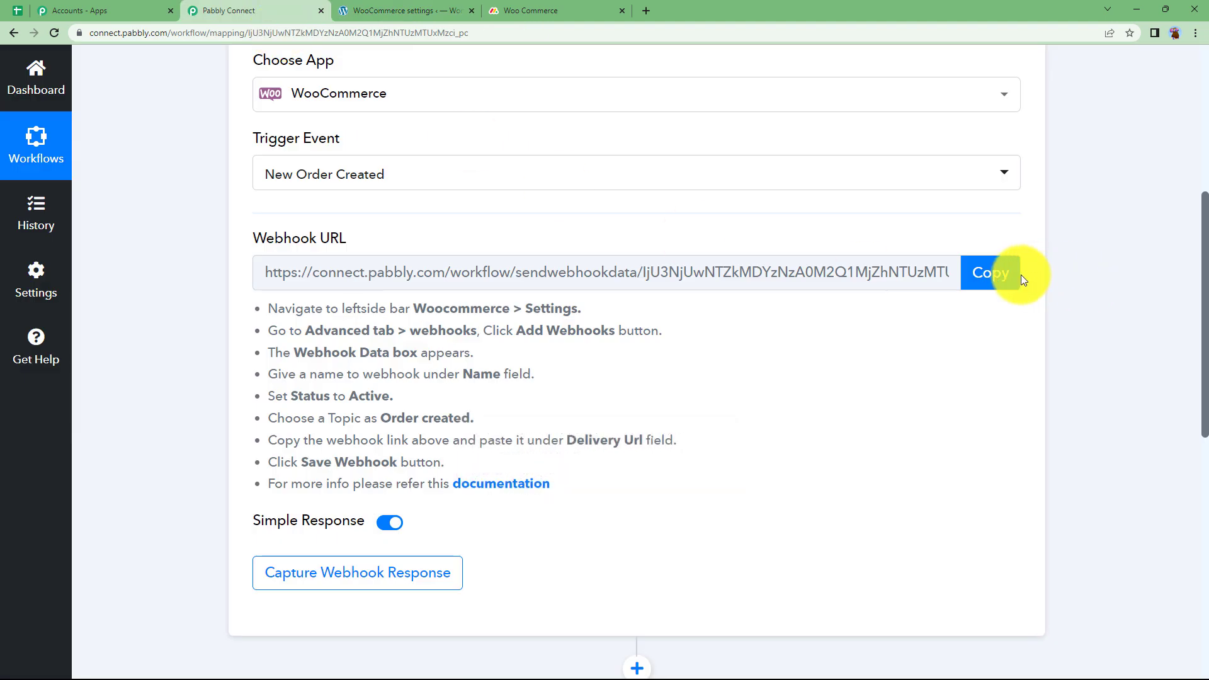
{"action": "left_click", "coordinate": [986, 278]}
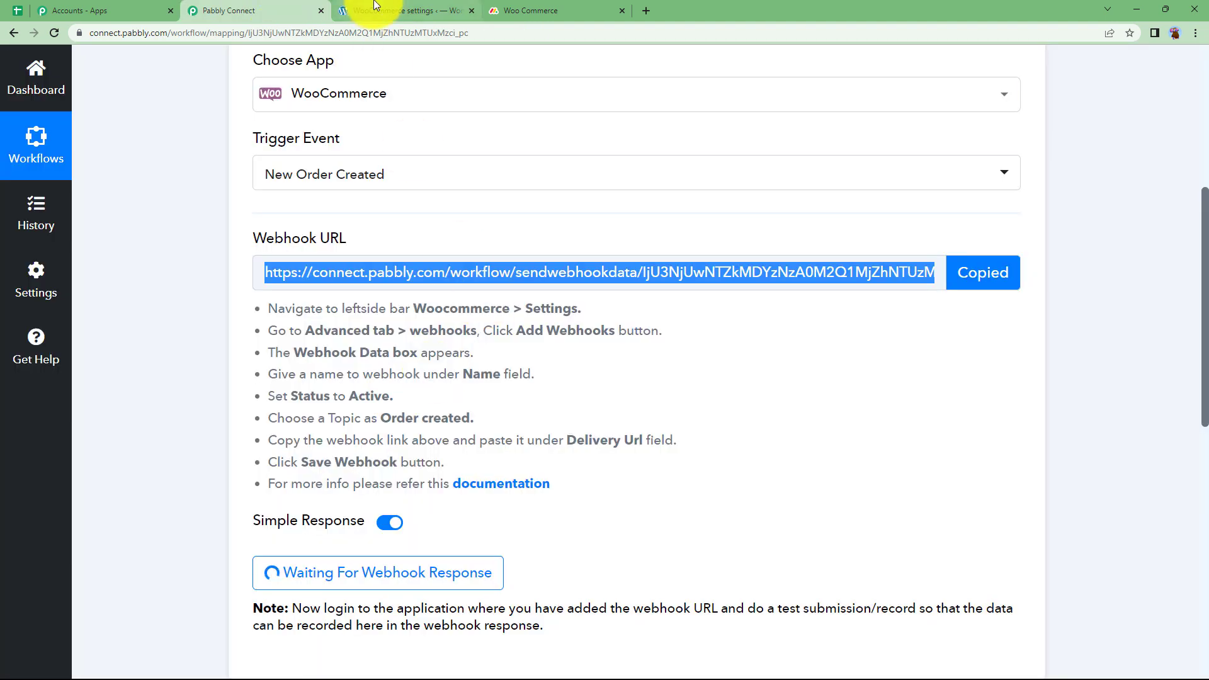
{"action": "left_click", "coordinate": [375, 7]}
{"action": "key", "text": "ctrl+v"}
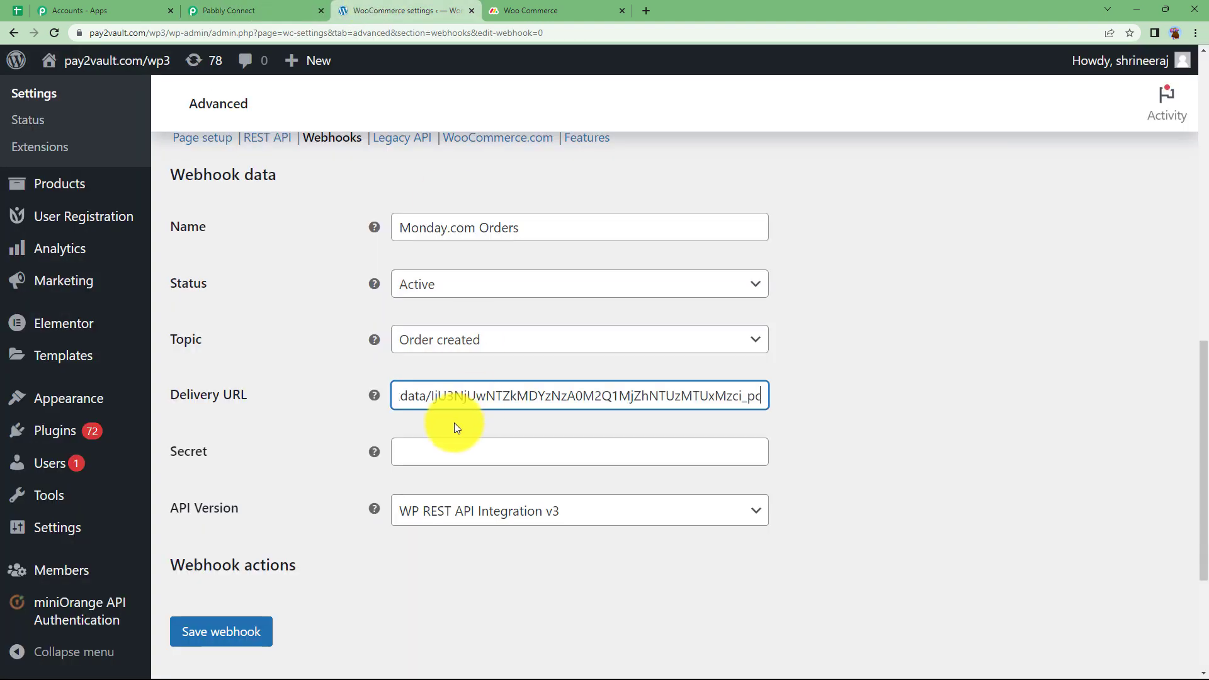
{"action": "left_click", "coordinate": [238, 645]}
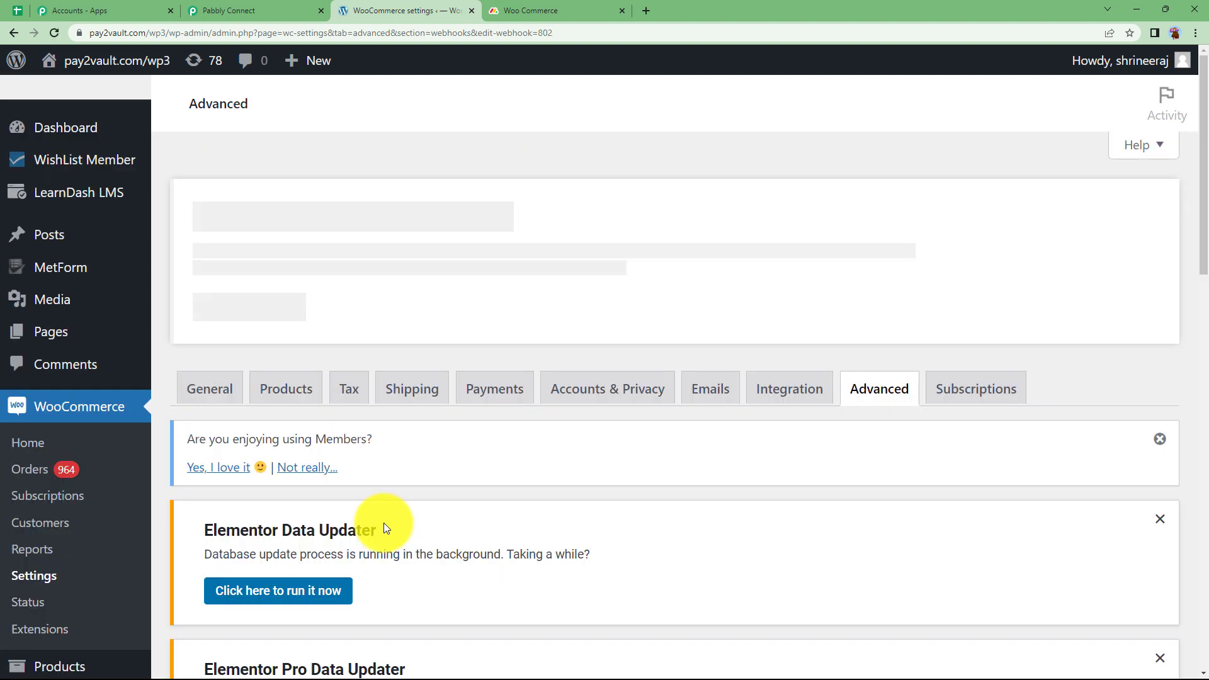
{"action": "scroll", "coordinate": [383, 522], "scroll_direction": "down", "scroll_amount": 5}
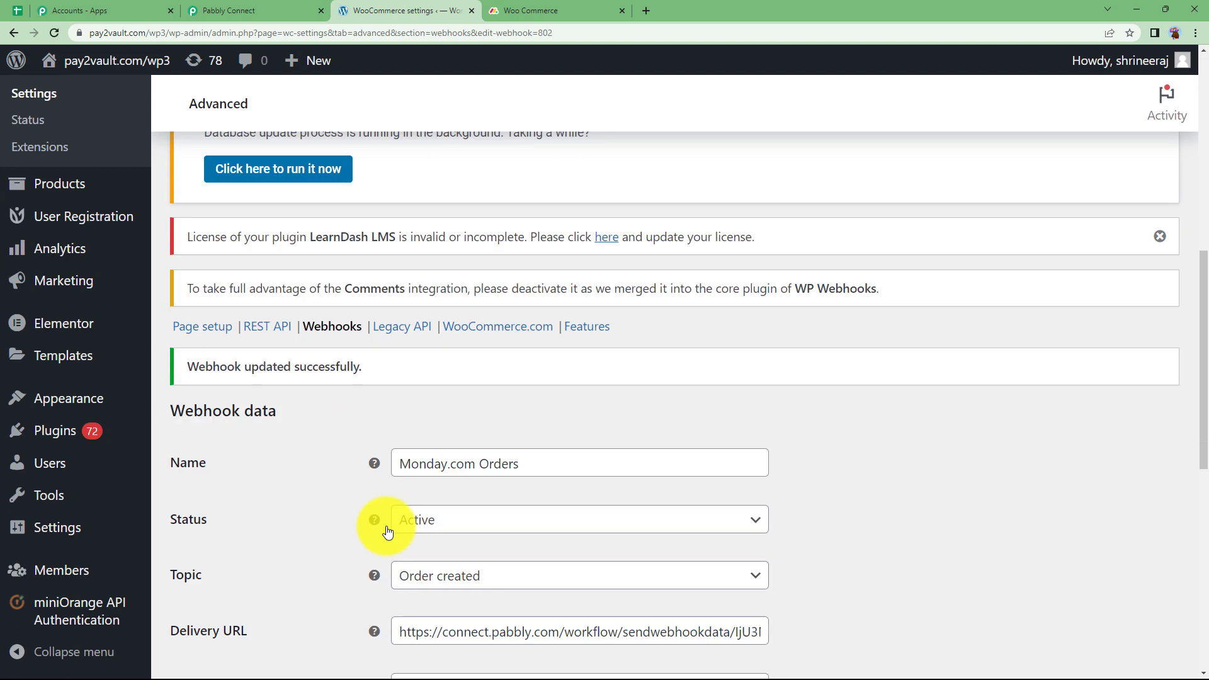
Switch to Pabbly Connect, check the response received by the trigger and start recapturing the webhook response
{"action": "left_click", "coordinate": [272, 8]}
{"action": "scroll", "coordinate": [312, 466], "scroll_direction": "down", "scroll_amount": 3}
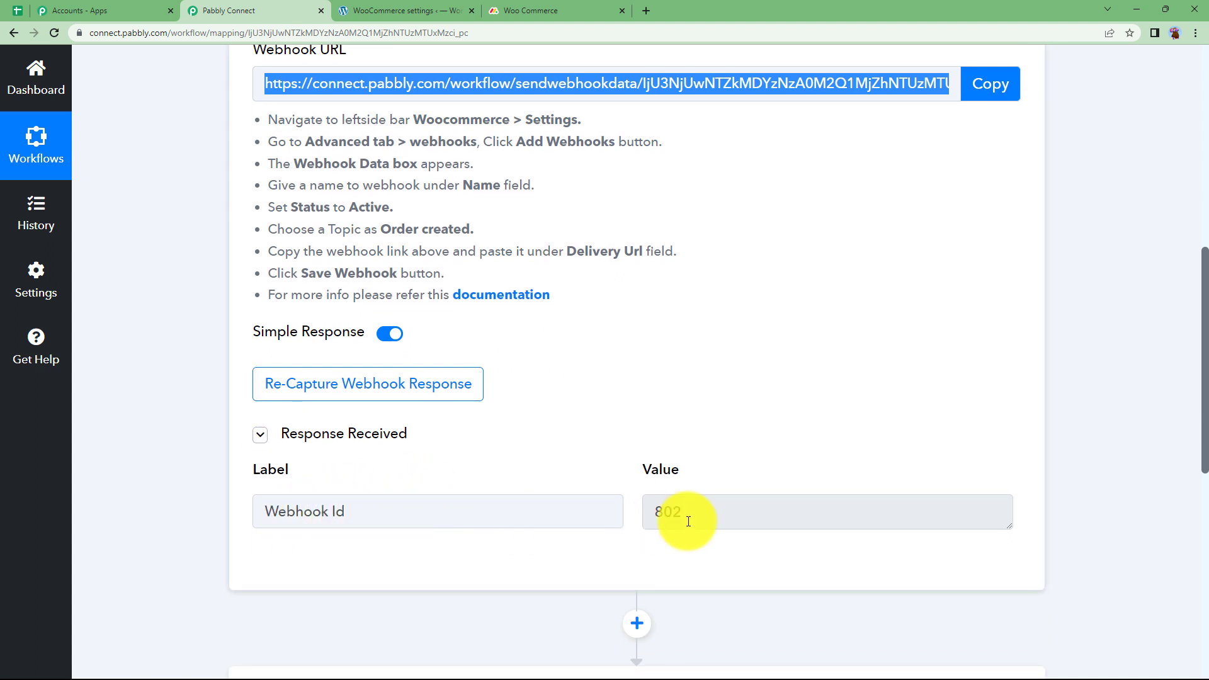
{"action": "double_click", "coordinate": [655, 517]}
{"action": "left_click", "coordinate": [591, 454]}
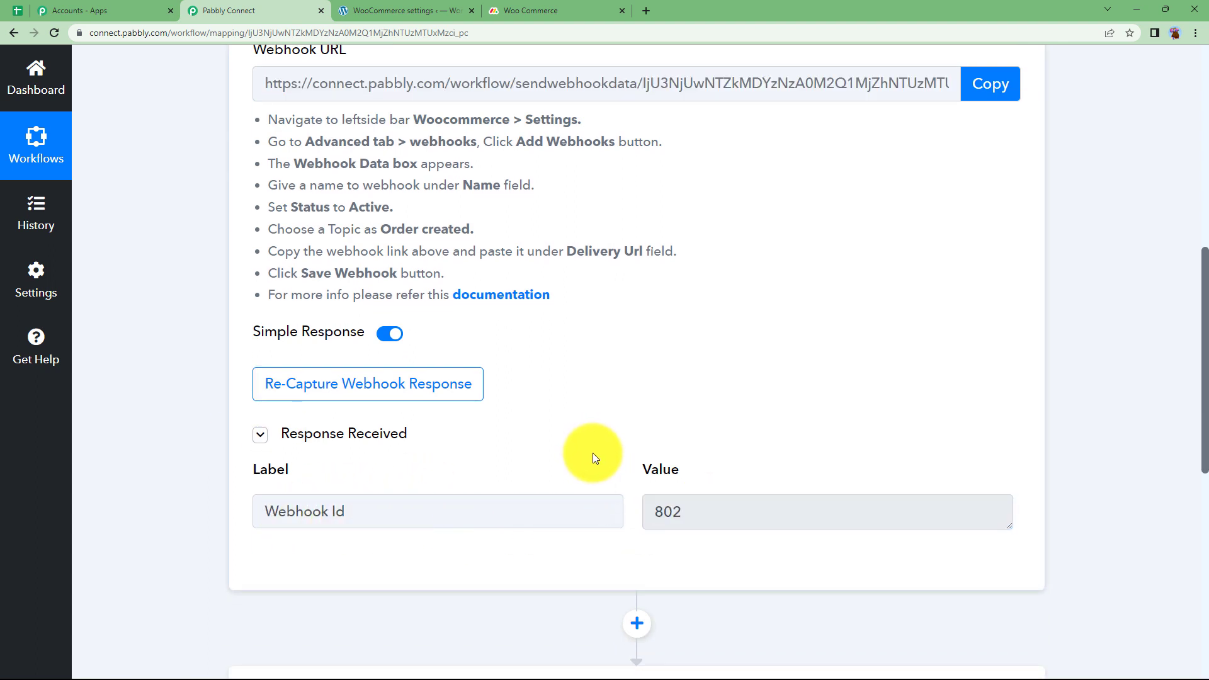
{"action": "left_click", "coordinate": [321, 390]}
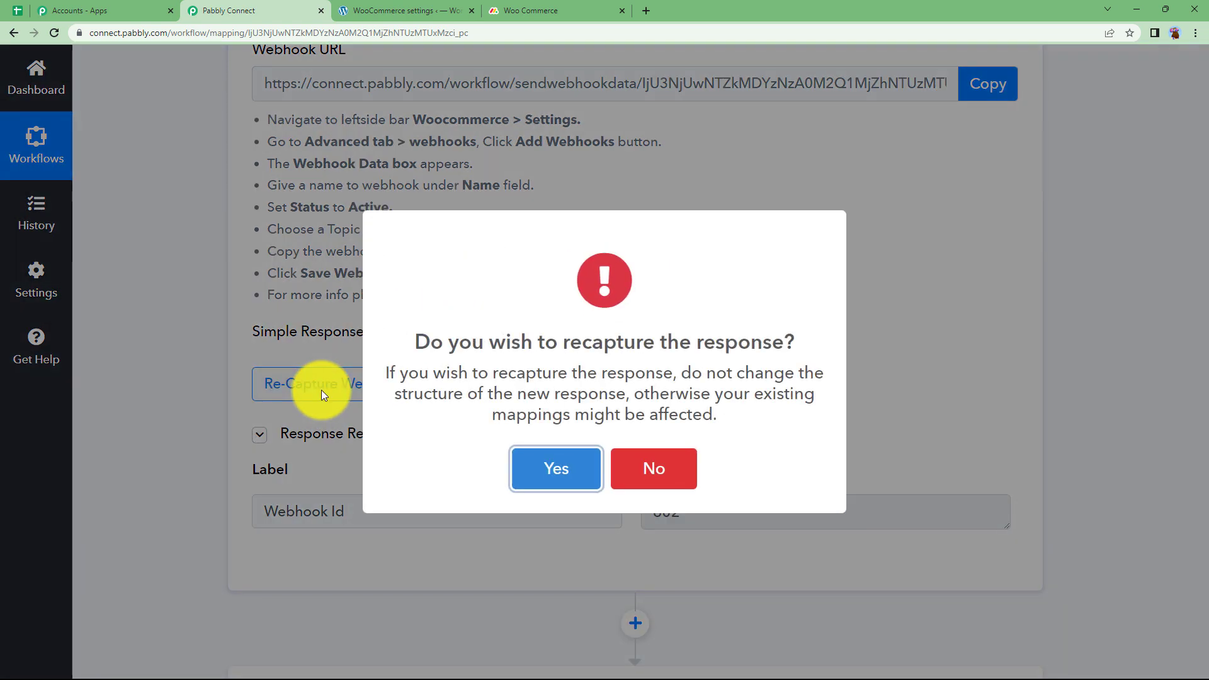
{"action": "left_click", "coordinate": [534, 463]}
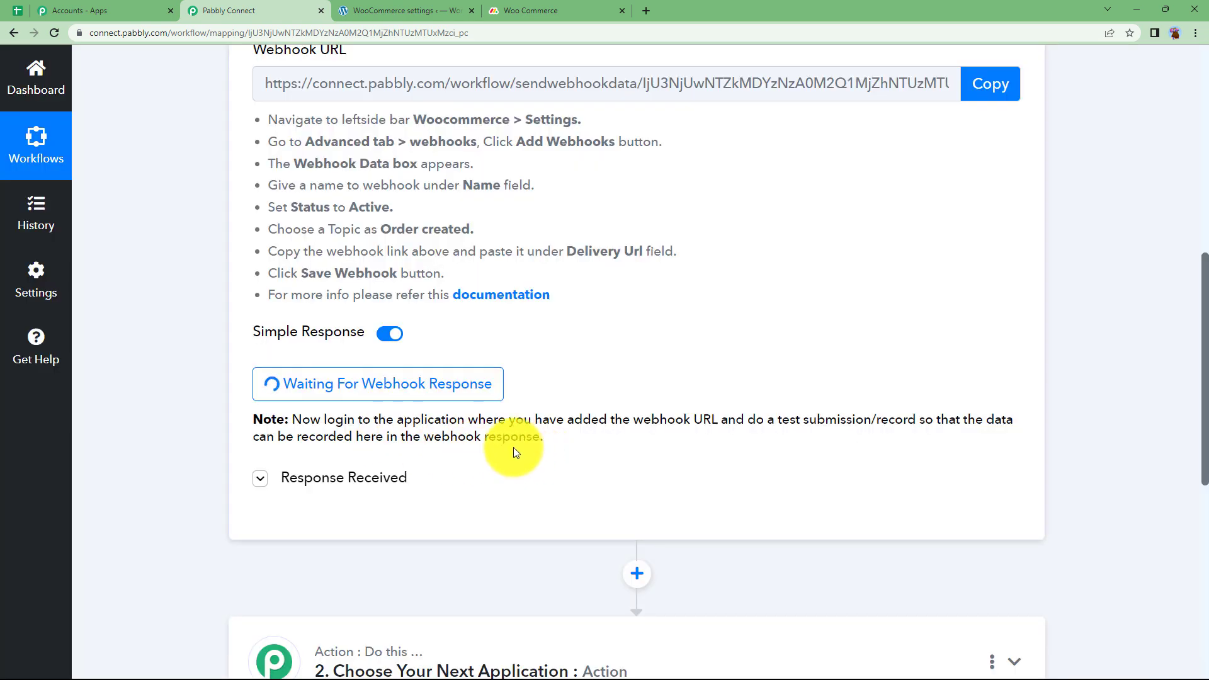
Switch to the WordPress admin, list all products and view the store page of the One Plus 10 that has a picture
{"action": "left_click", "coordinate": [403, 10]}
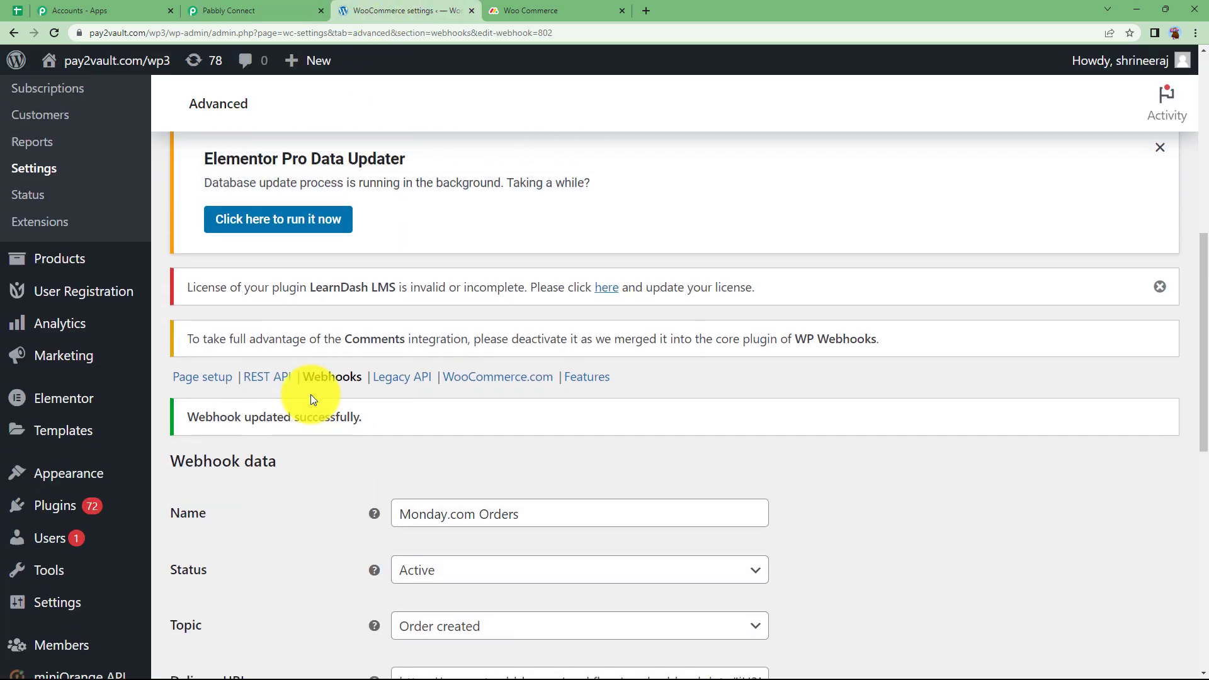
{"action": "scroll", "coordinate": [311, 394], "scroll_direction": "up", "scroll_amount": 2}
{"action": "mouse_move", "coordinate": [86, 406]}
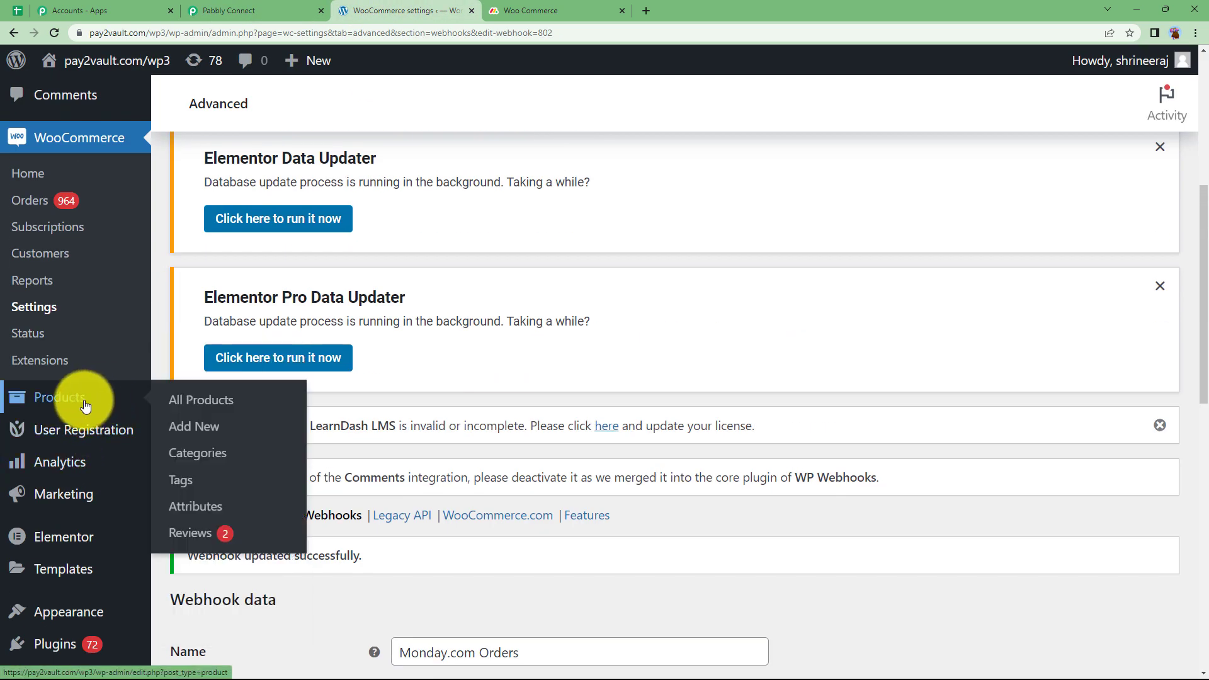
{"action": "left_click", "coordinate": [198, 404]}
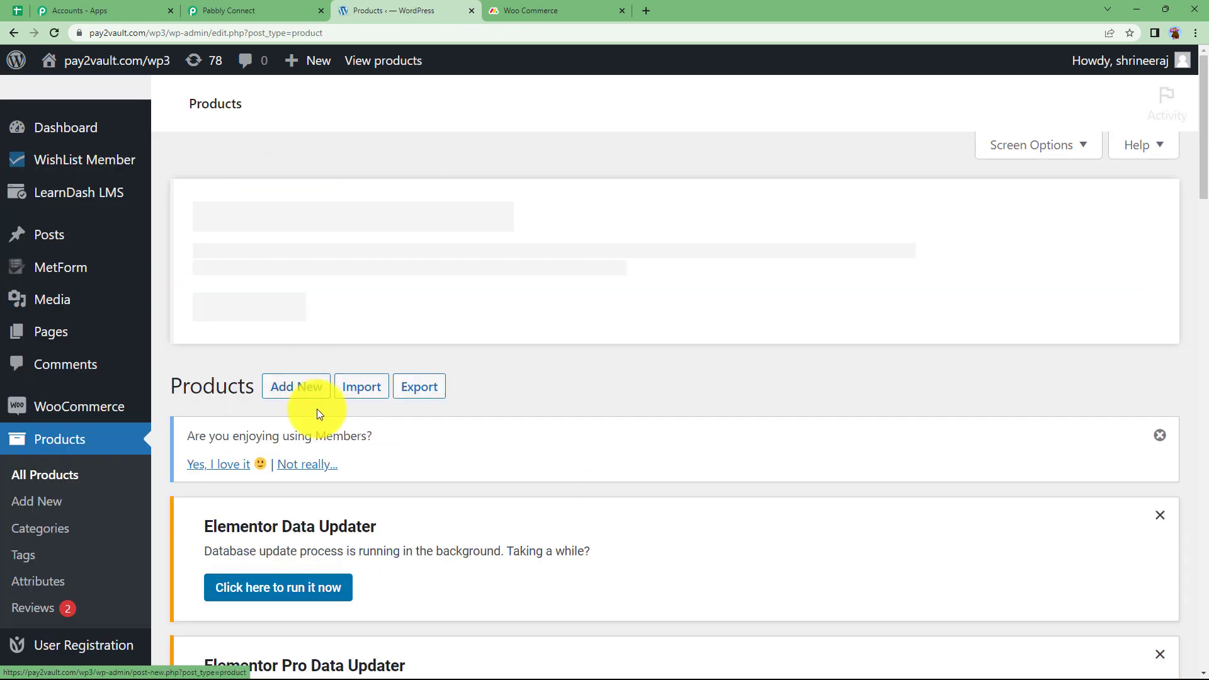
{"action": "scroll", "coordinate": [355, 475], "scroll_direction": "down", "scroll_amount": 4}
{"action": "scroll", "coordinate": [377, 526], "scroll_direction": "down", "scroll_amount": 6}
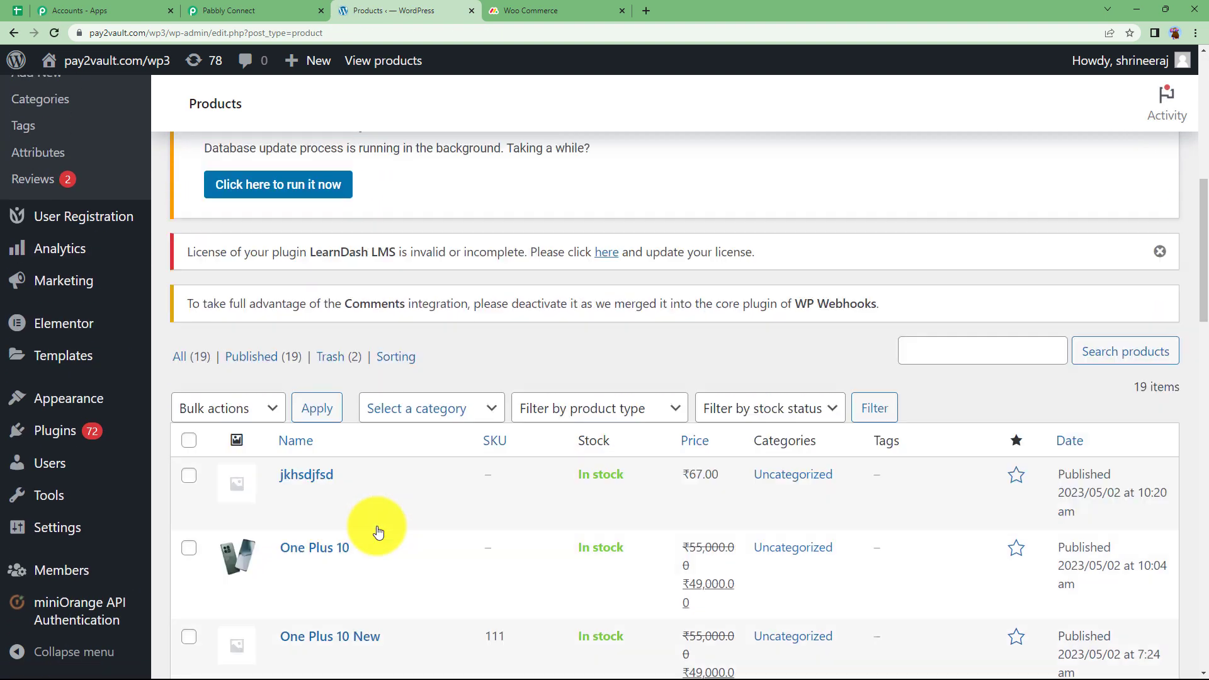
{"action": "left_click", "coordinate": [298, 506]}
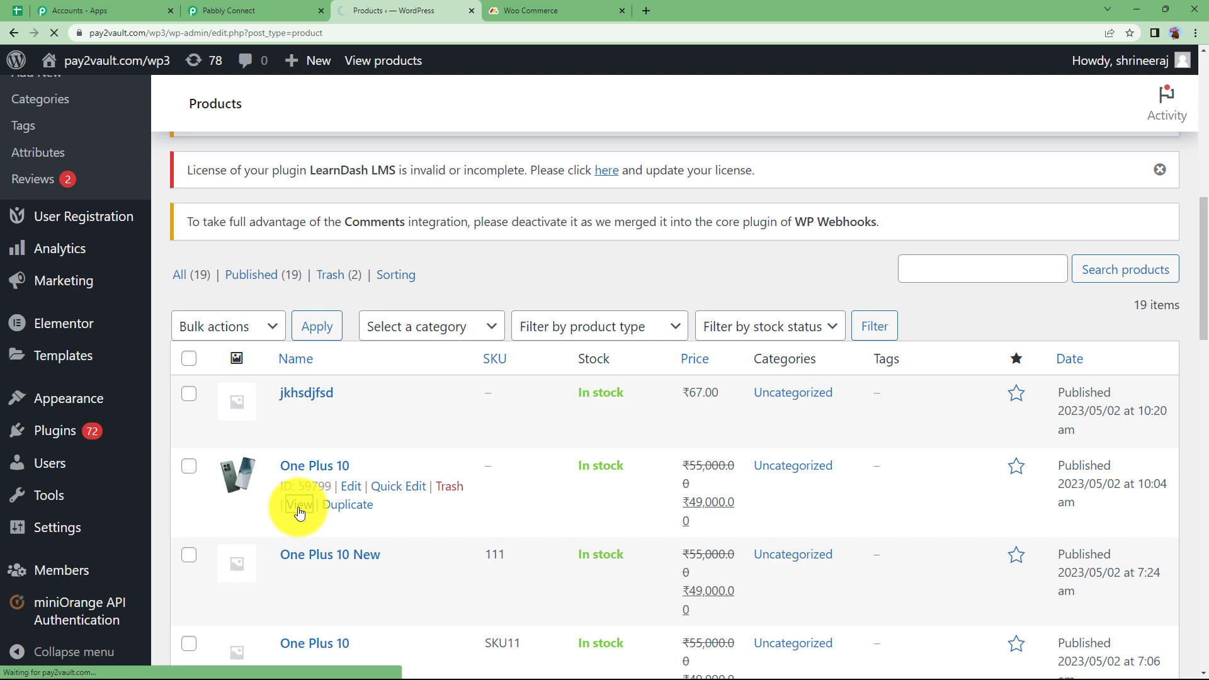
Add one One Plus 10 to the cart and proceed to checkout
{"action": "scroll", "coordinate": [292, 472], "scroll_direction": "down", "scroll_amount": 2}
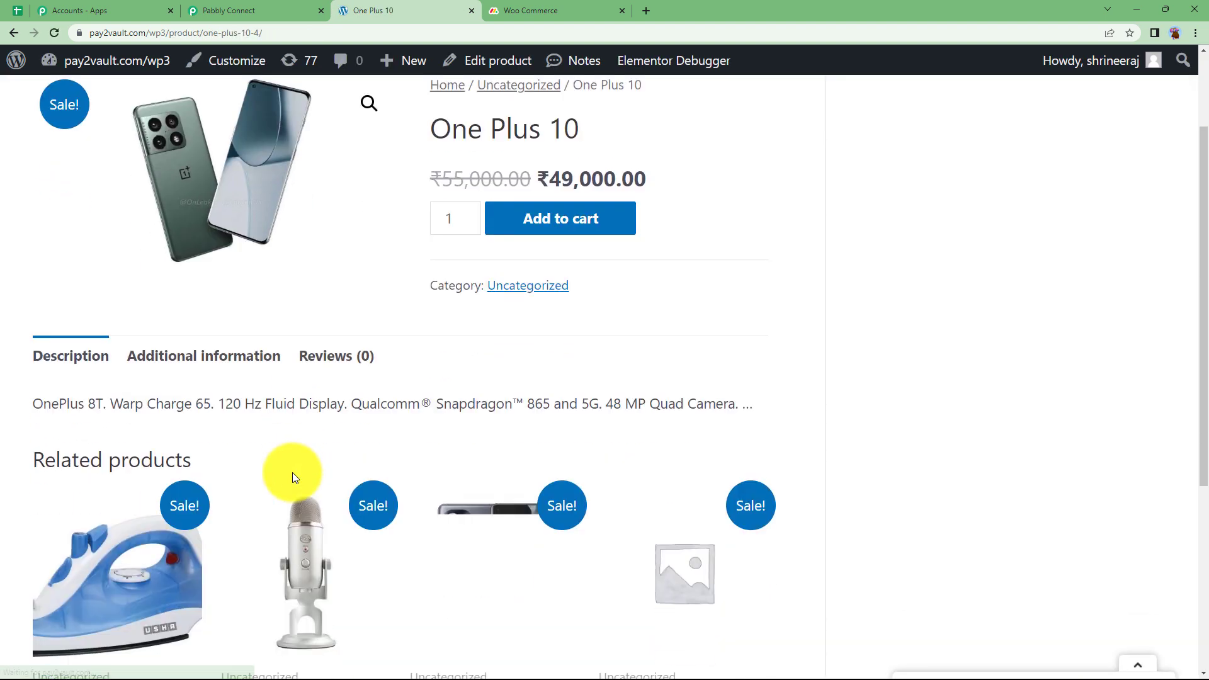
{"action": "scroll", "coordinate": [292, 473], "scroll_direction": "up", "scroll_amount": 2}
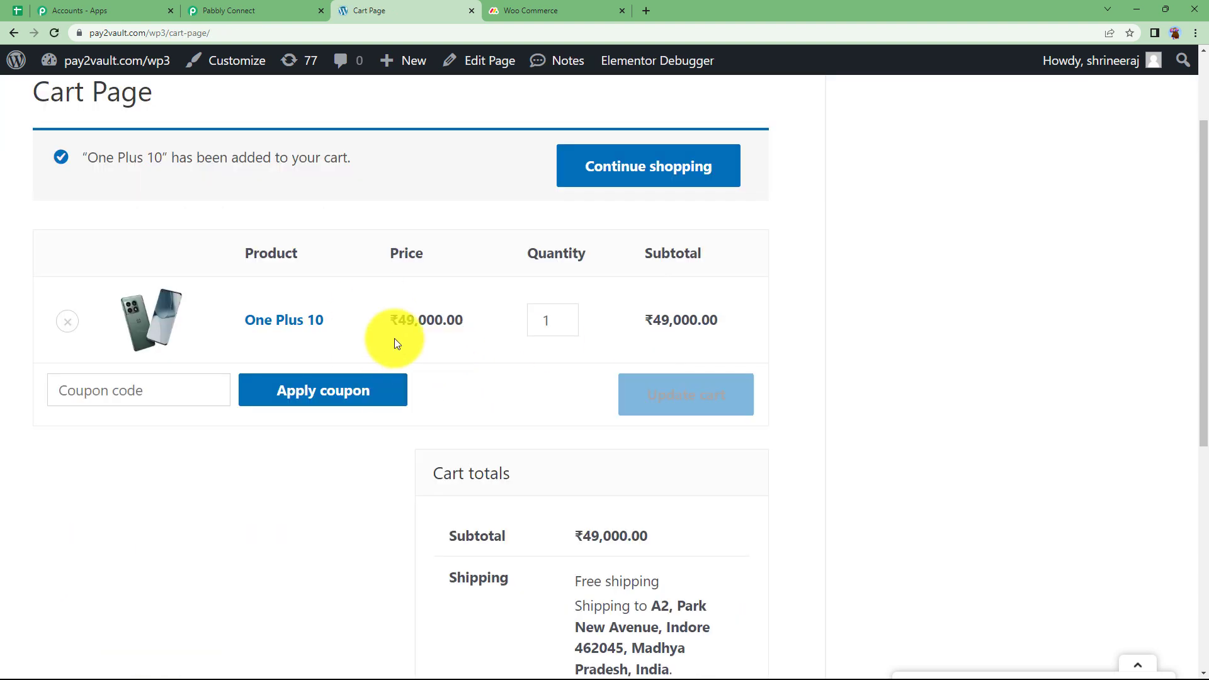
{"action": "scroll", "coordinate": [353, 378], "scroll_direction": "down", "scroll_amount": 1}
{"action": "scroll", "coordinate": [307, 272], "scroll_direction": "down", "scroll_amount": 3}
{"action": "scroll", "coordinate": [491, 410], "scroll_direction": "down", "scroll_amount": 3}
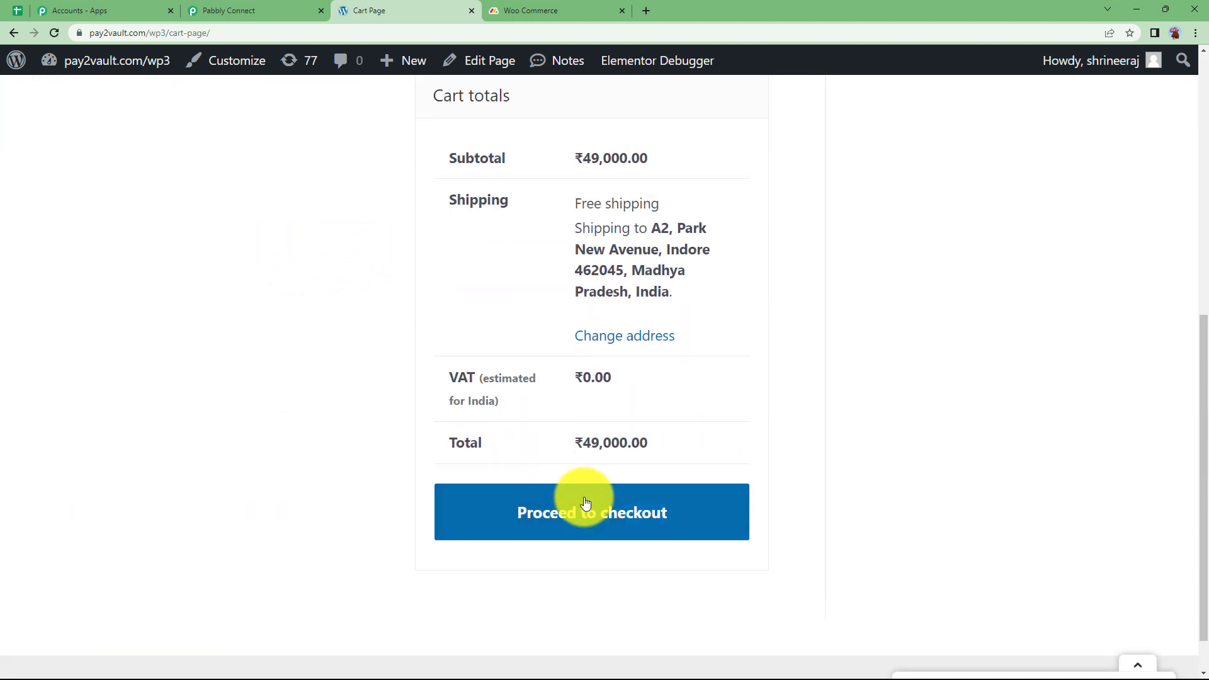
{"action": "left_click", "coordinate": [594, 509]}
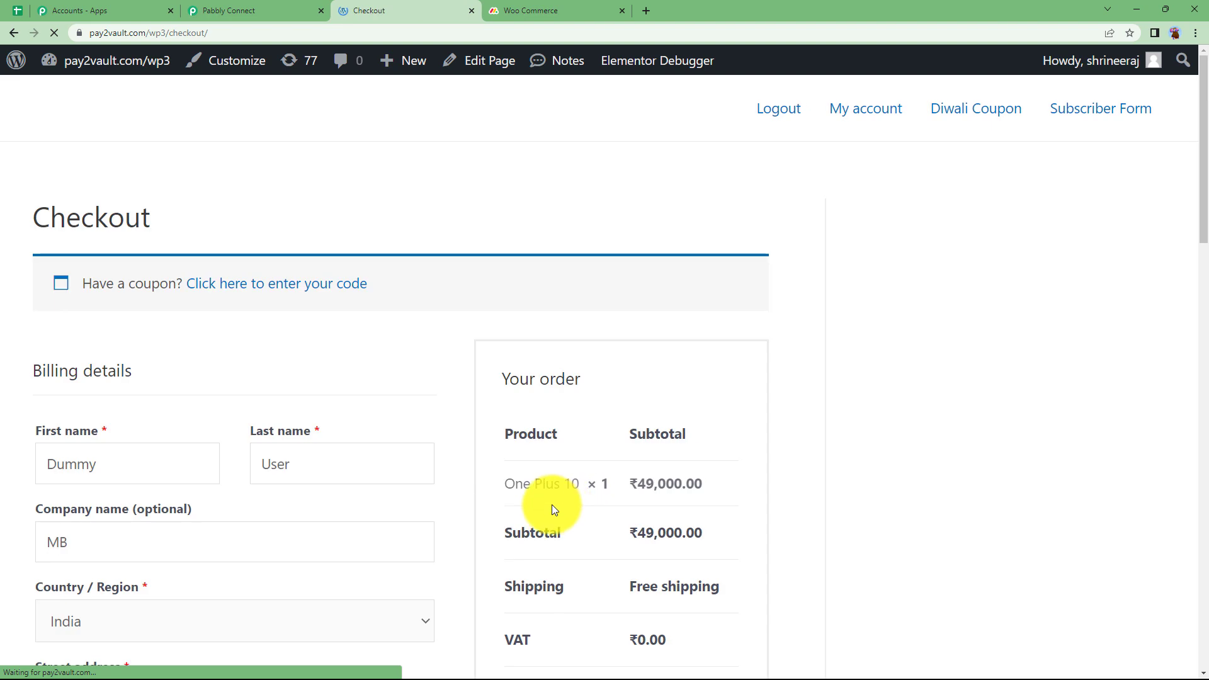
Review the prefilled billing details and place the test order with cash on delivery
{"action": "scroll", "coordinate": [210, 237], "scroll_direction": "down", "scroll_amount": 4}
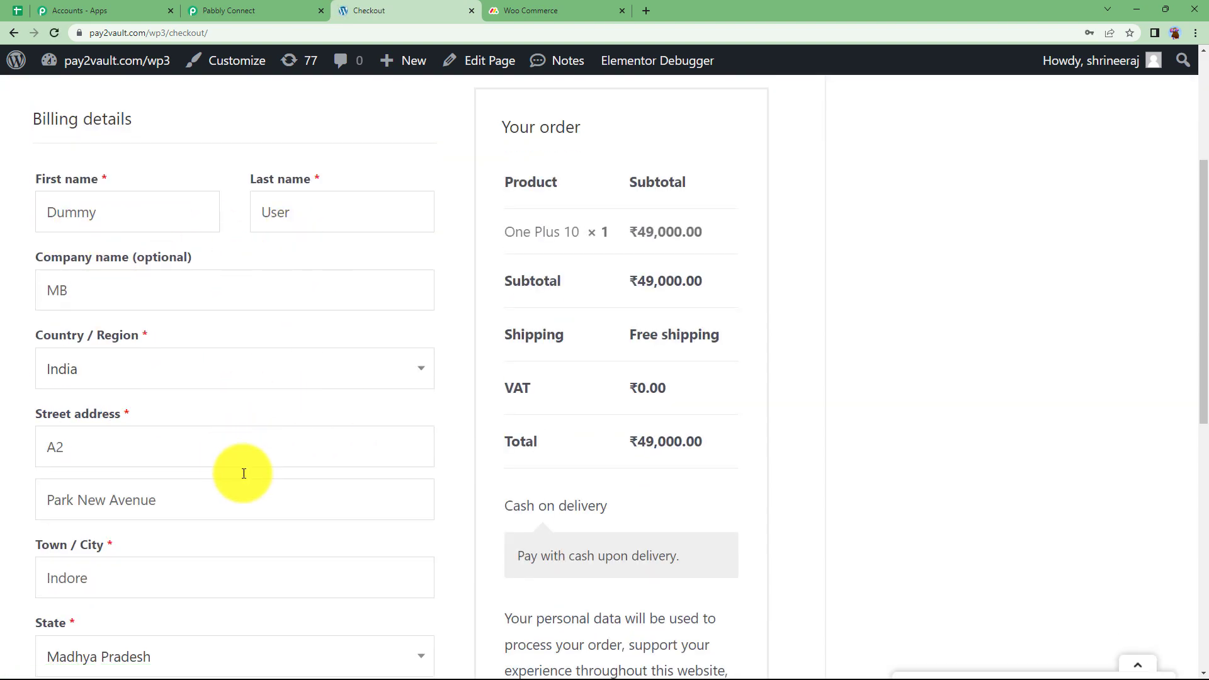
{"action": "scroll", "coordinate": [248, 535], "scroll_direction": "down", "scroll_amount": 4}
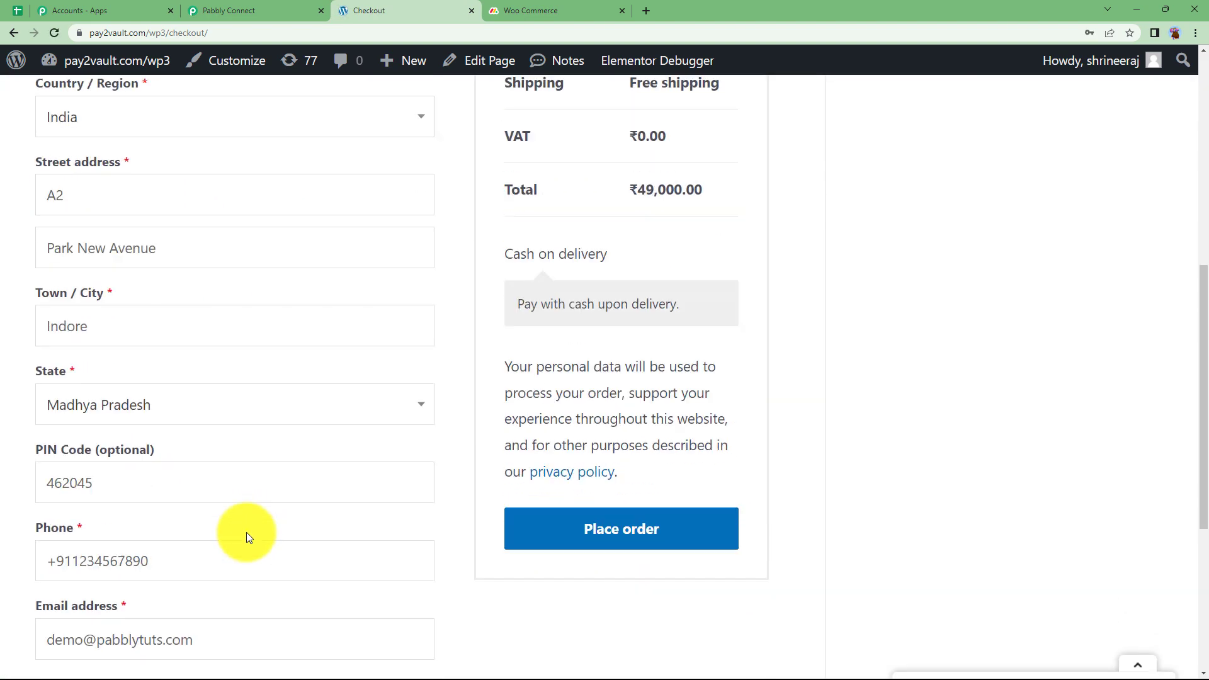
{"action": "left_click", "coordinate": [599, 532]}
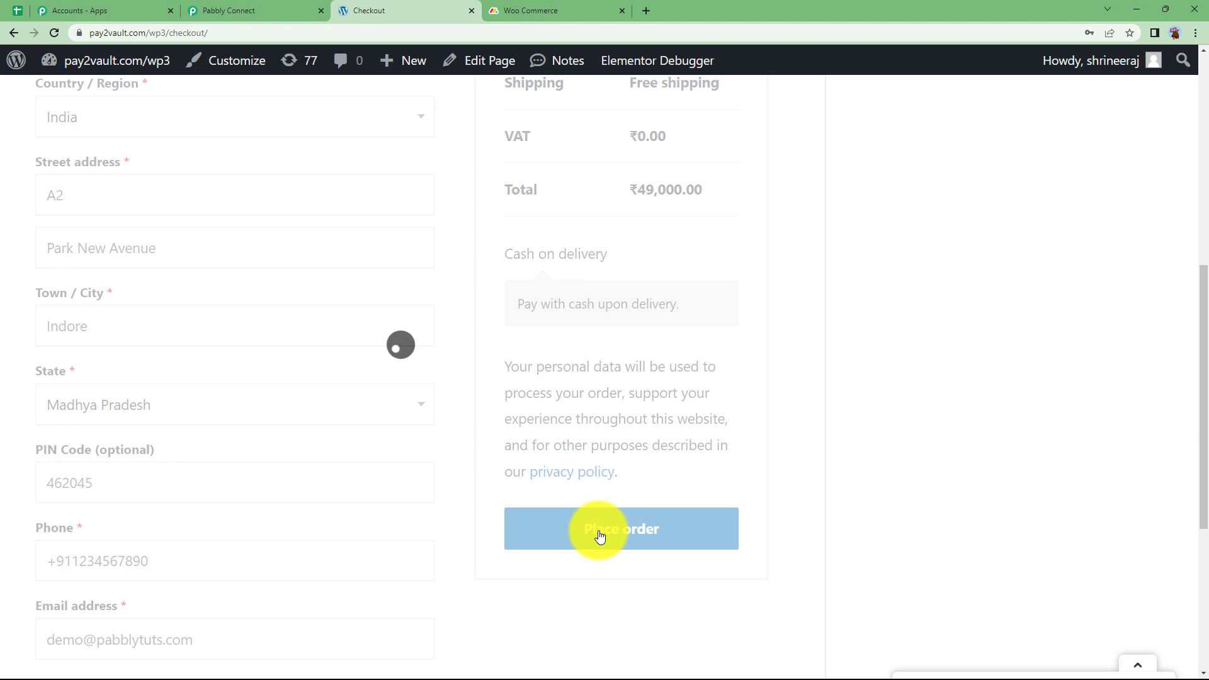
Switch to Pabbly Connect and examine the newly captured webhook response for the test order's total and status
{"action": "left_click", "coordinate": [280, 11]}
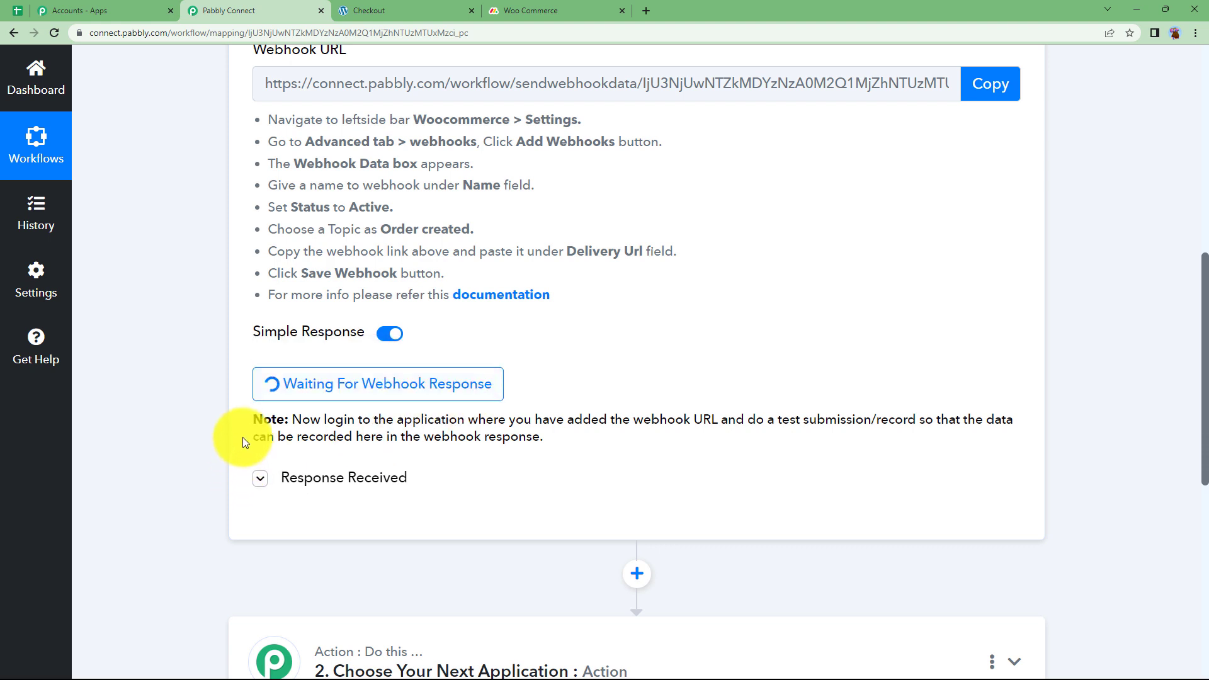
{"action": "scroll", "coordinate": [186, 446], "scroll_direction": "down", "scroll_amount": 2}
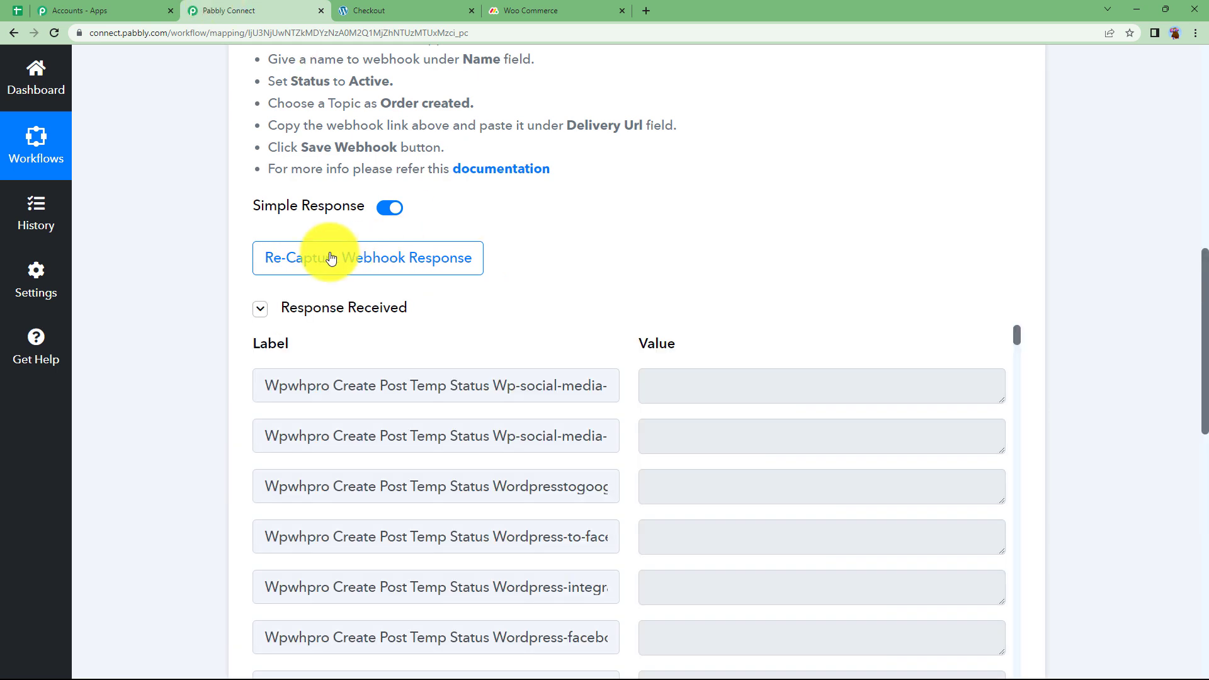
{"action": "scroll", "coordinate": [572, 444], "scroll_direction": "down", "scroll_amount": 3}
{"action": "scroll", "coordinate": [183, 410], "scroll_direction": "down", "scroll_amount": 3}
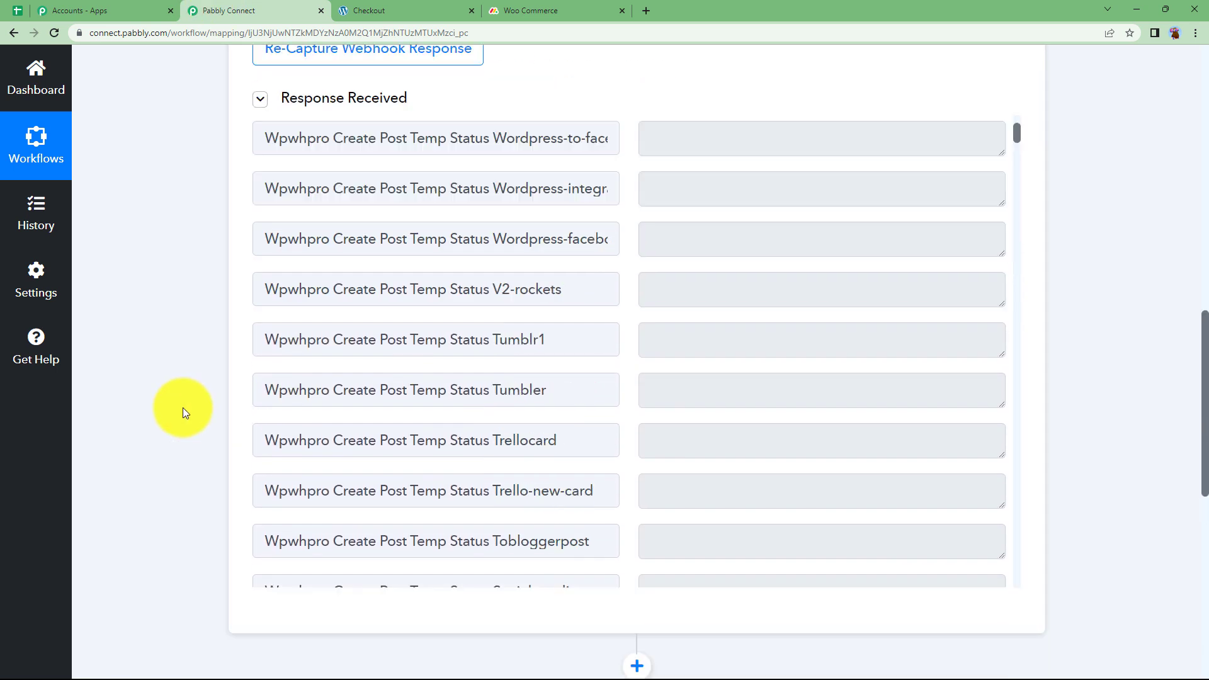
{"action": "scroll", "coordinate": [556, 391], "scroll_direction": "down", "scroll_amount": 5}
{"action": "scroll", "coordinate": [570, 386], "scroll_direction": "down", "scroll_amount": 20}
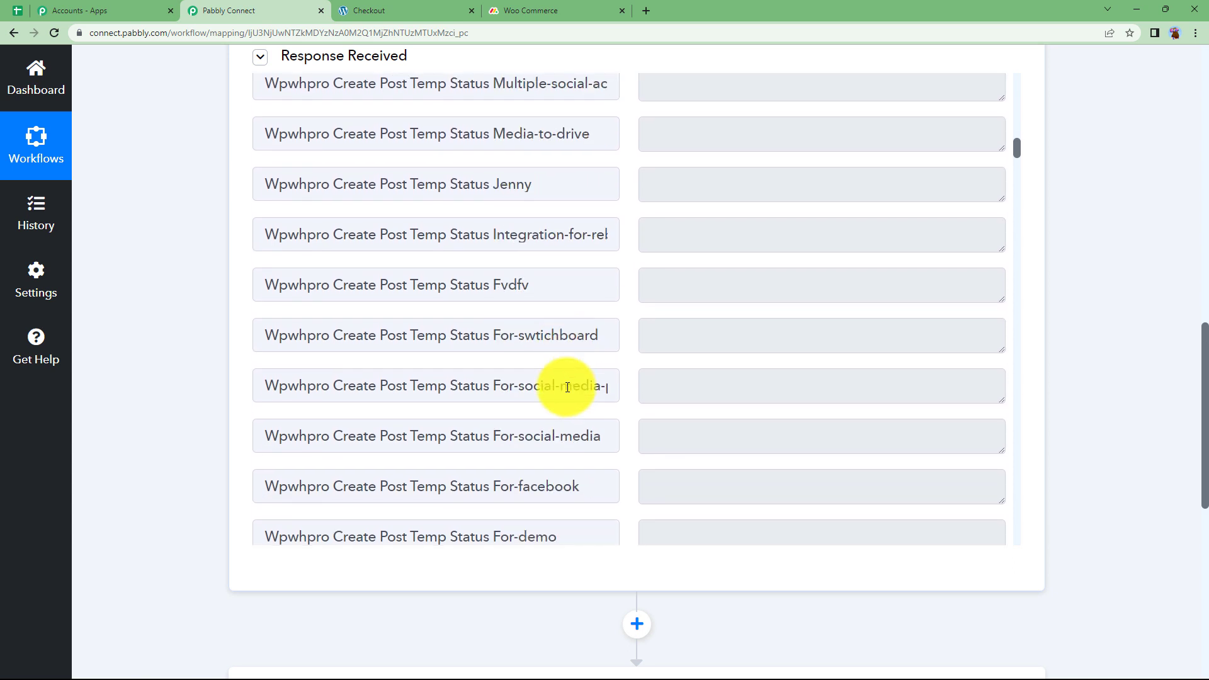
{"action": "scroll", "coordinate": [577, 384], "scroll_direction": "down", "scroll_amount": 6}
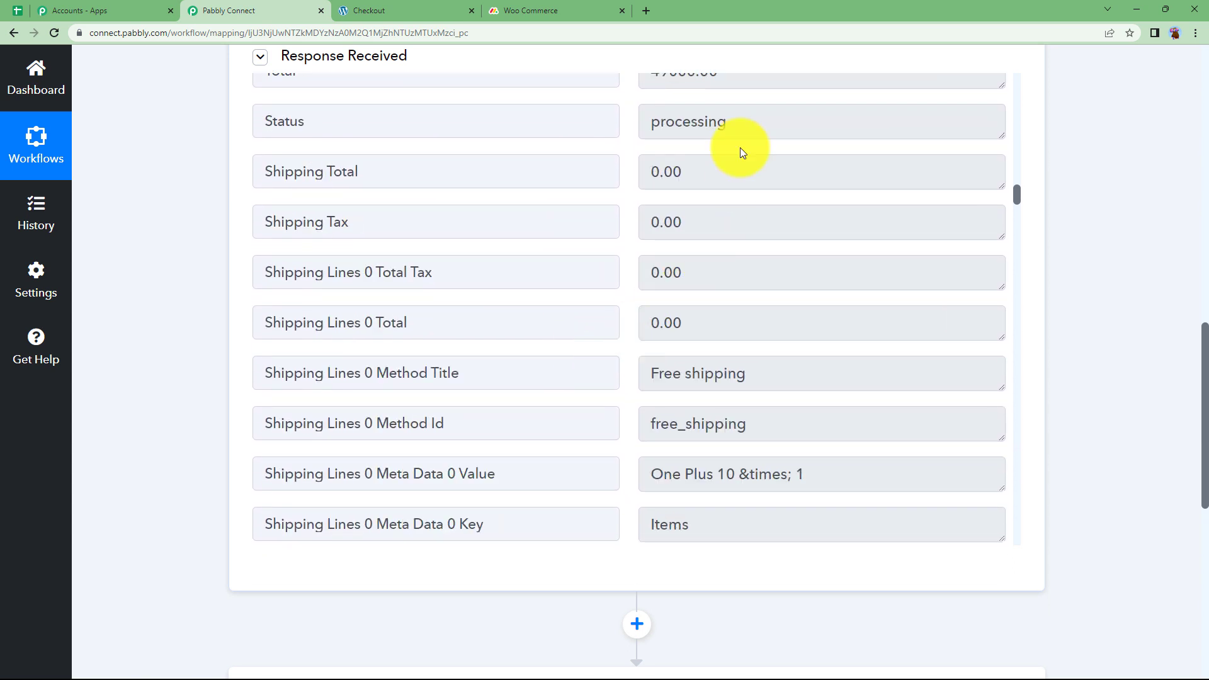
{"action": "double_click", "coordinate": [735, 73]}
{"action": "scroll", "coordinate": [628, 93], "scroll_direction": "up", "scroll_amount": 1}
{"action": "scroll", "coordinate": [783, 351], "scroll_direction": "down", "scroll_amount": 5}
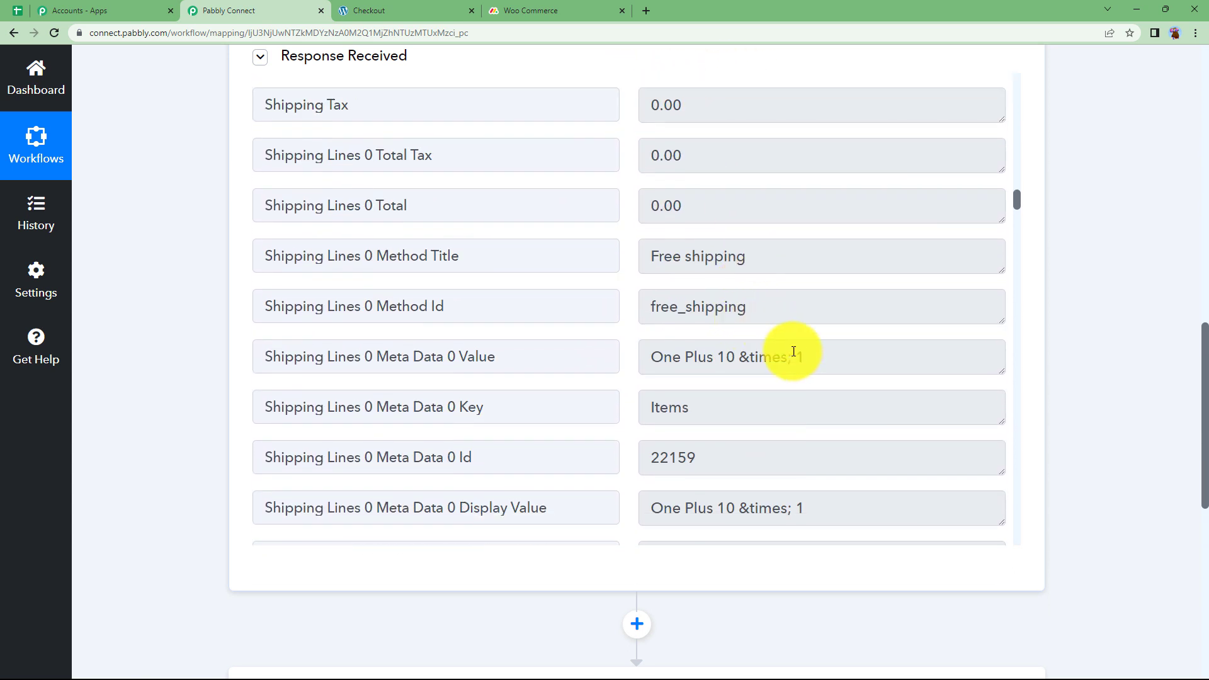
Examine the ordered item, shipping name, shipping address and payment method in the captured webhook response
{"action": "left_click_drag", "start_coordinate": [807, 232], "coordinate": [635, 230]}
{"action": "scroll", "coordinate": [823, 317], "scroll_direction": "down", "scroll_amount": 13}
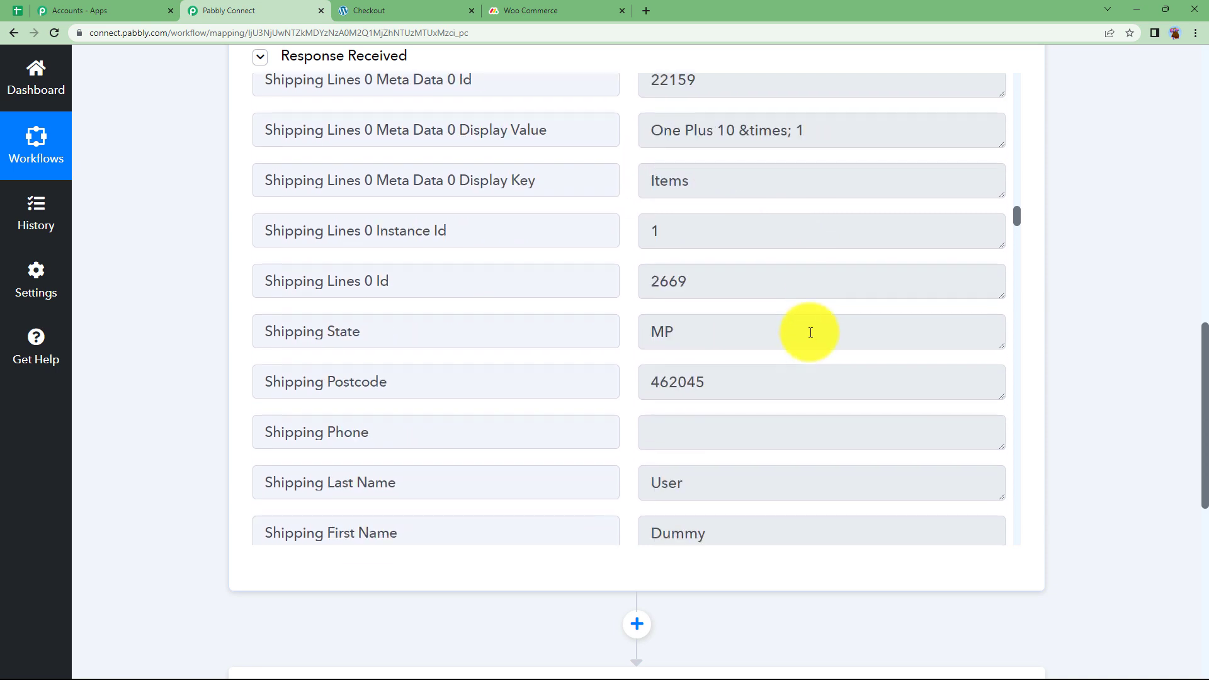
{"action": "scroll", "coordinate": [808, 334], "scroll_direction": "up", "scroll_amount": 5}
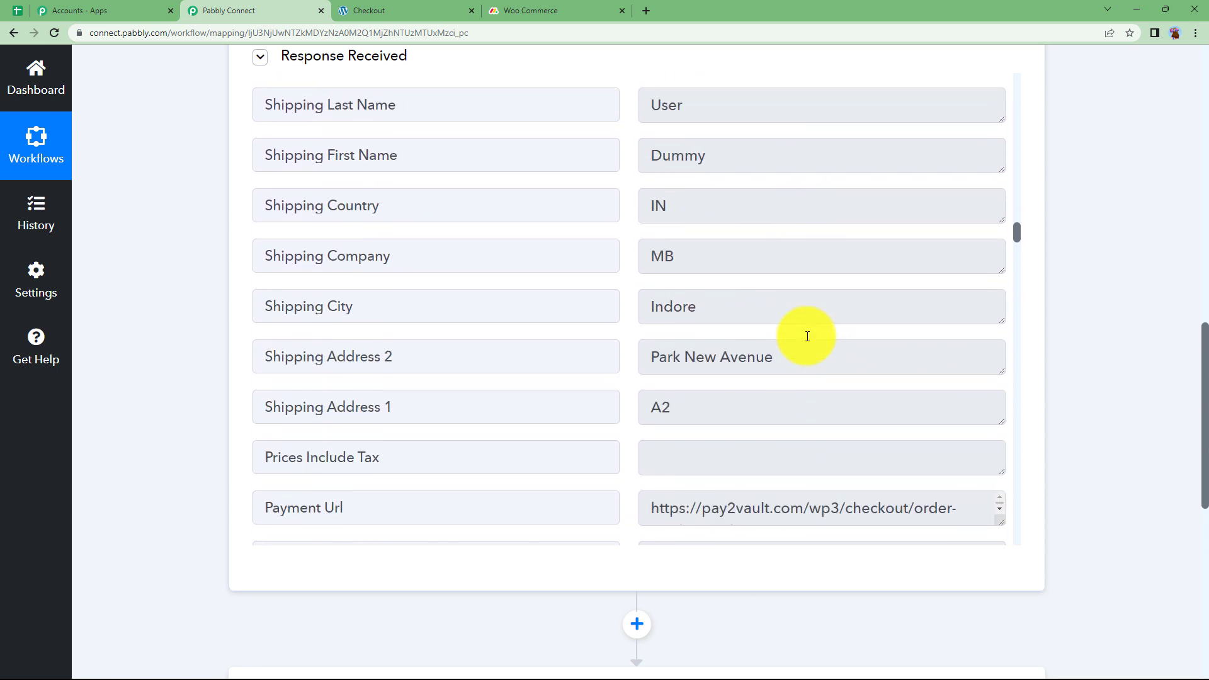
{"action": "left_click_drag", "start_coordinate": [762, 289], "coordinate": [660, 259]}
{"action": "left_click", "coordinate": [675, 233]}
{"action": "double_click", "coordinate": [675, 233]}
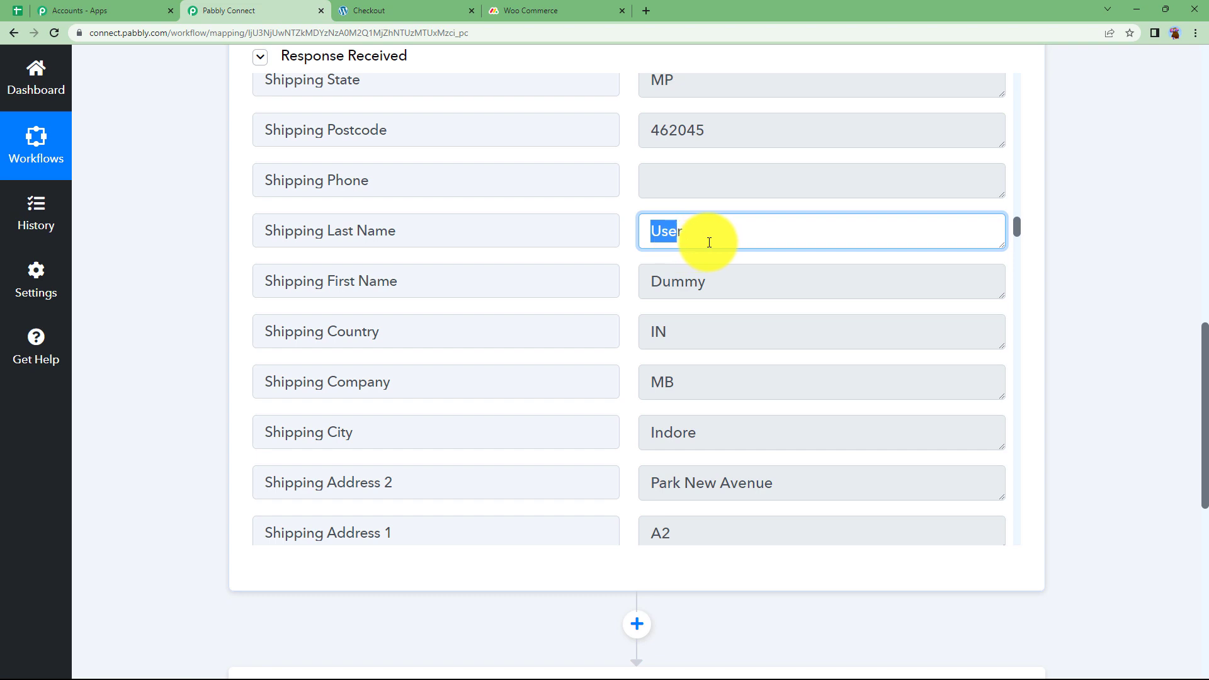
{"action": "scroll", "coordinate": [488, 370], "scroll_direction": "down", "scroll_amount": 3}
{"action": "scroll", "coordinate": [489, 370], "scroll_direction": "down", "scroll_amount": 7}
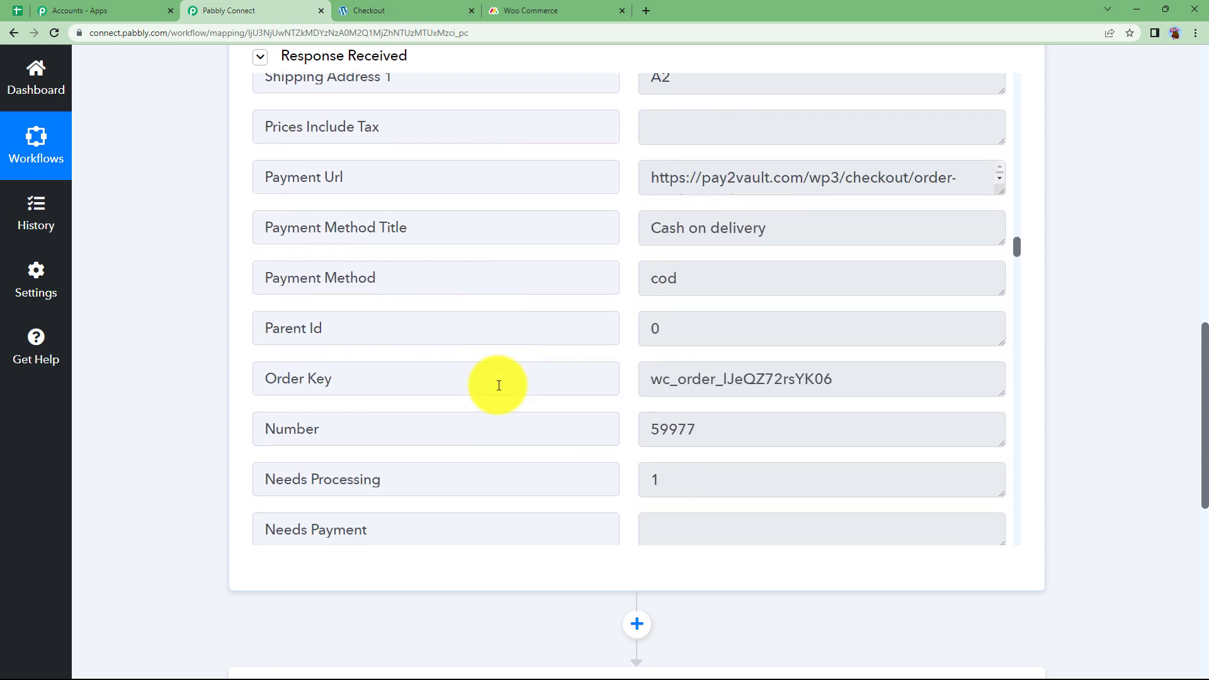
{"action": "scroll", "coordinate": [370, 410], "scroll_direction": "up", "scroll_amount": 4}
{"action": "scroll", "coordinate": [178, 437], "scroll_direction": "up", "scroll_amount": 5}
{"action": "scroll", "coordinate": [179, 437], "scroll_direction": "up", "scroll_amount": 10}
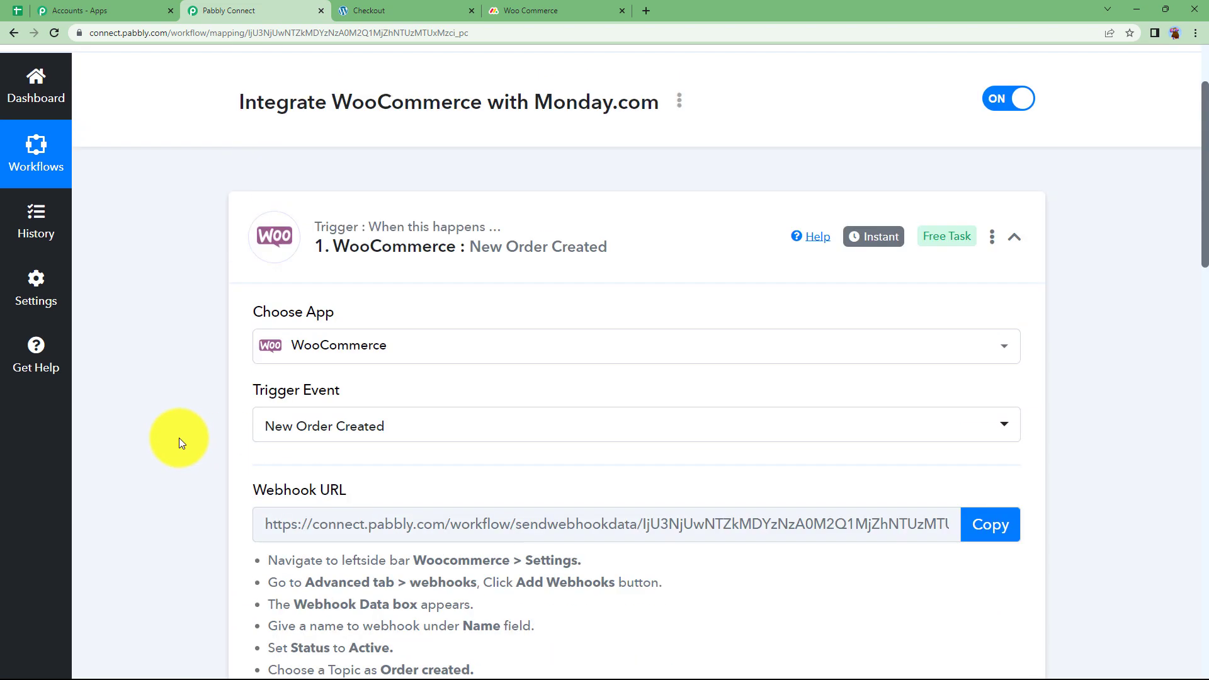
Collapse the WooCommerce trigger and set the workflow's action to Monday.com with the Create Item event
{"action": "left_click", "coordinate": [410, 380]}
{"action": "scroll", "coordinate": [221, 444], "scroll_direction": "down", "scroll_amount": 3}
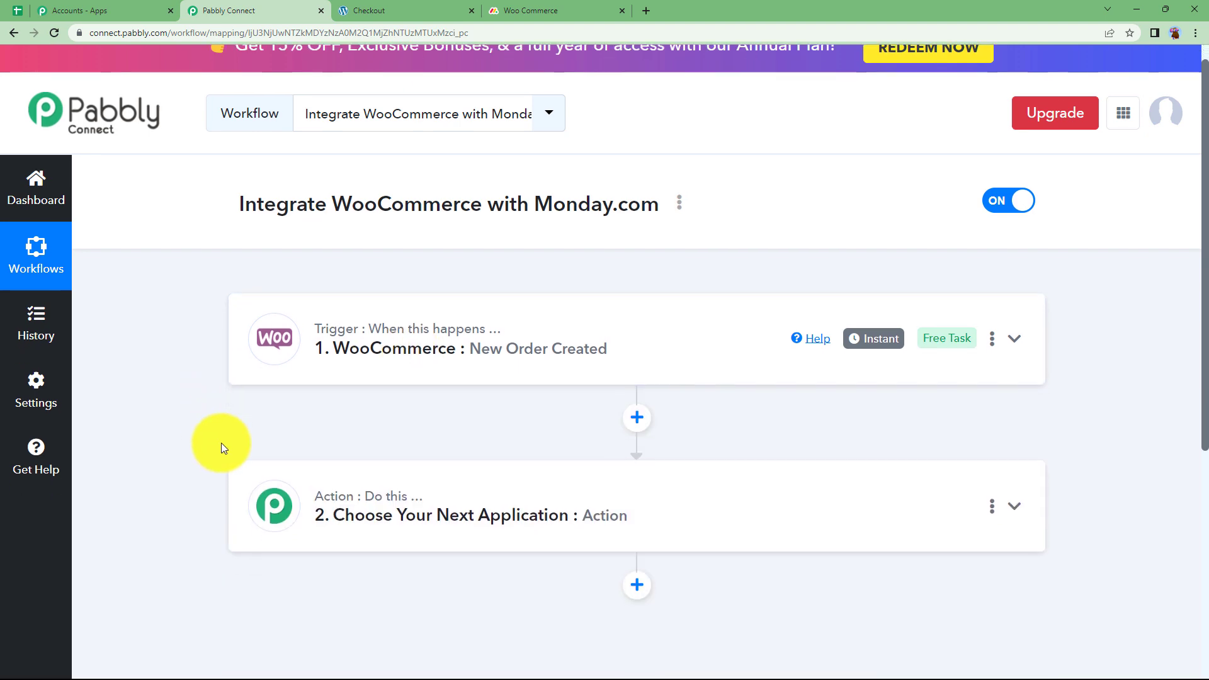
{"action": "left_click", "coordinate": [416, 369]}
{"action": "left_click", "coordinate": [441, 448]}
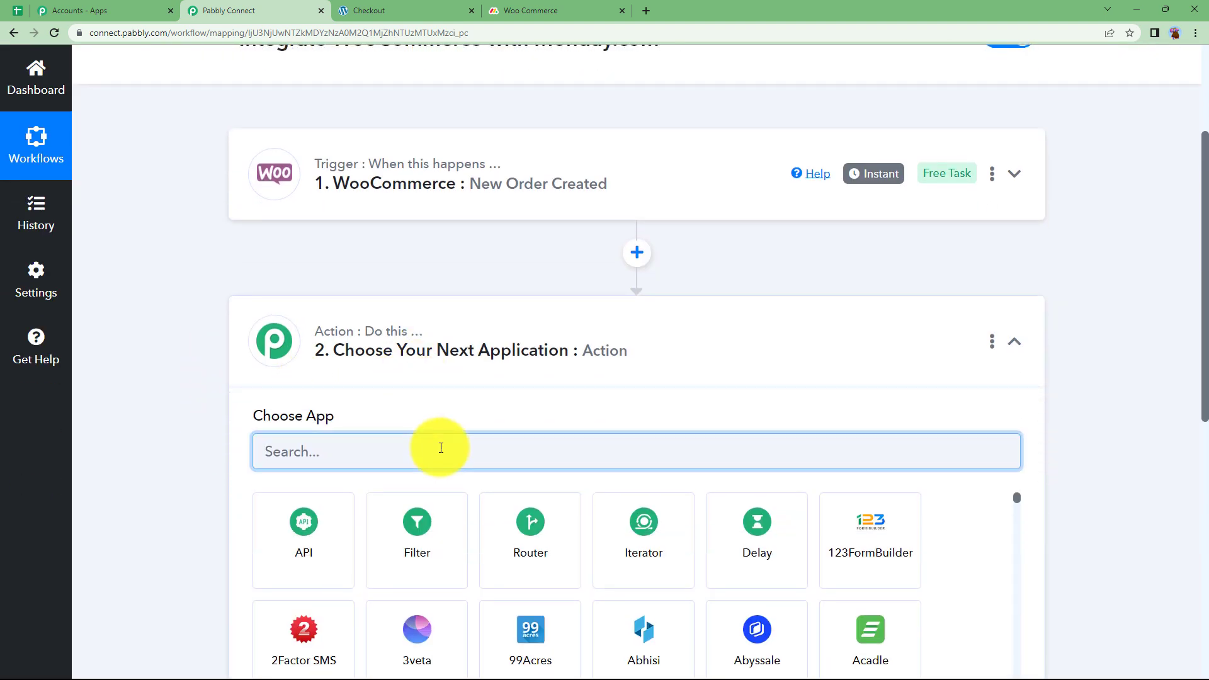
{"action": "type", "text": "monda"}
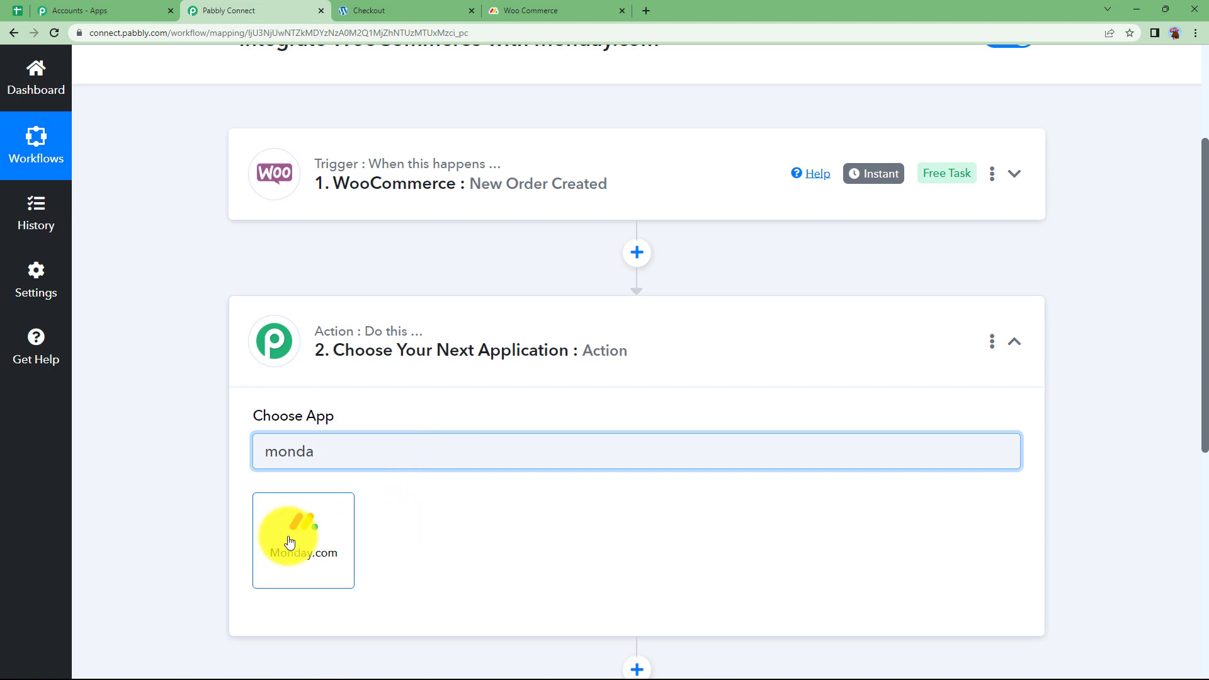
{"action": "left_click", "coordinate": [290, 540]}
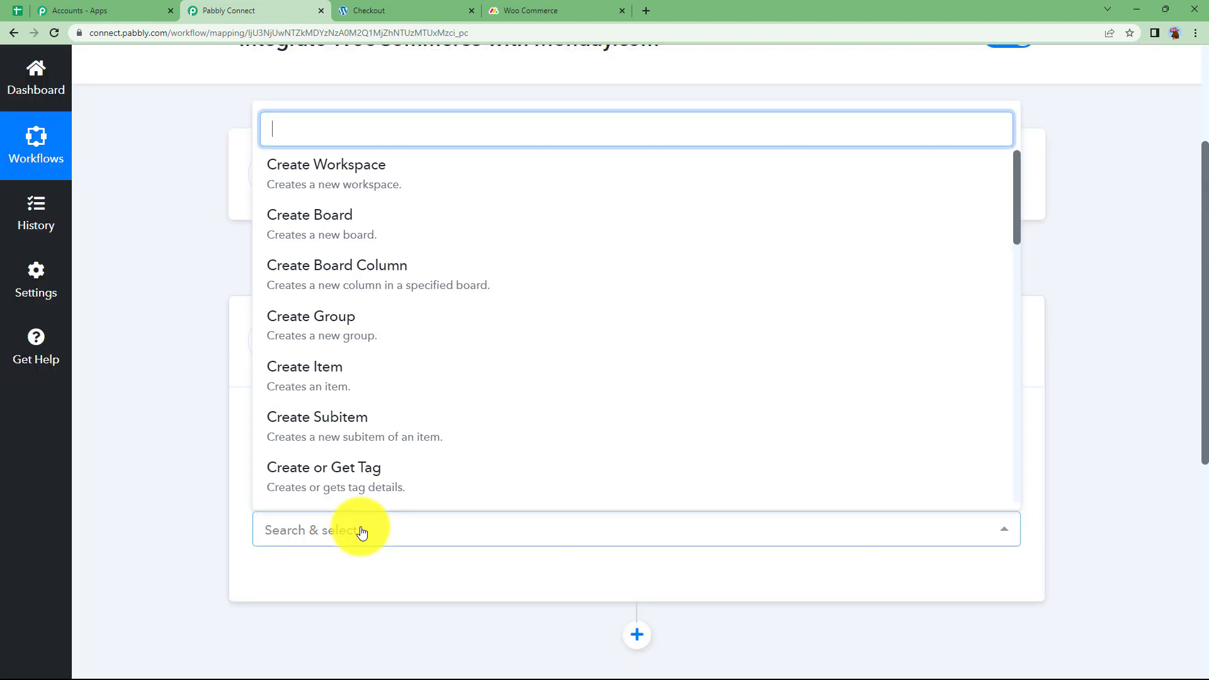
{"action": "left_click", "coordinate": [370, 378]}
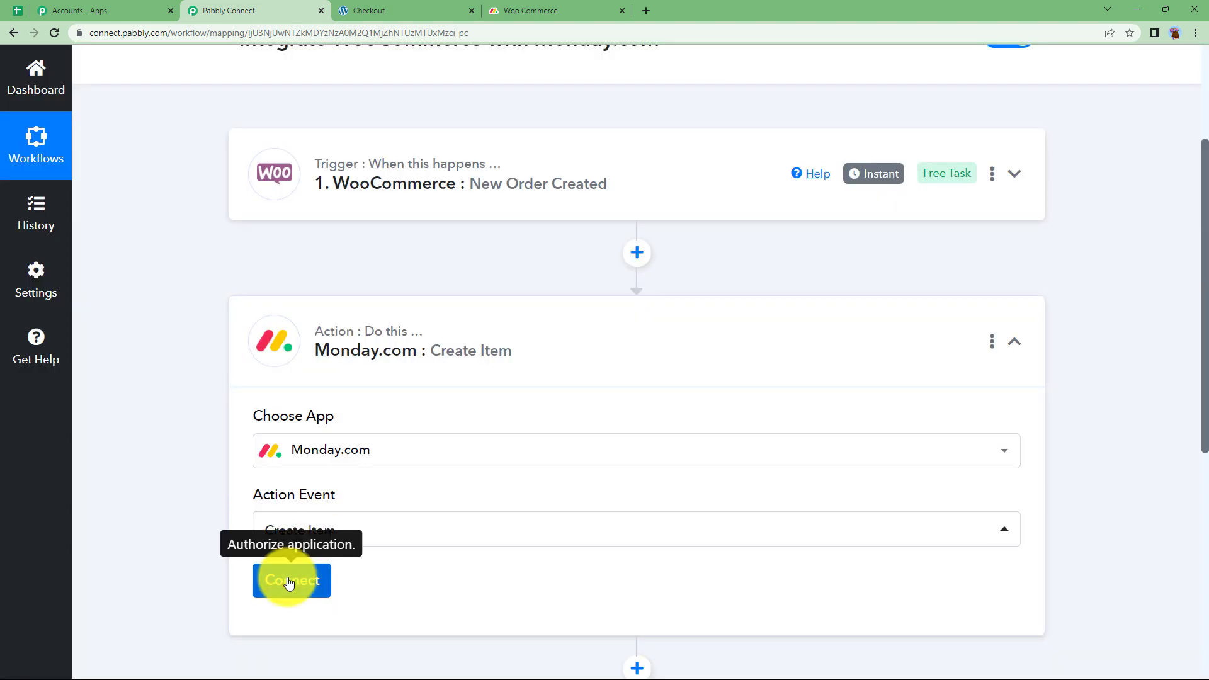
Start adding a new Monday.com connection and read the instructions for getting its API token
{"action": "left_click", "coordinate": [289, 582]}
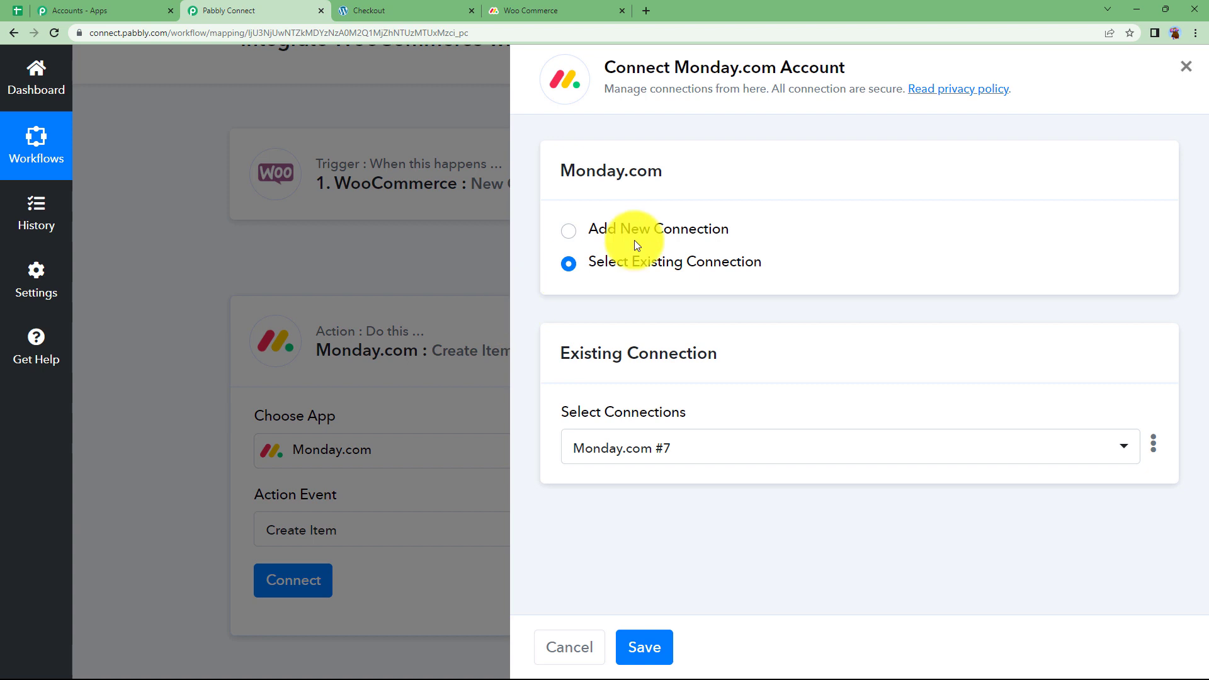
{"action": "left_click", "coordinate": [644, 233]}
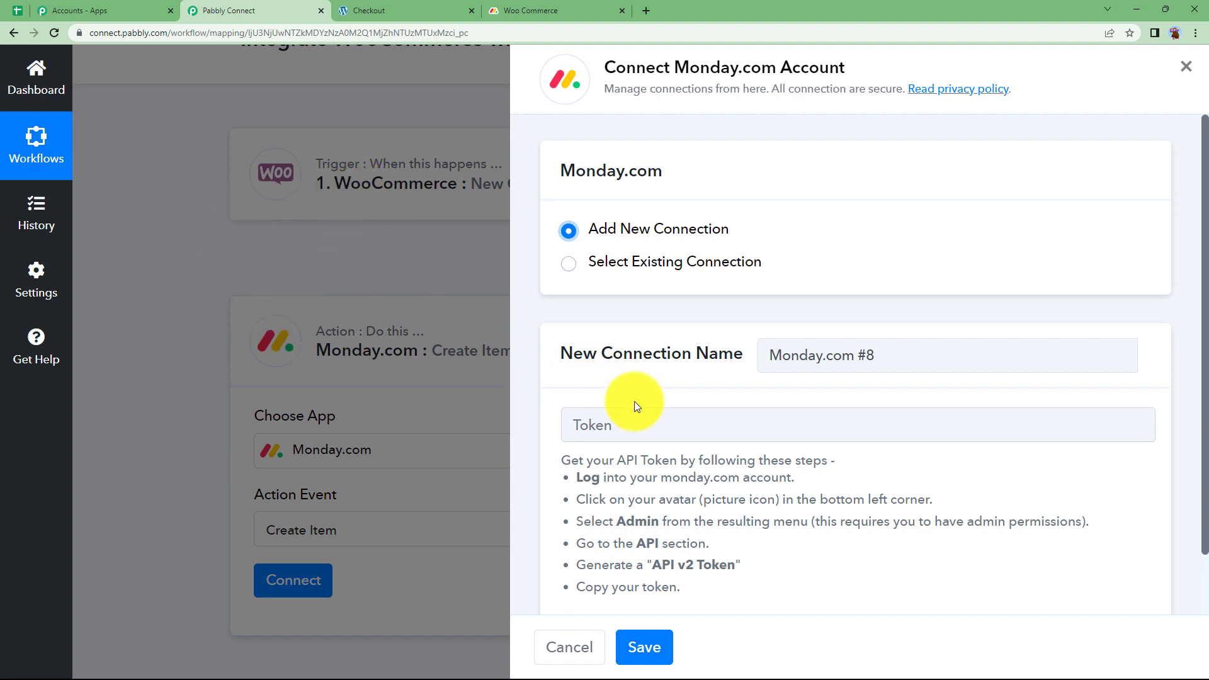
{"action": "scroll", "coordinate": [634, 402], "scroll_direction": "down", "scroll_amount": 1}
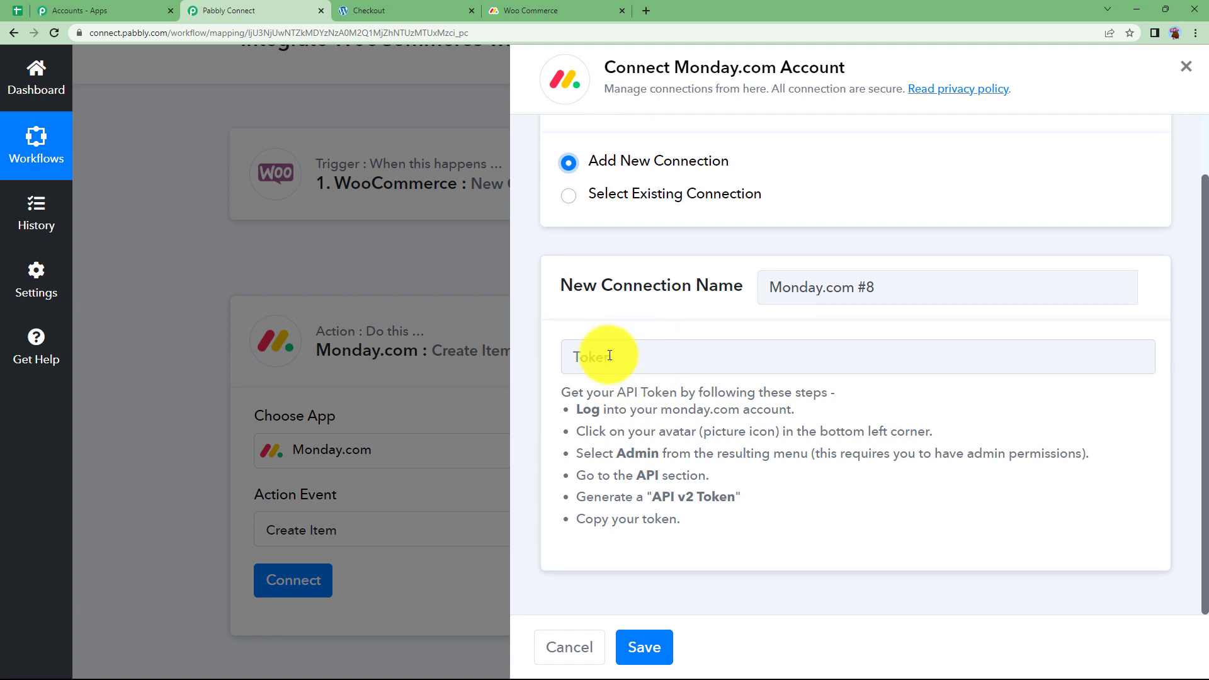
{"action": "left_click_drag", "start_coordinate": [587, 410], "coordinate": [731, 512]}
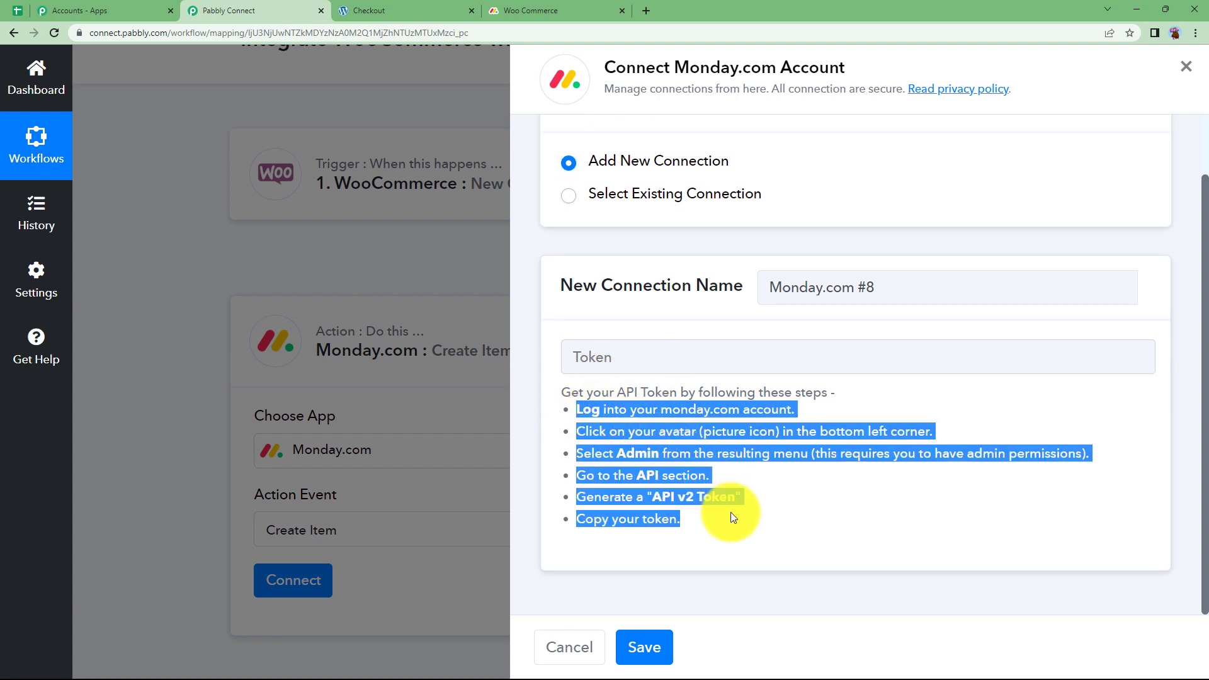
{"action": "left_click", "coordinate": [783, 501]}
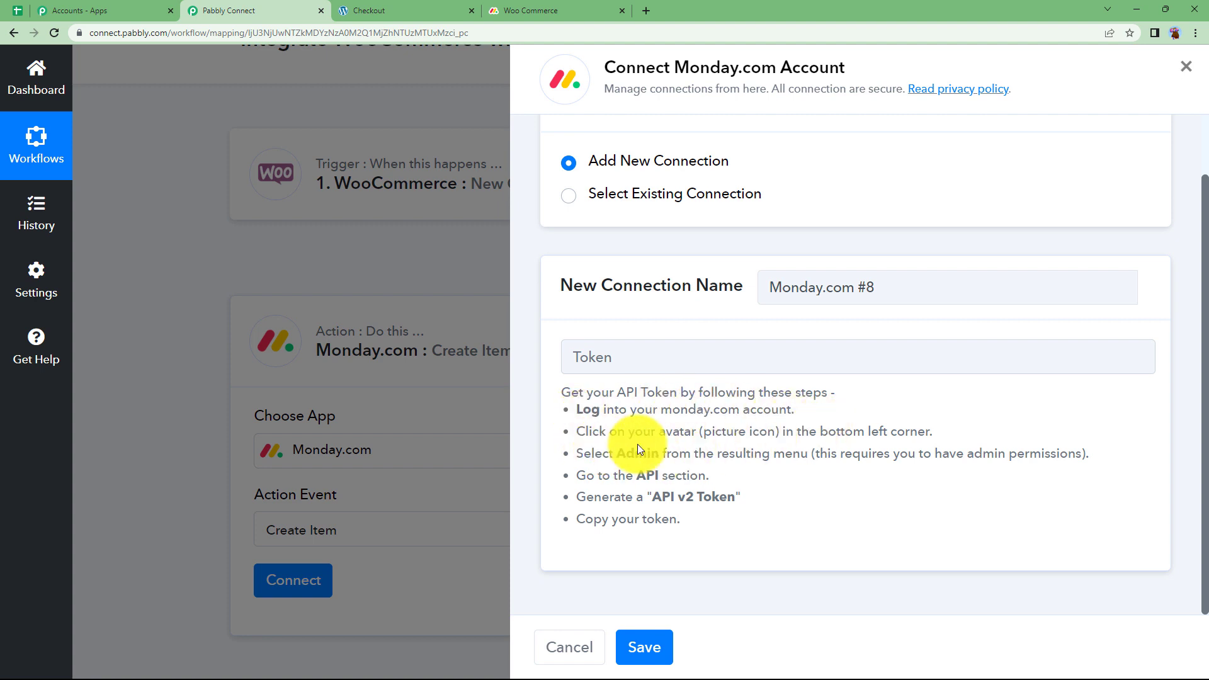
Switch to monday.com and copy the personal API v2 token from the account's administration settings
{"action": "left_click", "coordinate": [541, 10]}
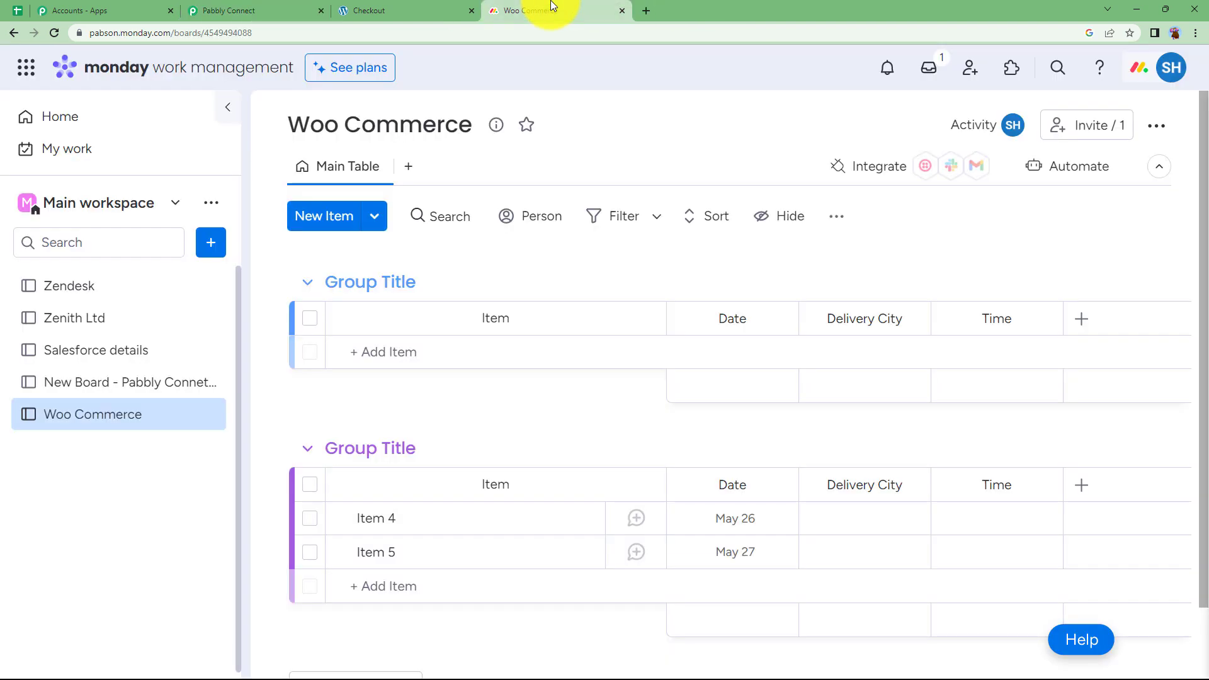
{"action": "left_click", "coordinate": [1156, 67]}
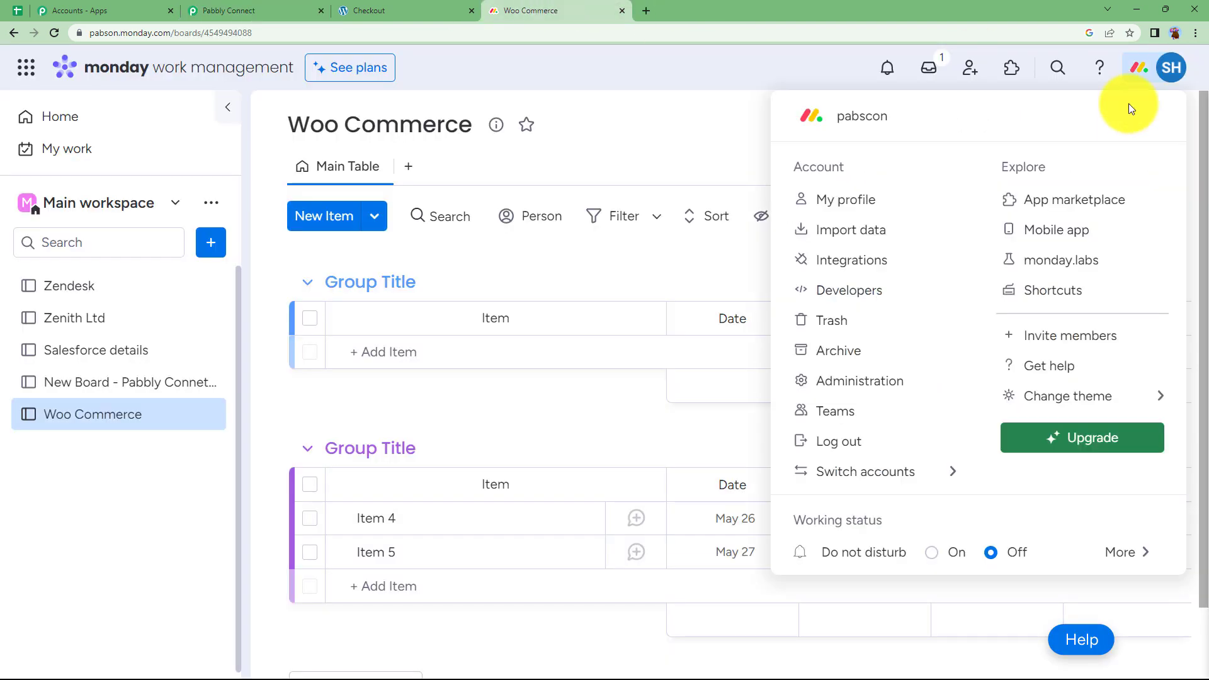
{"action": "left_click", "coordinate": [885, 383]}
{"action": "left_click", "coordinate": [129, 403]}
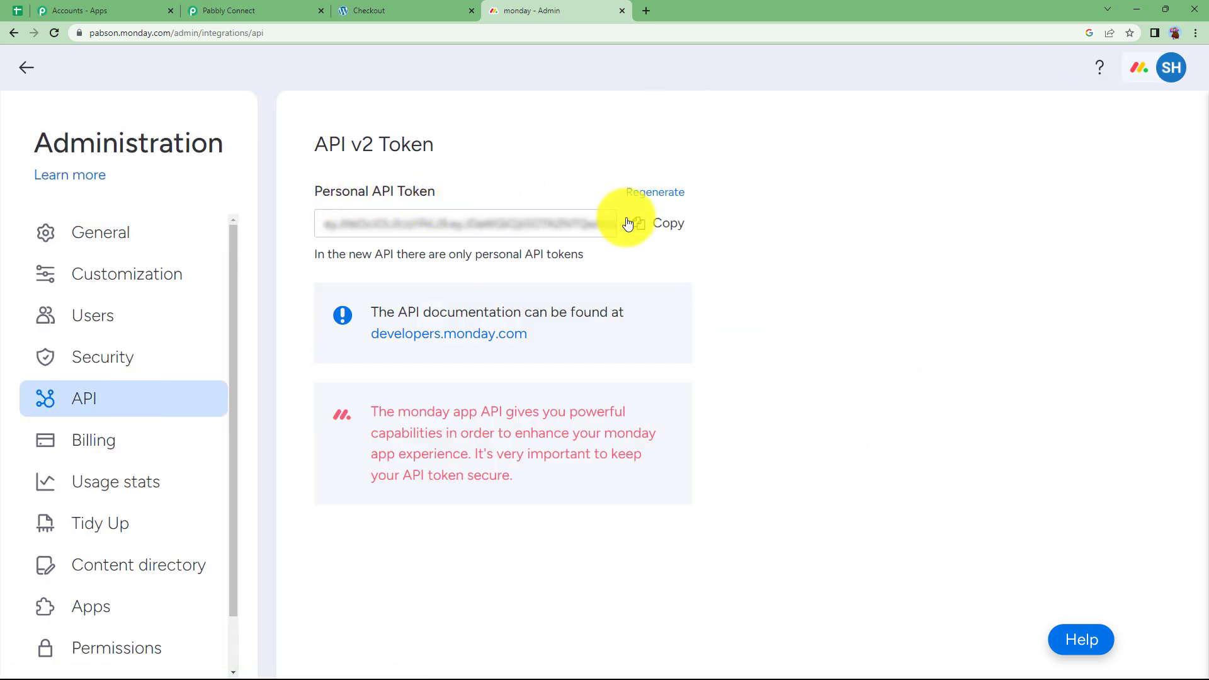
{"action": "left_click", "coordinate": [641, 232]}
Return to Pabbly Connect, paste the API token into the new Monday.com connection and save it
{"action": "left_click", "coordinate": [230, 10]}
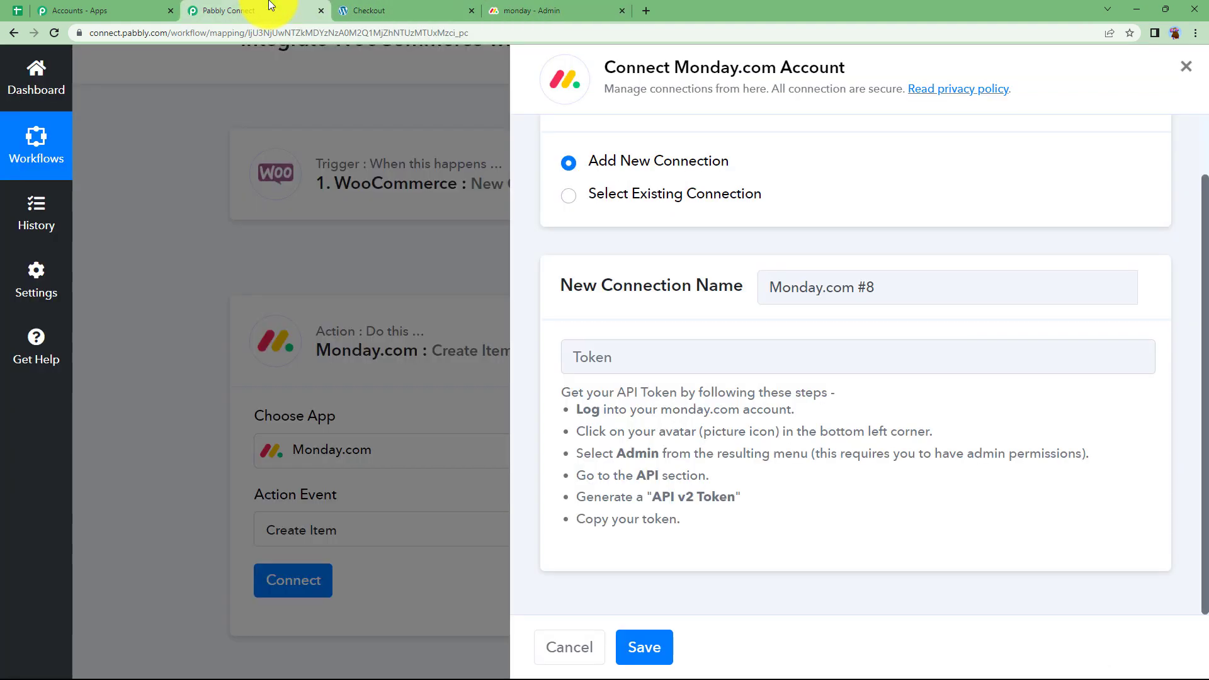
{"action": "left_click", "coordinate": [802, 363]}
{"action": "key", "text": "ctrl+v"}
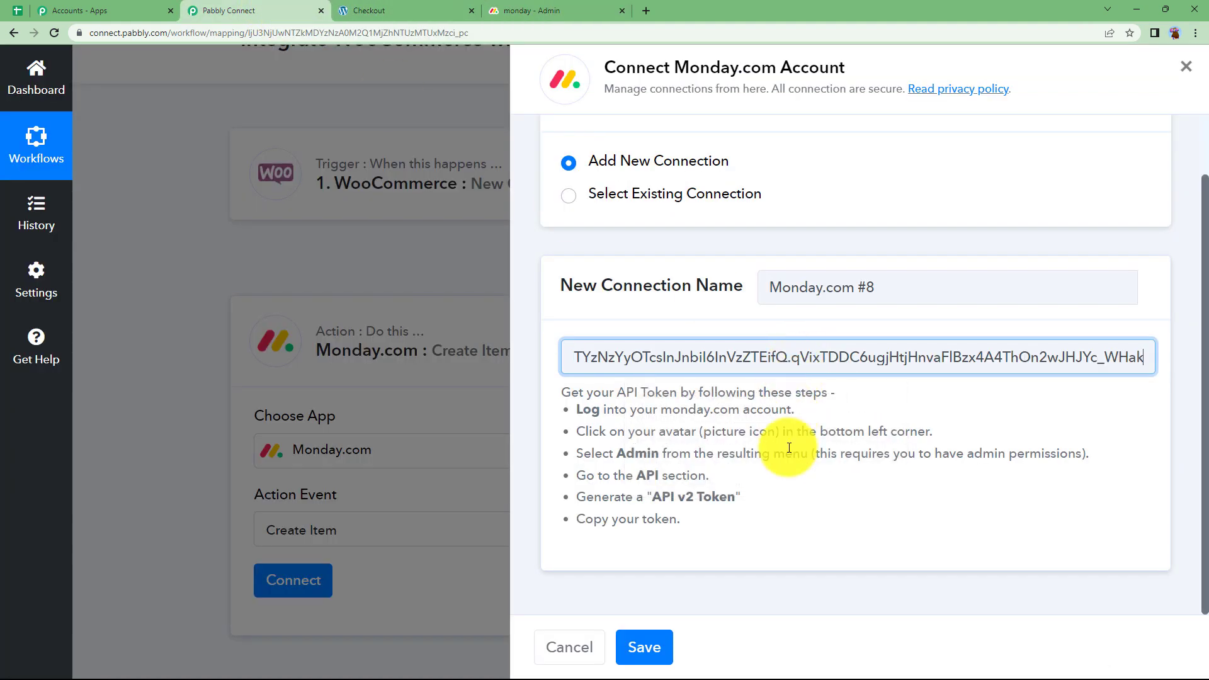
{"action": "left_click", "coordinate": [642, 647]}
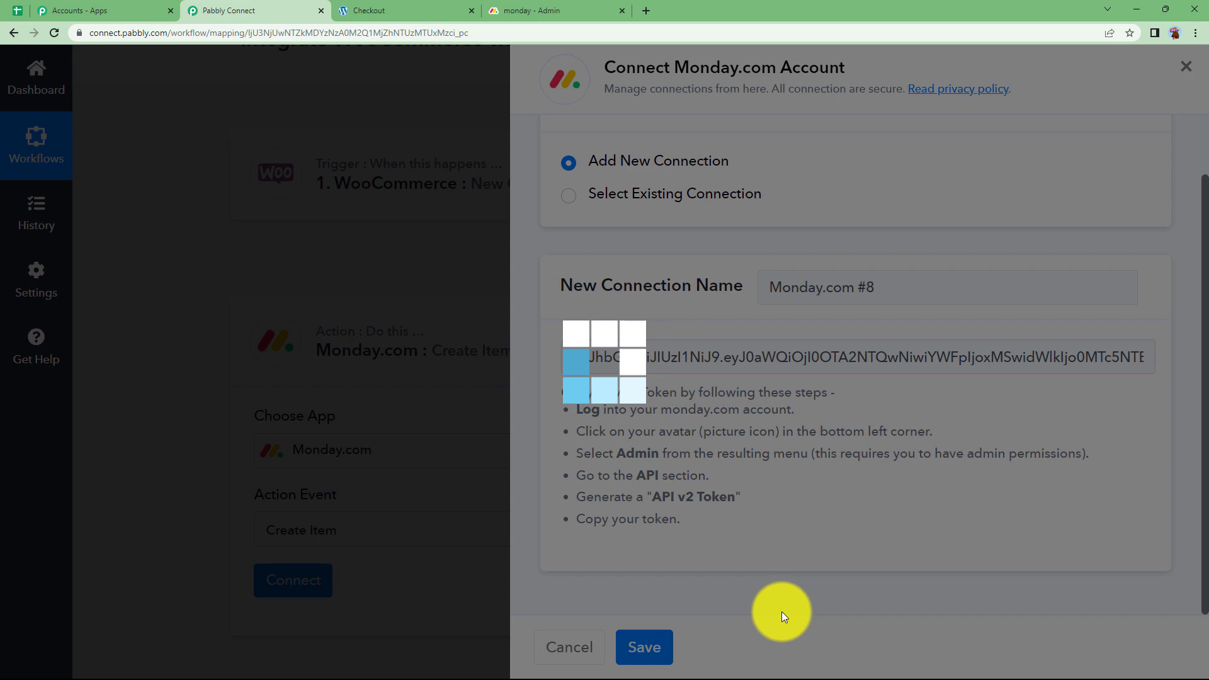
Compare the action's Board and Group selections with the Woo Commerce board in monday.com and view the Item Name field
{"action": "scroll", "coordinate": [290, 466], "scroll_direction": "down", "scroll_amount": 4}
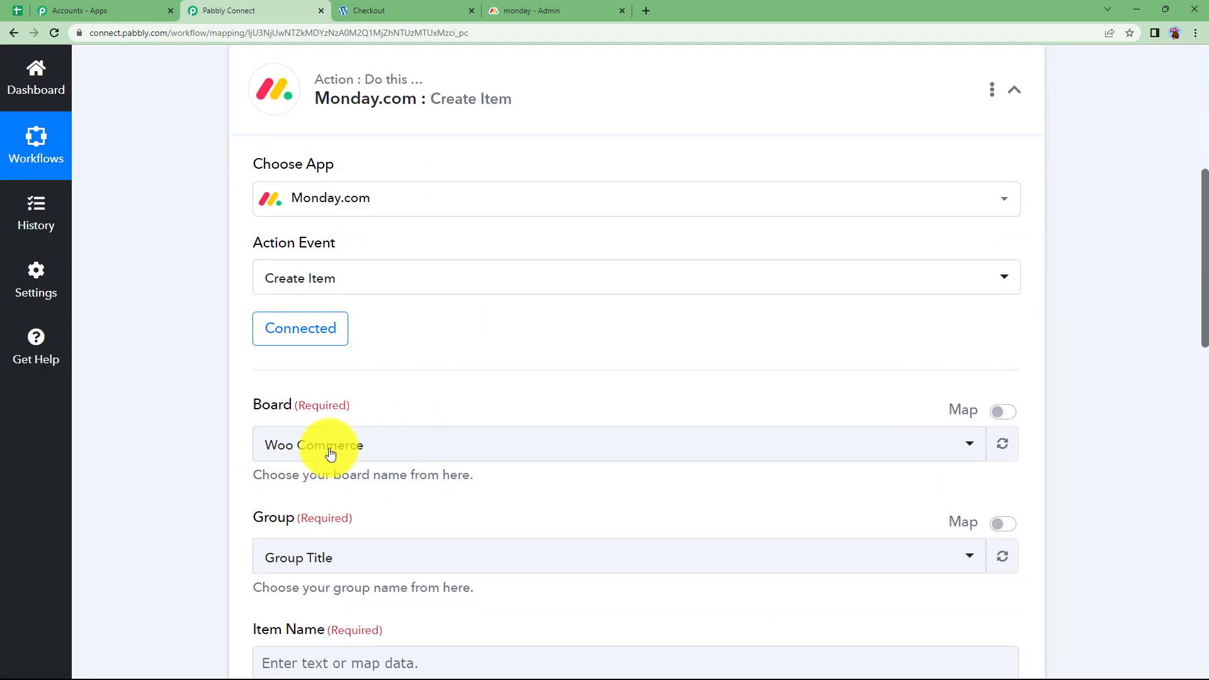
{"action": "left_click", "coordinate": [531, 10]}
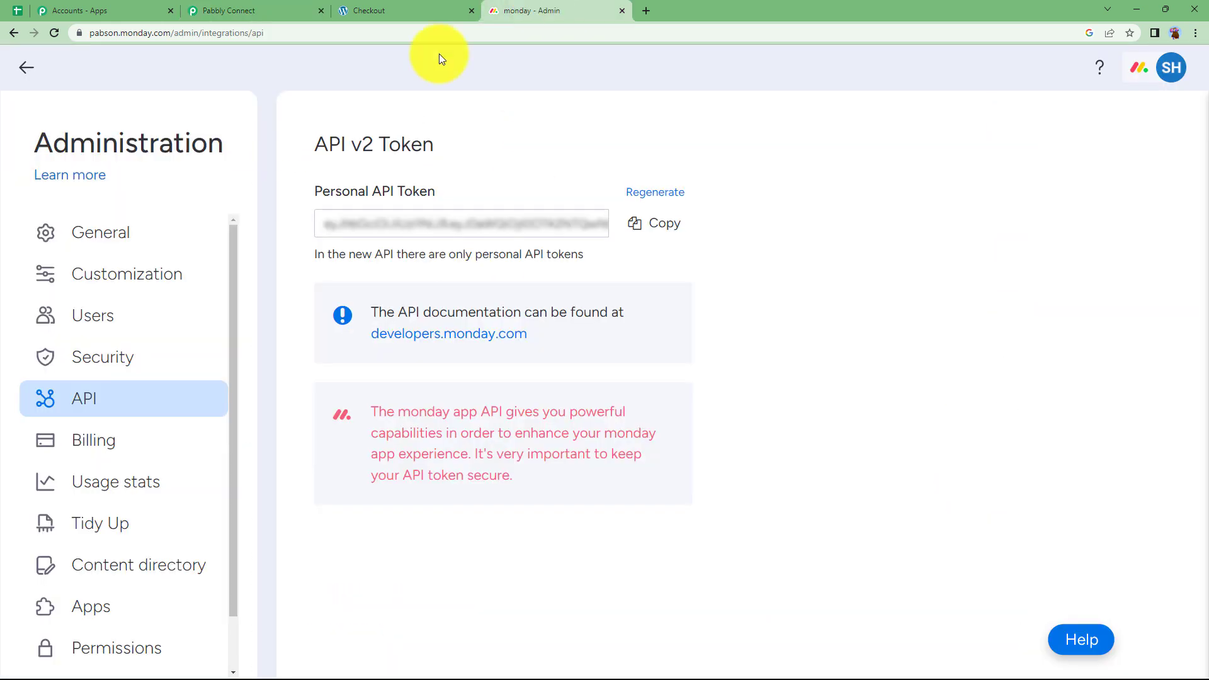
{"action": "left_click", "coordinate": [18, 63]}
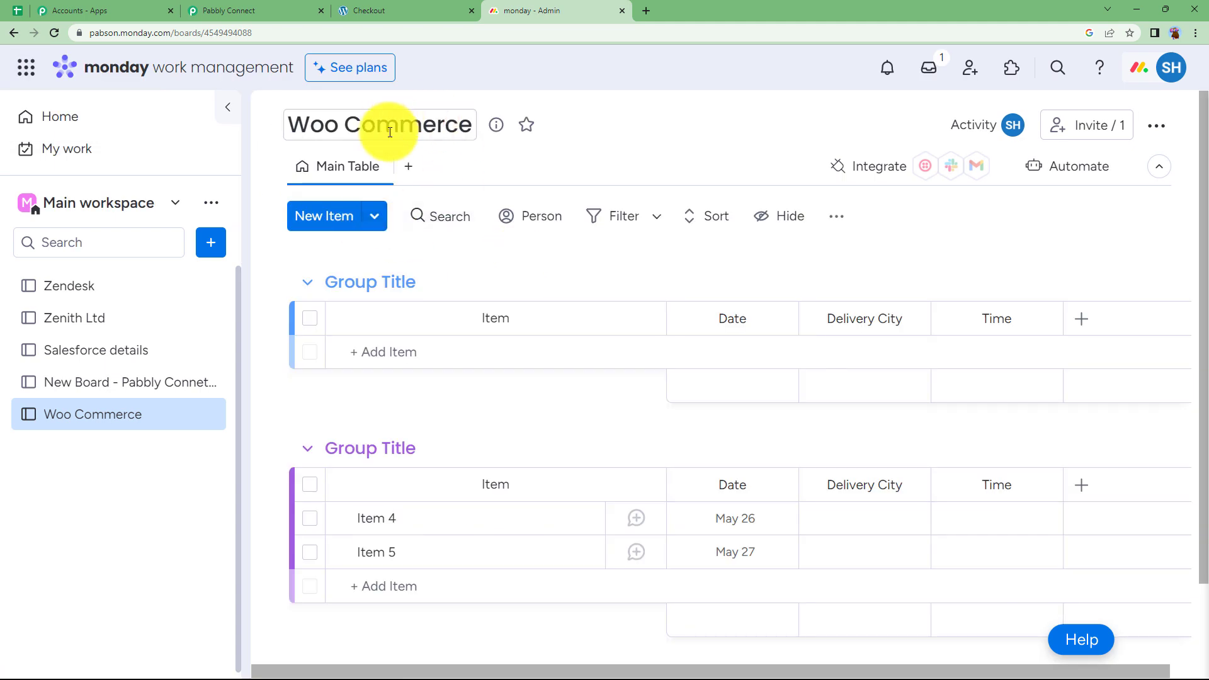
{"action": "left_click", "coordinate": [255, 11]}
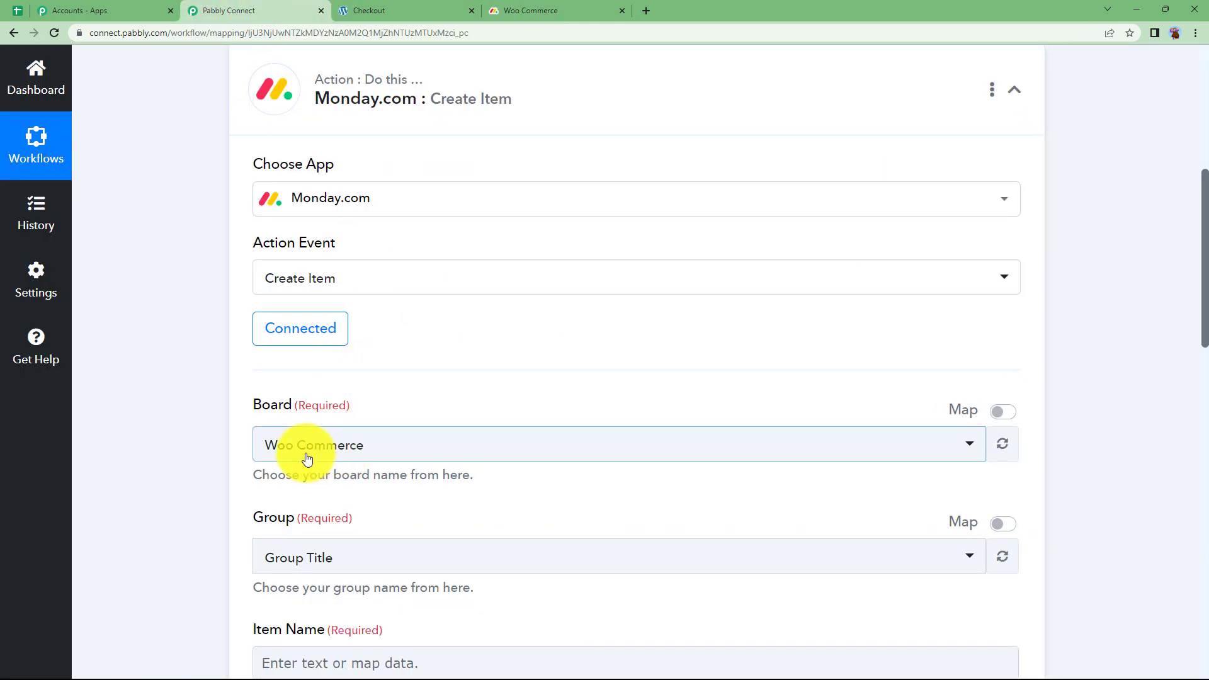
{"action": "scroll", "coordinate": [217, 467], "scroll_direction": "down", "scroll_amount": 3}
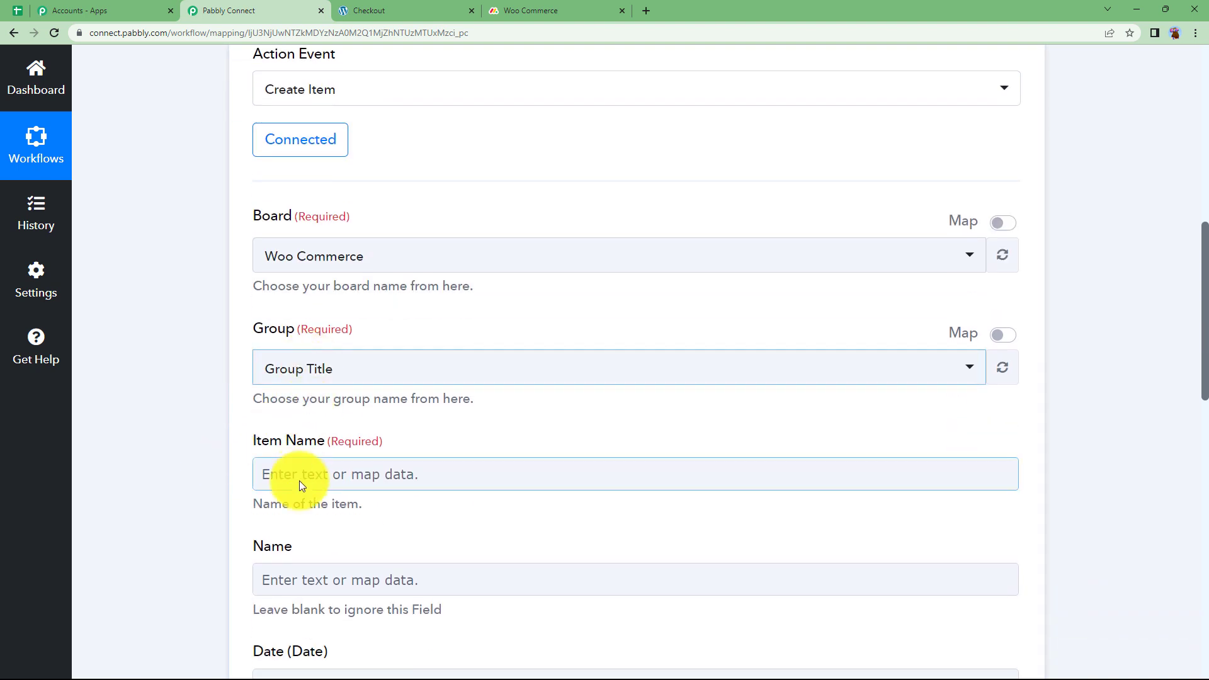
Switch to monday.com and rename the first group on the Woo Commerce board to One Plus 10
{"action": "left_click", "coordinate": [557, 10]}
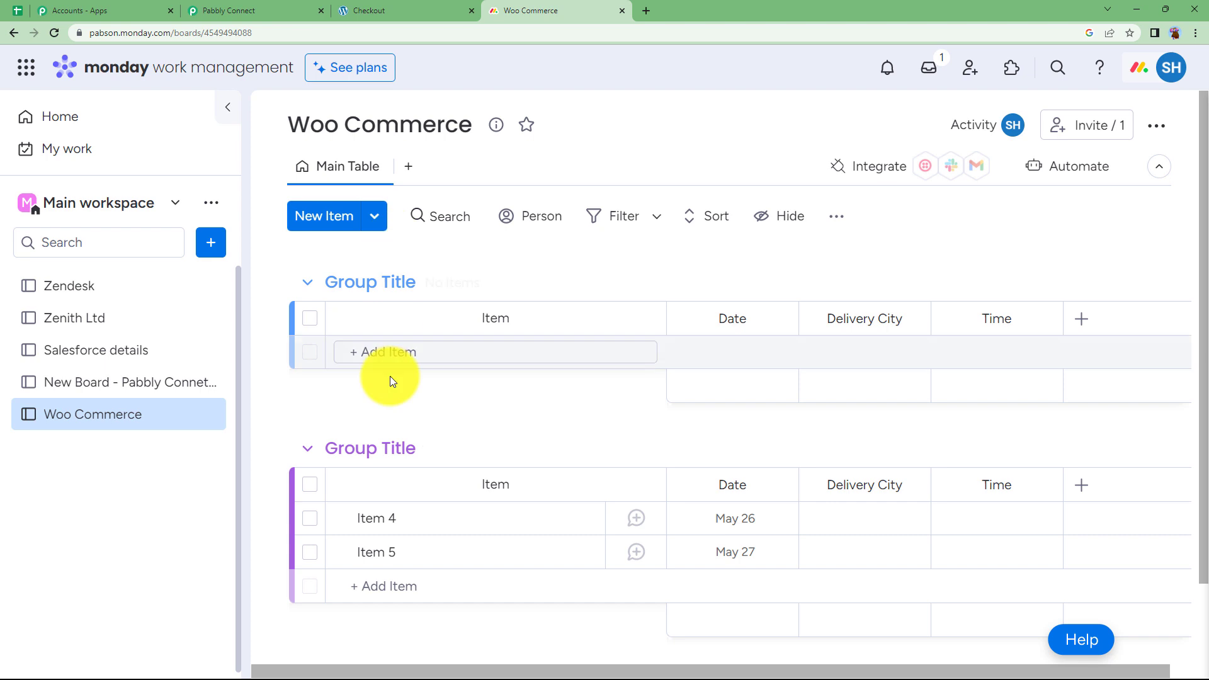
{"action": "left_click", "coordinate": [407, 281]}
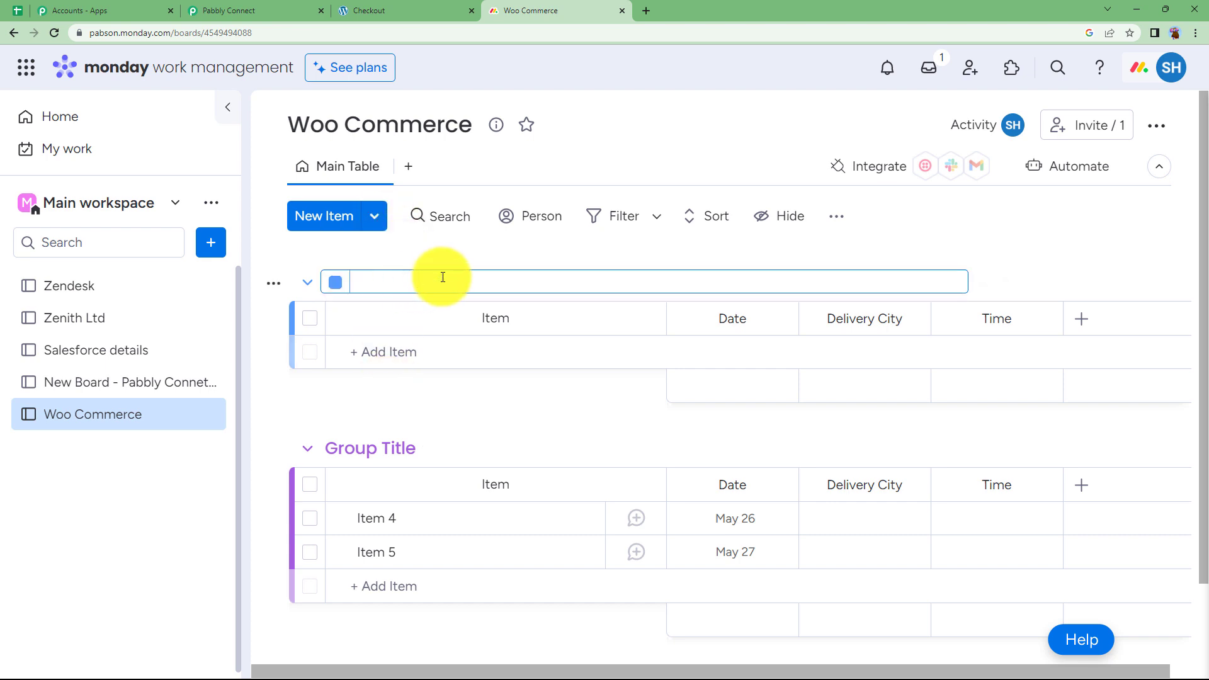
{"action": "type", "text": "One Plus 10"}
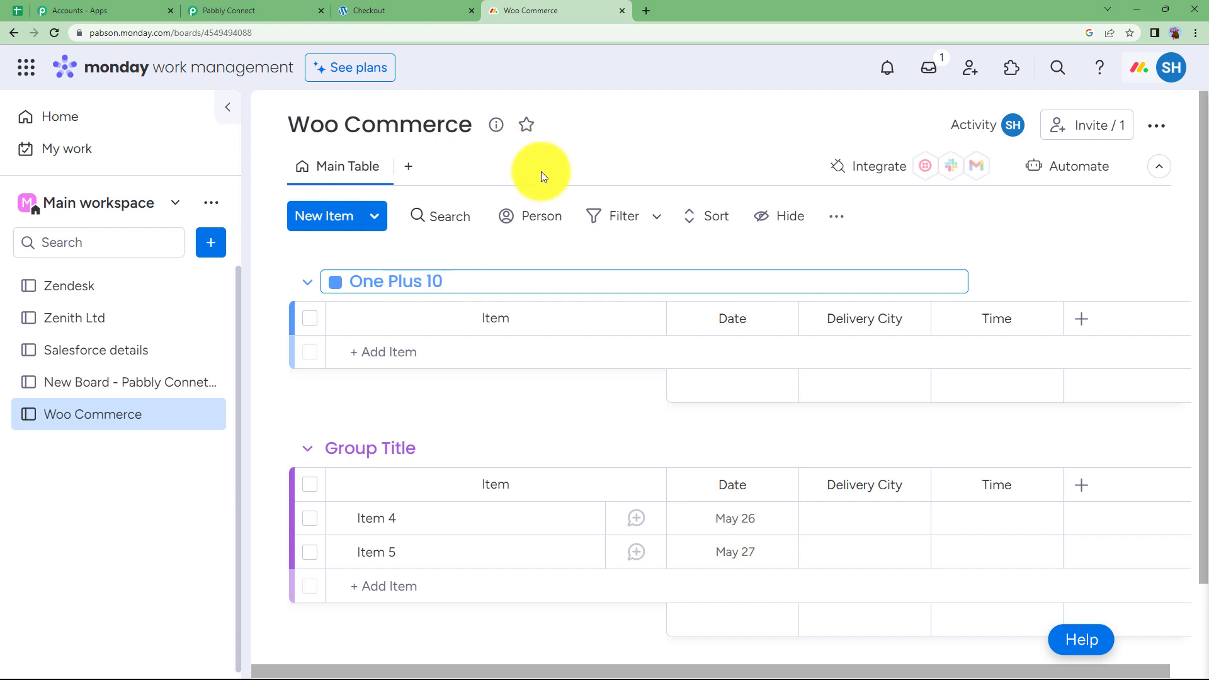
Rename the second group on the Woo Commerce board to Smart Watch
{"action": "left_click", "coordinate": [416, 446]}
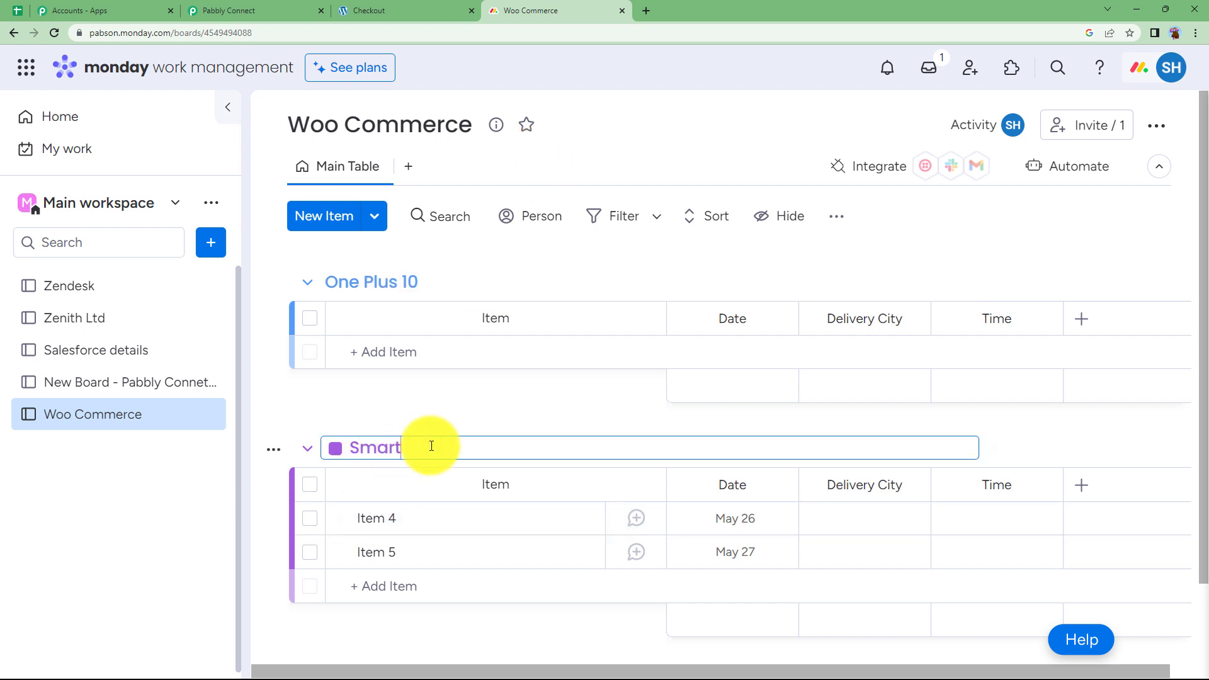
{"action": "left_click", "coordinate": [509, 400]}
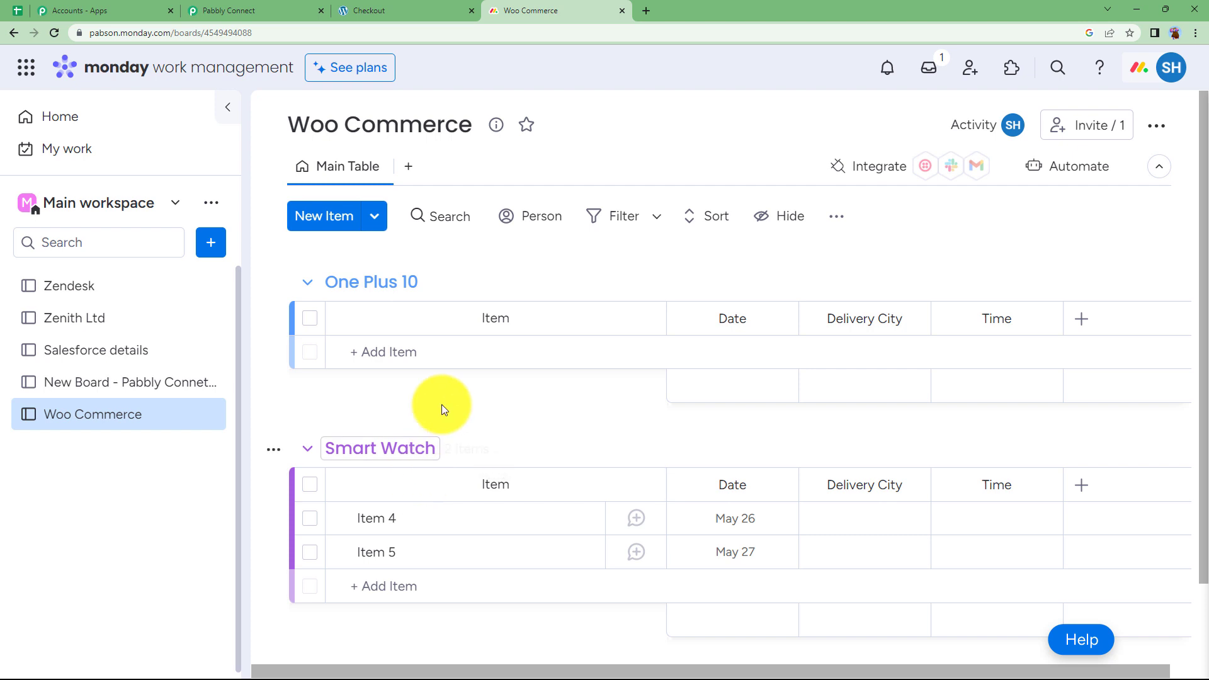
{"action": "scroll", "coordinate": [441, 404], "scroll_direction": "down", "scroll_amount": 2}
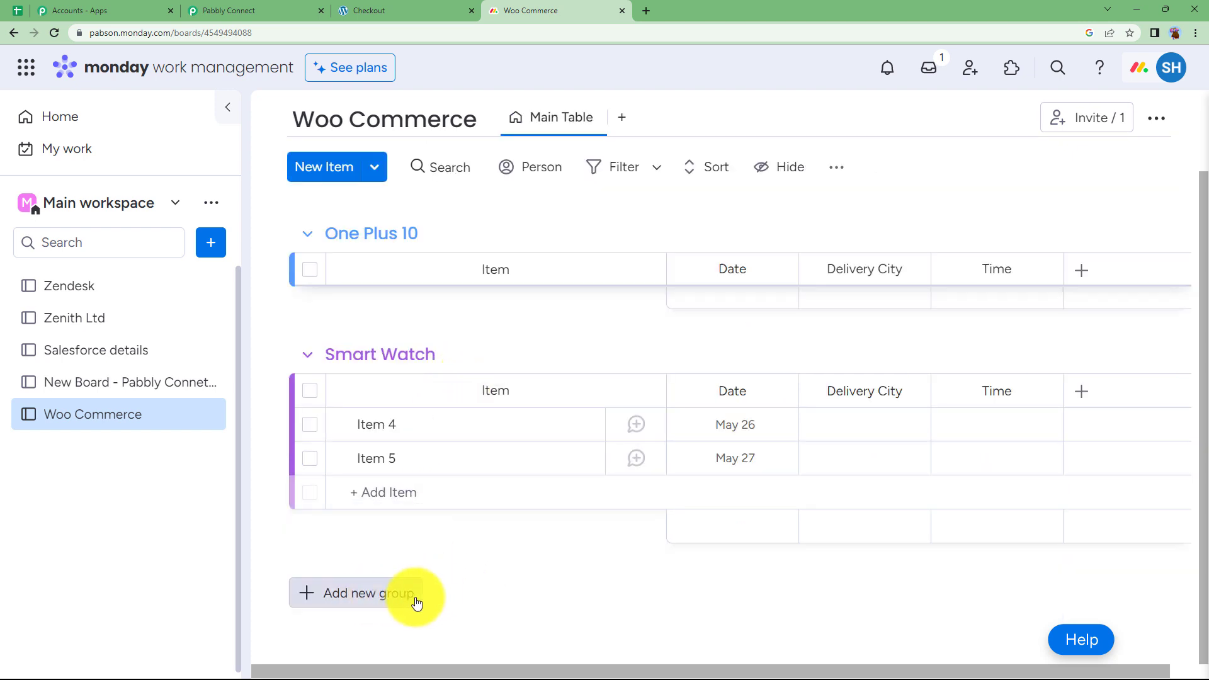
{"action": "scroll", "coordinate": [496, 513], "scroll_direction": "up", "scroll_amount": 2}
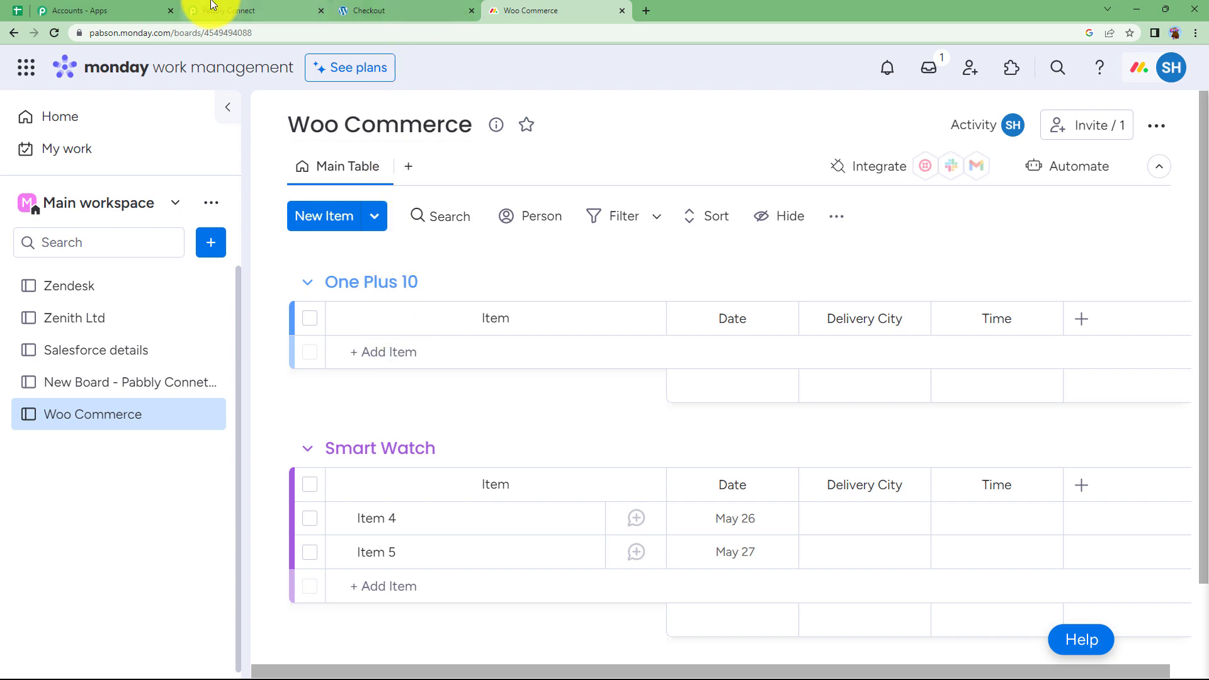
Switch to Pabbly Connect and compare the action's Group options with the renamed groups on the Woo Commerce board in monday.com
{"action": "left_click", "coordinate": [258, 10]}
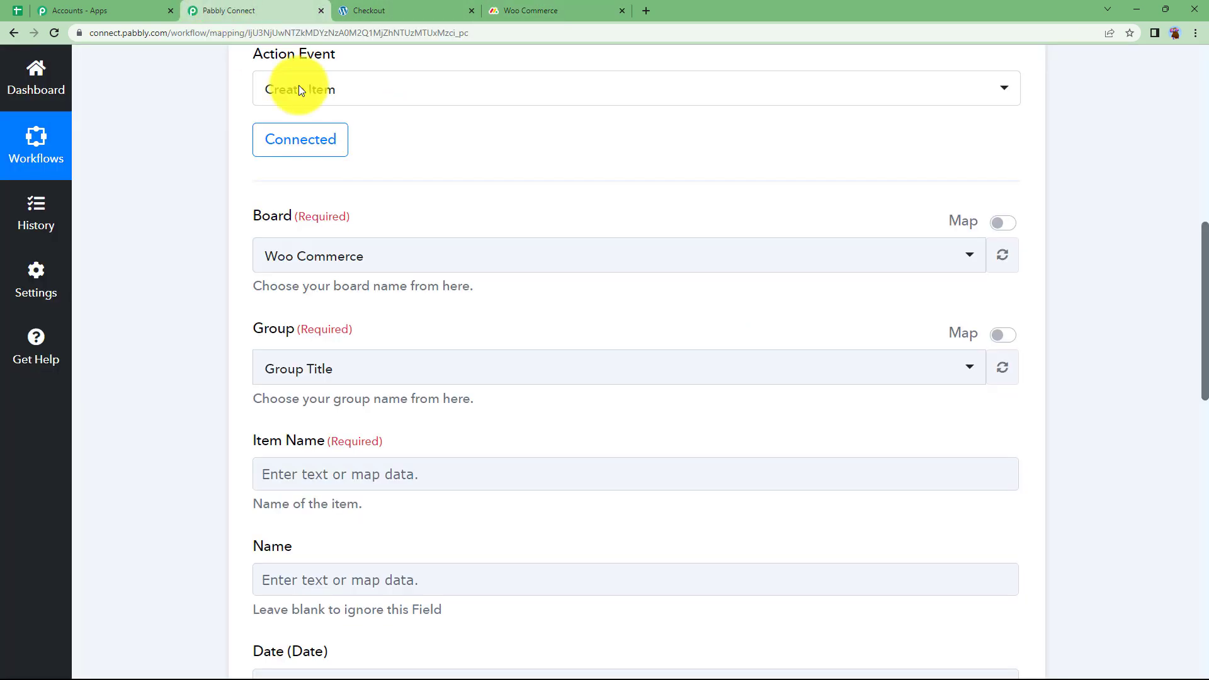
{"action": "left_click", "coordinate": [345, 376]}
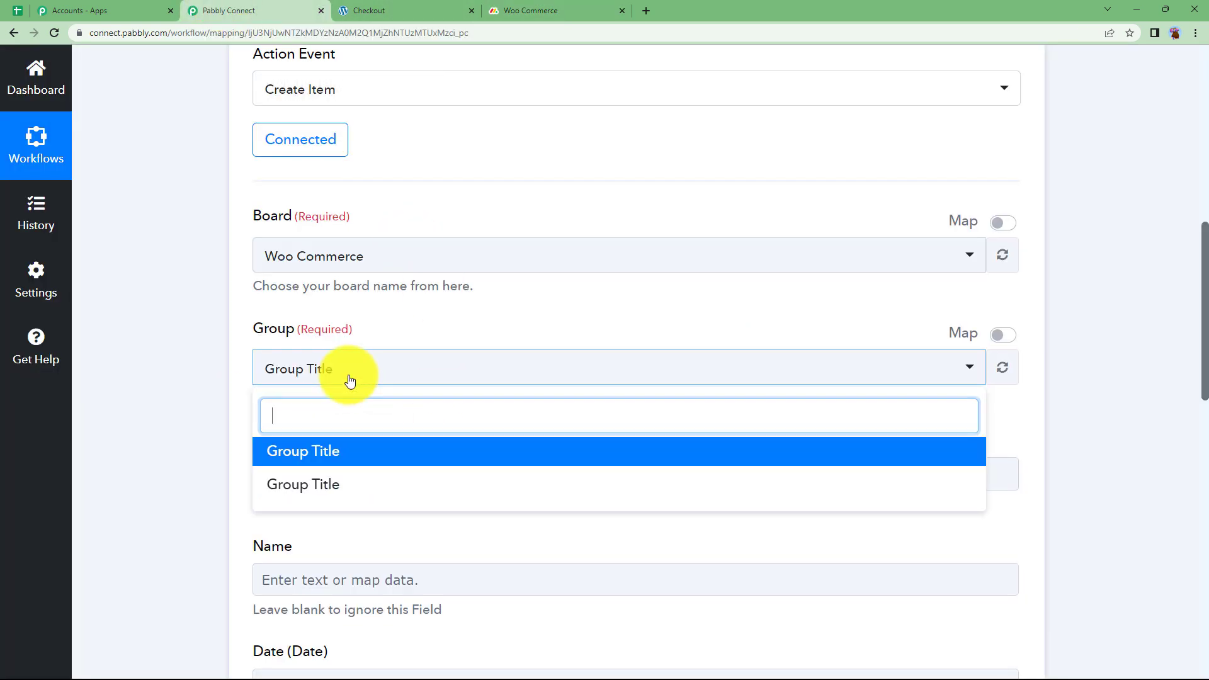
{"action": "left_click", "coordinate": [195, 379]}
{"action": "scroll", "coordinate": [196, 379], "scroll_direction": "up", "scroll_amount": 10}
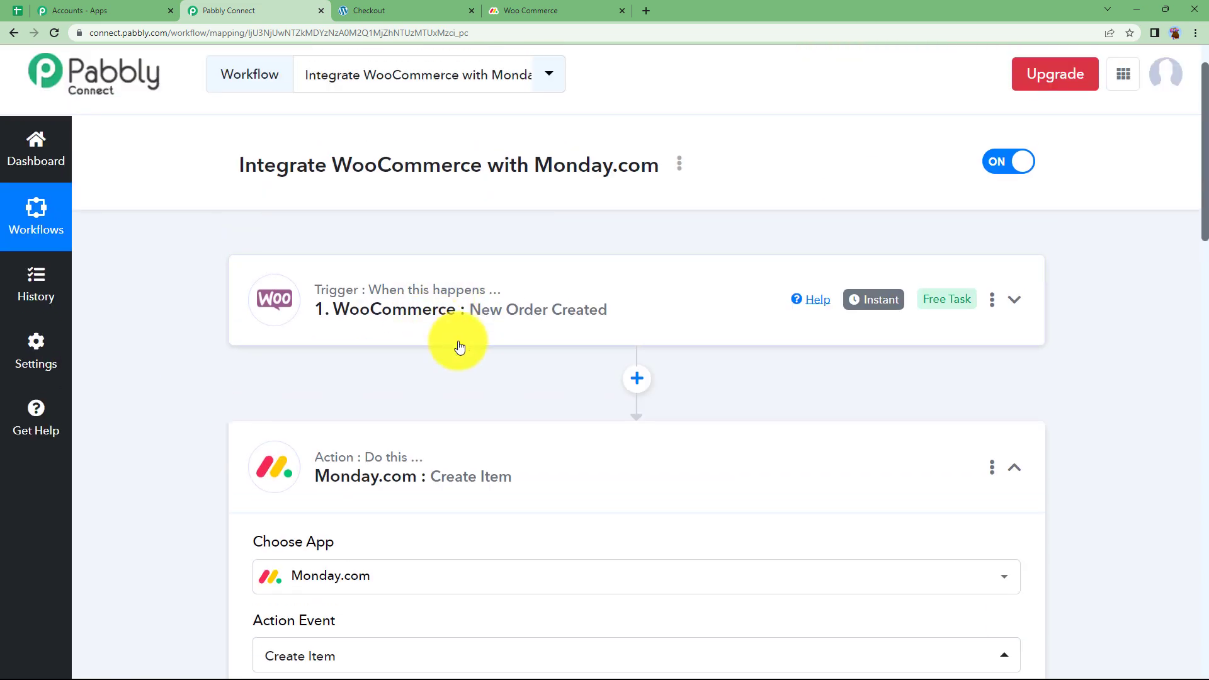
{"action": "left_click", "coordinate": [507, 11]}
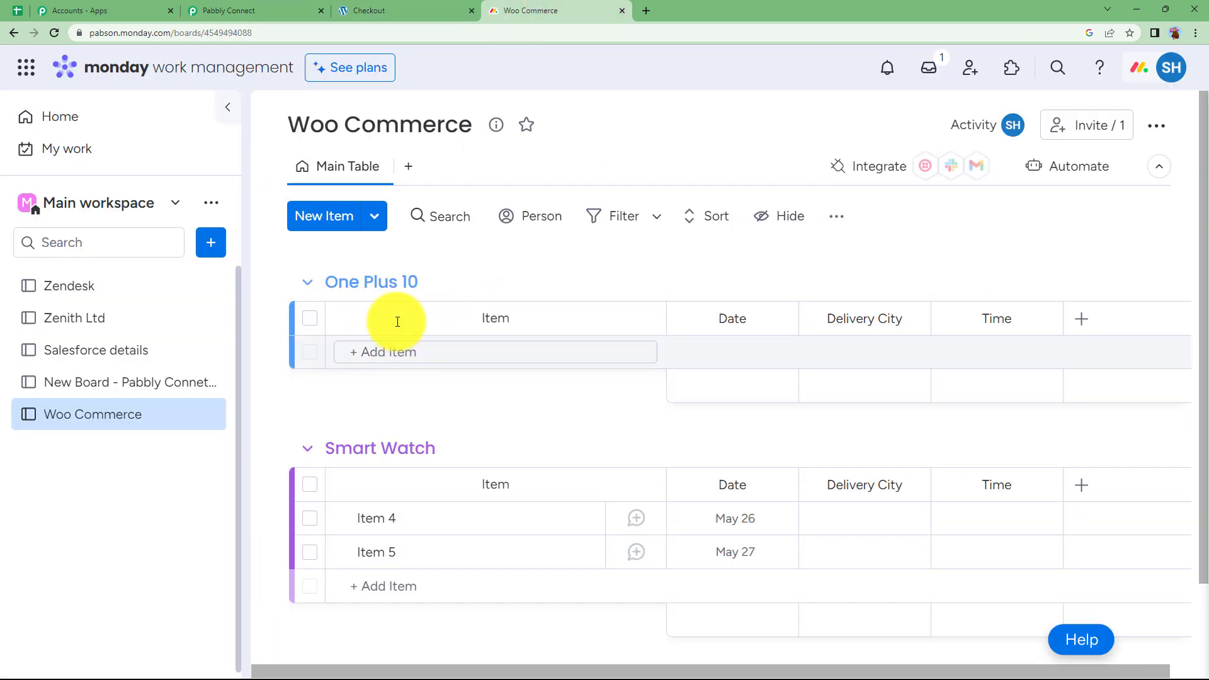
Return to Pabbly Connect, examine the order data captured by the WooCommerce trigger and collapse the trigger
{"action": "left_click", "coordinate": [255, 10]}
{"action": "scroll", "coordinate": [214, 412], "scroll_direction": "up", "scroll_amount": 1}
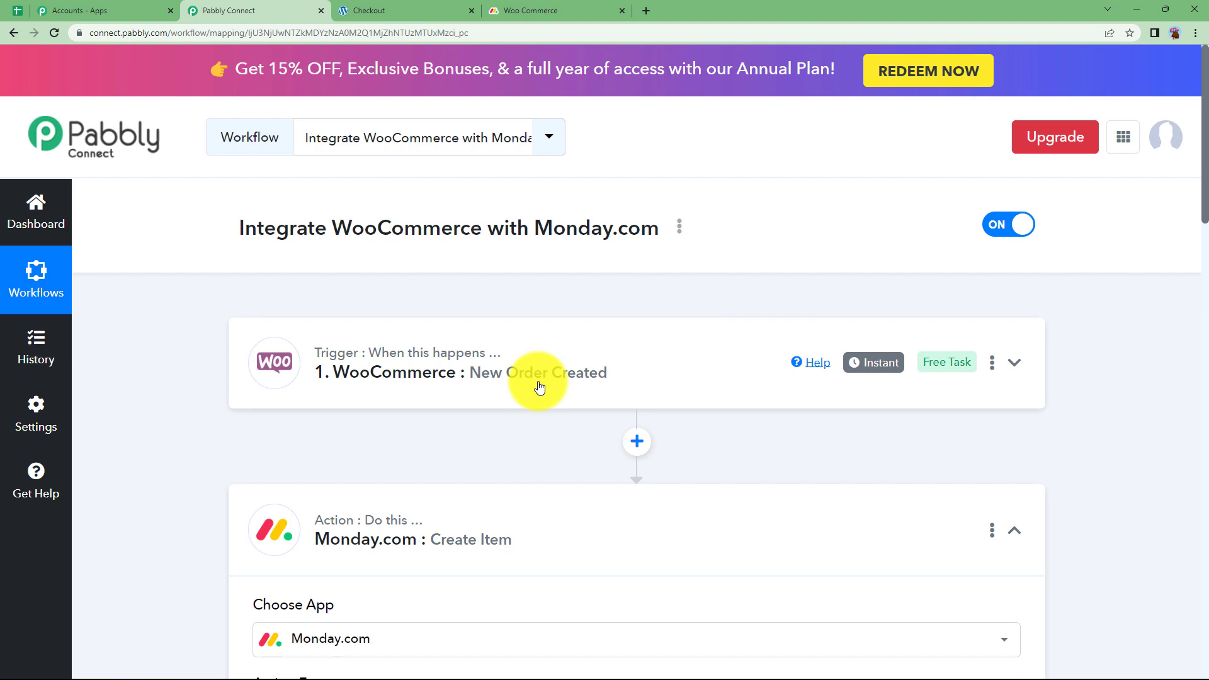
{"action": "left_click", "coordinate": [480, 403]}
{"action": "scroll", "coordinate": [216, 556], "scroll_direction": "down", "scroll_amount": 6}
{"action": "scroll", "coordinate": [222, 553], "scroll_direction": "down", "scroll_amount": 3}
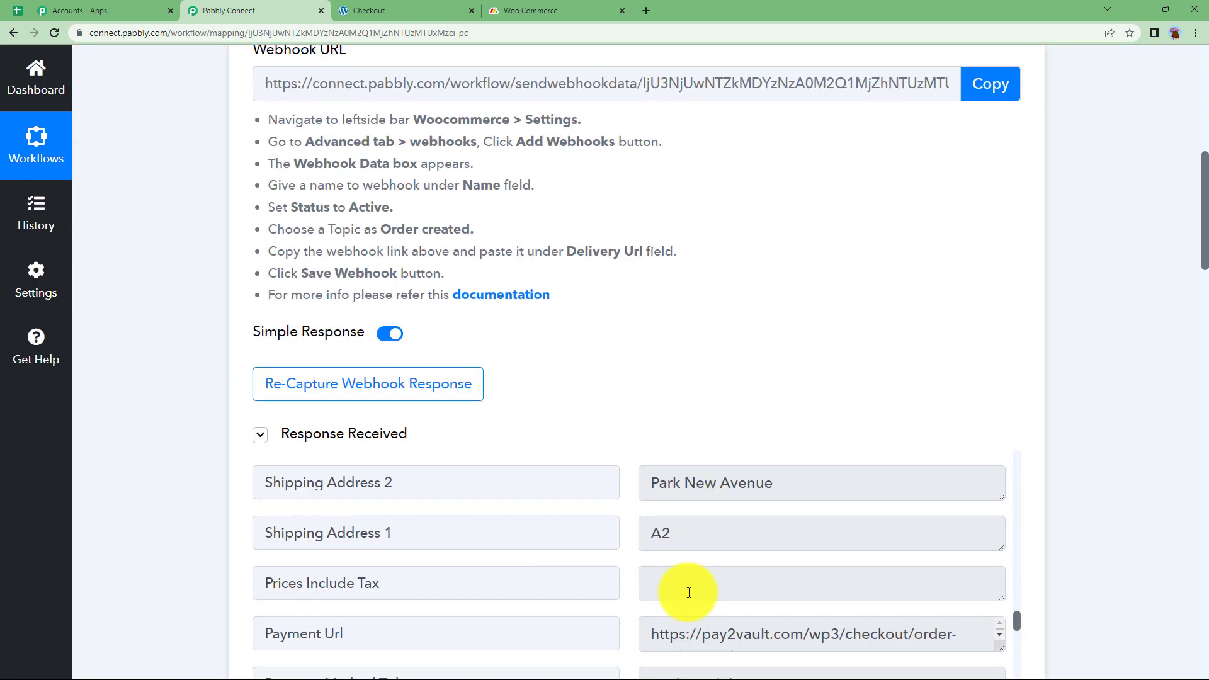
{"action": "scroll", "coordinate": [259, 345], "scroll_direction": "up", "scroll_amount": 4}
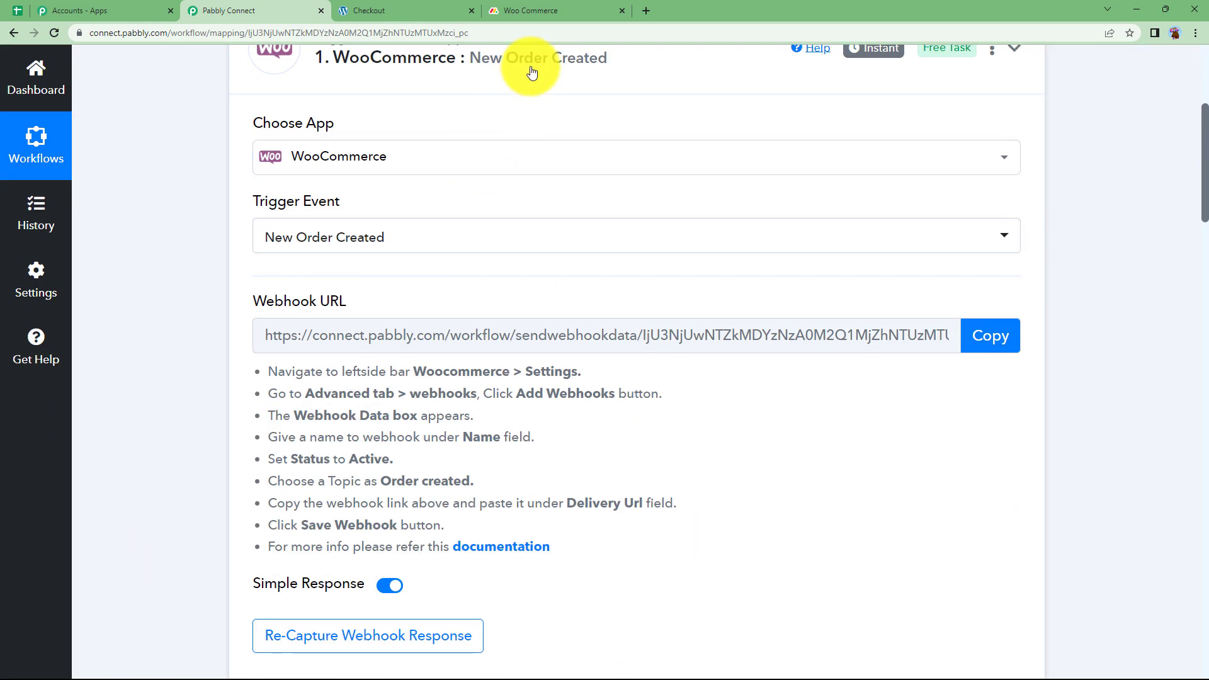
{"action": "left_click", "coordinate": [535, 69]}
{"action": "scroll", "coordinate": [248, 369], "scroll_direction": "down", "scroll_amount": 1}
Recheck the board's groups in monday.com and, back in Pabbly Connect, select the first Group Title option as the action's group
{"action": "left_click", "coordinate": [600, 7]}
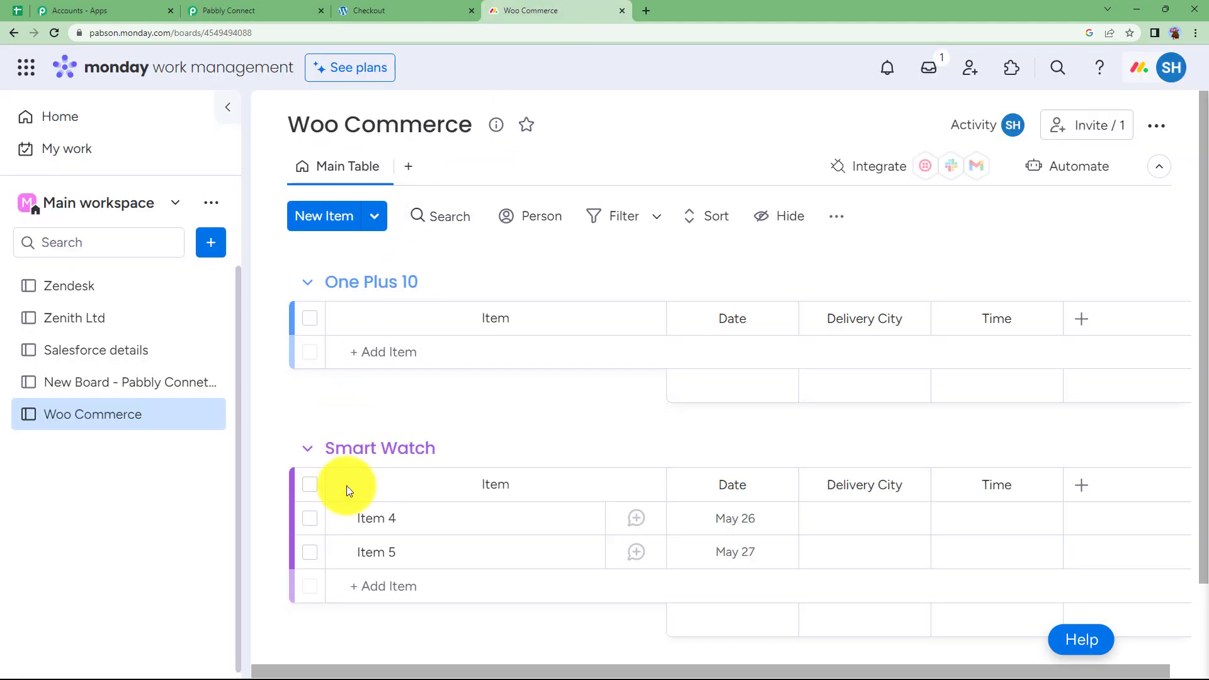
{"action": "left_click", "coordinate": [196, 6]}
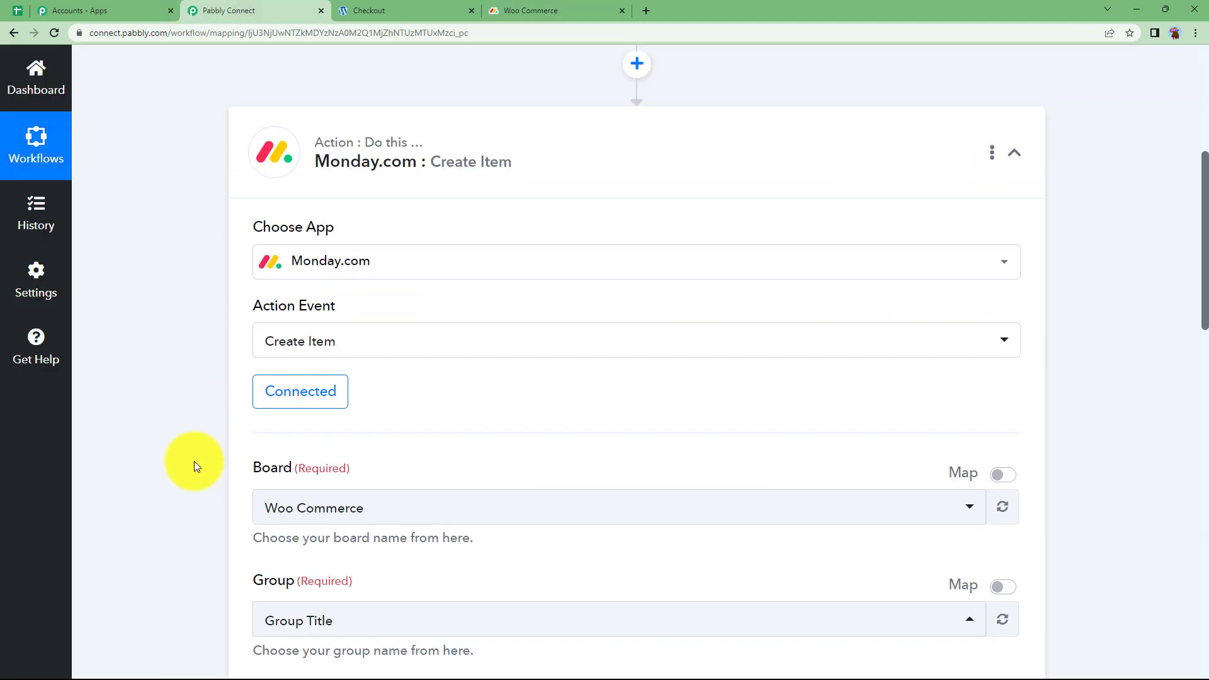
{"action": "scroll", "coordinate": [264, 457], "scroll_direction": "down", "scroll_amount": 3}
{"action": "left_click", "coordinate": [330, 433]}
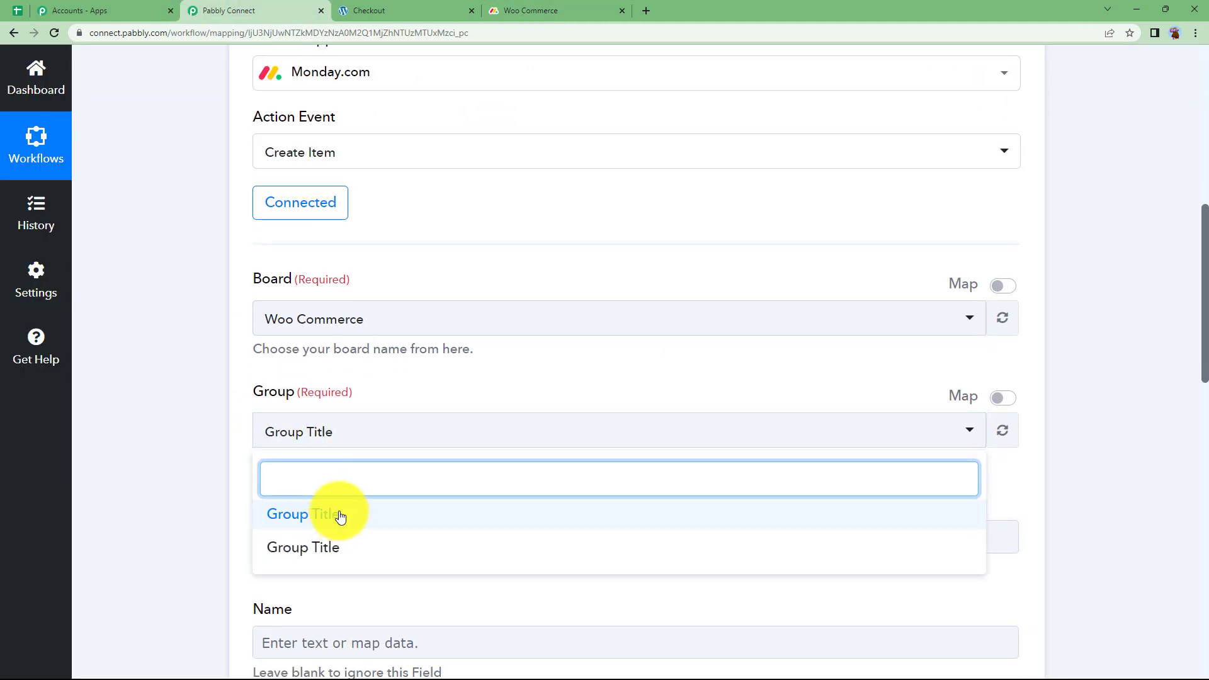
{"action": "left_click", "coordinate": [338, 513]}
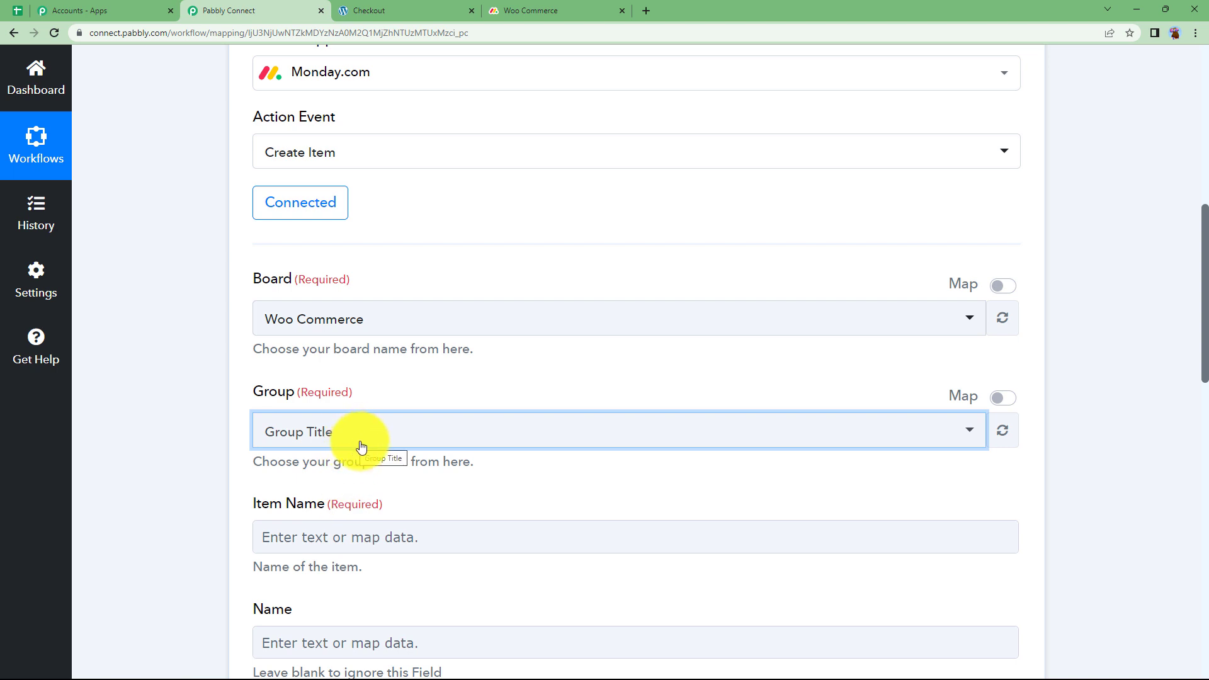
Insert a Lookup Table action step between the WooCommerce trigger and the Monday.com action
{"action": "scroll", "coordinate": [206, 421], "scroll_direction": "up", "scroll_amount": 7}
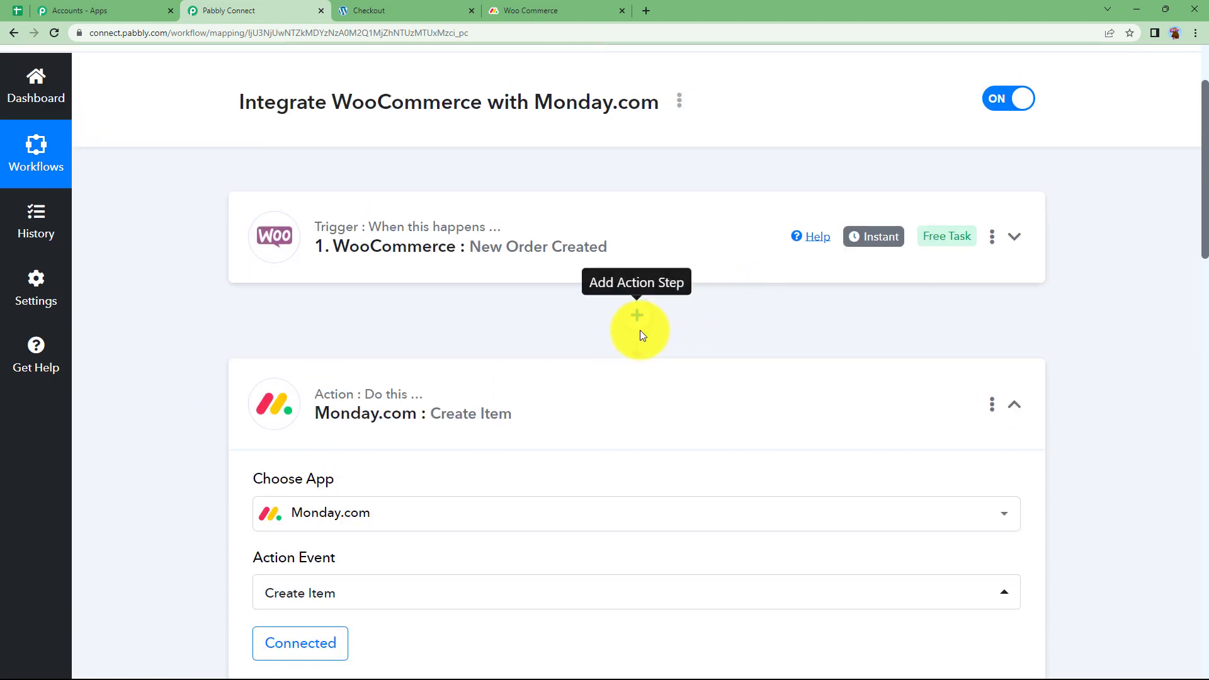
{"action": "left_click", "coordinate": [637, 316]}
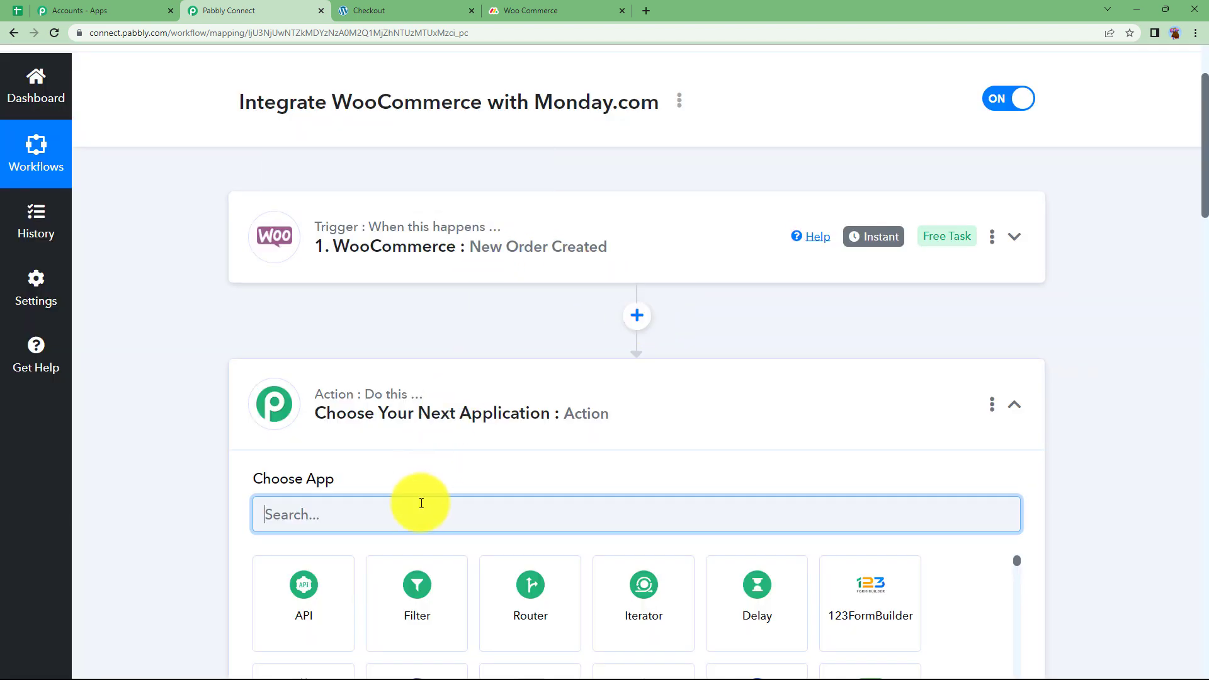
{"action": "type", "text": "lookup"}
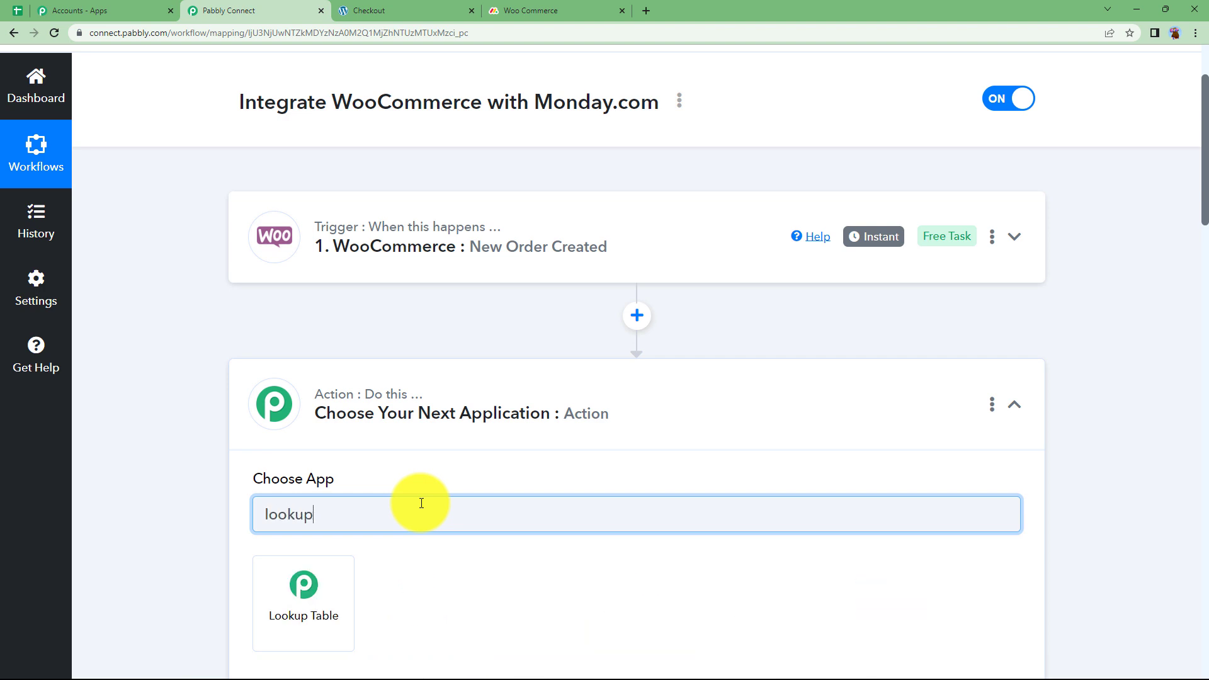
{"action": "left_click", "coordinate": [342, 573]}
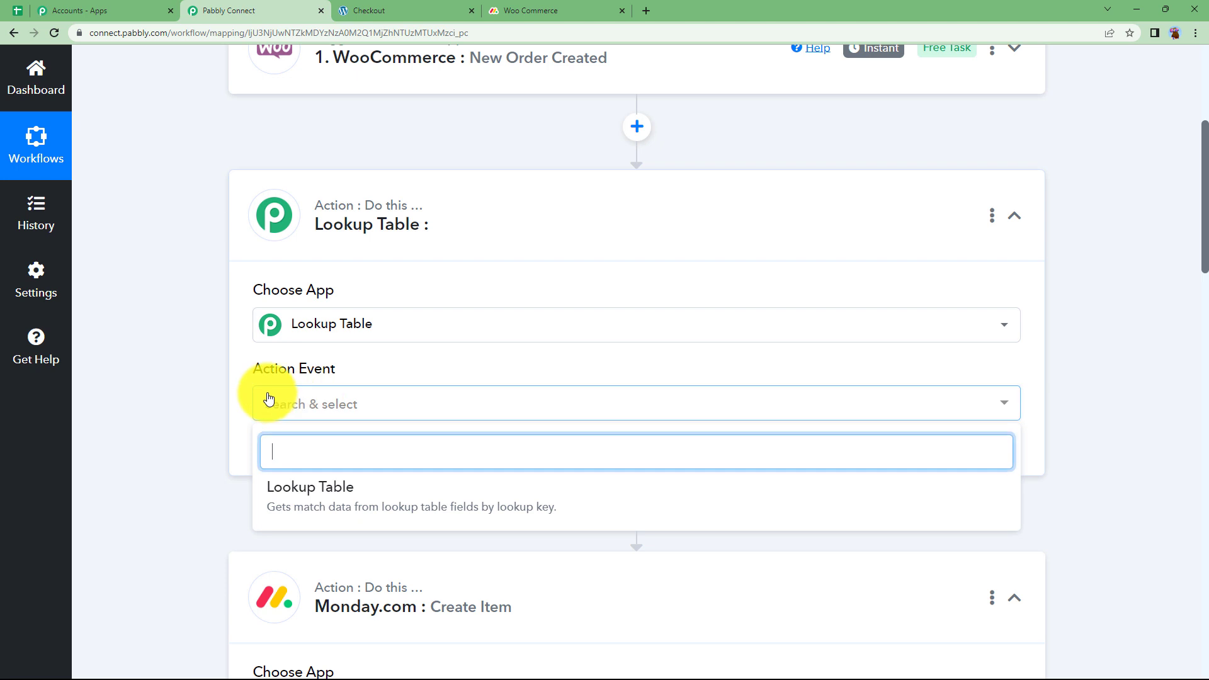
Set the new step's action event to Lookup Table and connect it
{"action": "left_click", "coordinate": [309, 509]}
{"action": "left_click", "coordinate": [346, 404]}
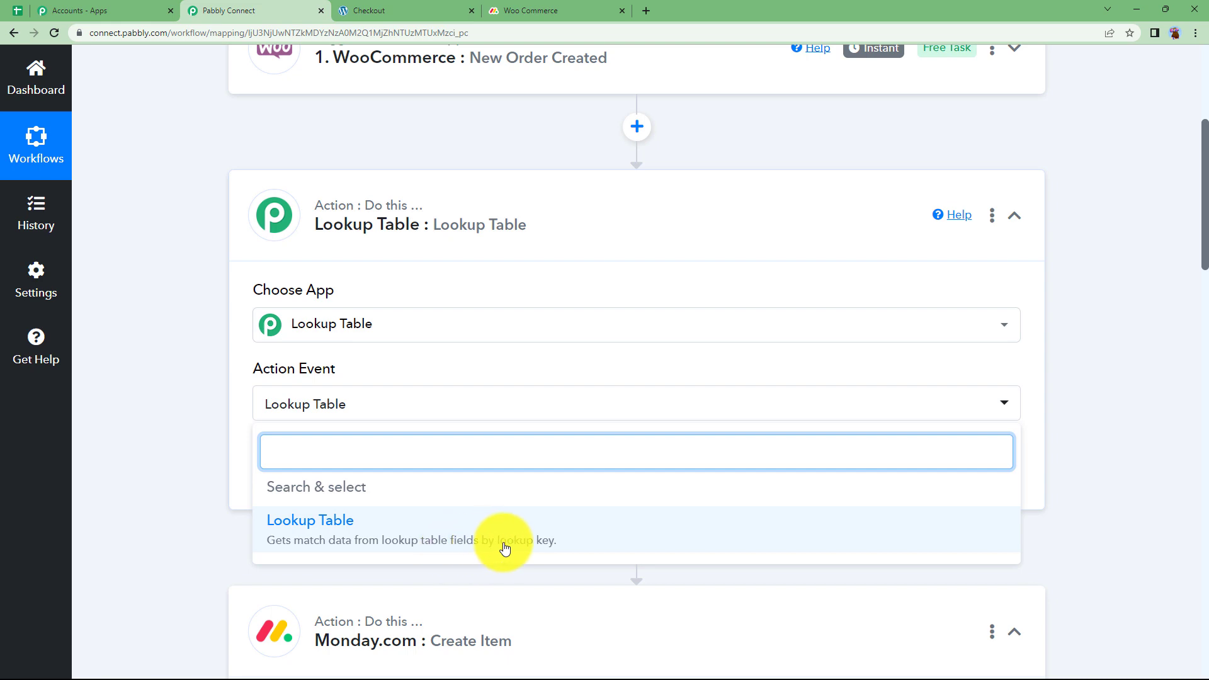
{"action": "left_click", "coordinate": [529, 530]}
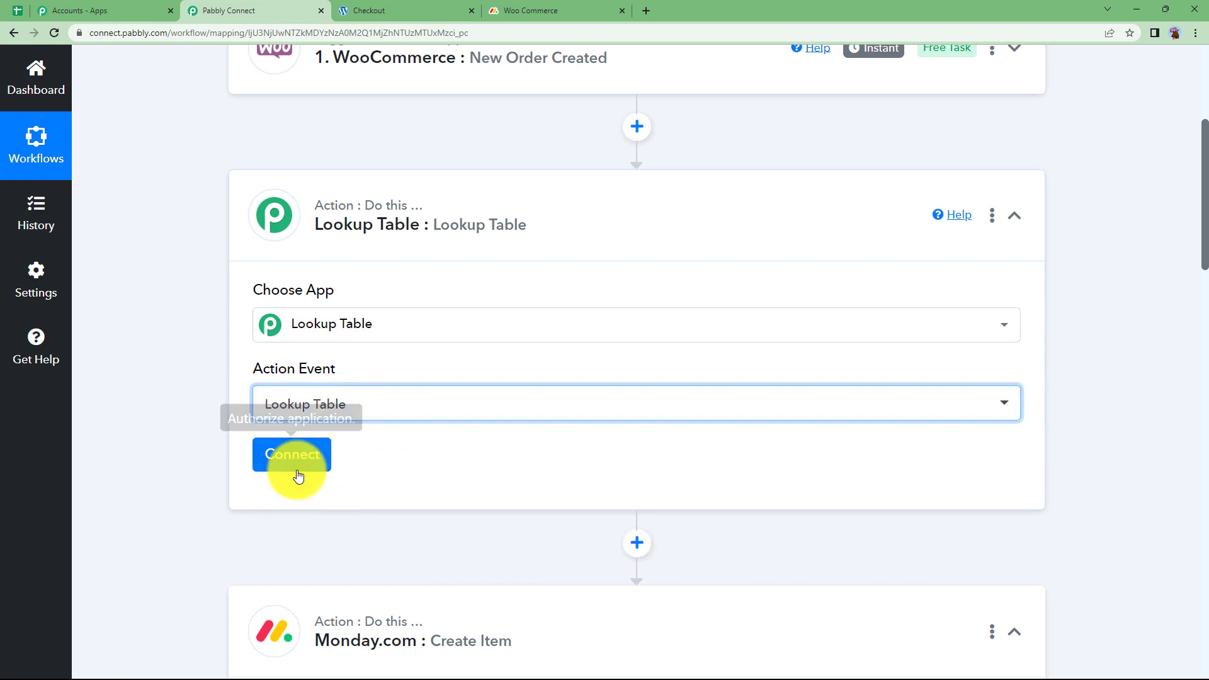
{"action": "left_click", "coordinate": [299, 466]}
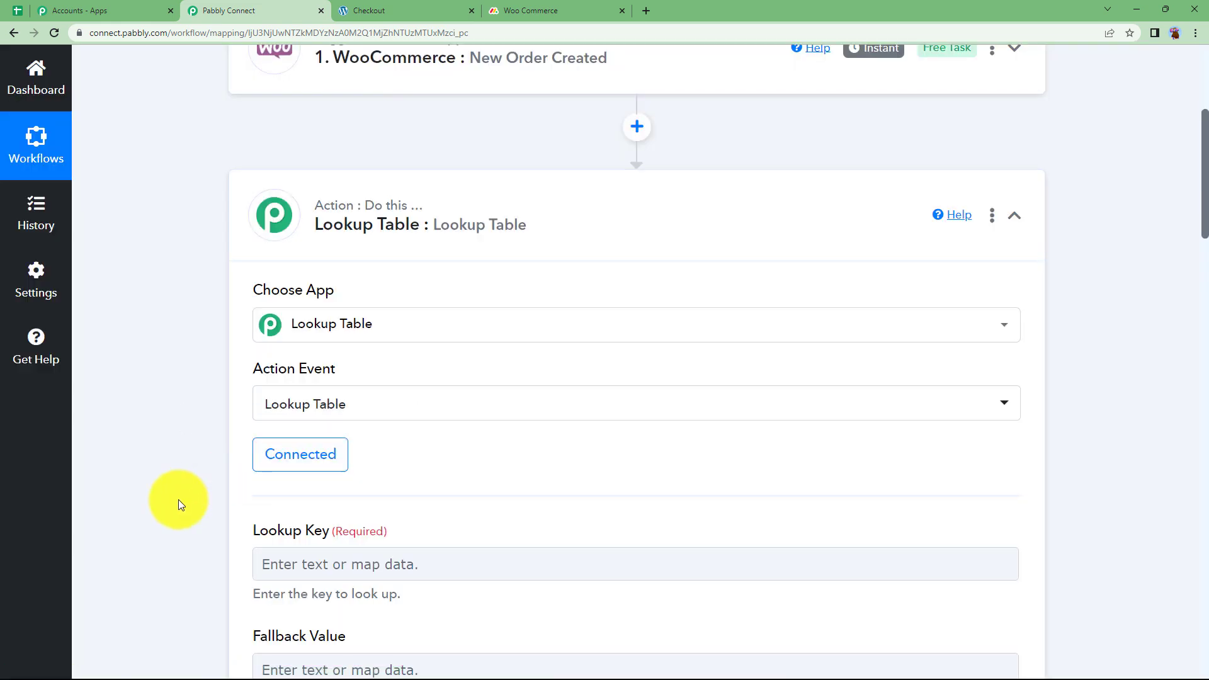
Review the Lookup Table fields and browse the WooCommerce order data available for mapping to the Lookup Key
{"action": "scroll", "coordinate": [179, 500], "scroll_direction": "down", "scroll_amount": 3}
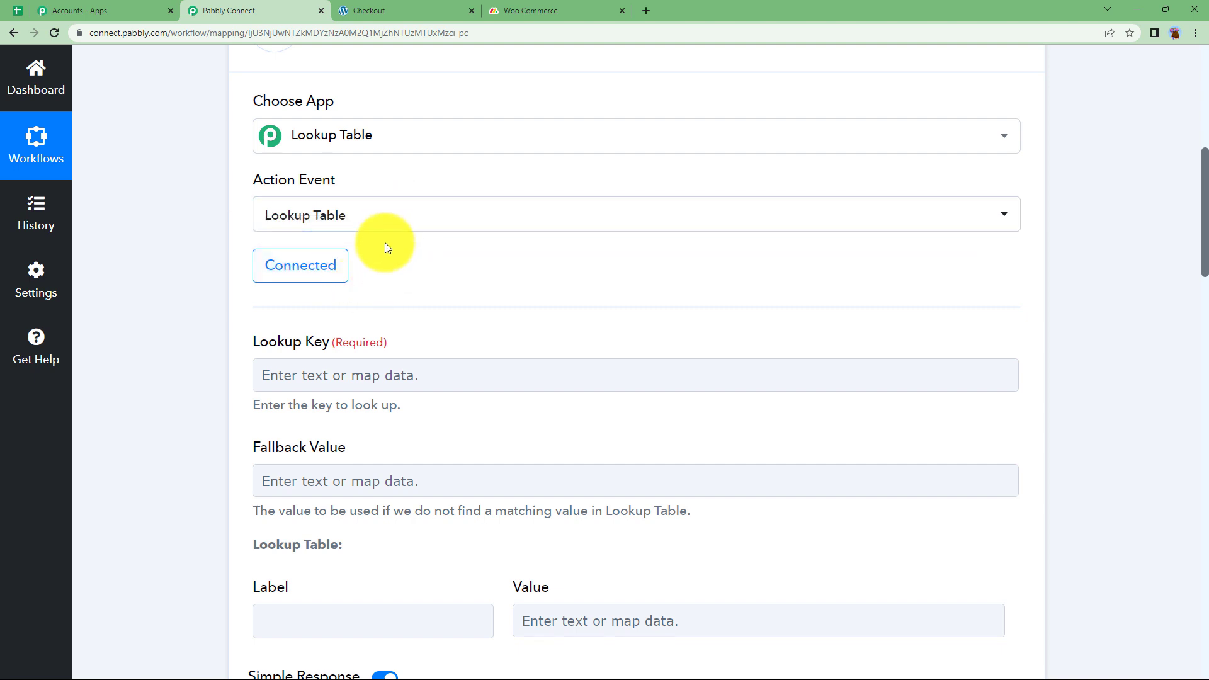
{"action": "scroll", "coordinate": [385, 244], "scroll_direction": "up", "scroll_amount": 3}
{"action": "scroll", "coordinate": [221, 366], "scroll_direction": "down", "scroll_amount": 1}
{"action": "scroll", "coordinate": [221, 365], "scroll_direction": "down", "scroll_amount": 2}
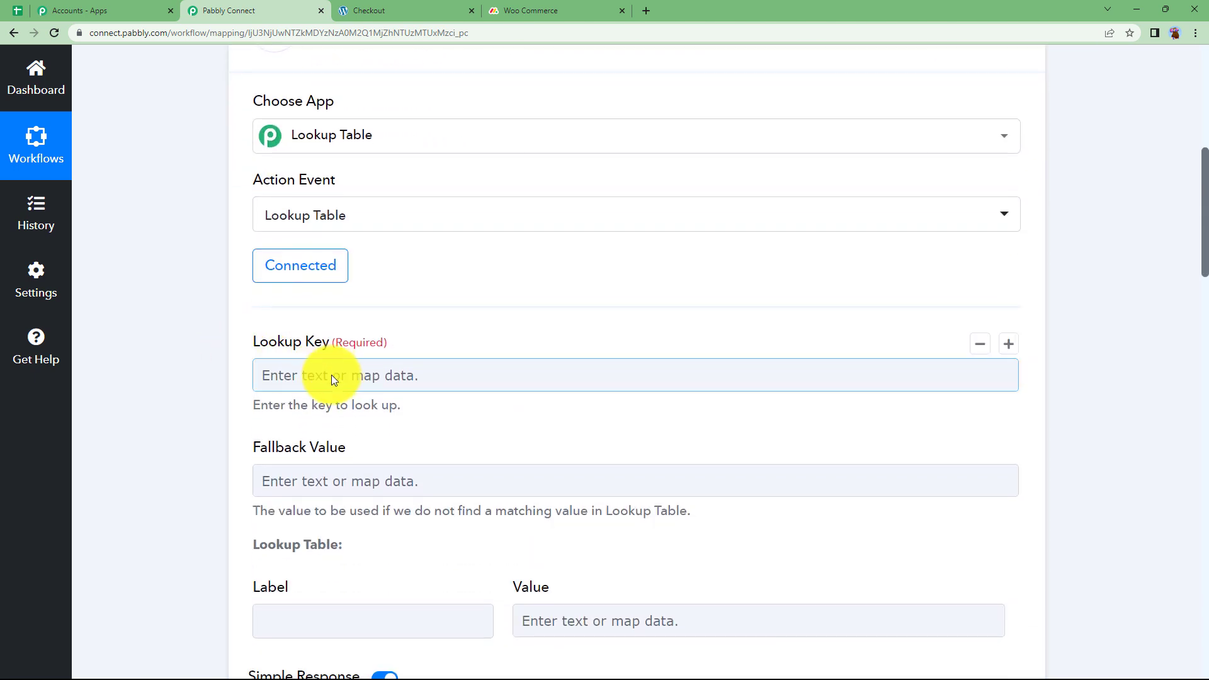
{"action": "left_click", "coordinate": [296, 372]}
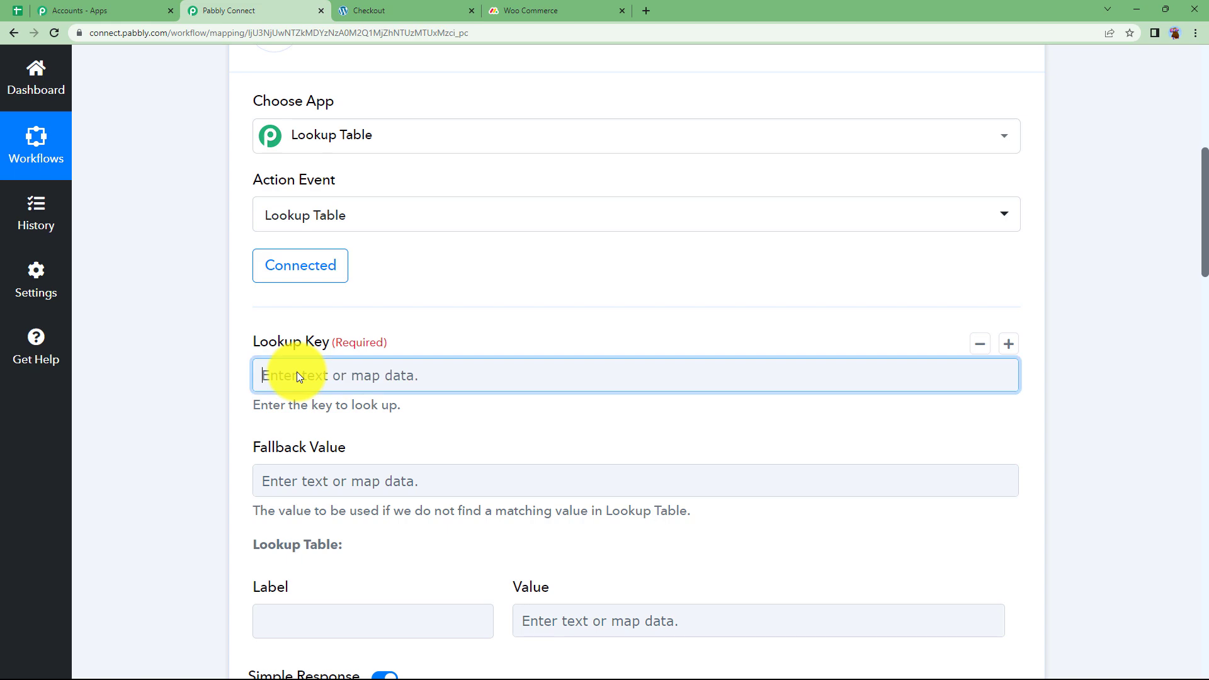
{"action": "scroll", "coordinate": [201, 405], "scroll_direction": "down", "scroll_amount": 2}
{"action": "left_click", "coordinate": [342, 409]}
{"action": "scroll", "coordinate": [252, 417], "scroll_direction": "down", "scroll_amount": 3}
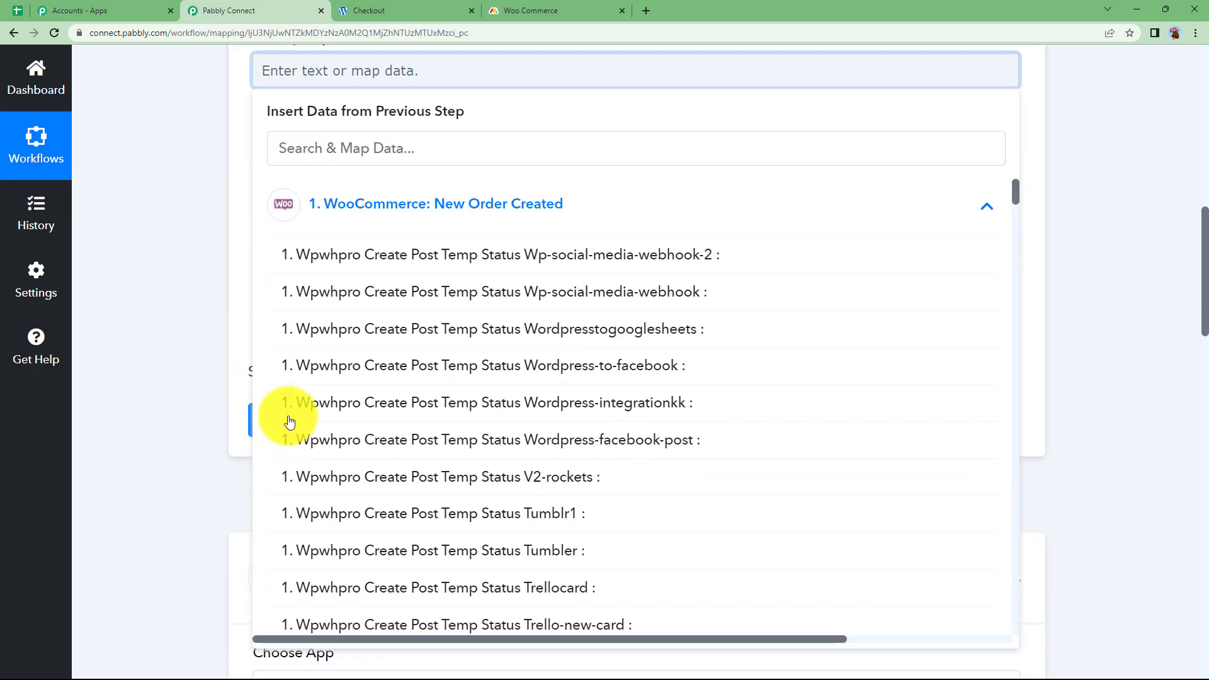
{"action": "scroll", "coordinate": [543, 409], "scroll_direction": "down", "scroll_amount": 8}
{"action": "scroll", "coordinate": [546, 413], "scroll_direction": "down", "scroll_amount": 7}
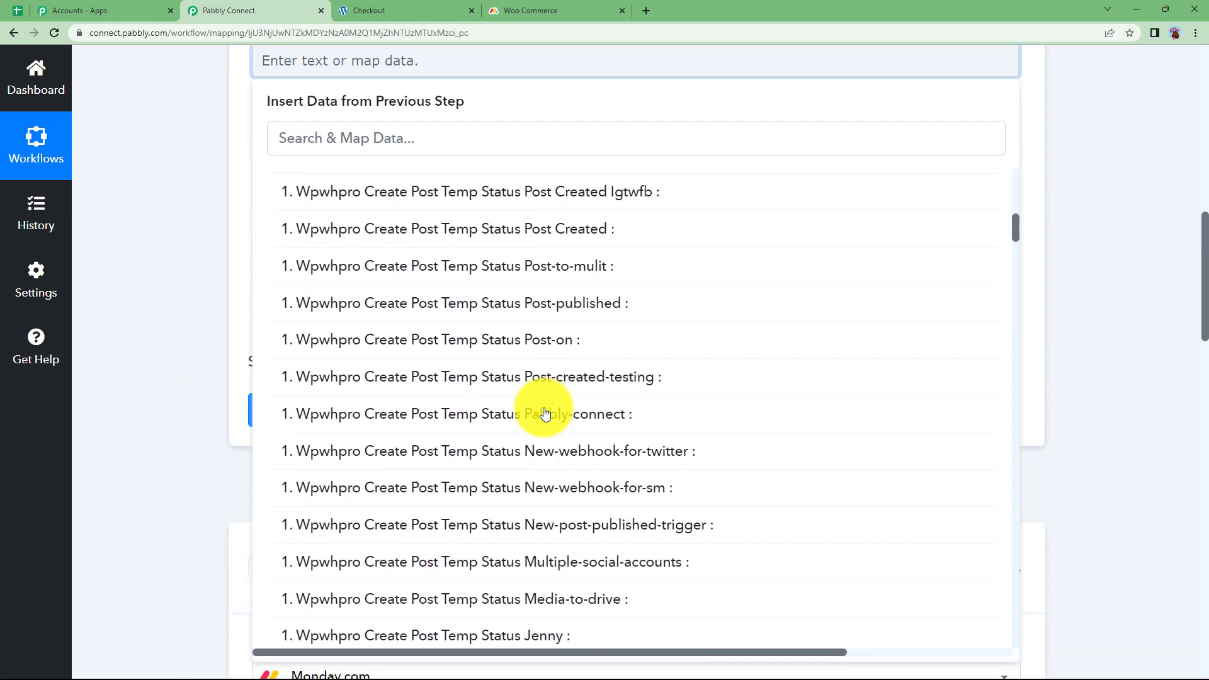
{"action": "scroll", "coordinate": [551, 391], "scroll_direction": "up", "scroll_amount": 4}
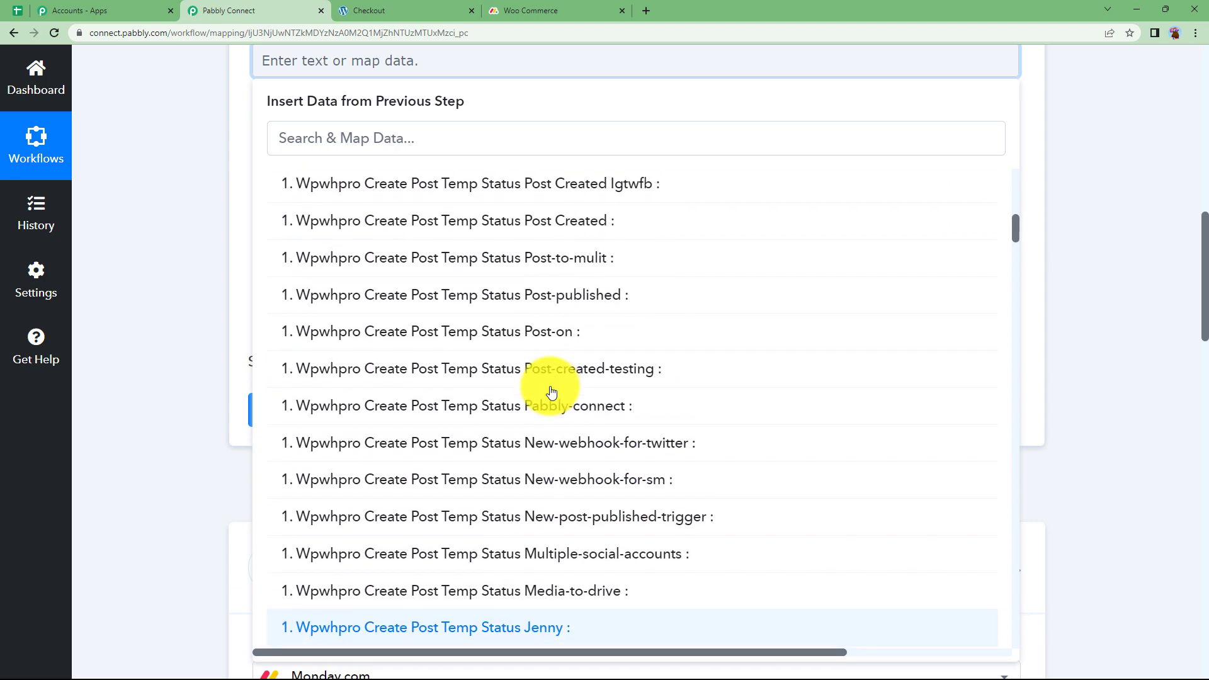
{"action": "scroll", "coordinate": [551, 392], "scroll_direction": "down", "scroll_amount": 15}
{"action": "scroll", "coordinate": [551, 392], "scroll_direction": "up", "scroll_amount": 20}
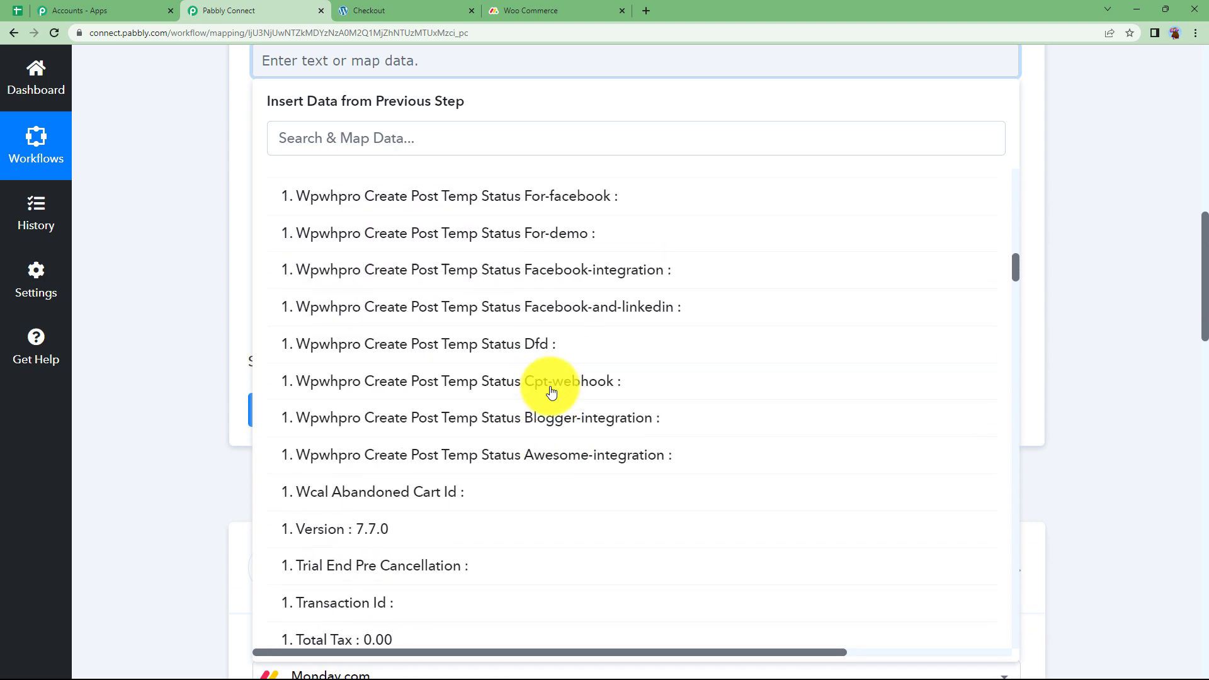
{"action": "scroll", "coordinate": [189, 400], "scroll_direction": "up", "scroll_amount": 4}
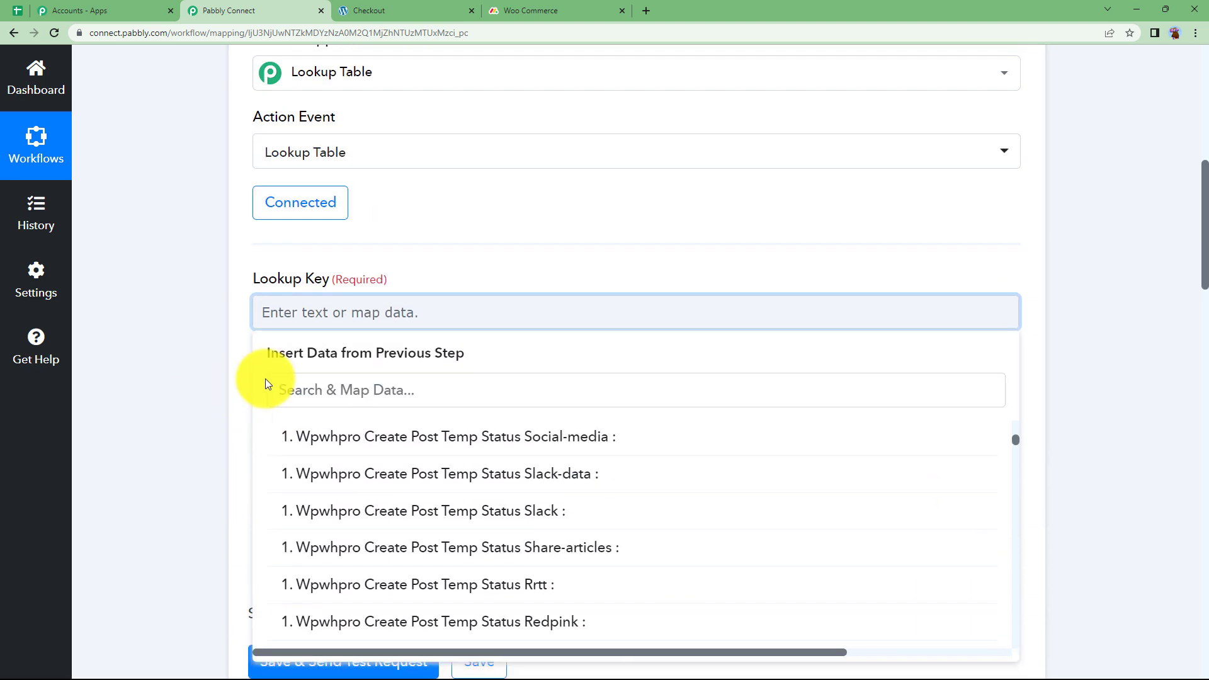
Search the order data for "one" and map Line Items 0 Name, One Plus 10, as the Lookup Key
{"action": "left_click", "coordinate": [366, 395]}
{"action": "type", "text": "one"}
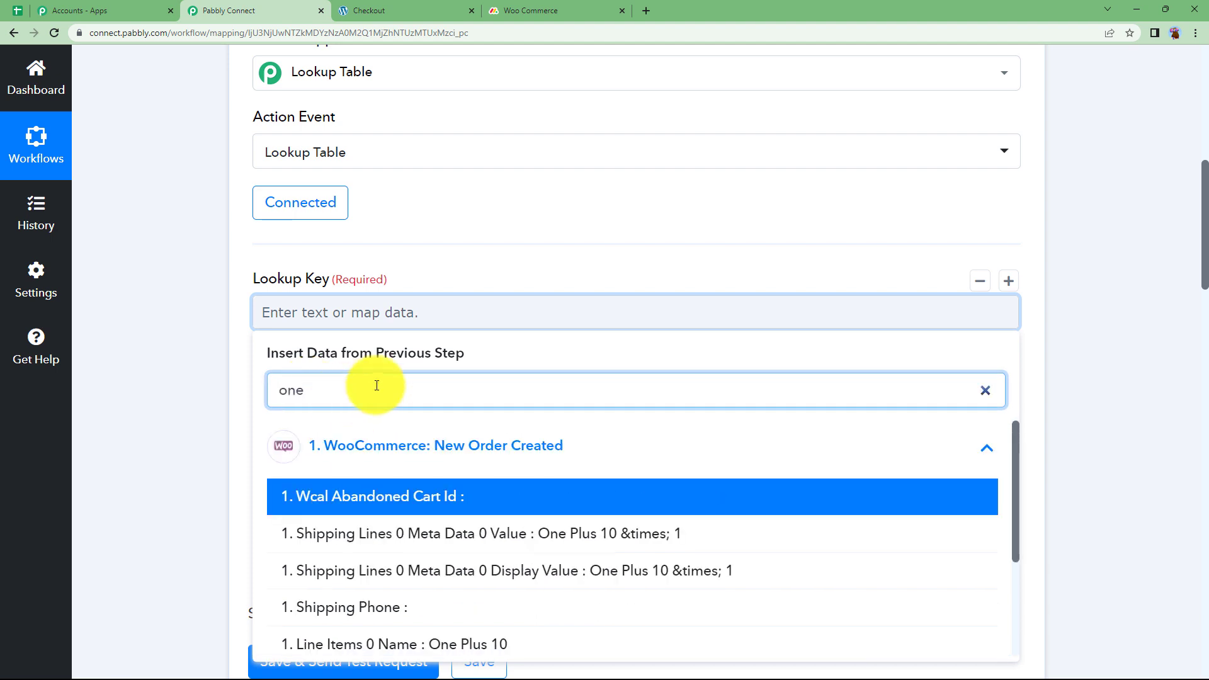
{"action": "scroll", "coordinate": [507, 586], "scroll_direction": "down", "scroll_amount": 1}
{"action": "left_click", "coordinate": [508, 581]}
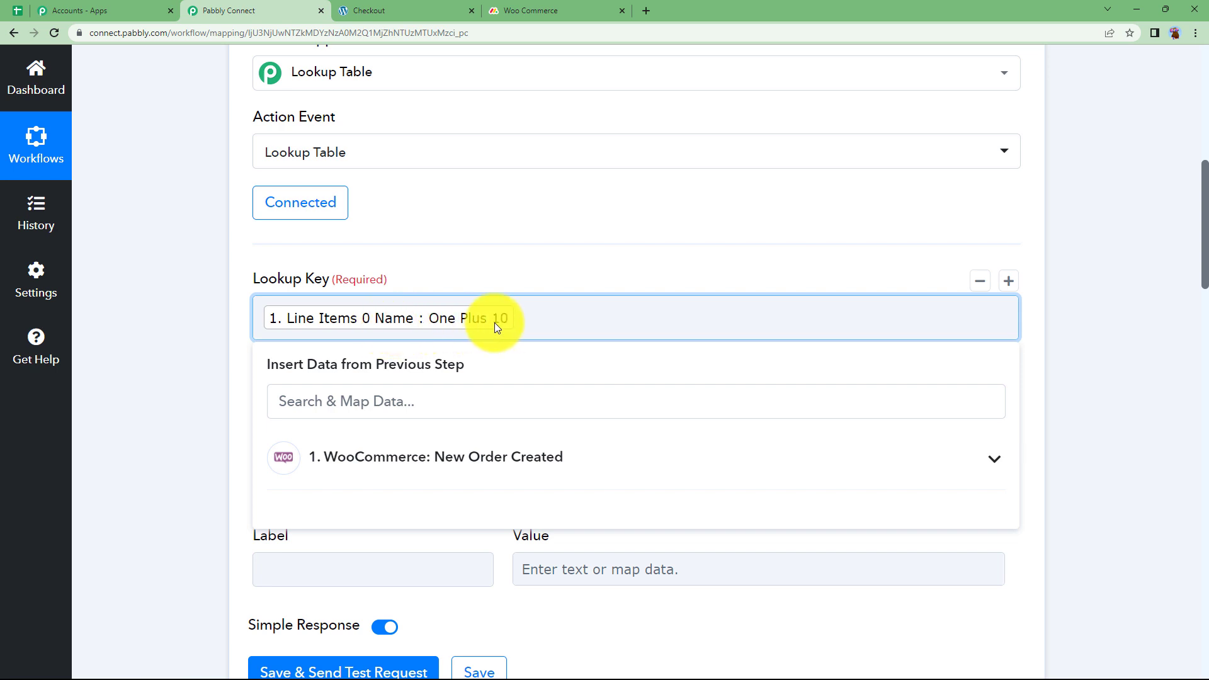
{"action": "left_click", "coordinate": [213, 361]}
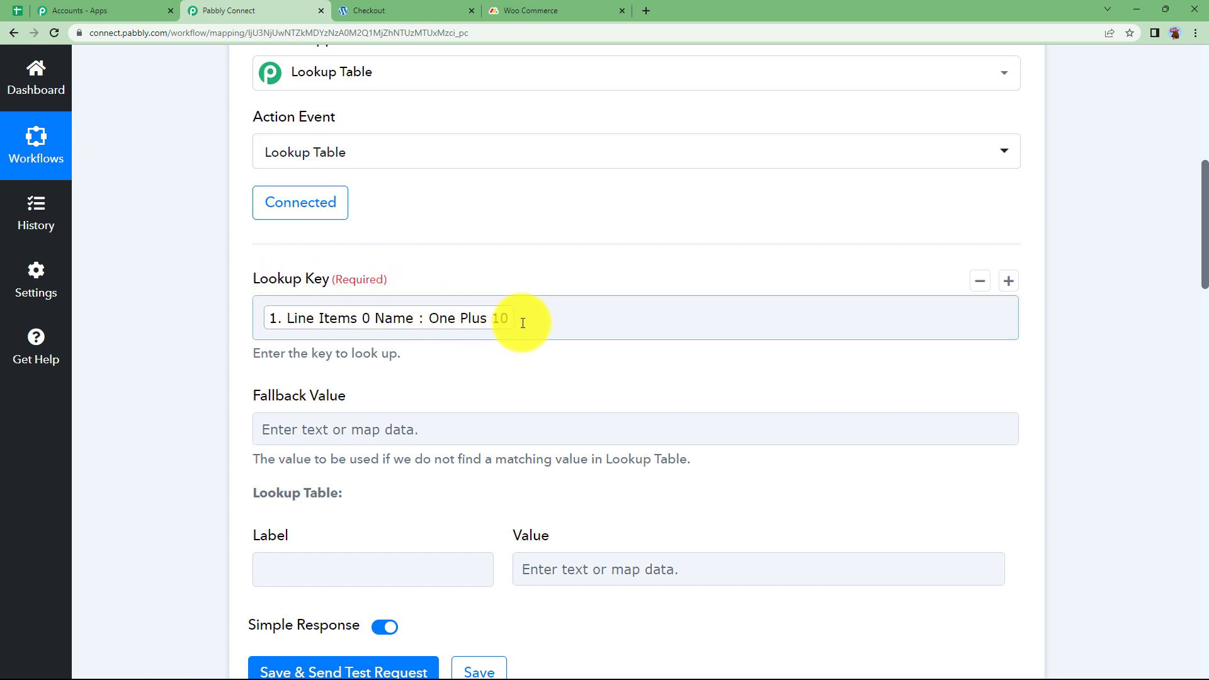
Enter One Plus 10 as the first lookup table label and check the matching group on the monday.com board
{"action": "scroll", "coordinate": [224, 394], "scroll_direction": "down", "scroll_amount": 3}
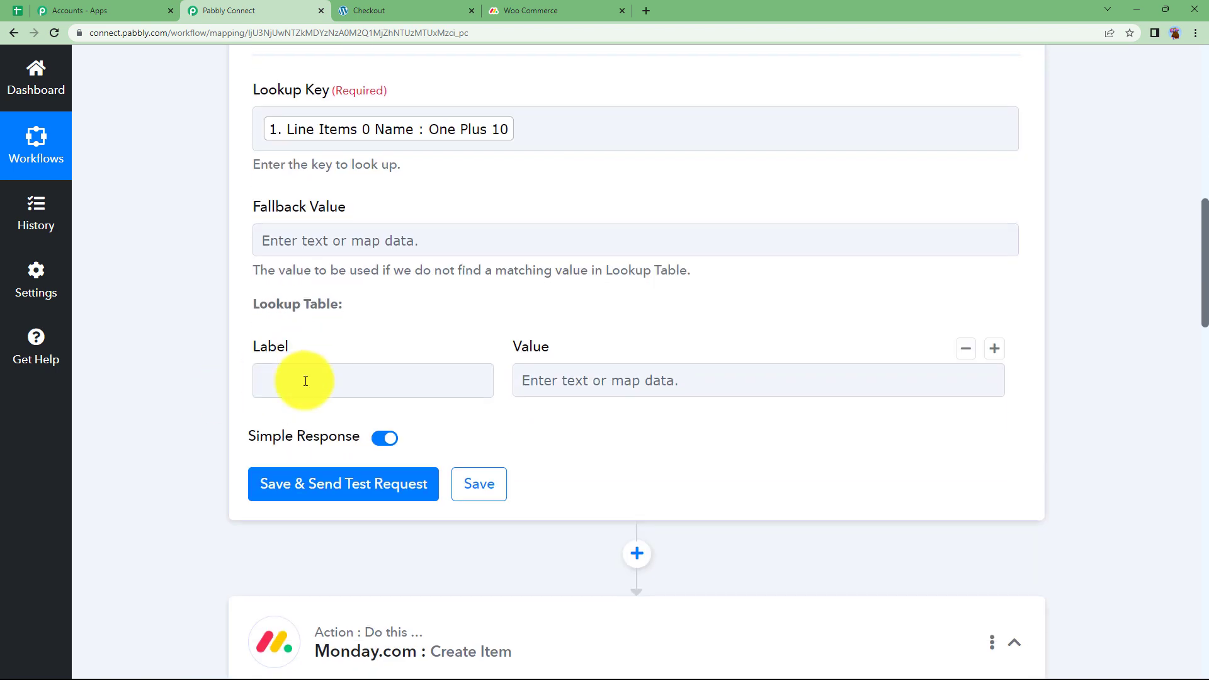
{"action": "left_click", "coordinate": [305, 380]}
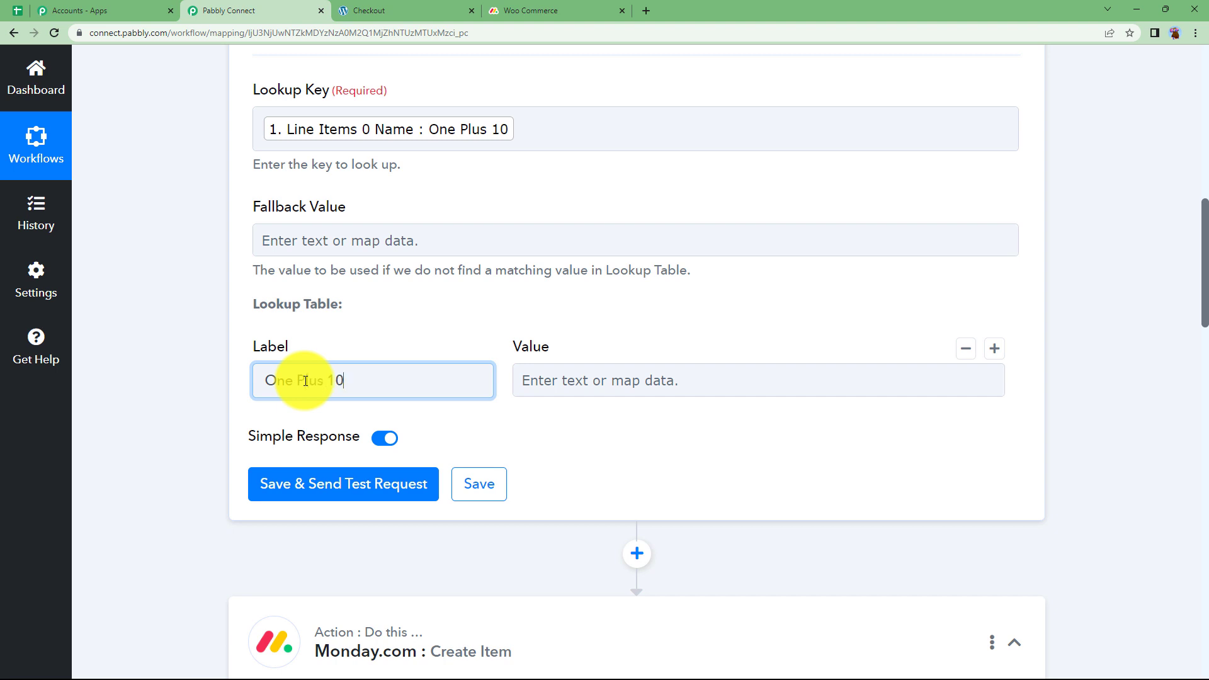
{"action": "left_click", "coordinate": [561, 390]}
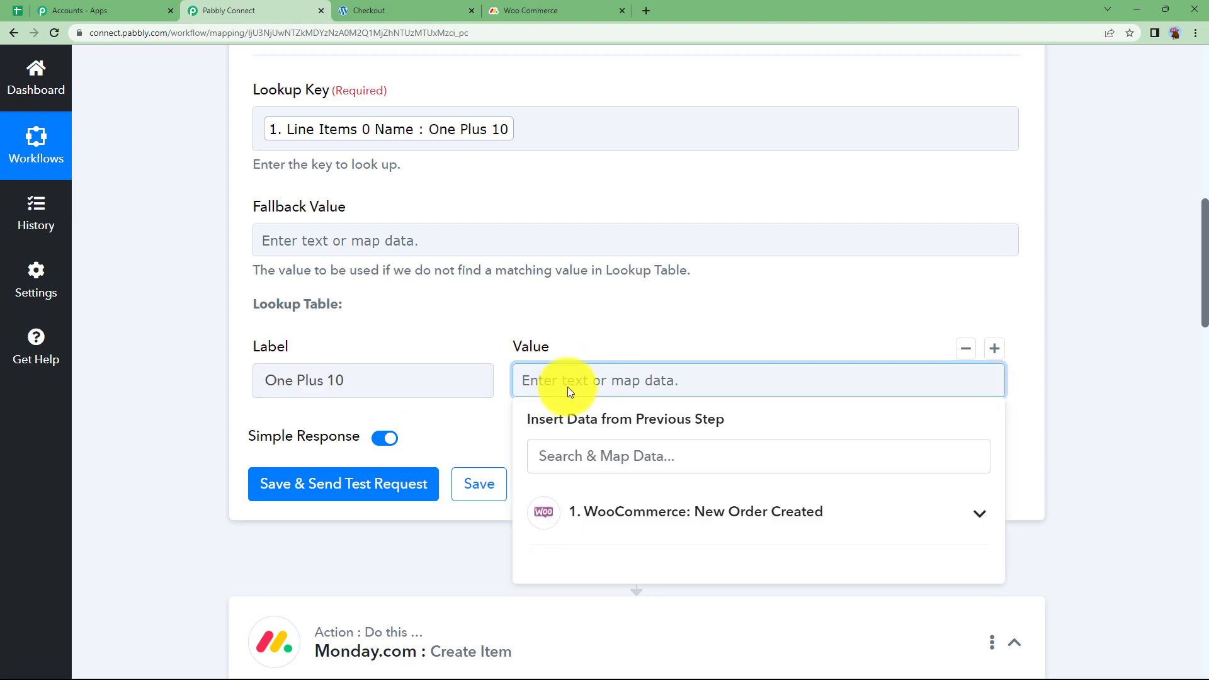
{"action": "left_click", "coordinate": [554, 10]}
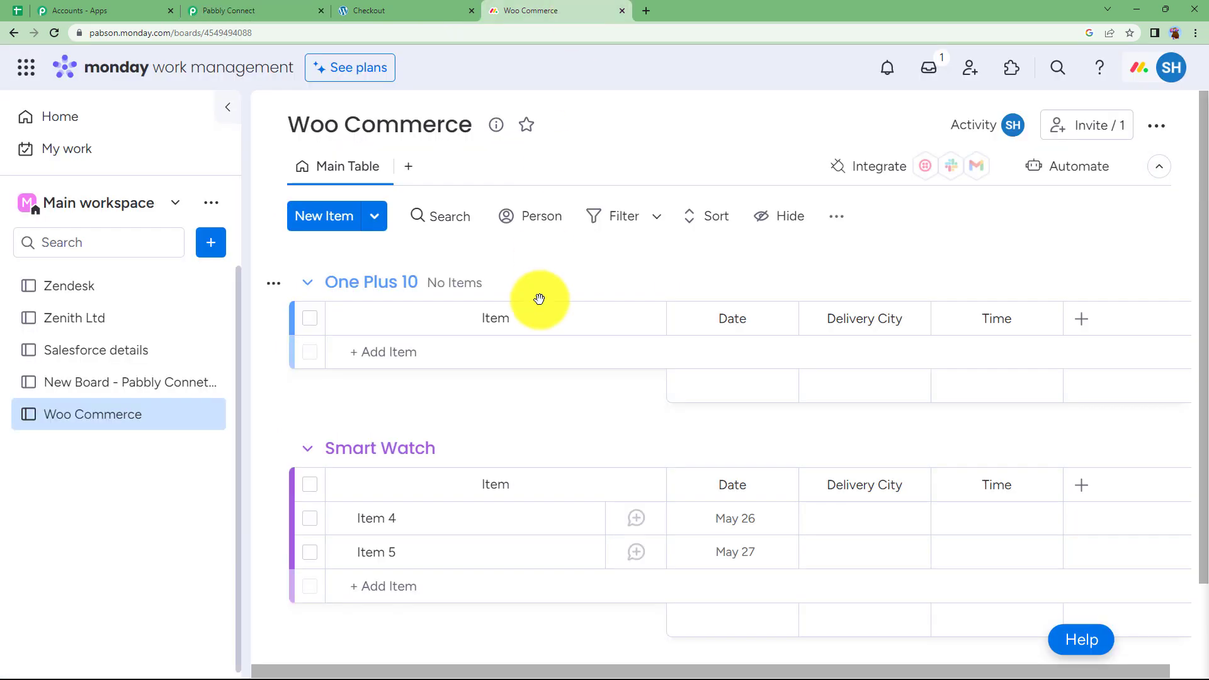
{"action": "left_click", "coordinate": [215, 8]}
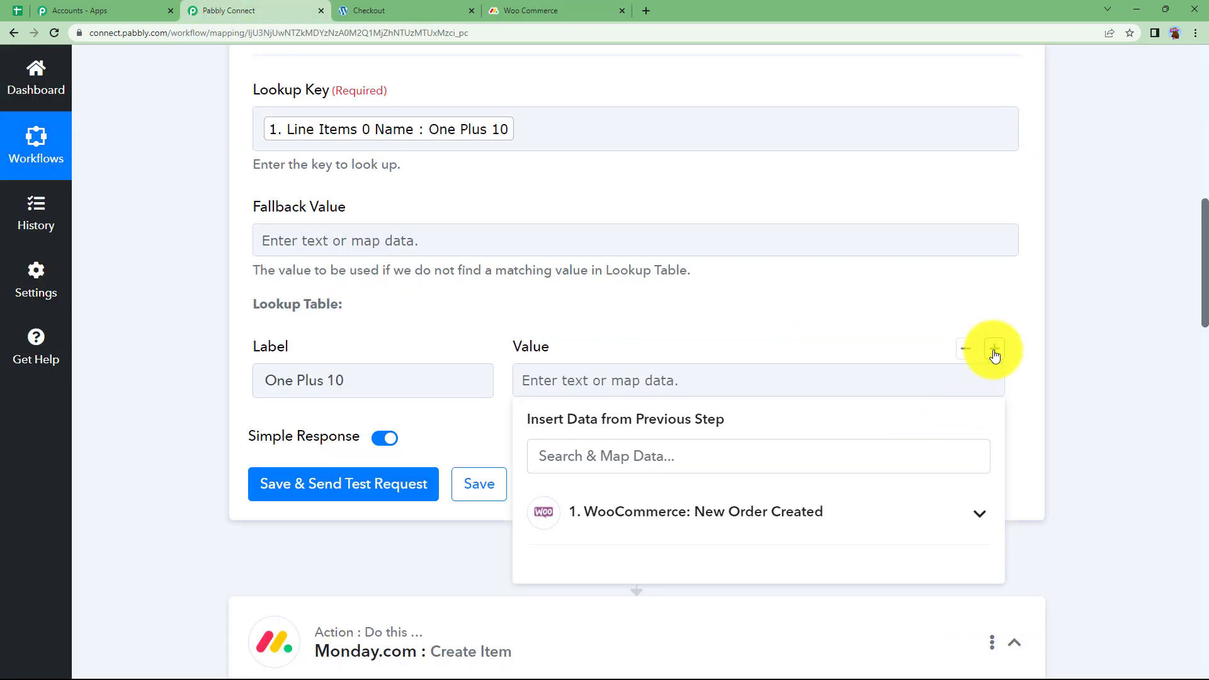
Add a second lookup table row labelled Smart Watch and check the board for its group
{"action": "left_click", "coordinate": [993, 351]}
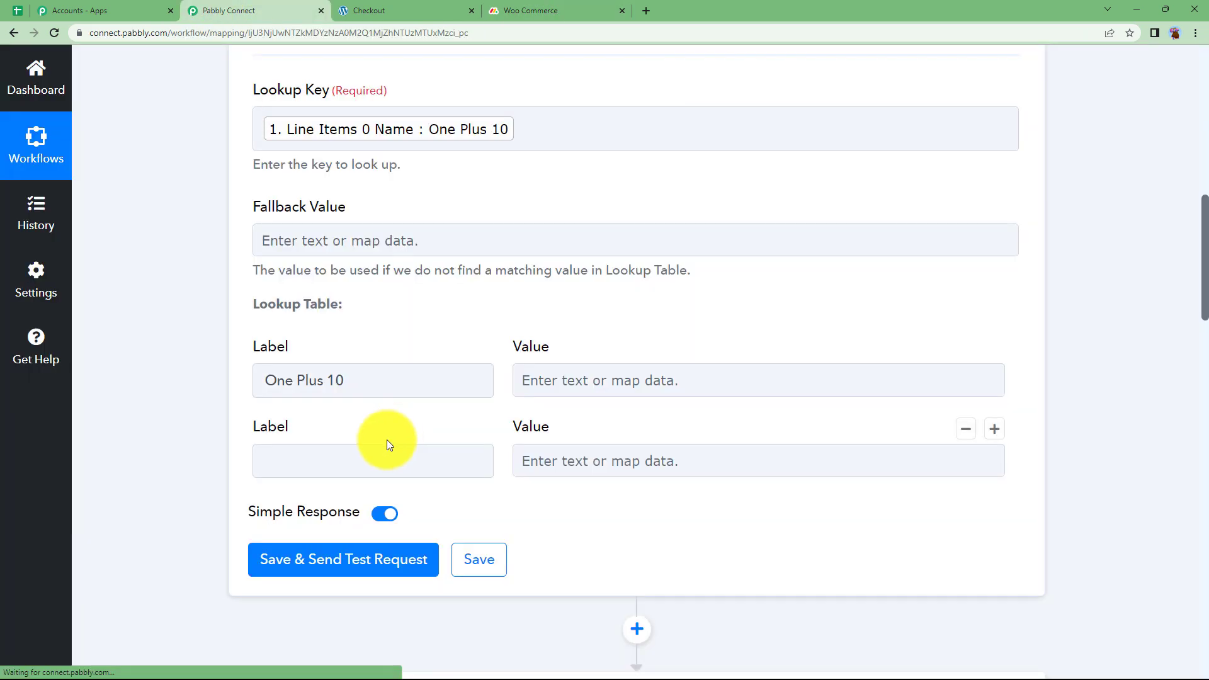
{"action": "left_click", "coordinate": [377, 456]}
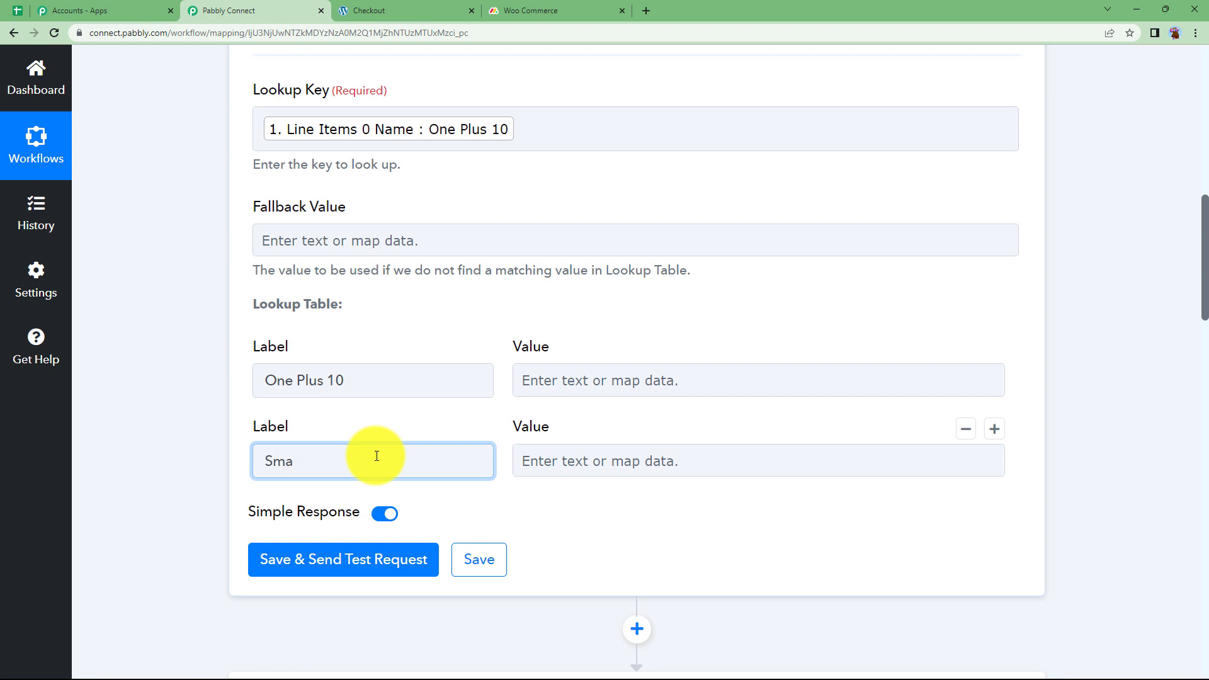
{"action": "left_click", "coordinate": [644, 456]}
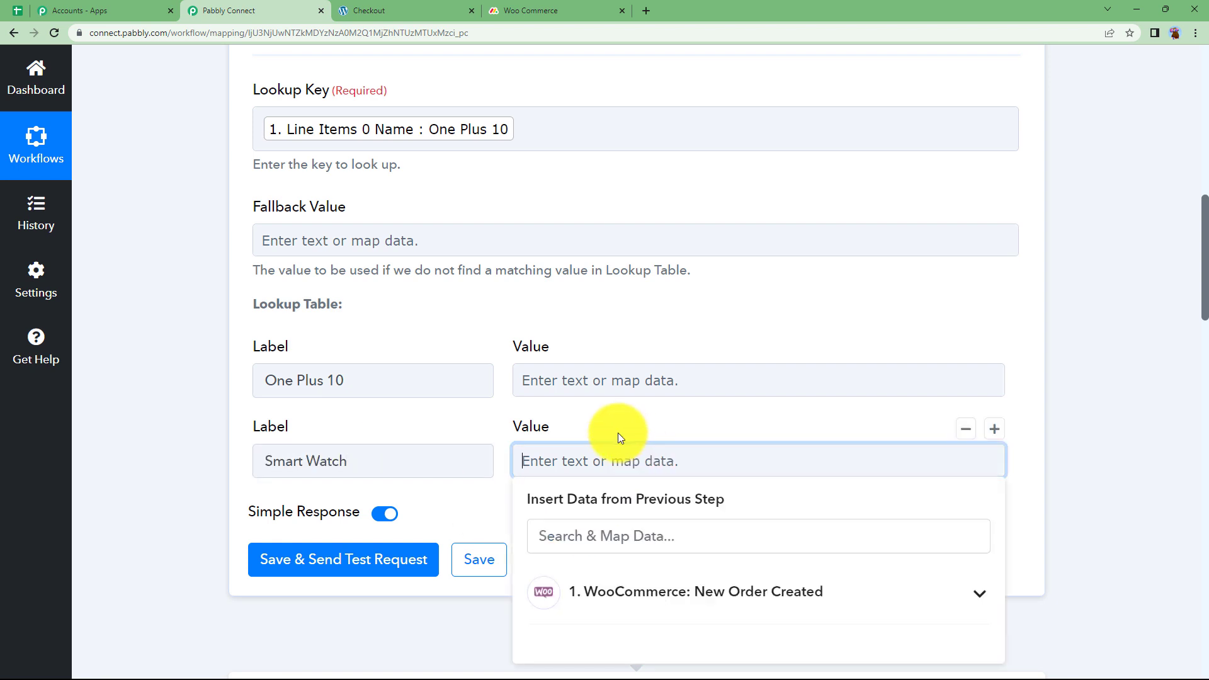
{"action": "left_click", "coordinate": [500, 13]}
{"action": "left_click", "coordinate": [280, 11]}
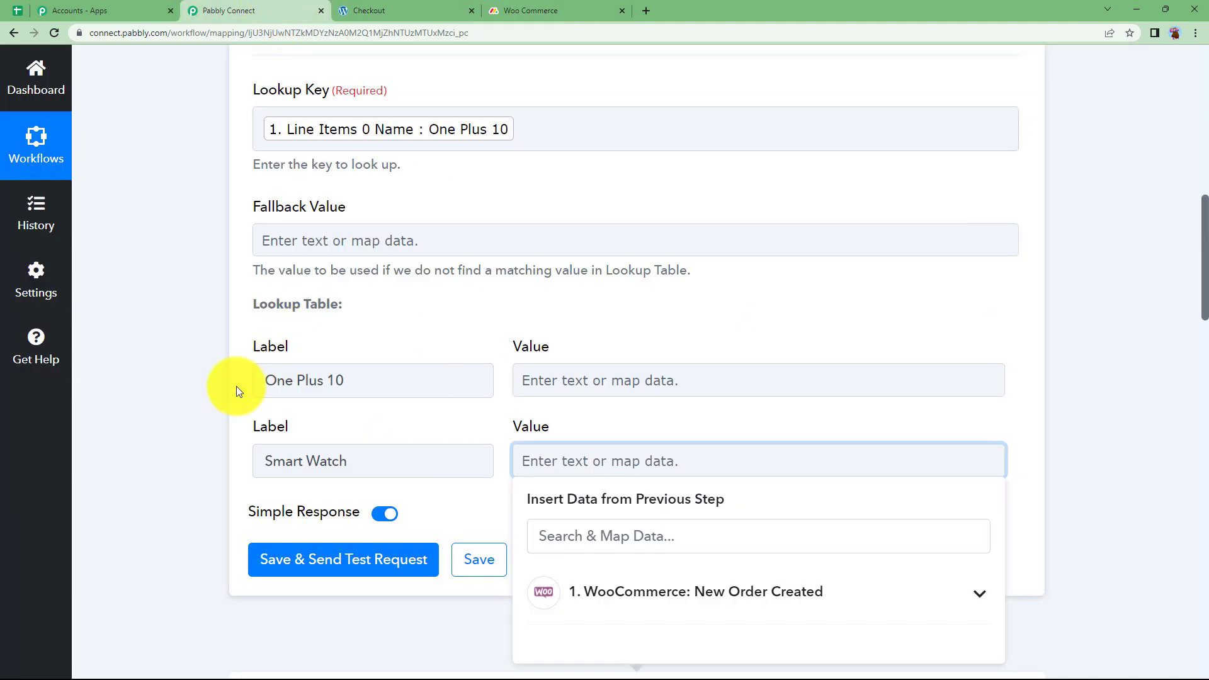
Compare the Monday.com action's Group setting with the board and refresh its list of groups
{"action": "left_click", "coordinate": [622, 387]}
{"action": "scroll", "coordinate": [167, 447], "scroll_direction": "down", "scroll_amount": 7}
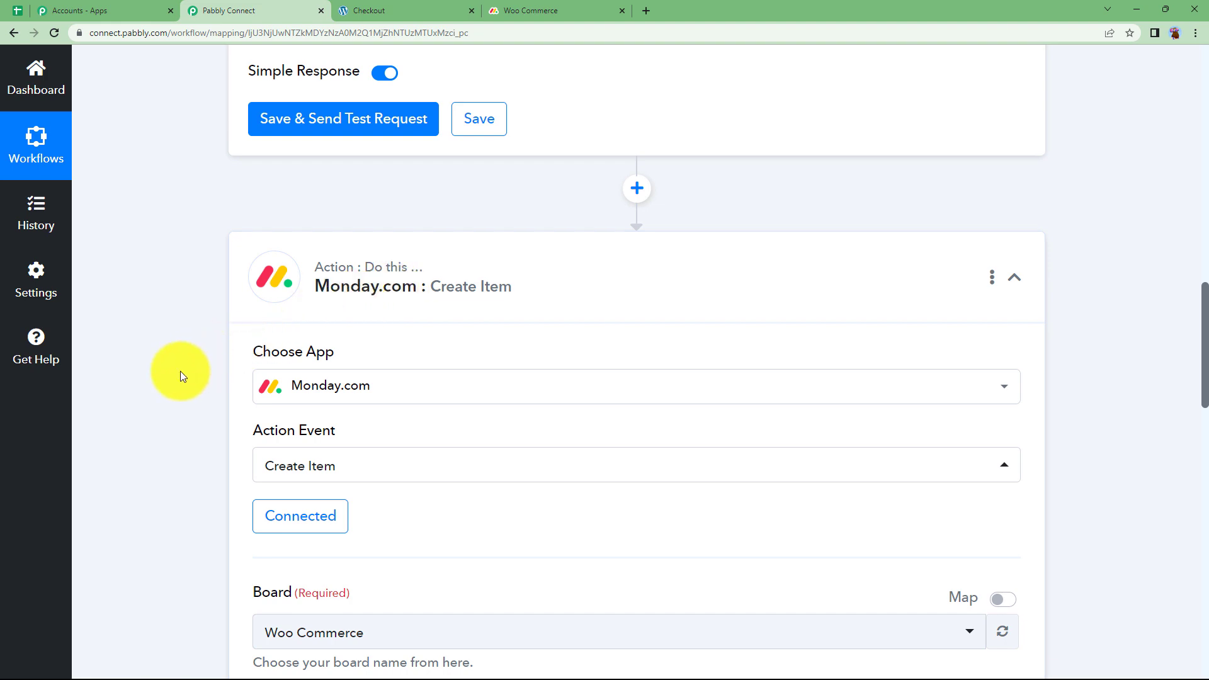
{"action": "scroll", "coordinate": [181, 375], "scroll_direction": "down", "scroll_amount": 6}
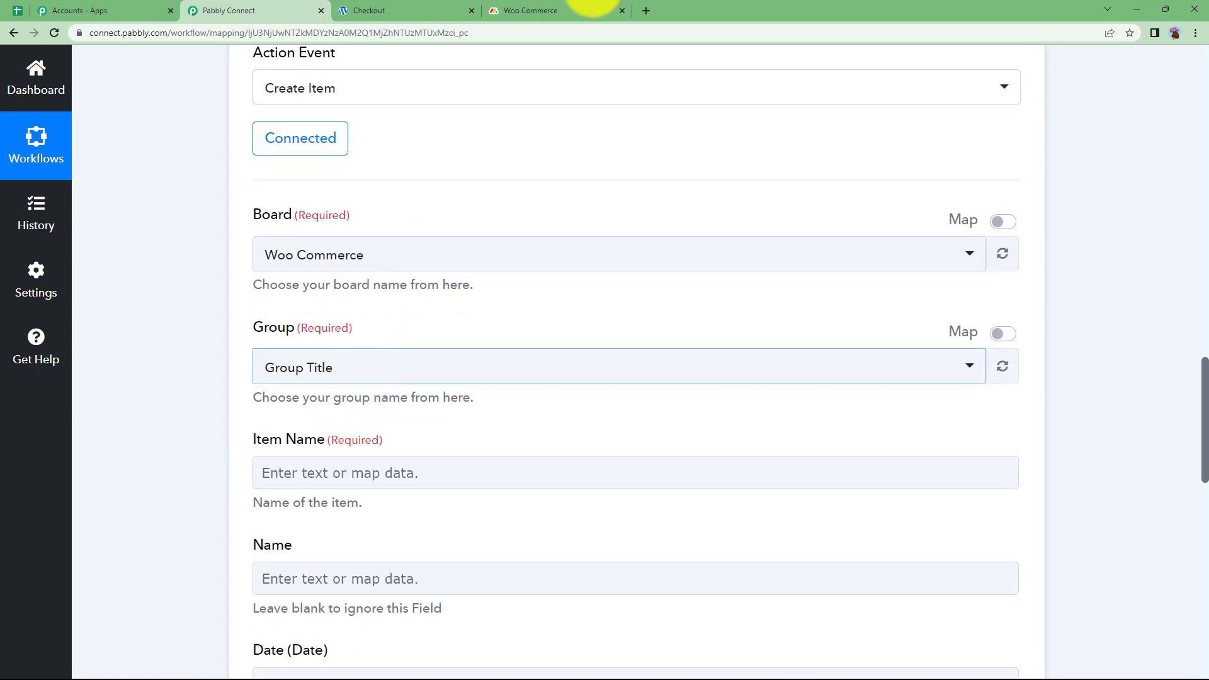
{"action": "left_click", "coordinate": [591, 8]}
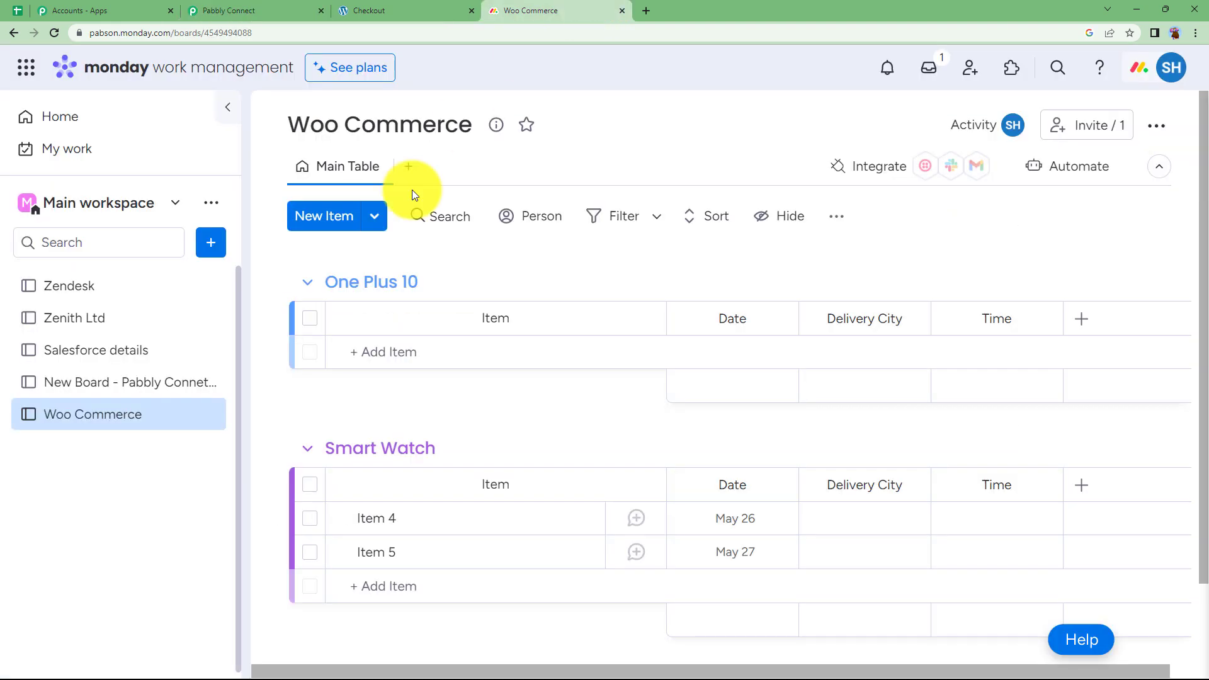
{"action": "left_click", "coordinate": [237, 9]}
{"action": "left_click", "coordinate": [1011, 368]}
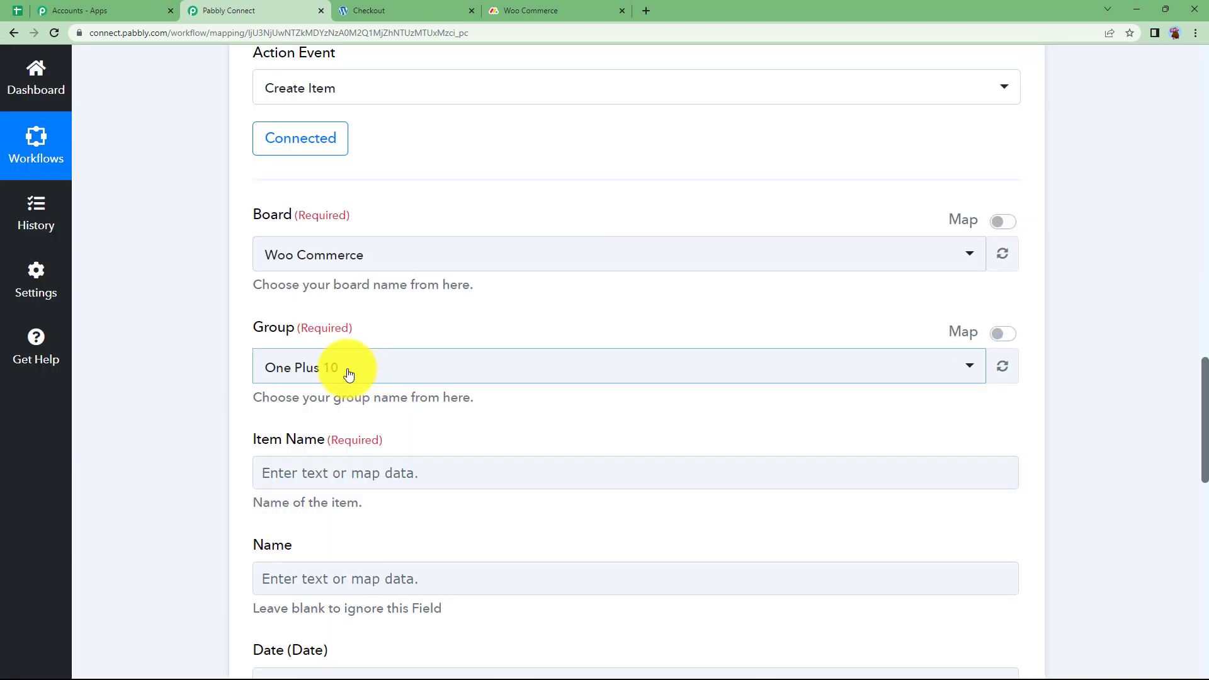
Enable mapping for the Monday.com action's Group field and copy the One Plus 10 group ID, topics
{"action": "left_click", "coordinate": [1002, 337]}
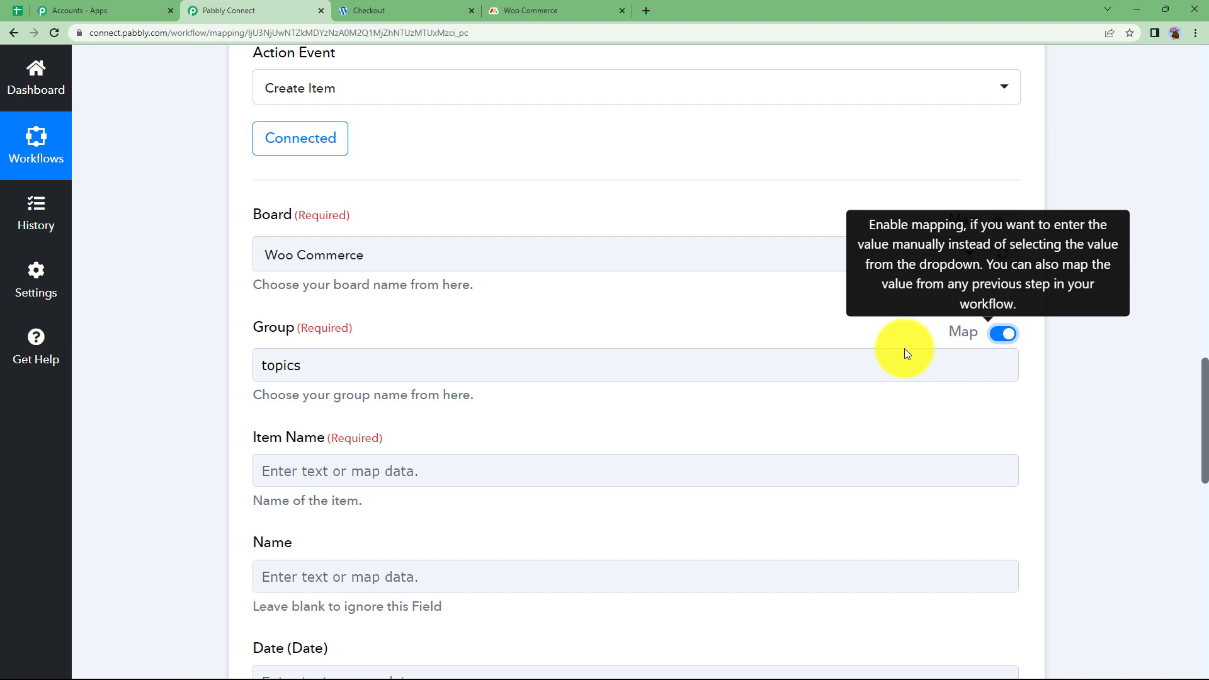
{"action": "left_click", "coordinate": [429, 353]}
{"action": "left_click_drag", "start_coordinate": [327, 370], "coordinate": [235, 373]}
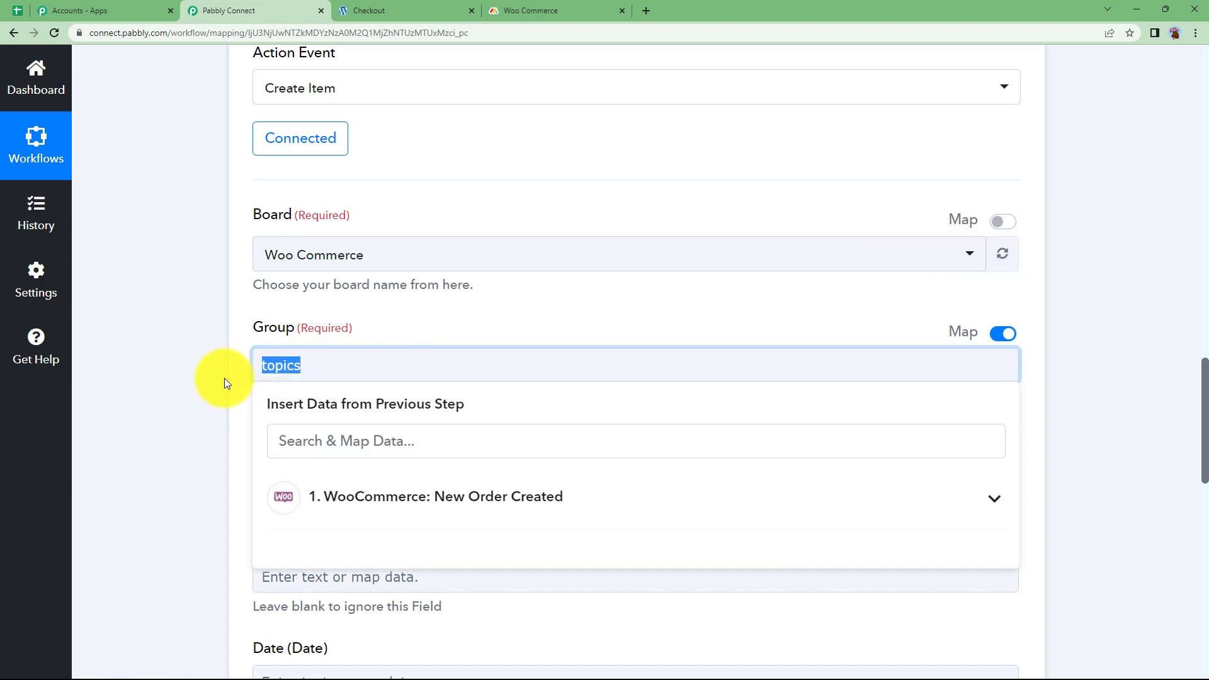
Enter topics as the lookup table value for the One Plus 10 label
{"action": "scroll", "coordinate": [226, 393], "scroll_direction": "up", "scroll_amount": 10}
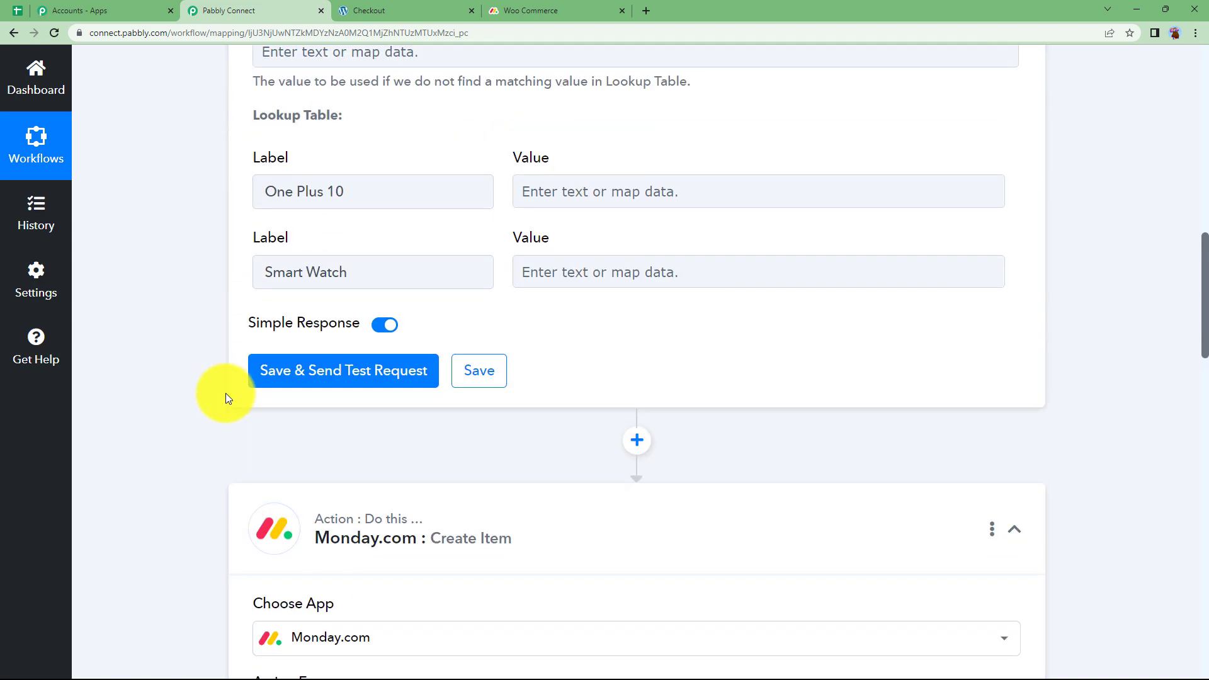
{"action": "scroll", "coordinate": [226, 392], "scroll_direction": "up", "scroll_amount": 3}
{"action": "left_click", "coordinate": [602, 383]}
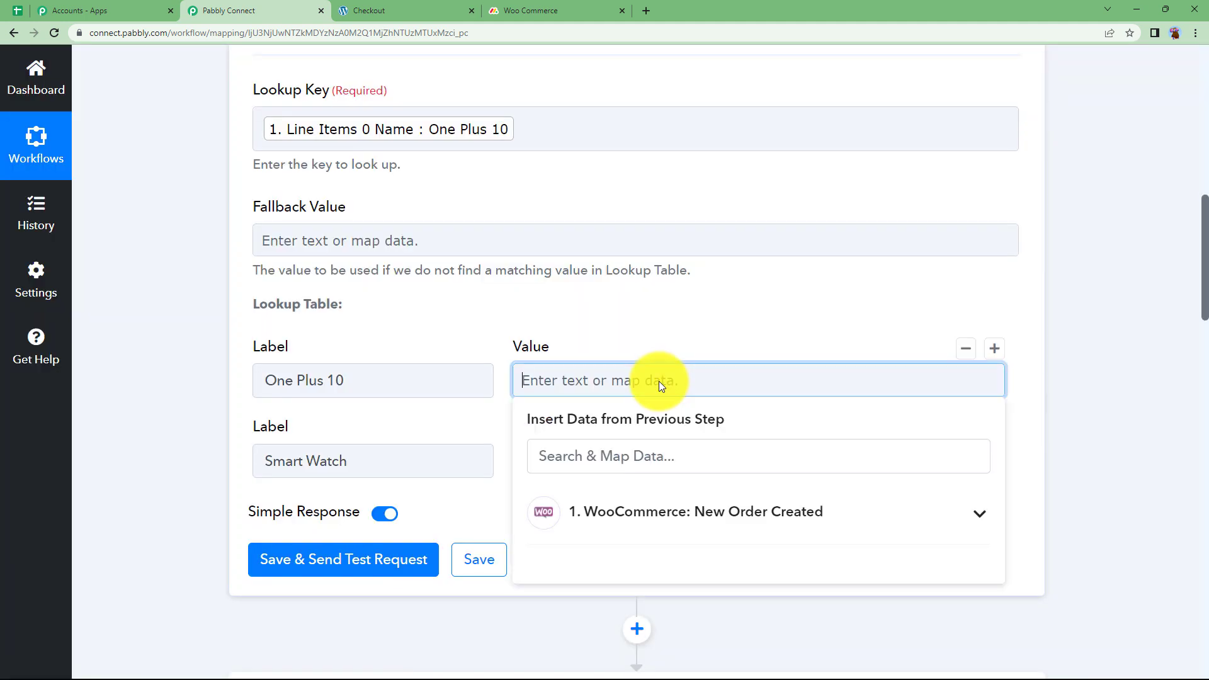
{"action": "type", "text": "topics"}
{"action": "left_click", "coordinate": [614, 316]}
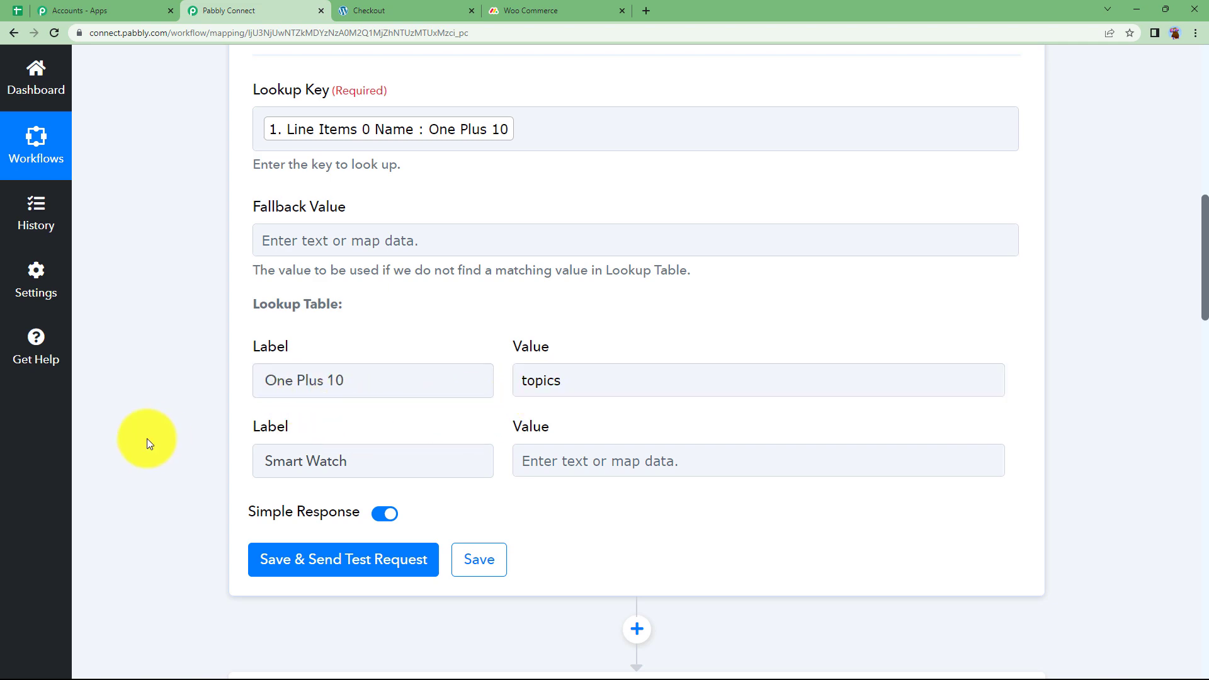
Turn off mapping for the Monday.com action's Group field and select Smart Watch as the group
{"action": "scroll", "coordinate": [146, 438], "scroll_direction": "down", "scroll_amount": 5}
{"action": "scroll", "coordinate": [334, 554], "scroll_direction": "down", "scroll_amount": 4}
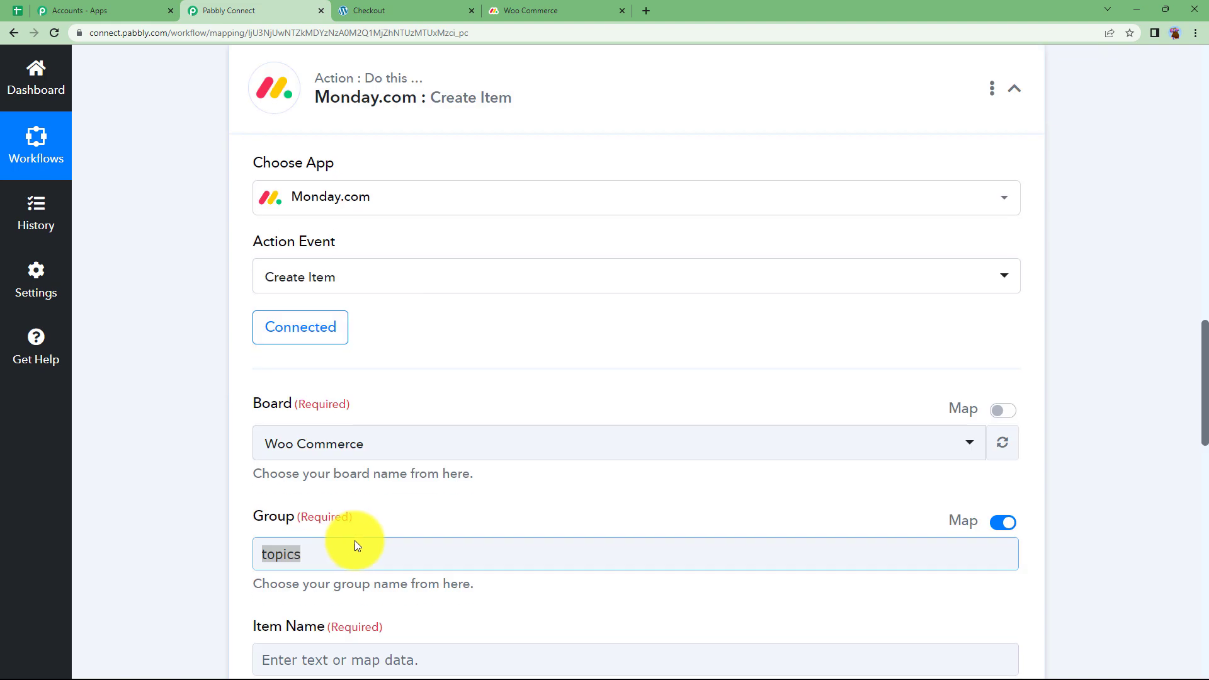
{"action": "left_click", "coordinate": [494, 10]}
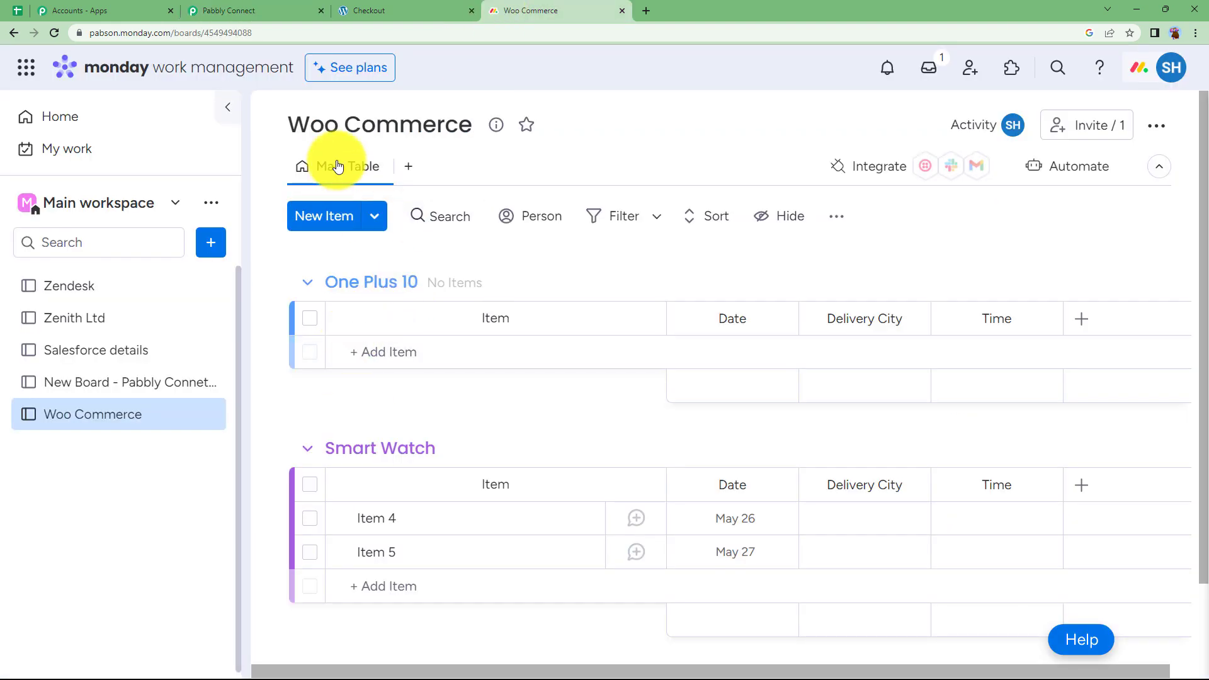
{"action": "left_click", "coordinate": [293, 12]}
{"action": "scroll", "coordinate": [290, 472], "scroll_direction": "down", "scroll_amount": 3}
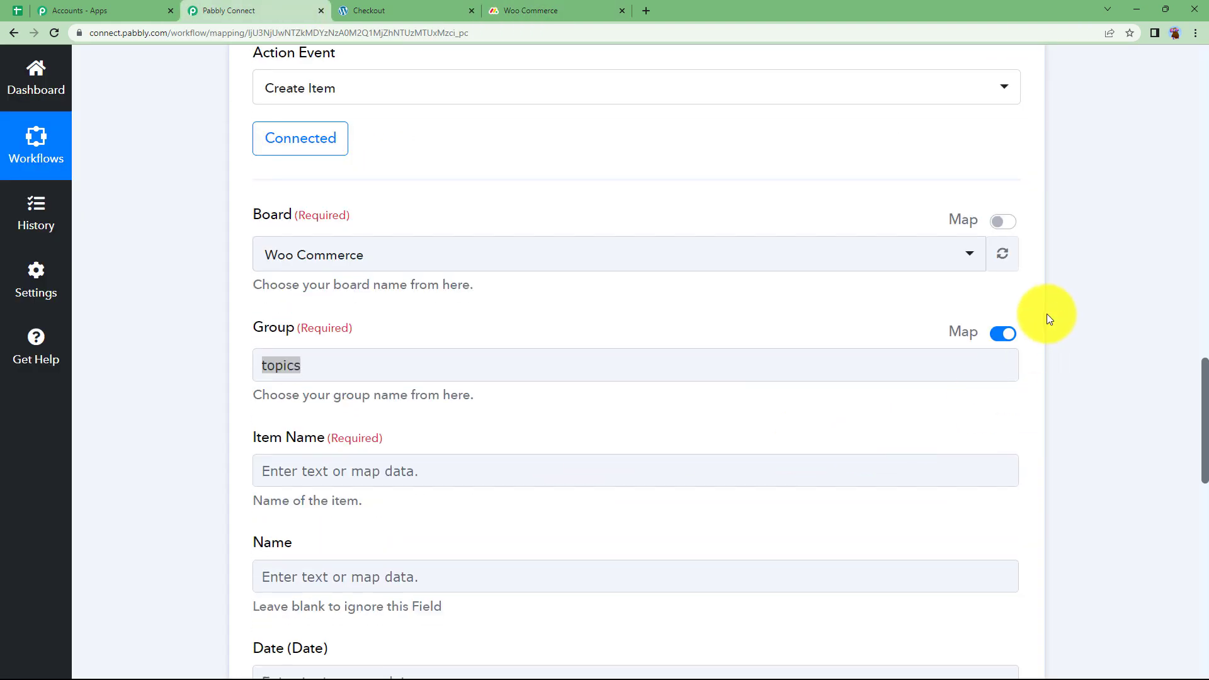
{"action": "left_click", "coordinate": [1002, 334]}
{"action": "left_click", "coordinate": [978, 372]}
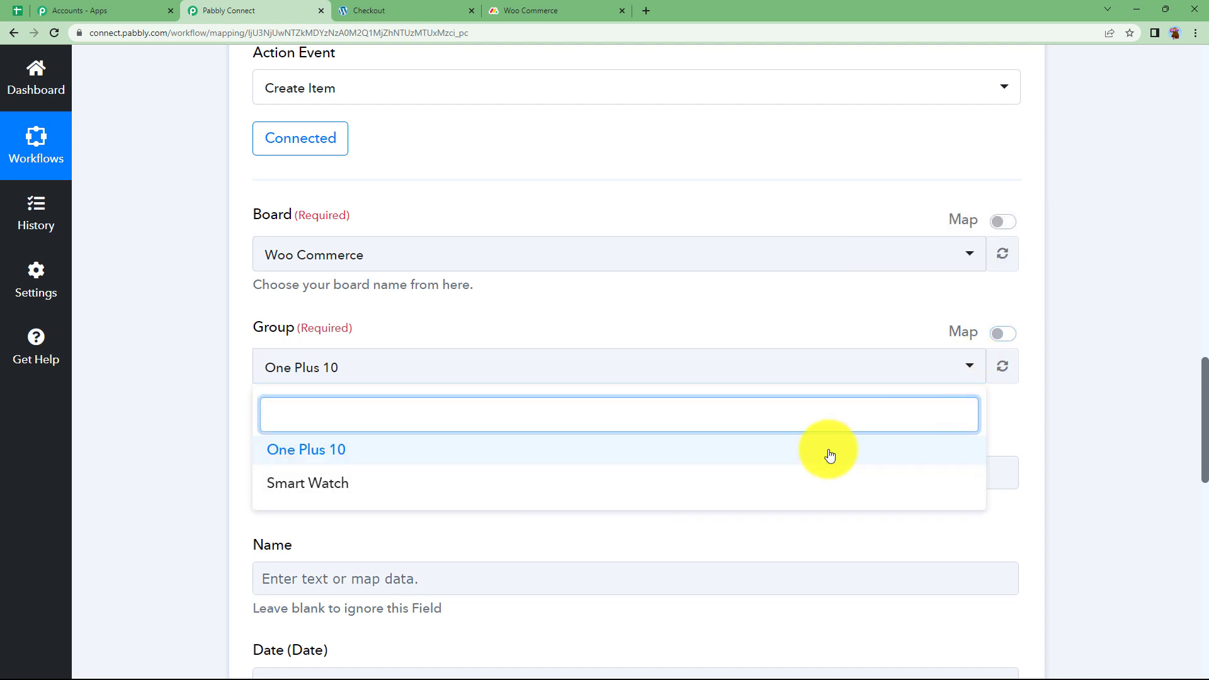
{"action": "left_click", "coordinate": [794, 485]}
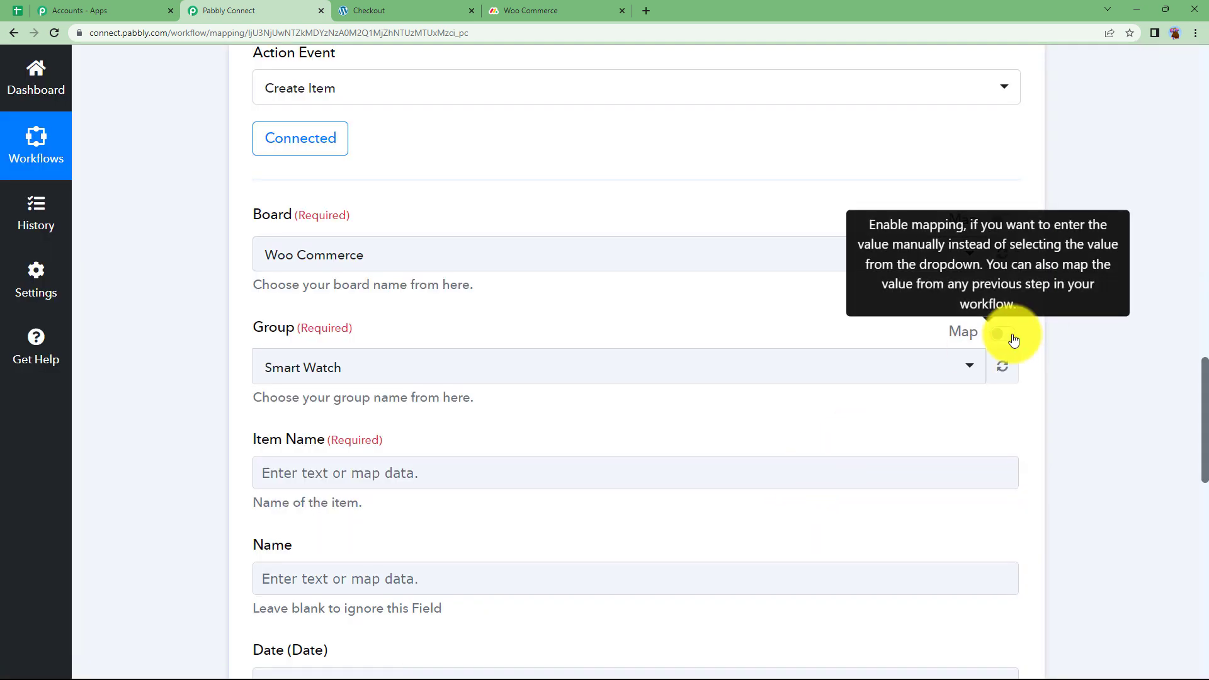
Re-enable mapping for the Group field and copy the Smart Watch group ID, group_title
{"action": "left_click", "coordinate": [1003, 334]}
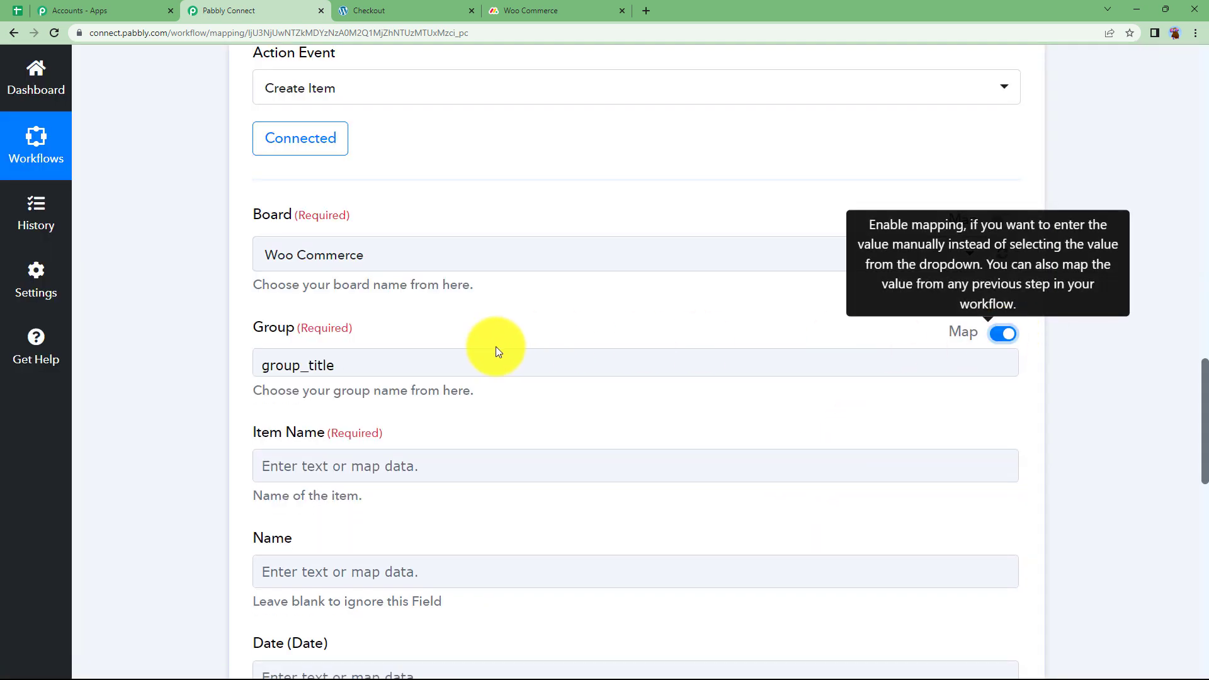
{"action": "left_click_drag", "start_coordinate": [466, 362], "coordinate": [214, 370]}
{"action": "key", "text": "ctrl+c"}
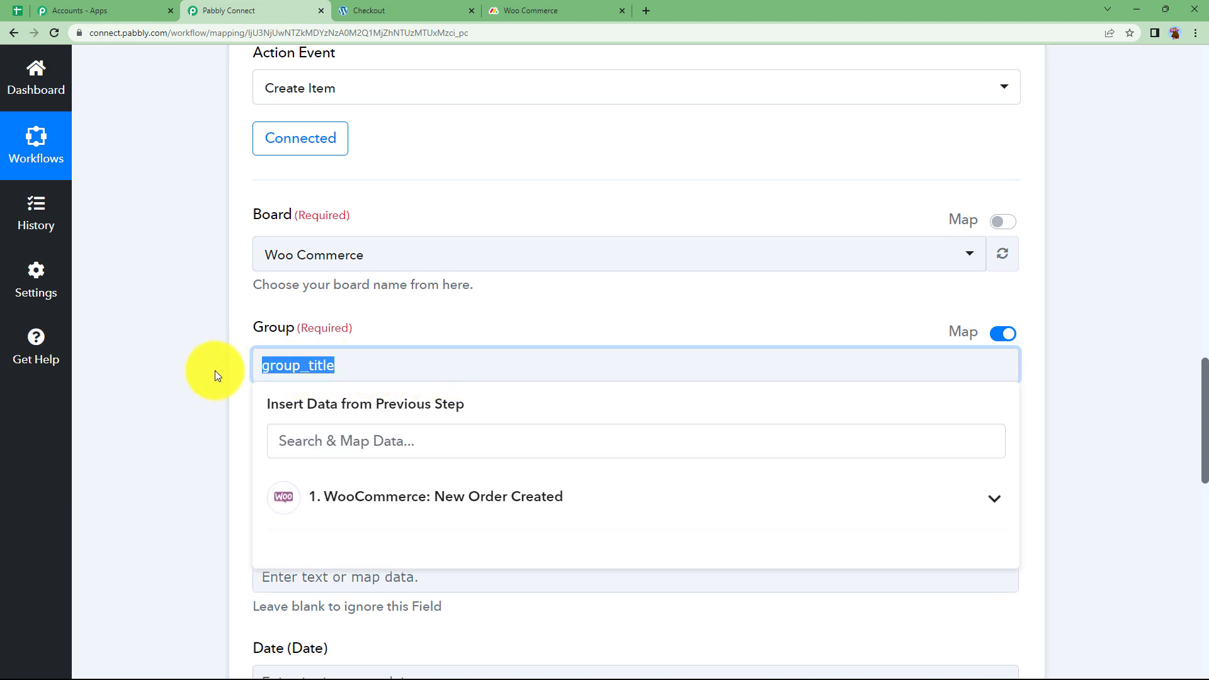
Paste group_title as the lookup table value for the Smart Watch label
{"action": "scroll", "coordinate": [227, 366], "scroll_direction": "up", "scroll_amount": 9}
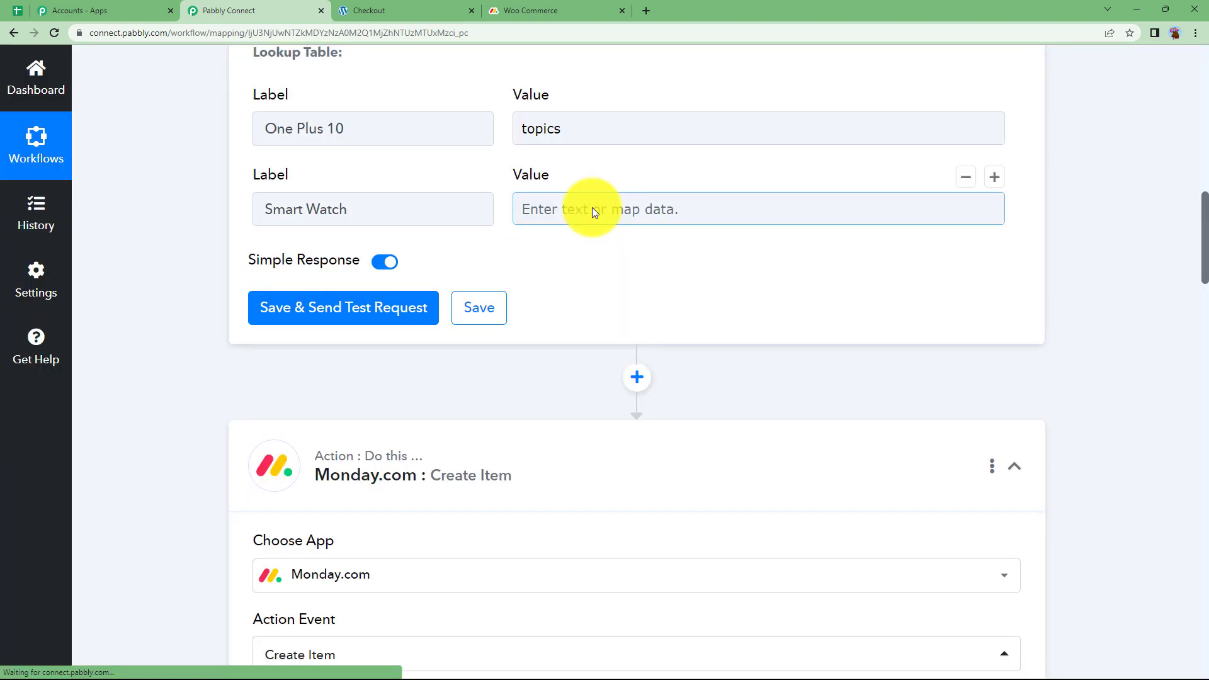
{"action": "left_click", "coordinate": [592, 207]}
{"action": "key", "text": "ctrl+v"}
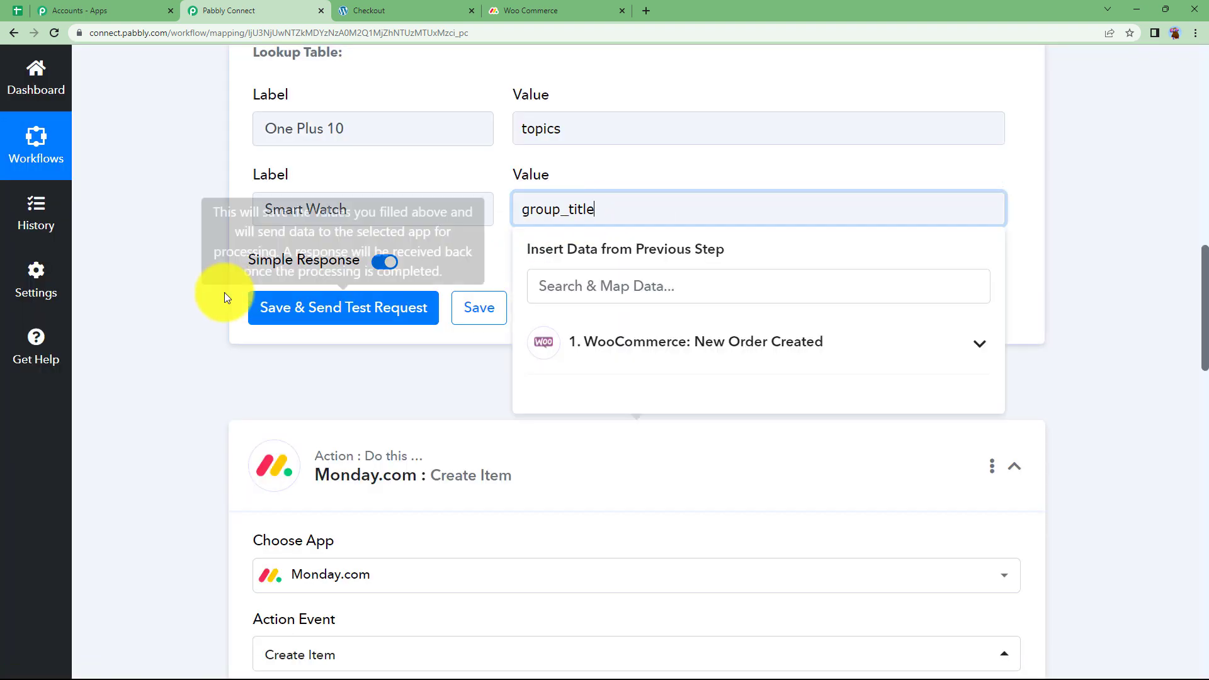
{"action": "left_click", "coordinate": [223, 291]}
{"action": "left_click", "coordinate": [350, 210]}
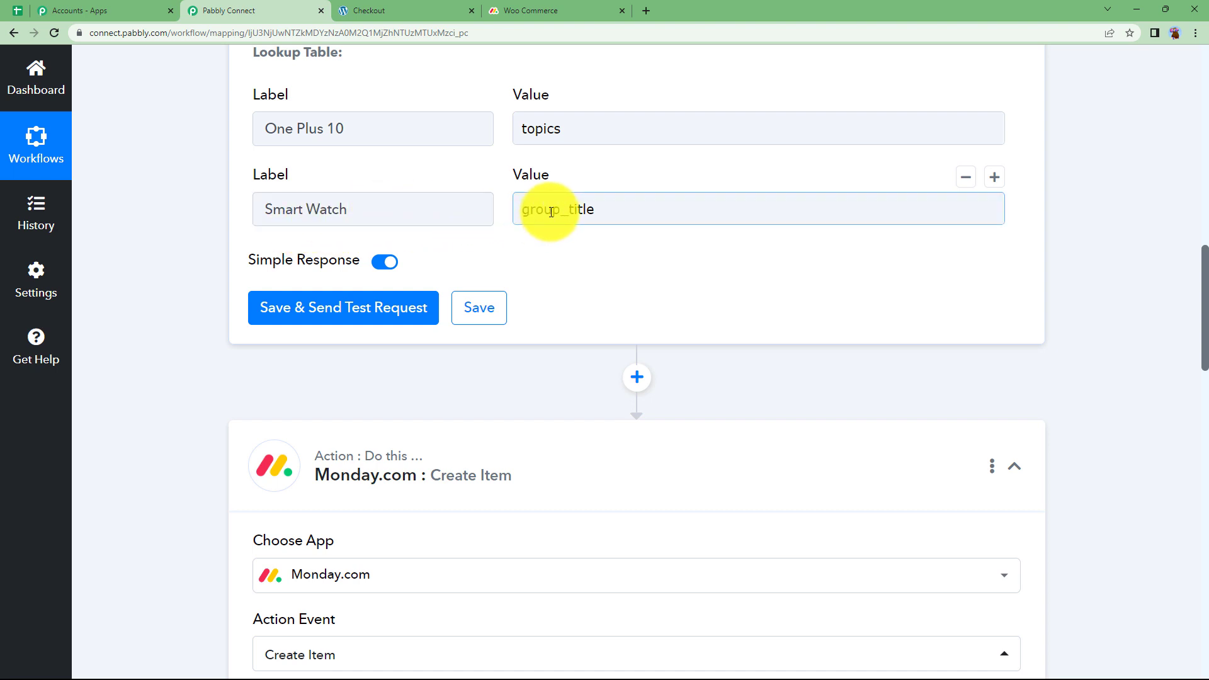
Check the board's groups once more, save the Lookup Table step with a test request, and inspect the response
{"action": "left_click", "coordinate": [520, 9]}
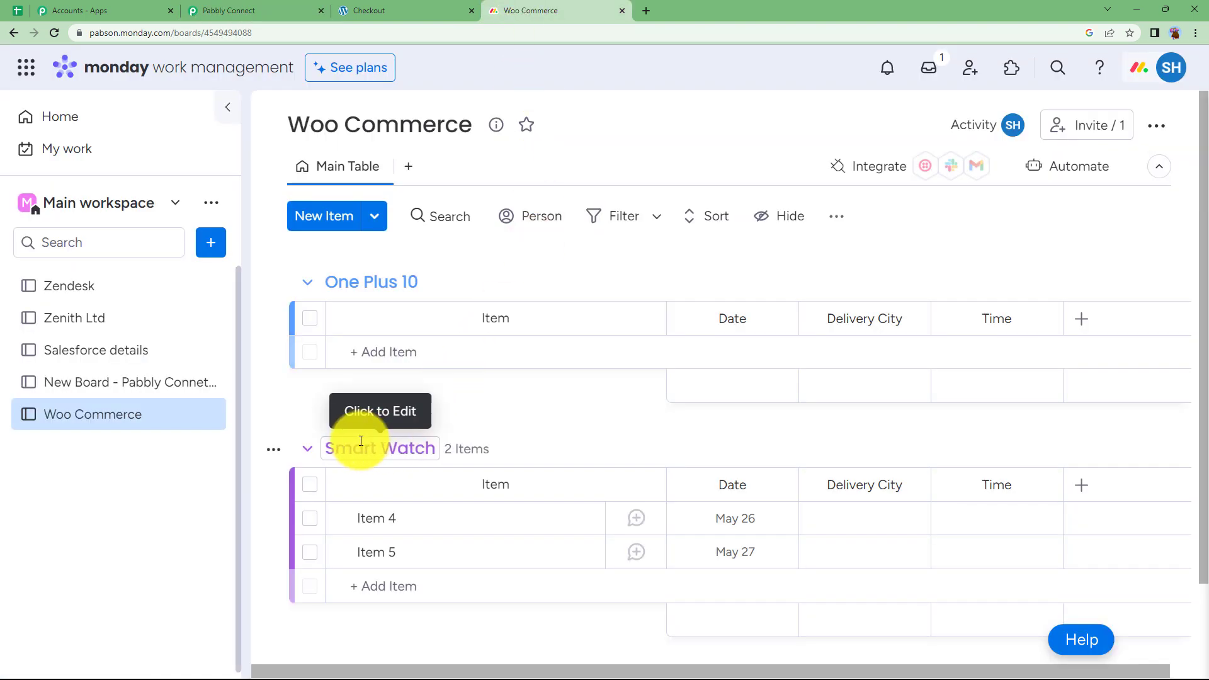
{"action": "left_click", "coordinate": [293, 10]}
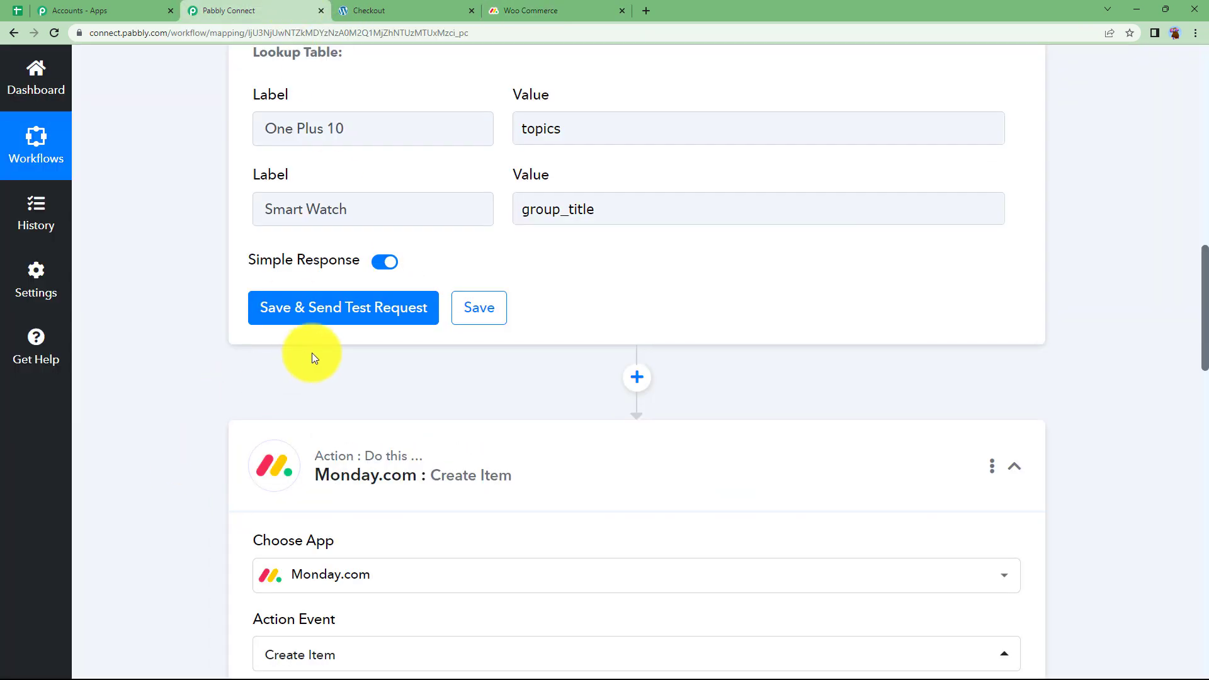
{"action": "left_click", "coordinate": [313, 322]}
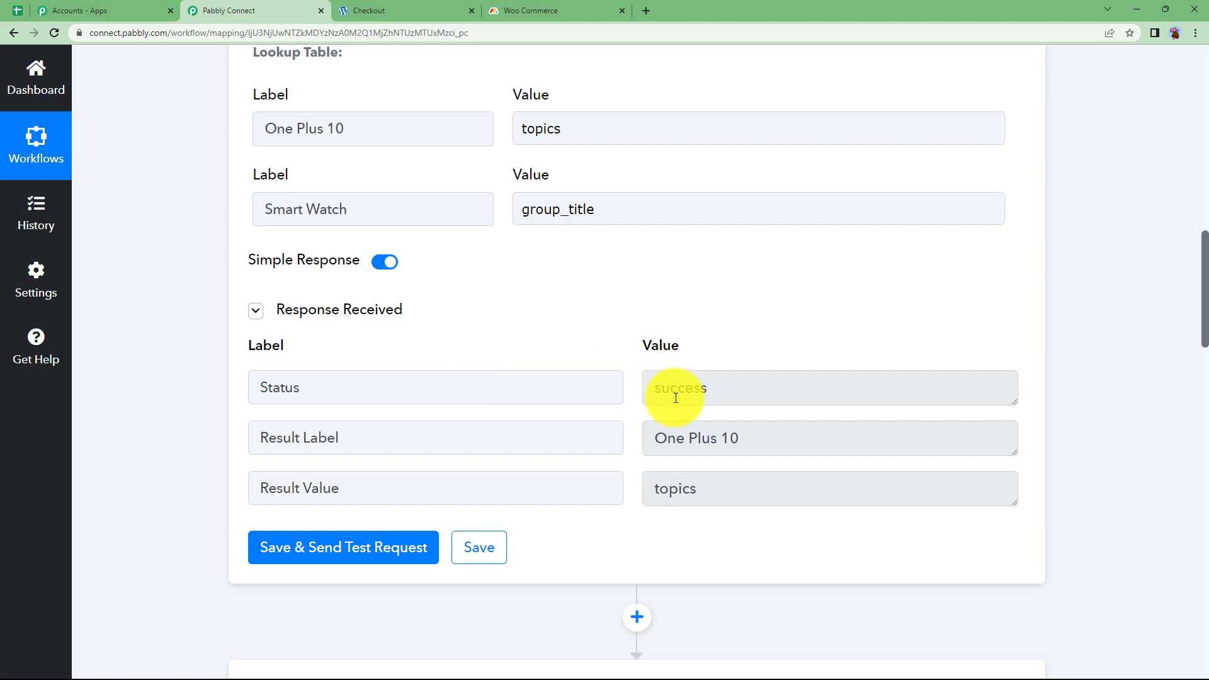
{"action": "left_click_drag", "start_coordinate": [731, 391], "coordinate": [615, 406]}
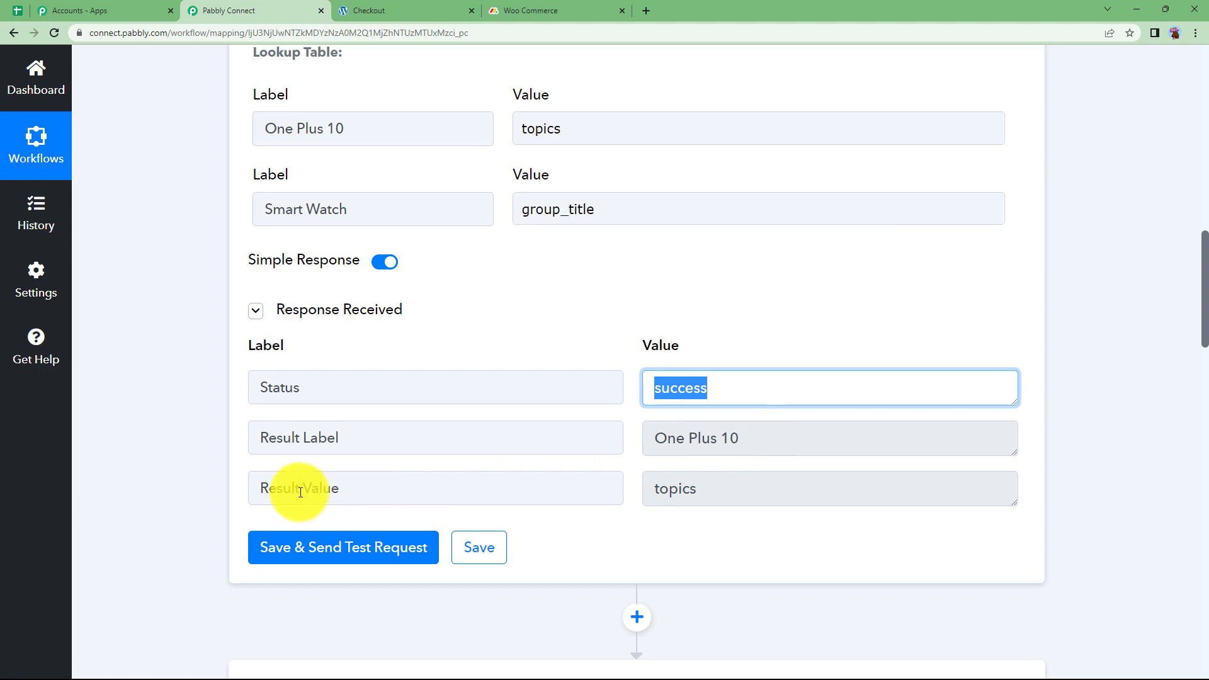
{"action": "left_click", "coordinate": [222, 391]}
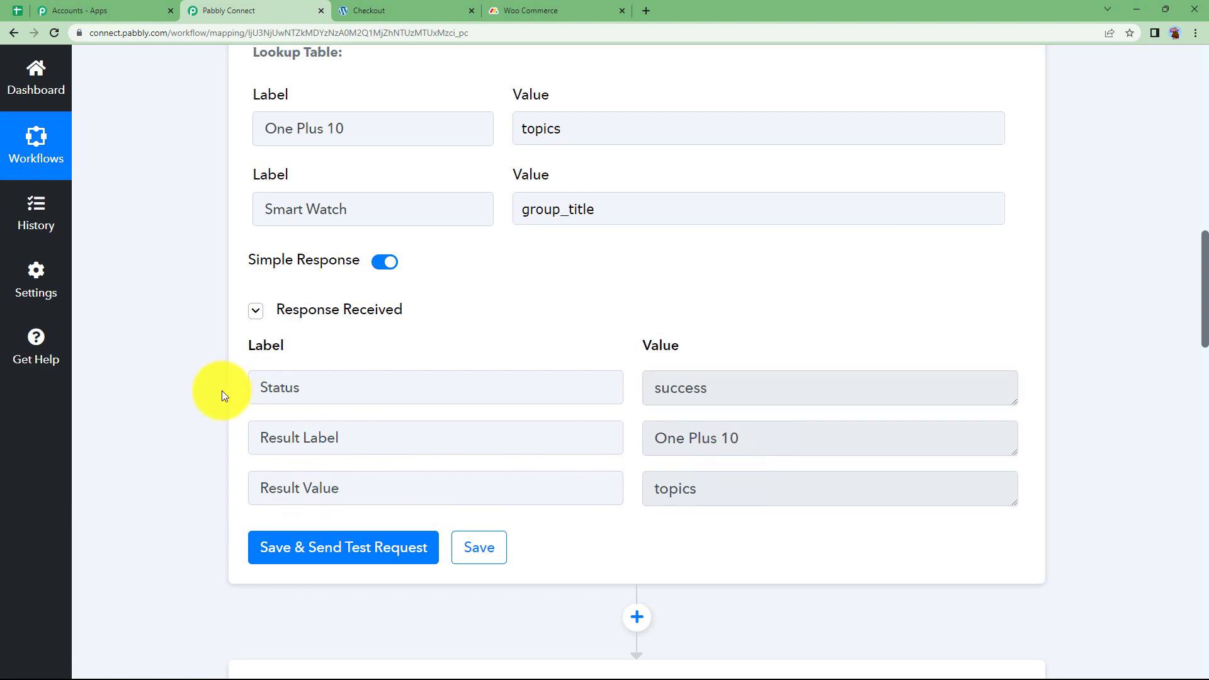
Save the existing Monday.com #8 connection again in the Monday.com Create Item action to reload its fields
{"action": "scroll", "coordinate": [222, 391], "scroll_direction": "up", "scroll_amount": 15}
{"action": "scroll", "coordinate": [167, 391], "scroll_direction": "down", "scroll_amount": 3}
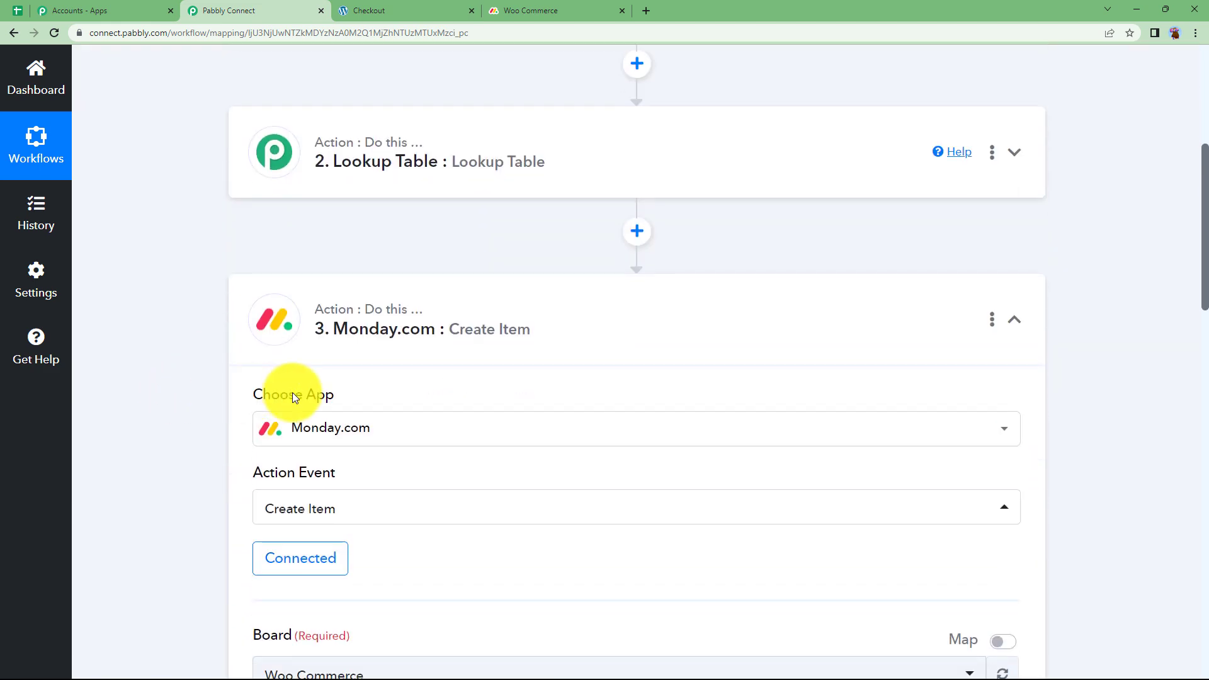
{"action": "scroll", "coordinate": [218, 523], "scroll_direction": "down", "scroll_amount": 3}
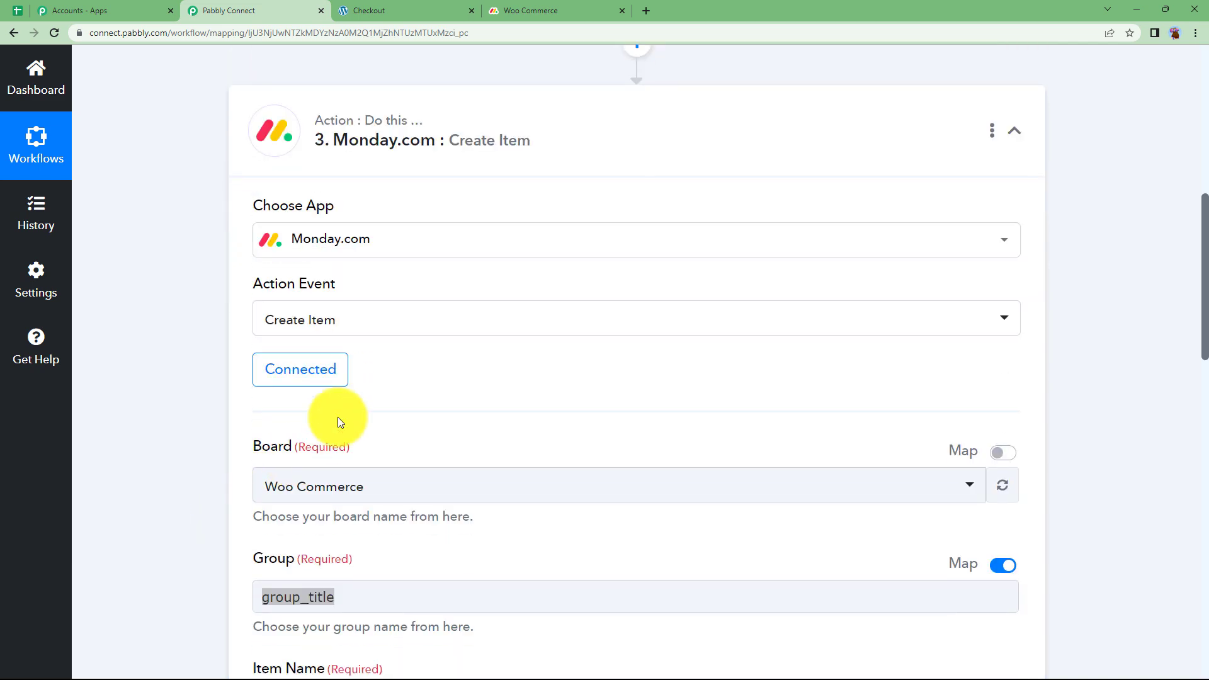
{"action": "left_click", "coordinate": [340, 380]}
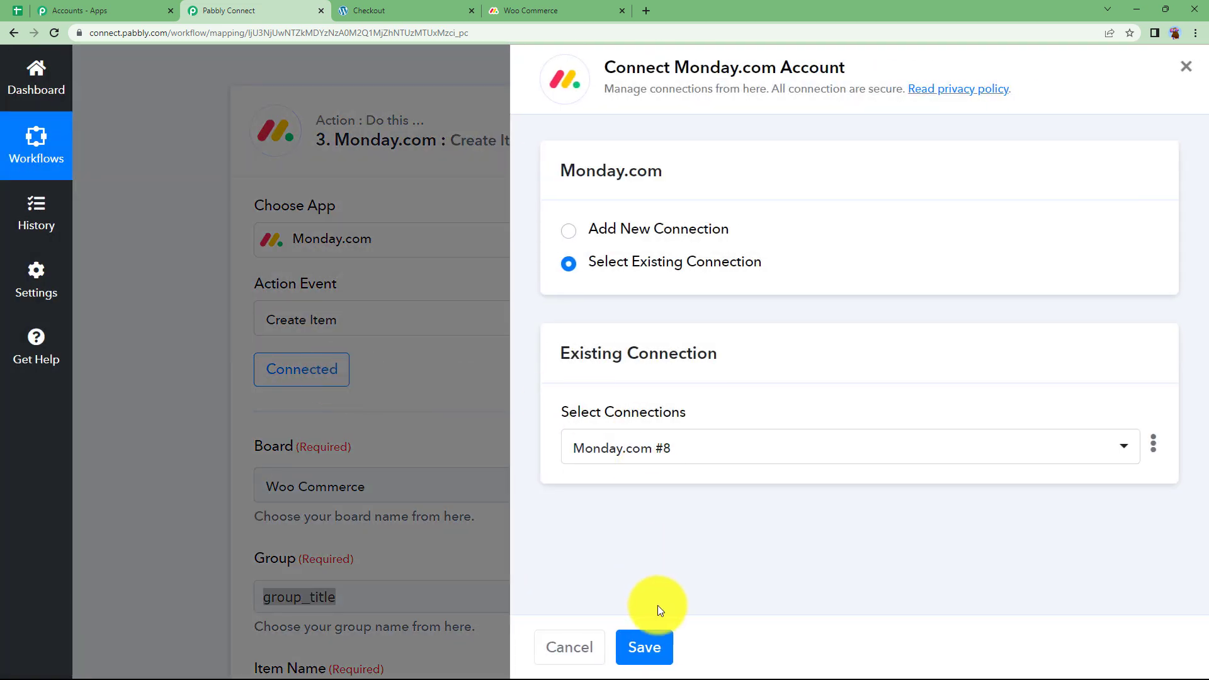
{"action": "left_click", "coordinate": [642, 649]}
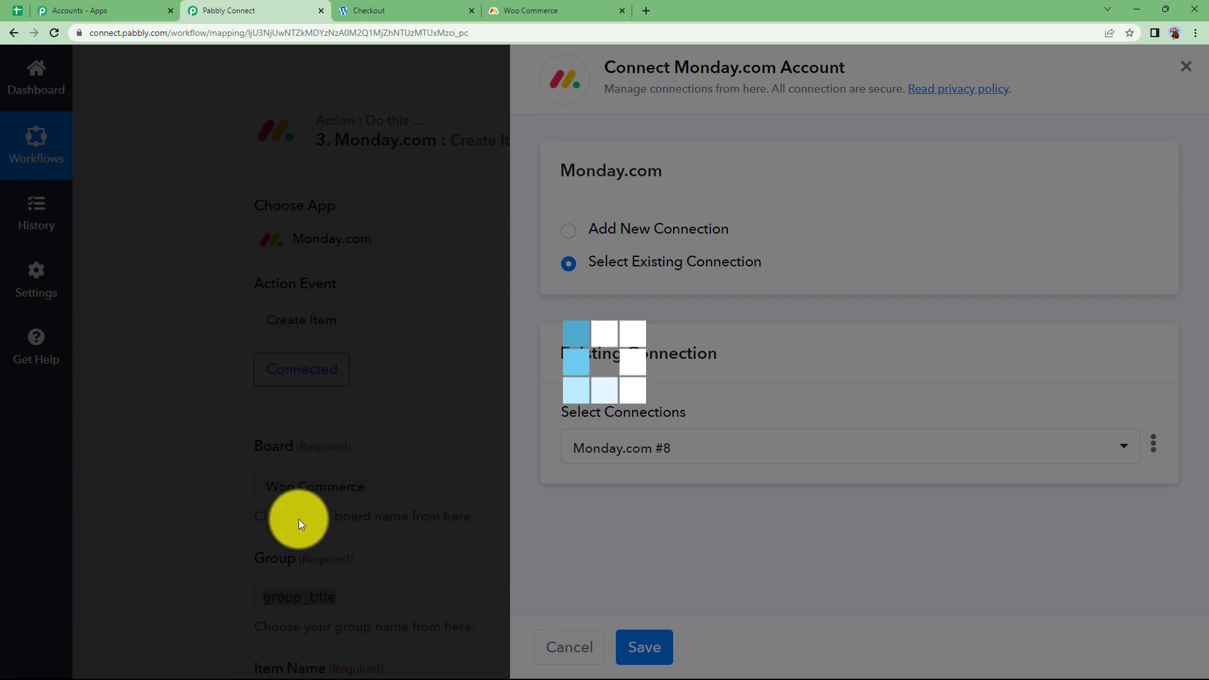
Check the Group options, enable mapping for the Group field, and review the Lookup Table step's key and response
{"action": "scroll", "coordinate": [211, 418], "scroll_direction": "down", "scroll_amount": 3}
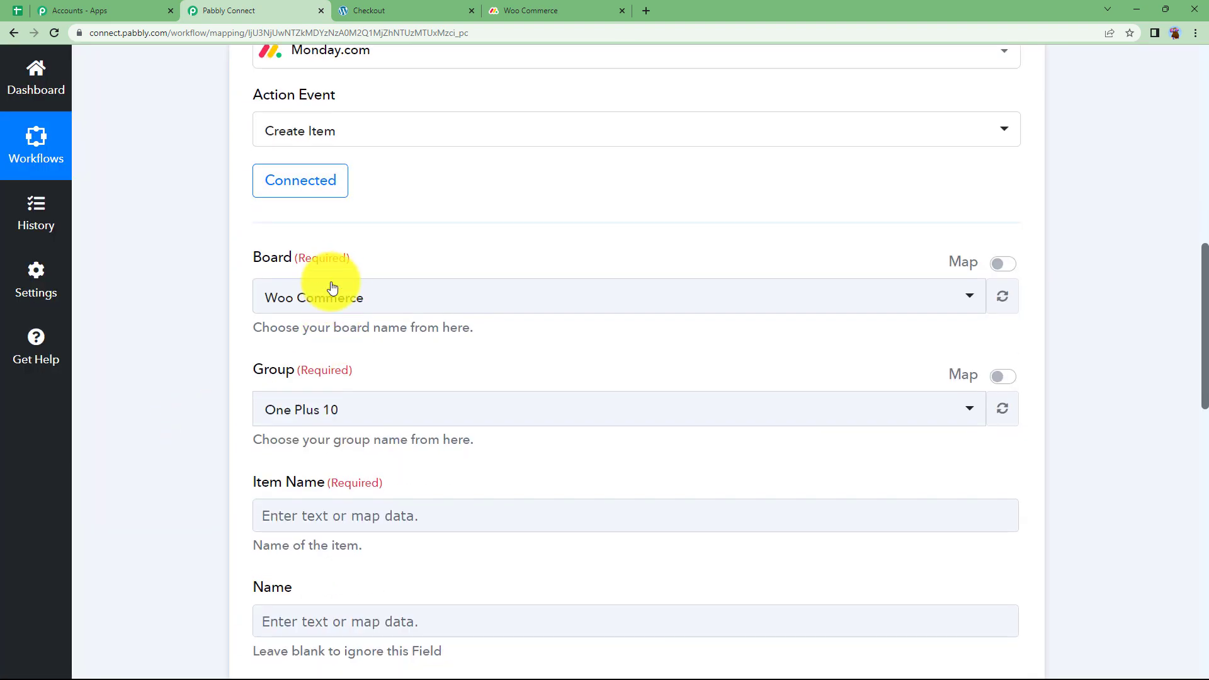
{"action": "left_click", "coordinate": [949, 421]}
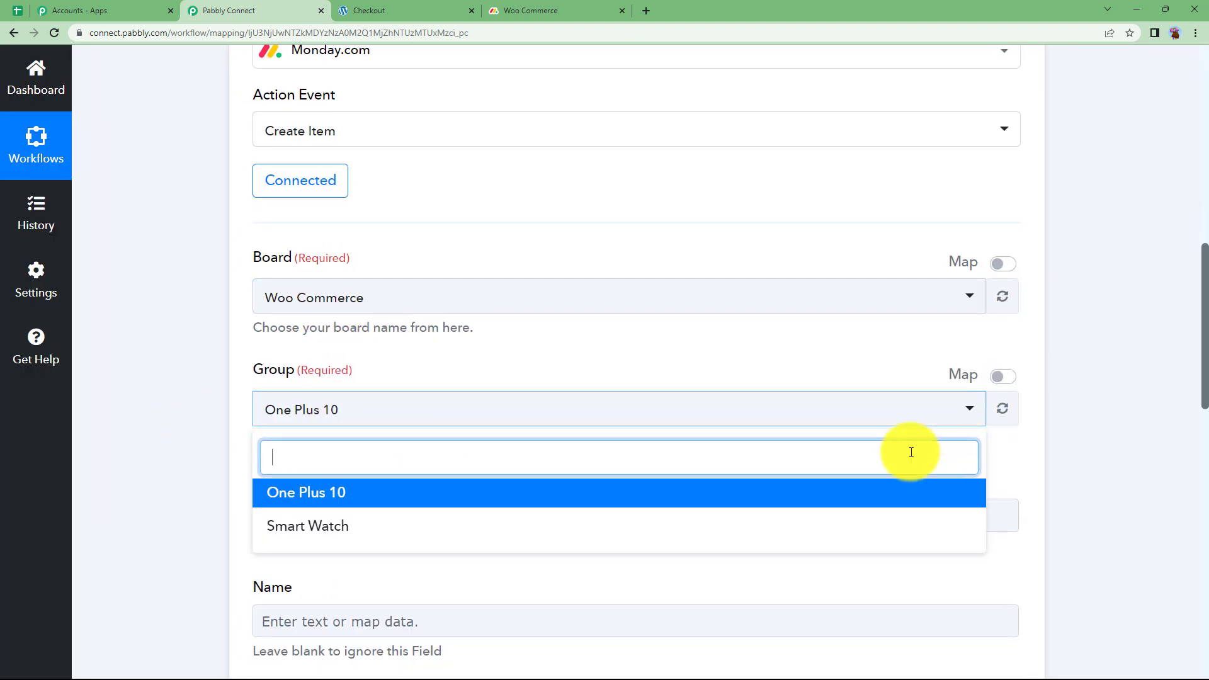
{"action": "left_click", "coordinate": [1004, 385]}
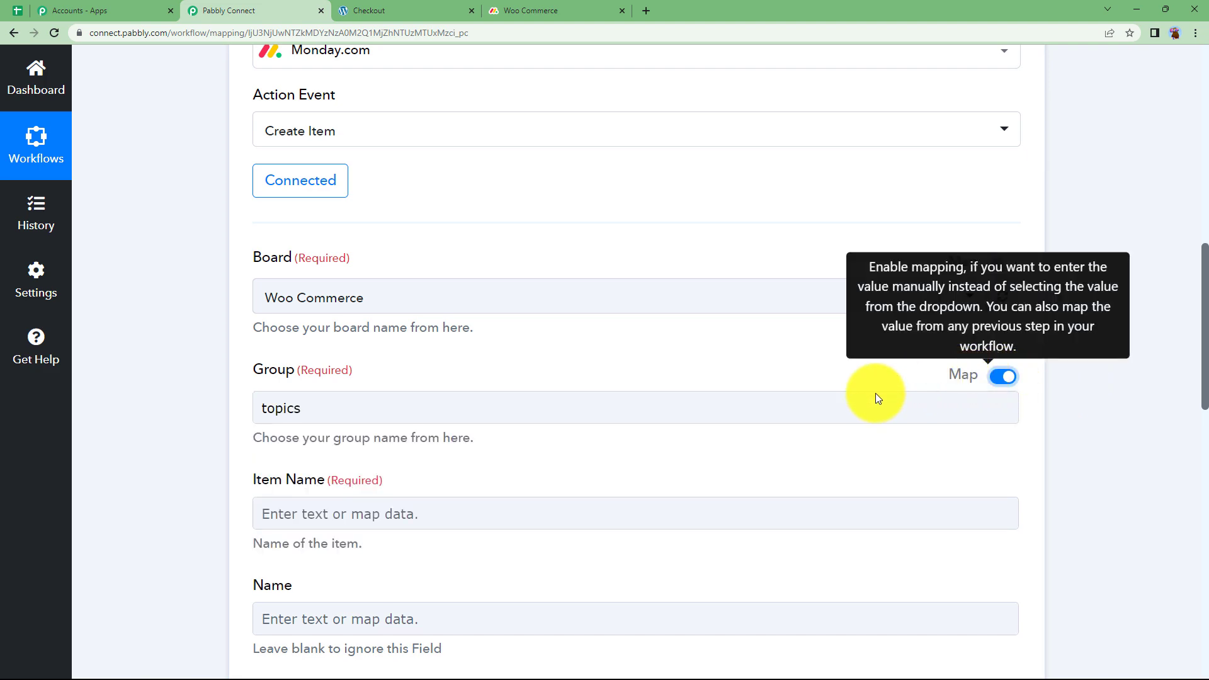
{"action": "scroll", "coordinate": [427, 355], "scroll_direction": "up", "scroll_amount": 8}
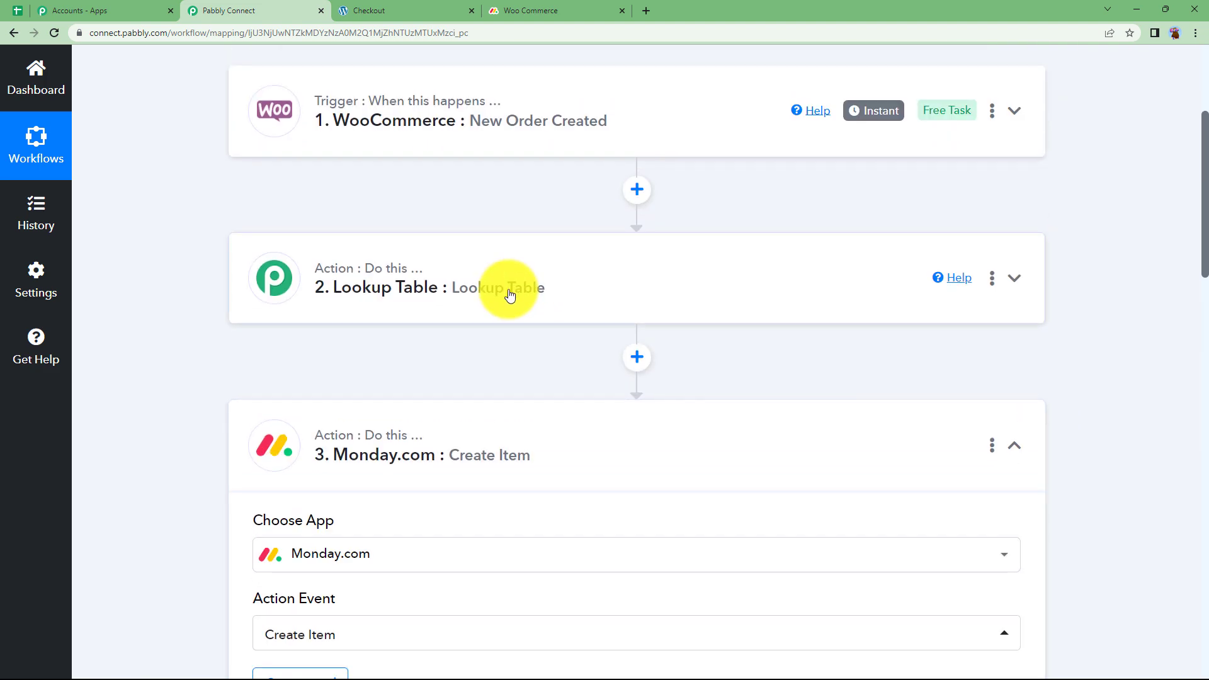
{"action": "left_click", "coordinate": [510, 295]}
{"action": "scroll", "coordinate": [216, 428], "scroll_direction": "down", "scroll_amount": 7}
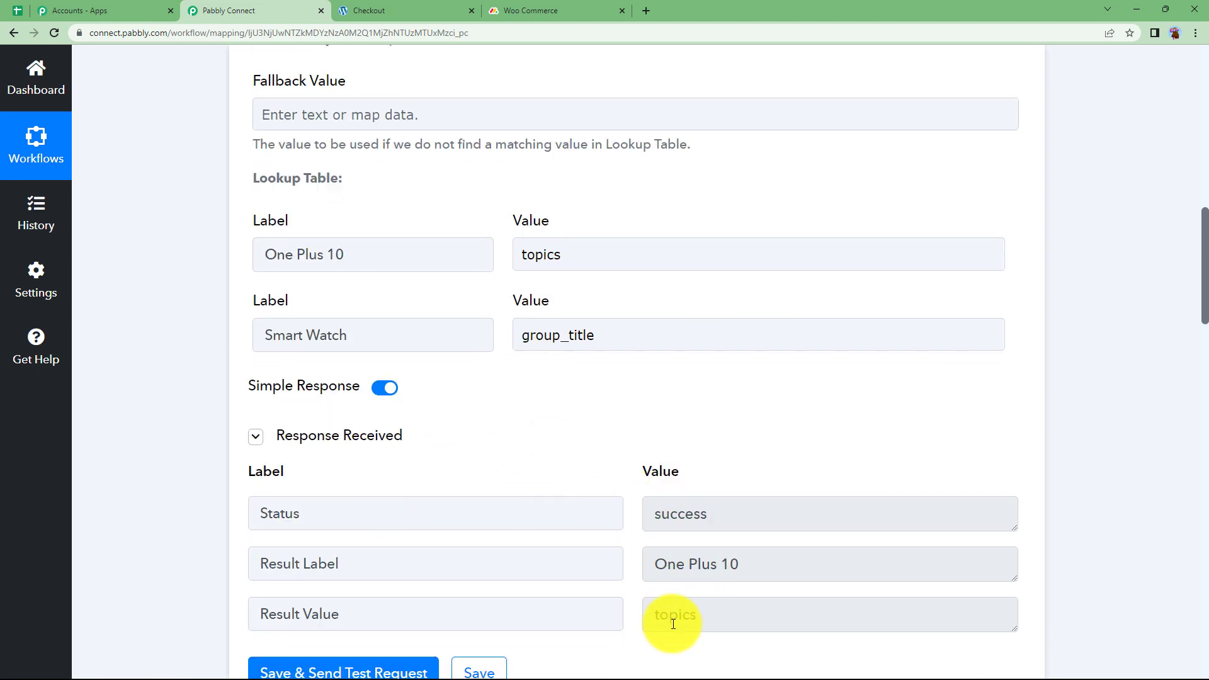
{"action": "scroll", "coordinate": [664, 612], "scroll_direction": "up", "scroll_amount": 8}
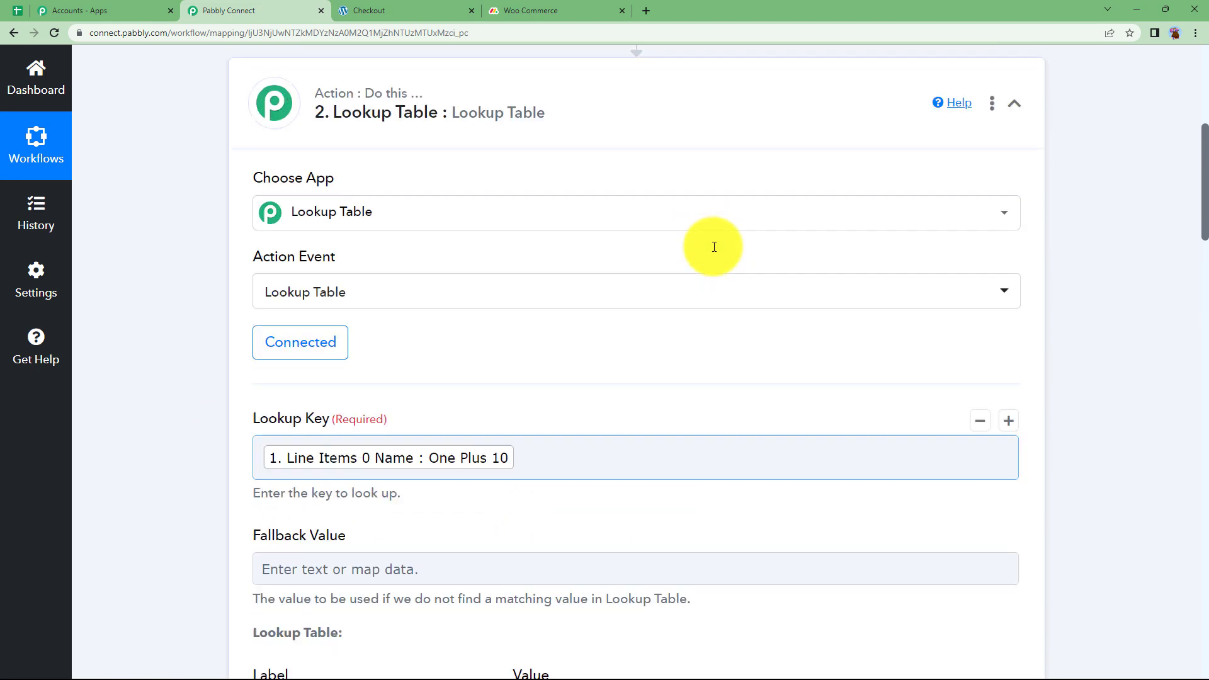
{"action": "left_click", "coordinate": [720, 175]}
{"action": "scroll", "coordinate": [367, 361], "scroll_direction": "down", "scroll_amount": 5}
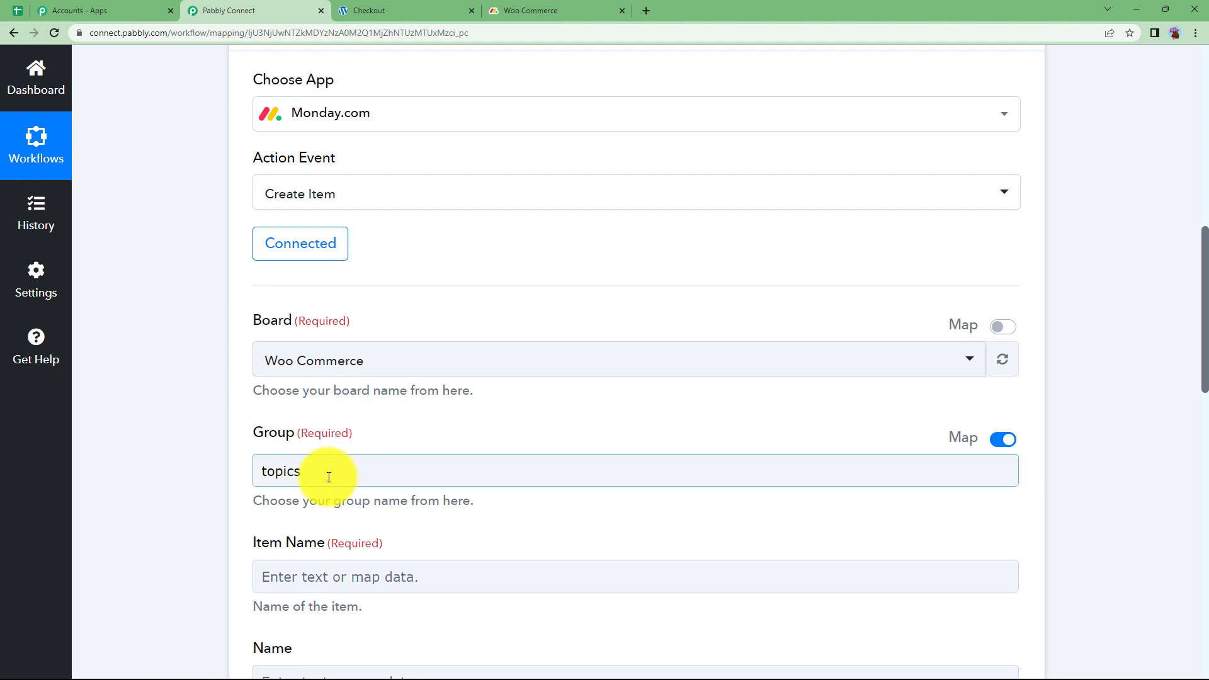
Replace the Group field's fixed value topics with the Result Value from the Lookup Table step
{"action": "left_click_drag", "start_coordinate": [308, 476], "coordinate": [225, 477]}
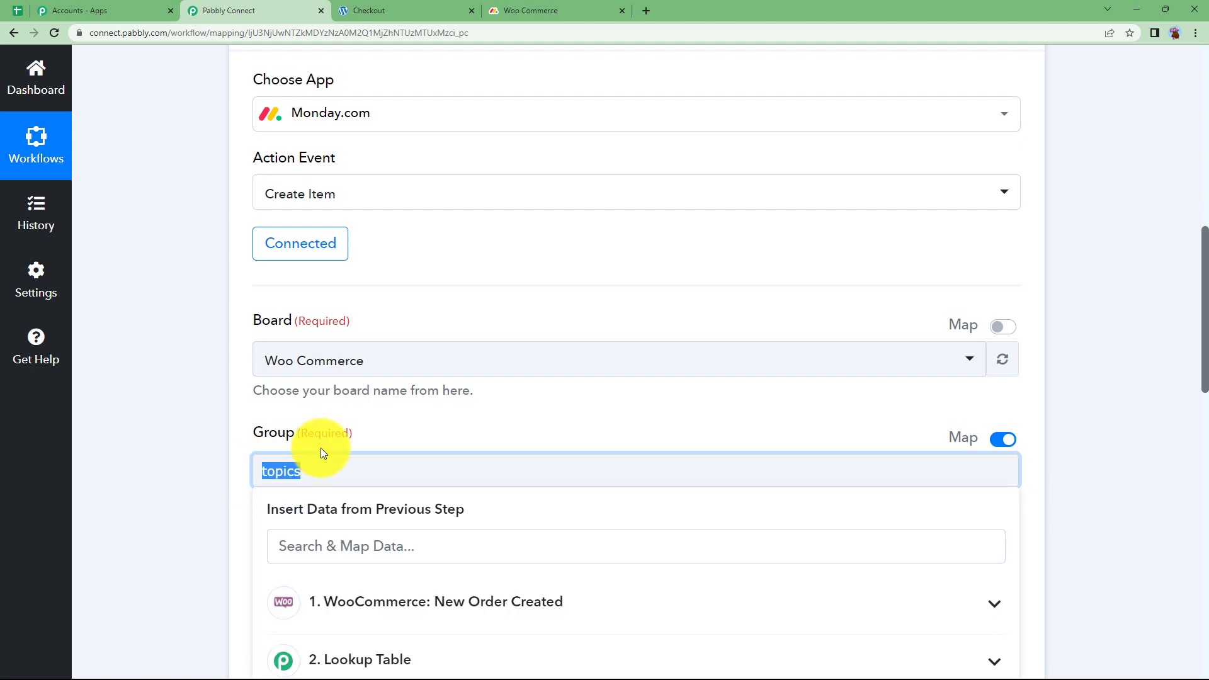
{"action": "key", "text": "BackSpace"}
{"action": "scroll", "coordinate": [319, 459], "scroll_direction": "down", "scroll_amount": 2}
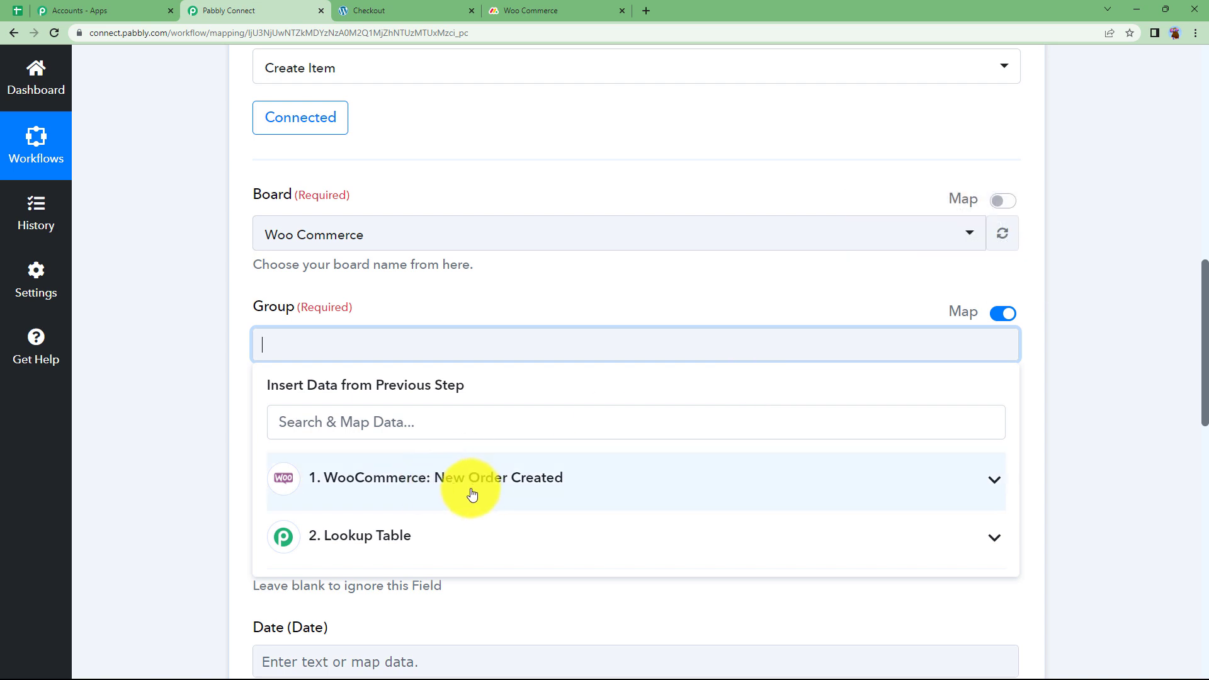
{"action": "scroll", "coordinate": [237, 399], "scroll_direction": "down", "scroll_amount": 2}
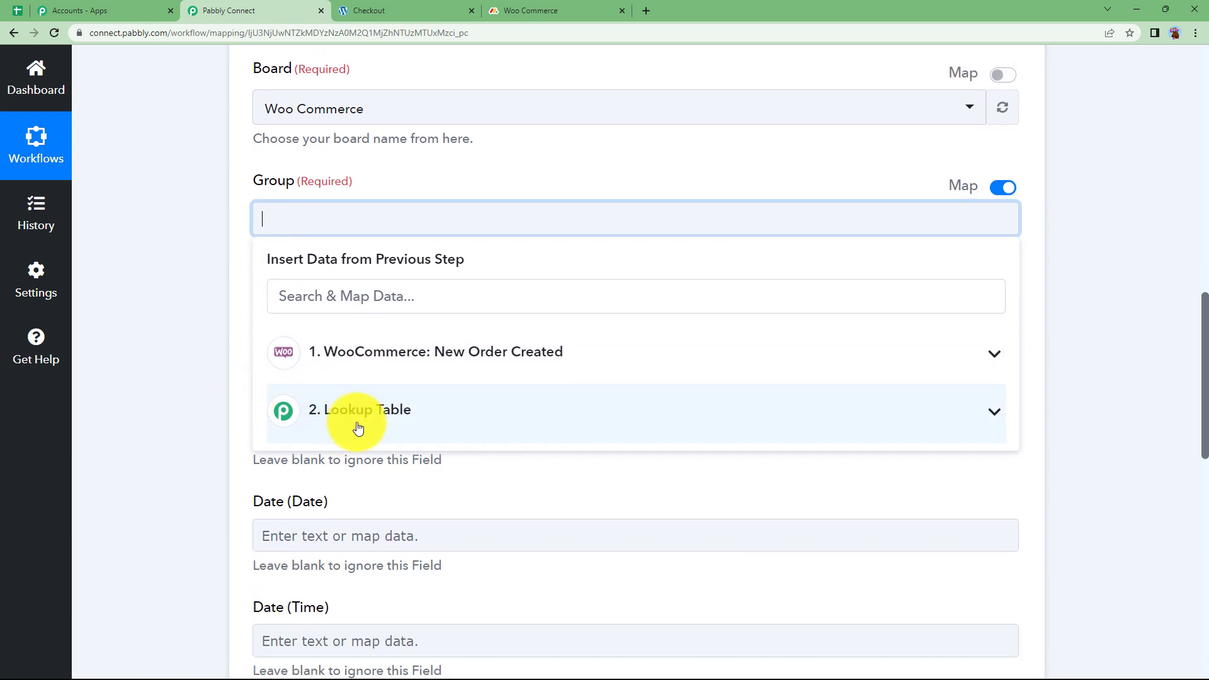
{"action": "left_click", "coordinate": [365, 428]}
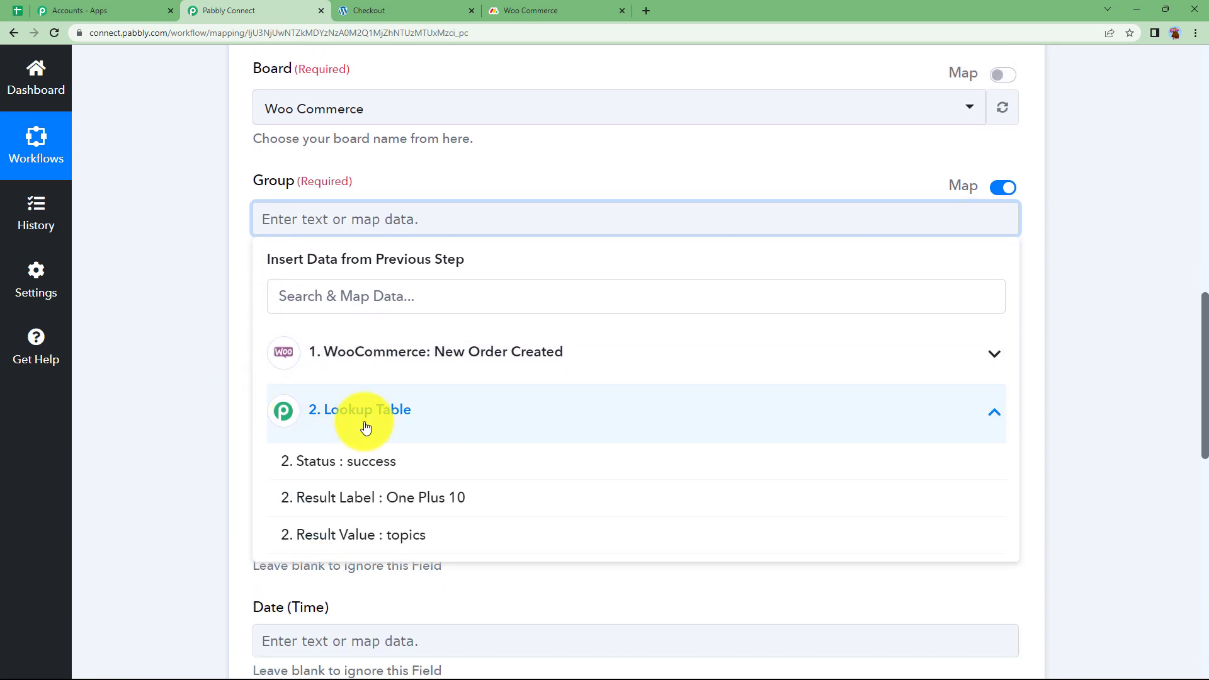
{"action": "left_click", "coordinate": [370, 545]}
{"action": "left_click", "coordinate": [228, 295]}
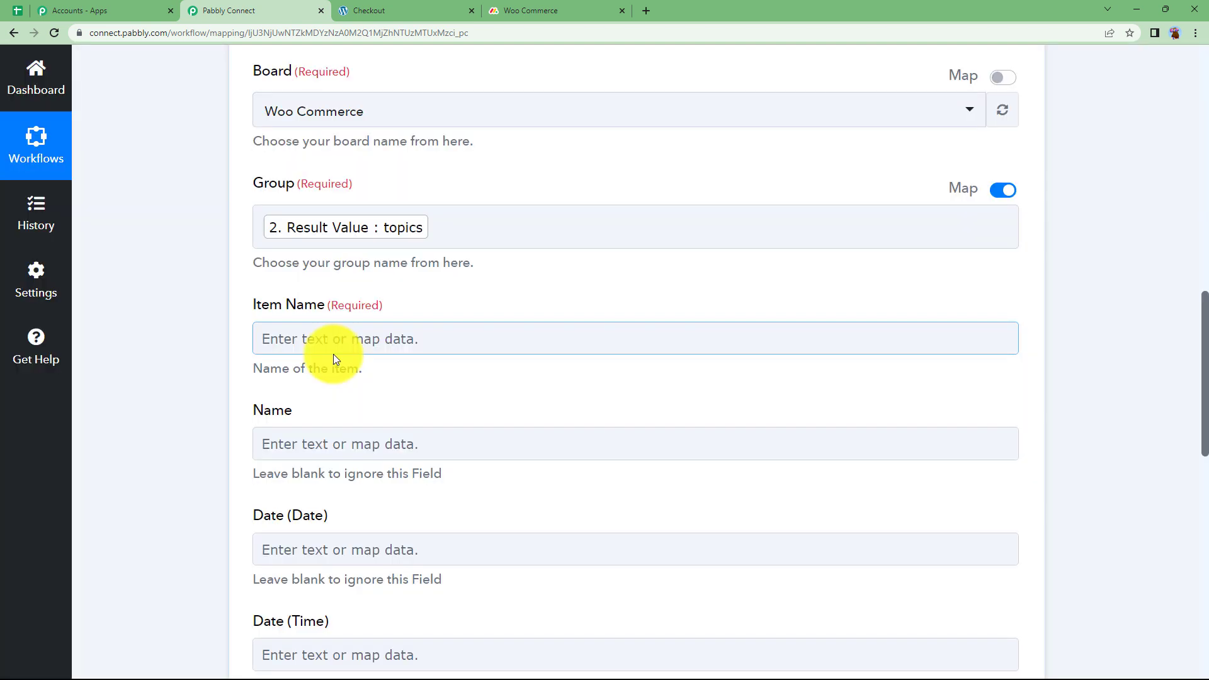
Map the Item Name field to the Shipping First Name and Shipping Last Name from the WooCommerce order
{"action": "left_click", "coordinate": [330, 336]}
{"action": "left_click", "coordinate": [393, 483]}
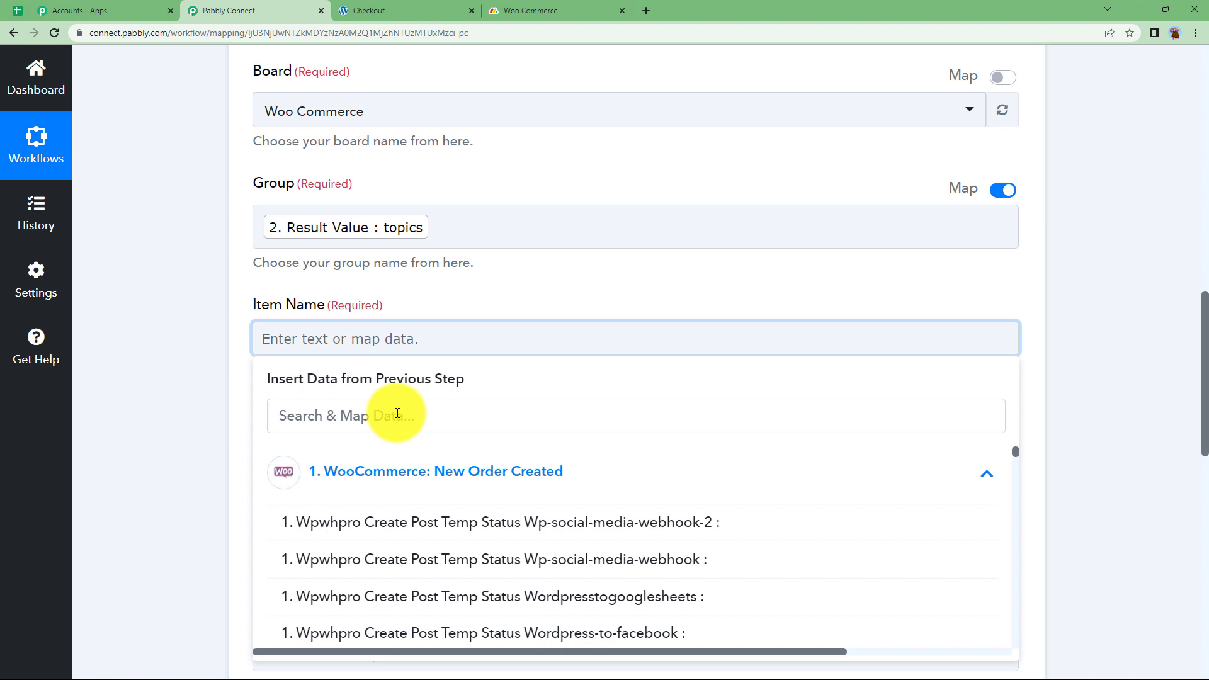
{"action": "left_click", "coordinate": [363, 419]}
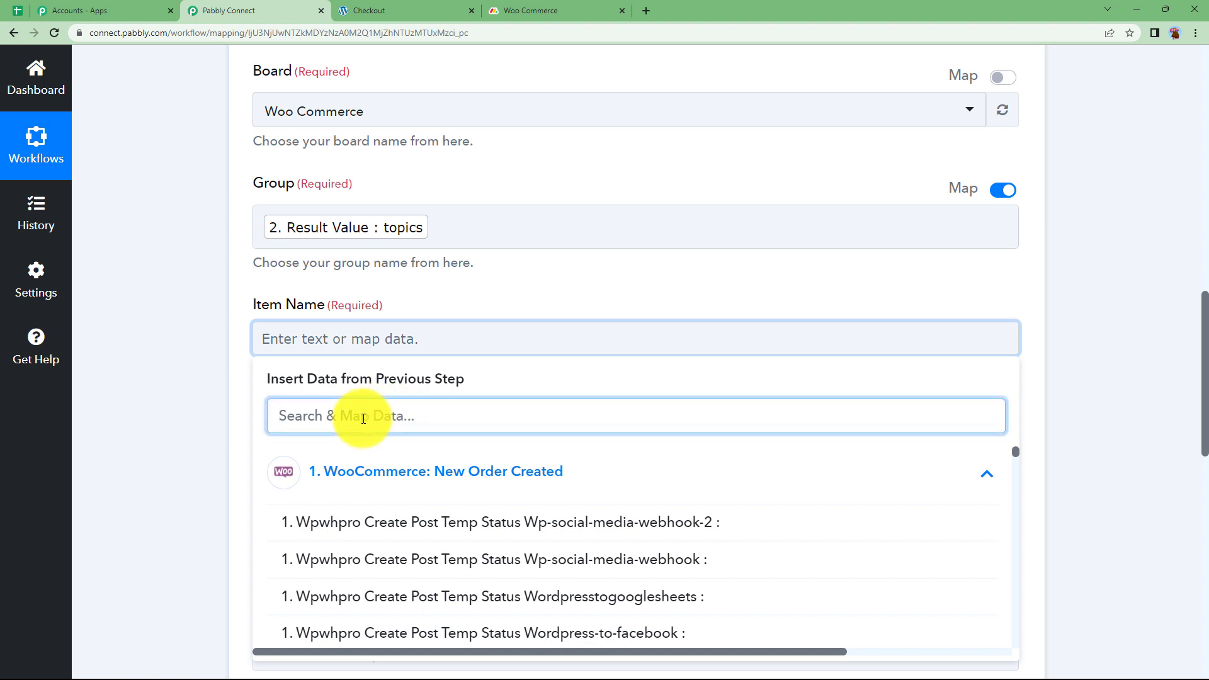
{"action": "type", "text": "dumm"}
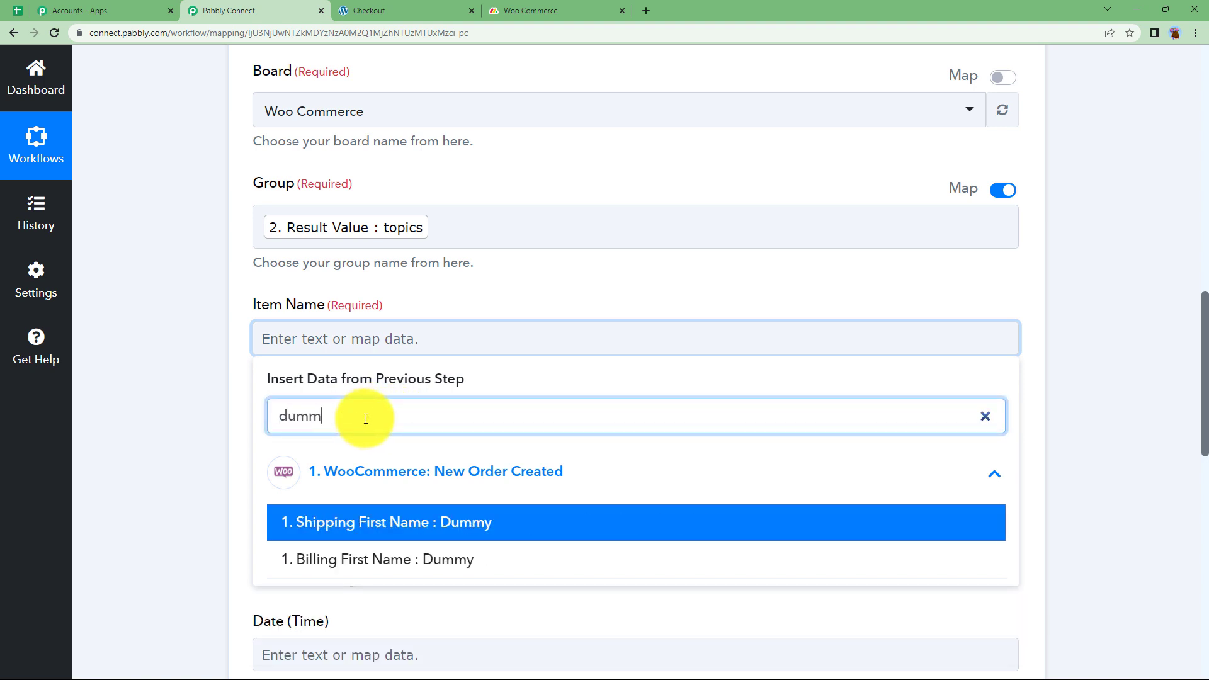
{"action": "left_click", "coordinate": [464, 532]}
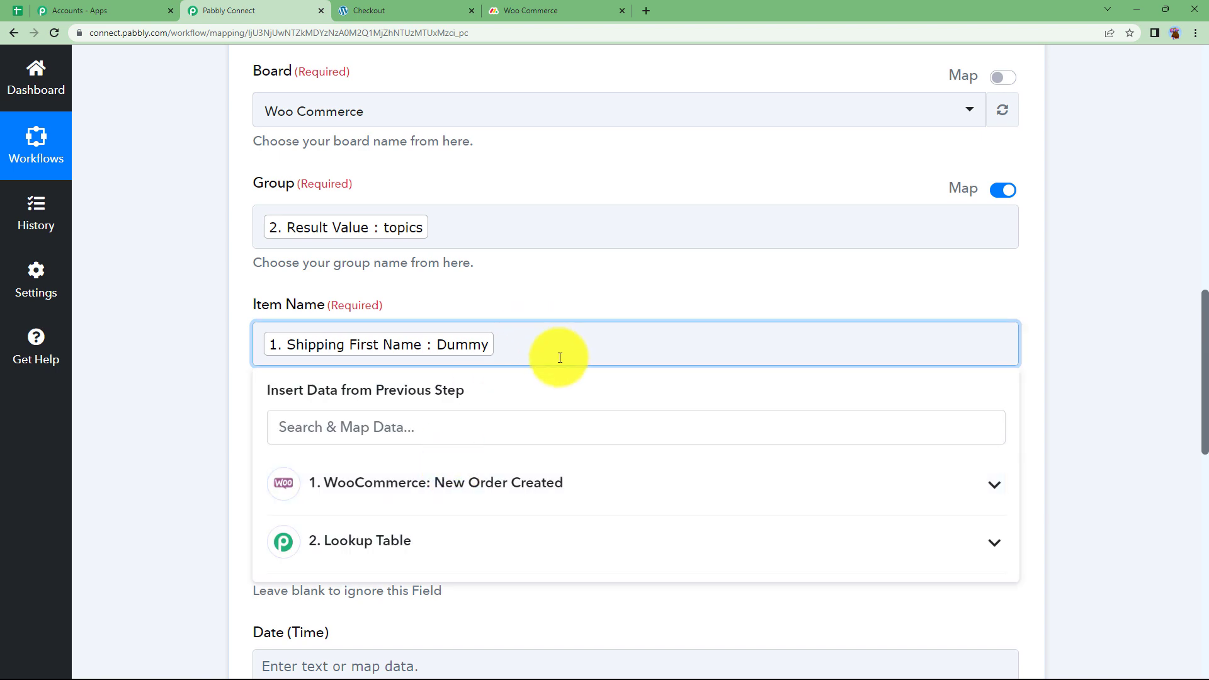
{"action": "left_click", "coordinate": [463, 423]}
{"action": "type", "text": "us"}
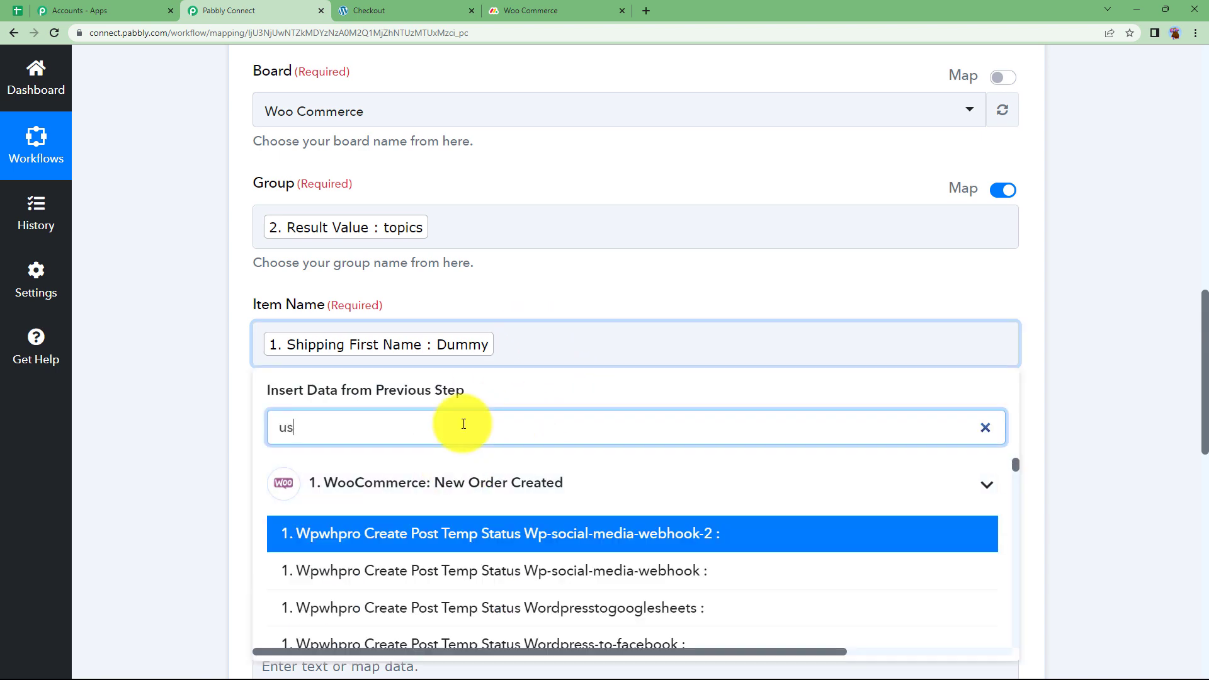
{"action": "type", "text": "er"}
{"action": "left_click", "coordinate": [472, 533]}
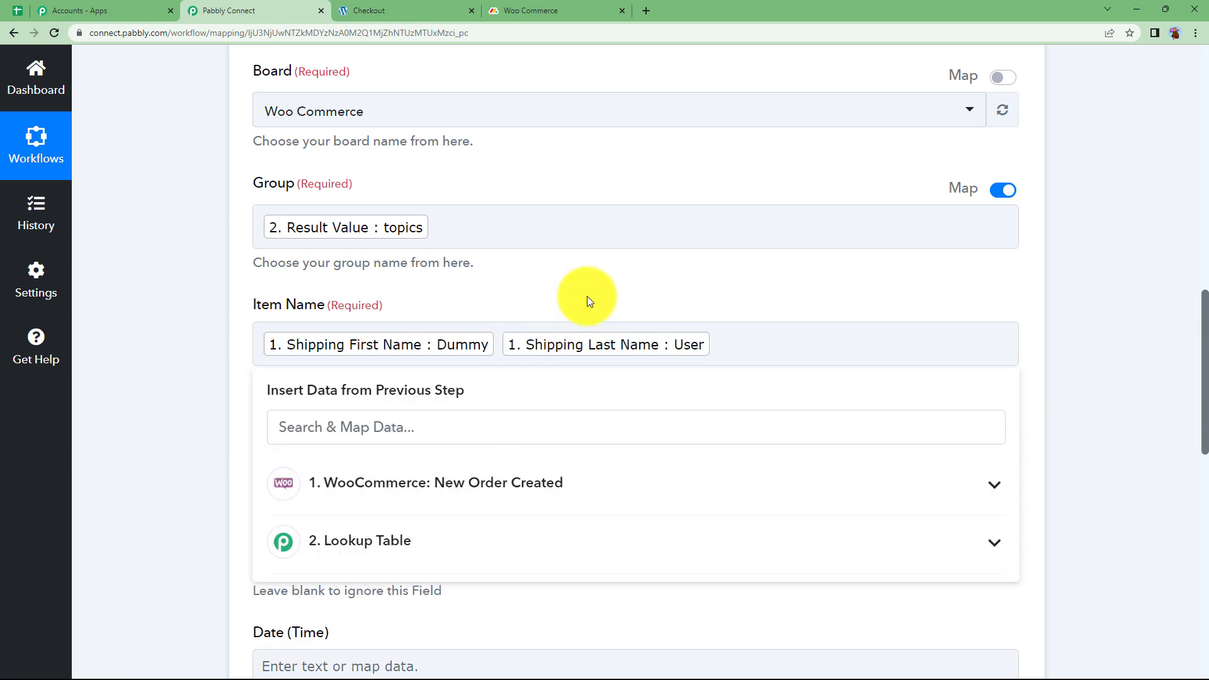
{"action": "left_click", "coordinate": [587, 296]}
Check the columns of the Woo Commerce board in monday.com, and search the order data for date values from the Date (Date) field
{"action": "scroll", "coordinate": [184, 433], "scroll_direction": "down", "scroll_amount": 2}
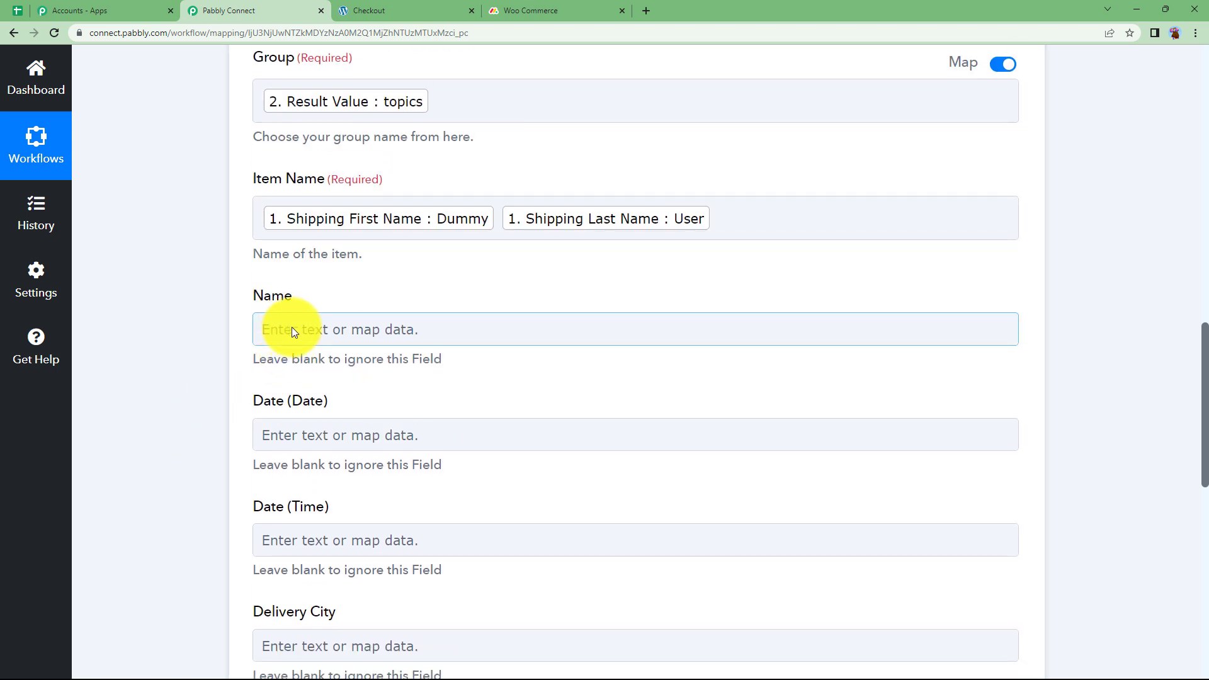
{"action": "left_click", "coordinate": [566, 10]}
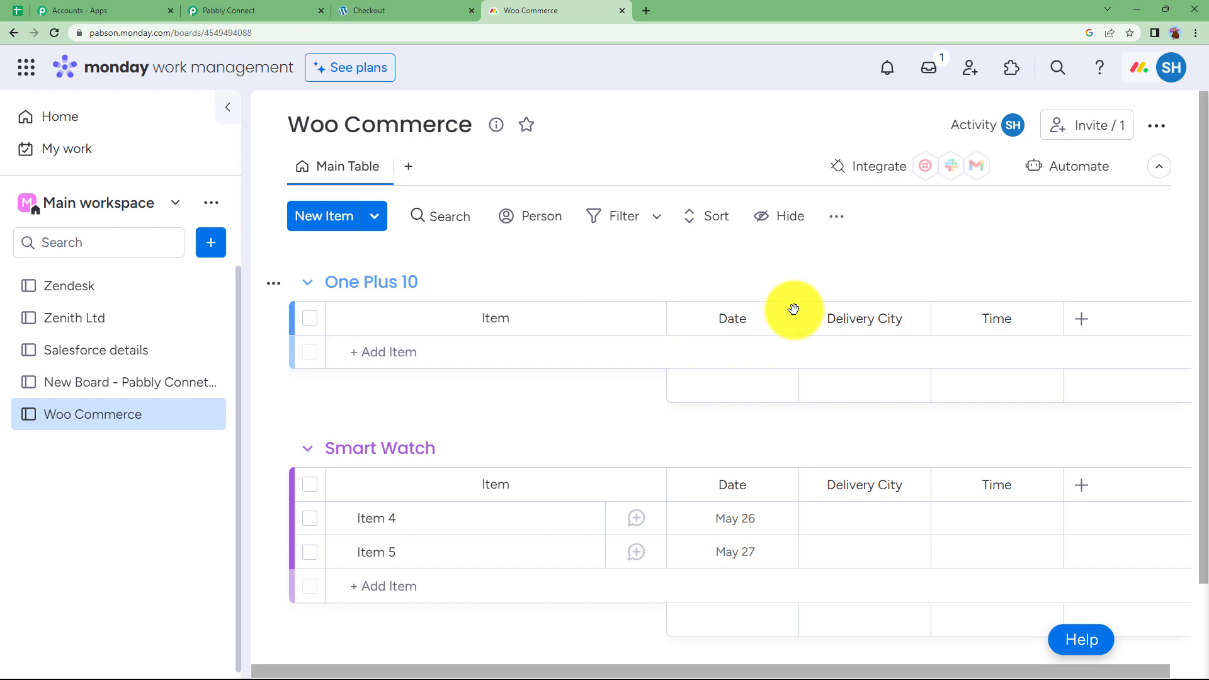
{"action": "left_click", "coordinate": [227, 10]}
{"action": "scroll", "coordinate": [395, 251], "scroll_direction": "down", "scroll_amount": 2}
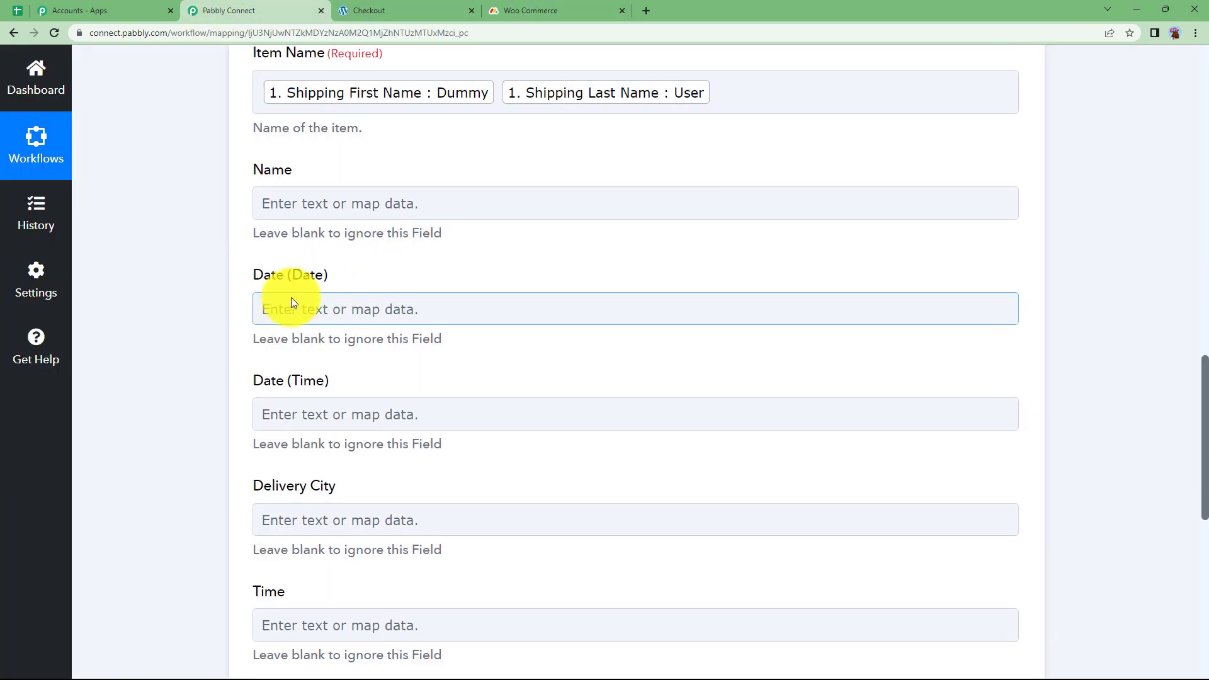
{"action": "left_click", "coordinate": [306, 316]}
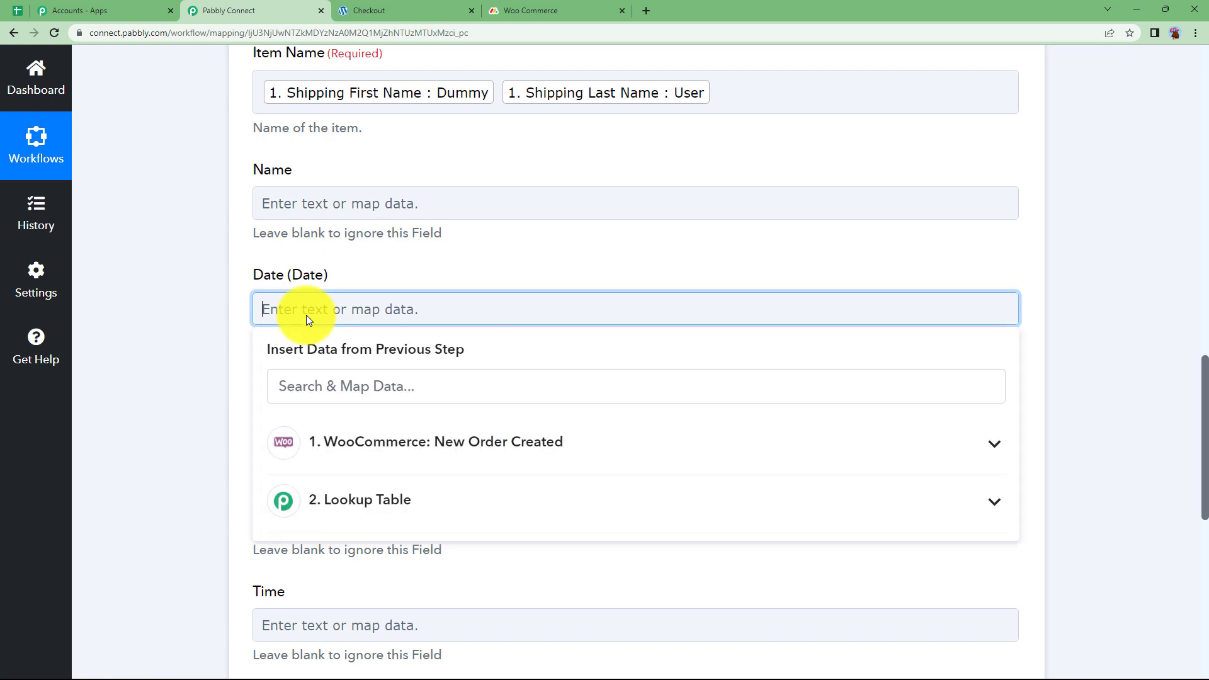
{"action": "left_click", "coordinate": [371, 460]}
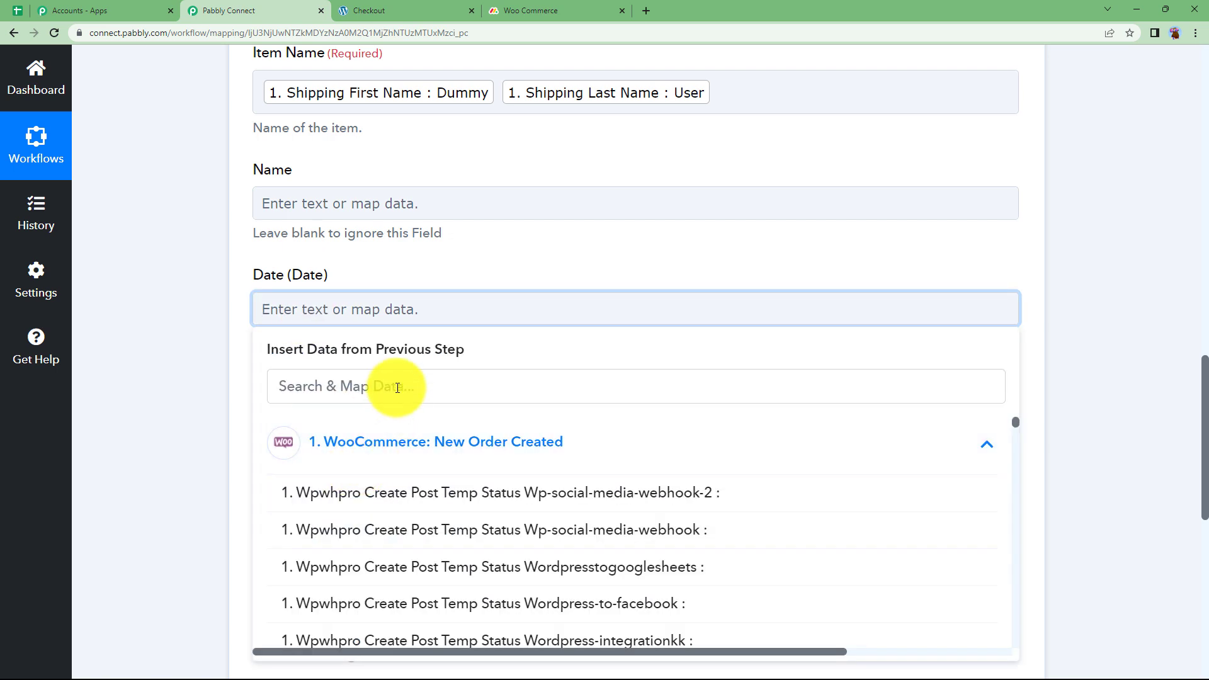
{"action": "left_click", "coordinate": [397, 387]}
{"action": "type", "text": "date"}
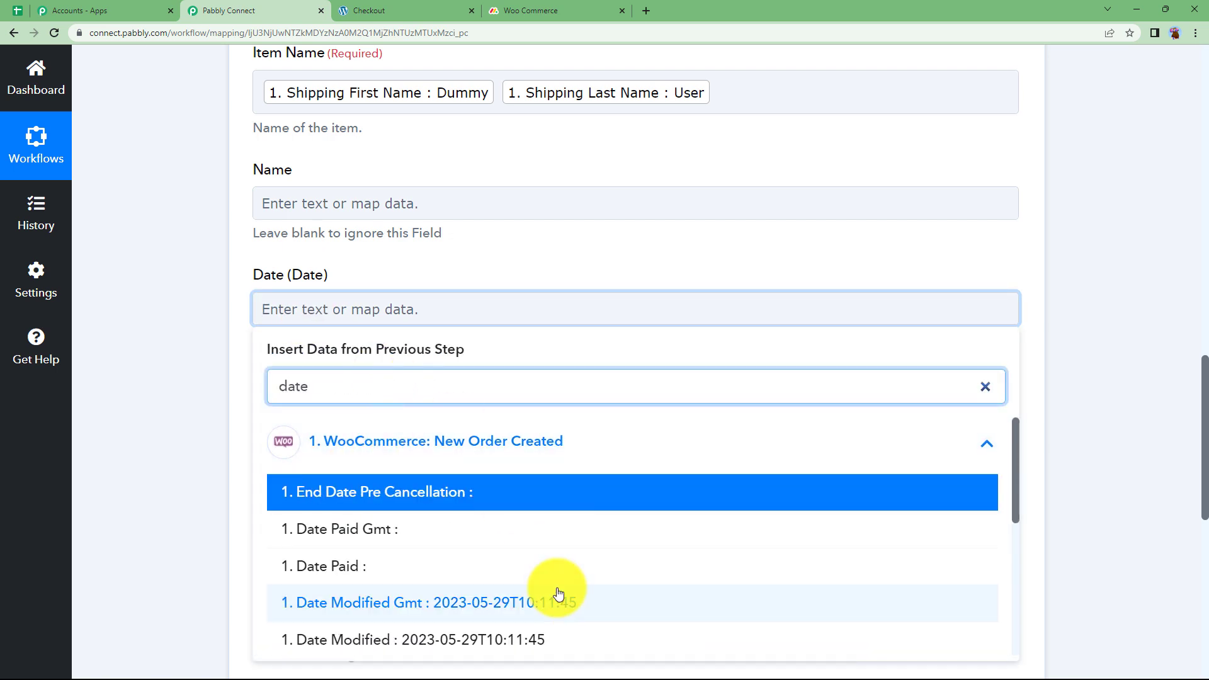
{"action": "scroll", "coordinate": [558, 593], "scroll_direction": "down", "scroll_amount": 2}
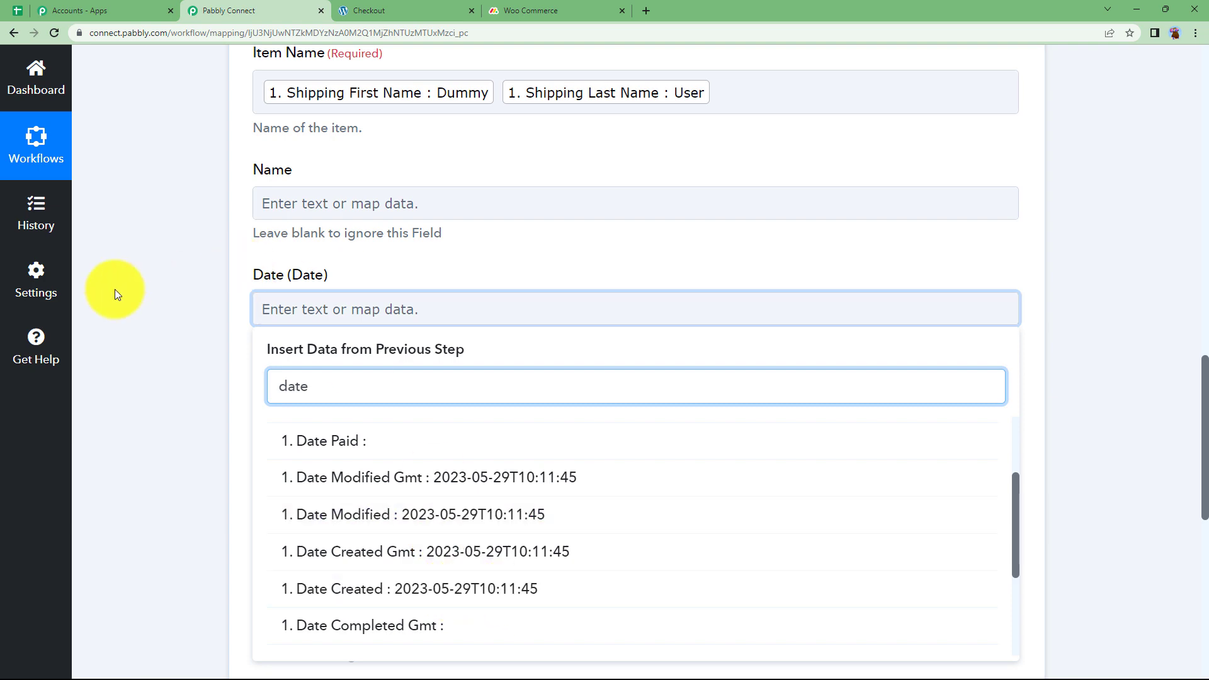
{"action": "left_click_drag", "start_coordinate": [114, 289], "coordinate": [207, 329]}
Insert a Text Formatter by Pabbly action between the Lookup Table and Monday.com steps, and check the board's date and time columns
{"action": "scroll", "coordinate": [231, 358], "scroll_direction": "up", "scroll_amount": 12}
{"action": "scroll", "coordinate": [232, 358], "scroll_direction": "up", "scroll_amount": 1}
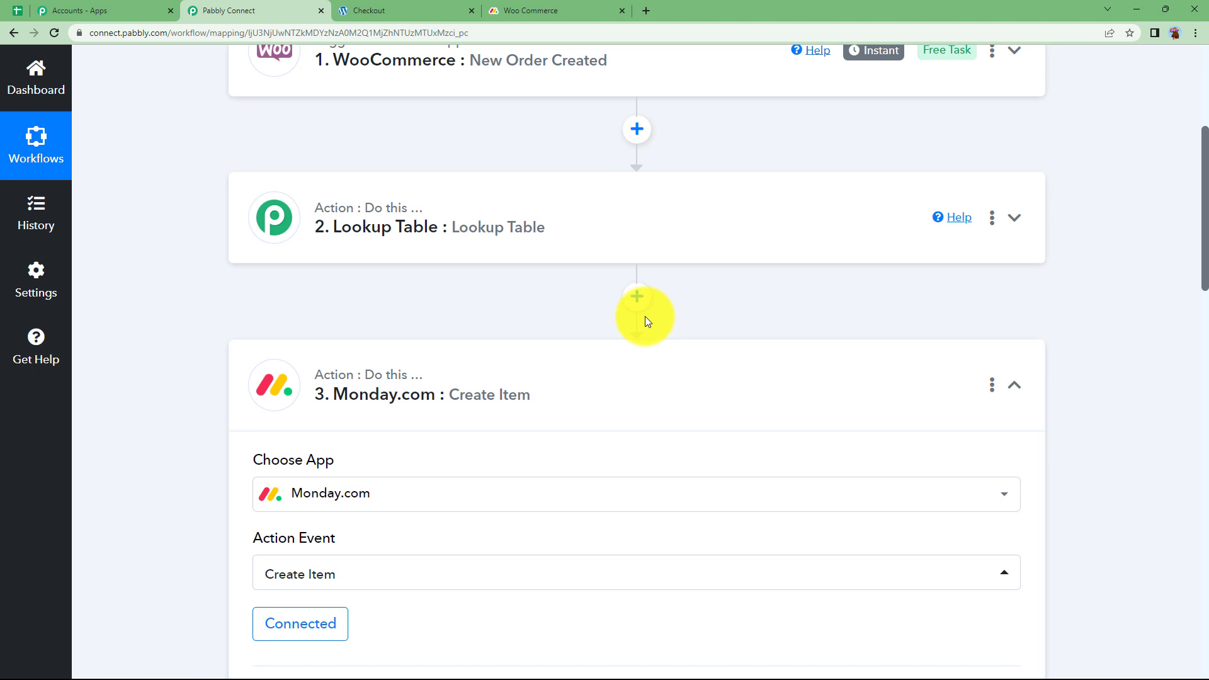
{"action": "left_click", "coordinate": [641, 296]}
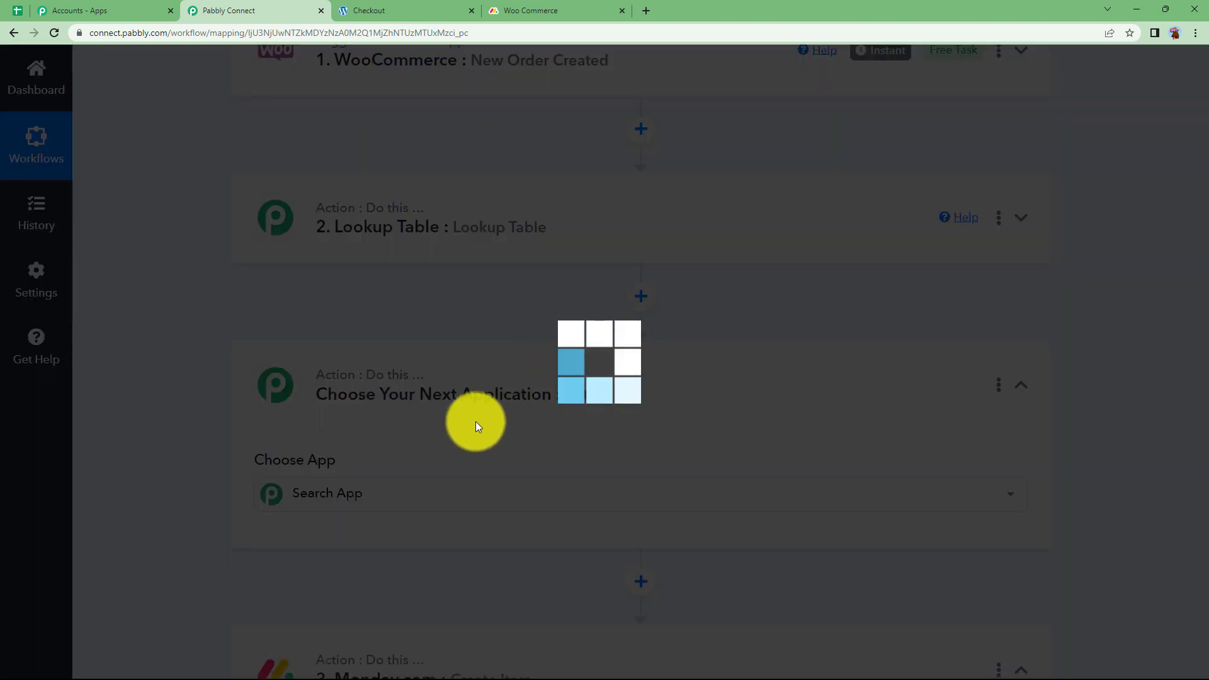
{"action": "type", "text": "text"}
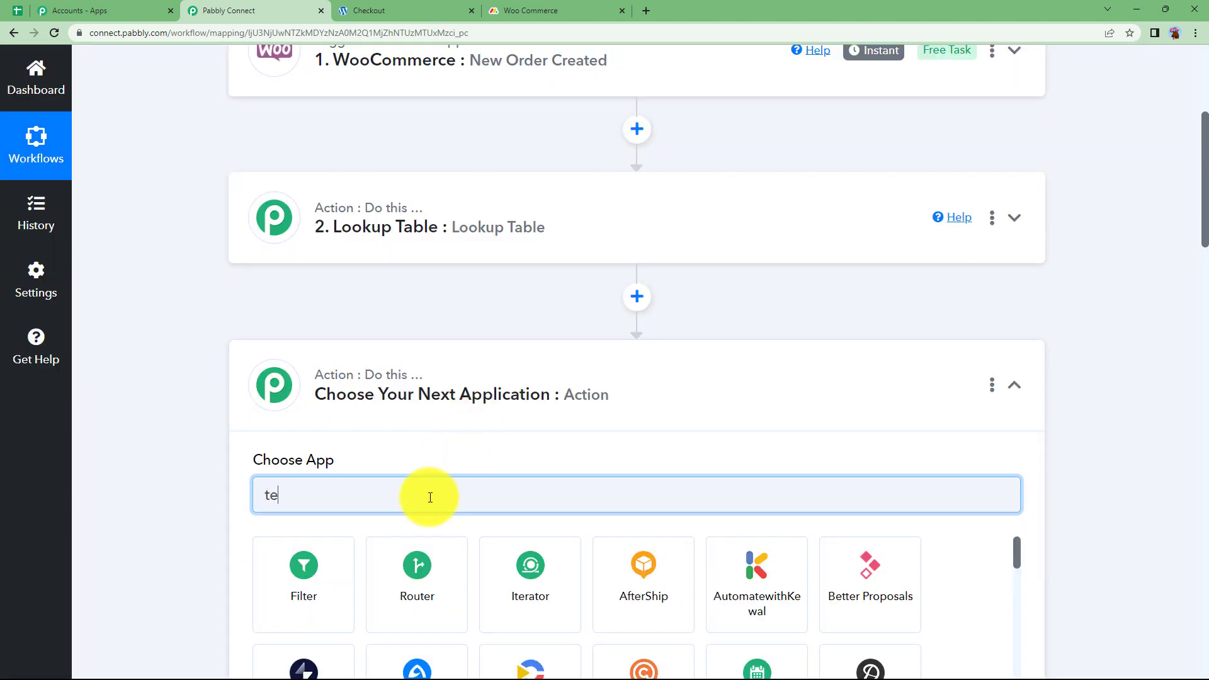
{"action": "left_click", "coordinate": [430, 563]}
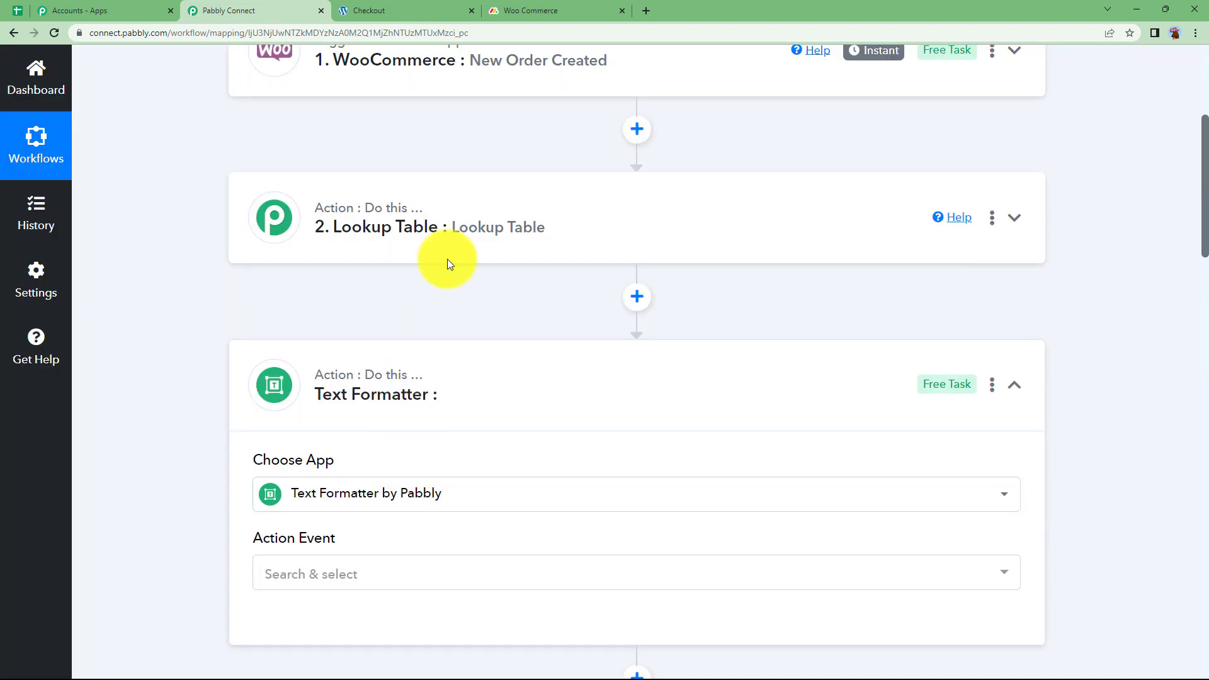
{"action": "left_click", "coordinate": [554, 10]}
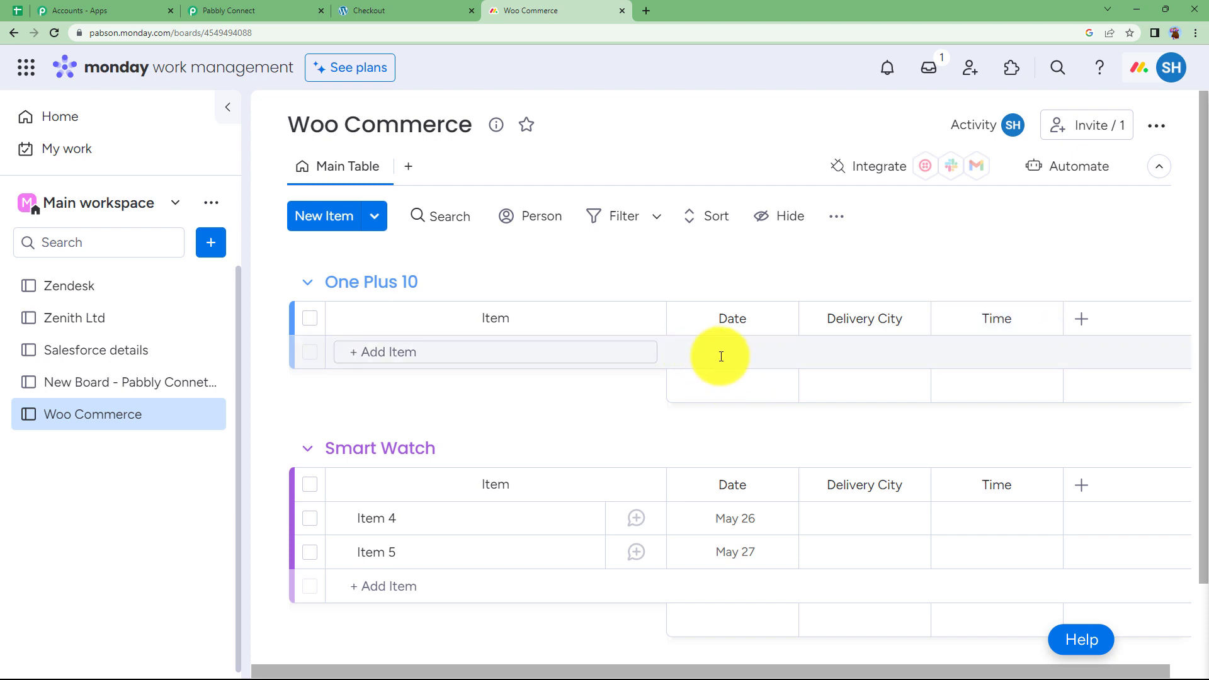
{"action": "left_click", "coordinate": [280, 11]}
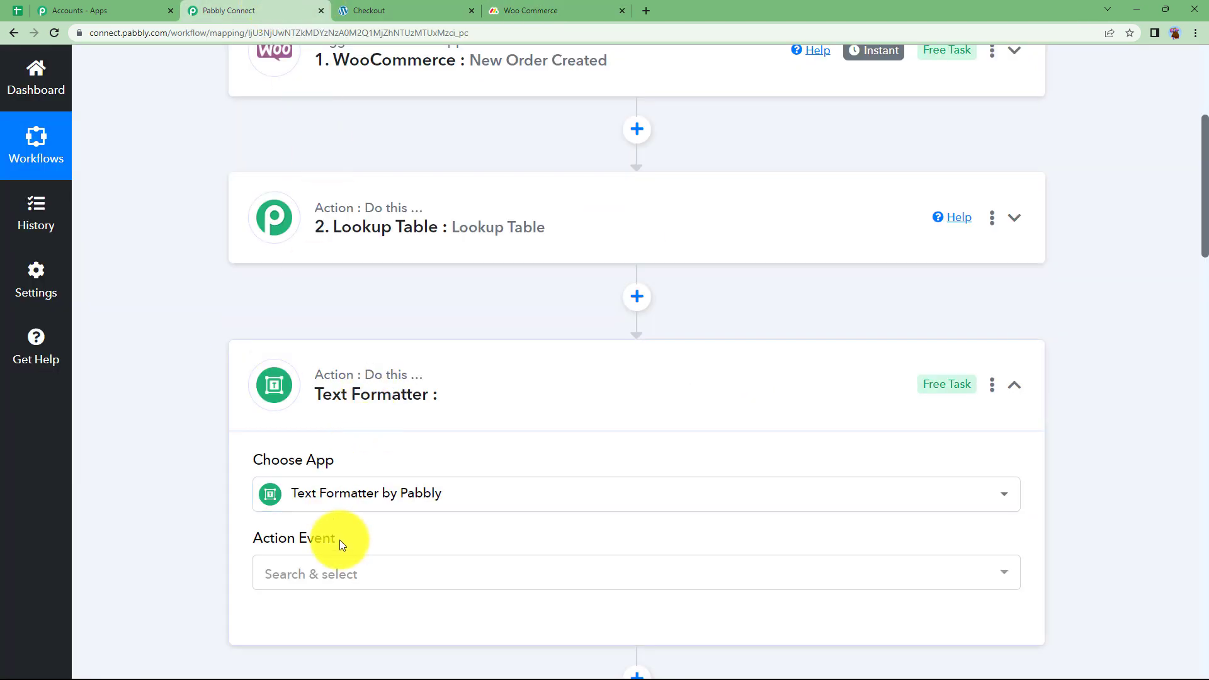
Set the Text Formatter's action event to Split Text and connect it
{"action": "left_click", "coordinate": [346, 576]}
{"action": "left_click", "coordinate": [359, 378]}
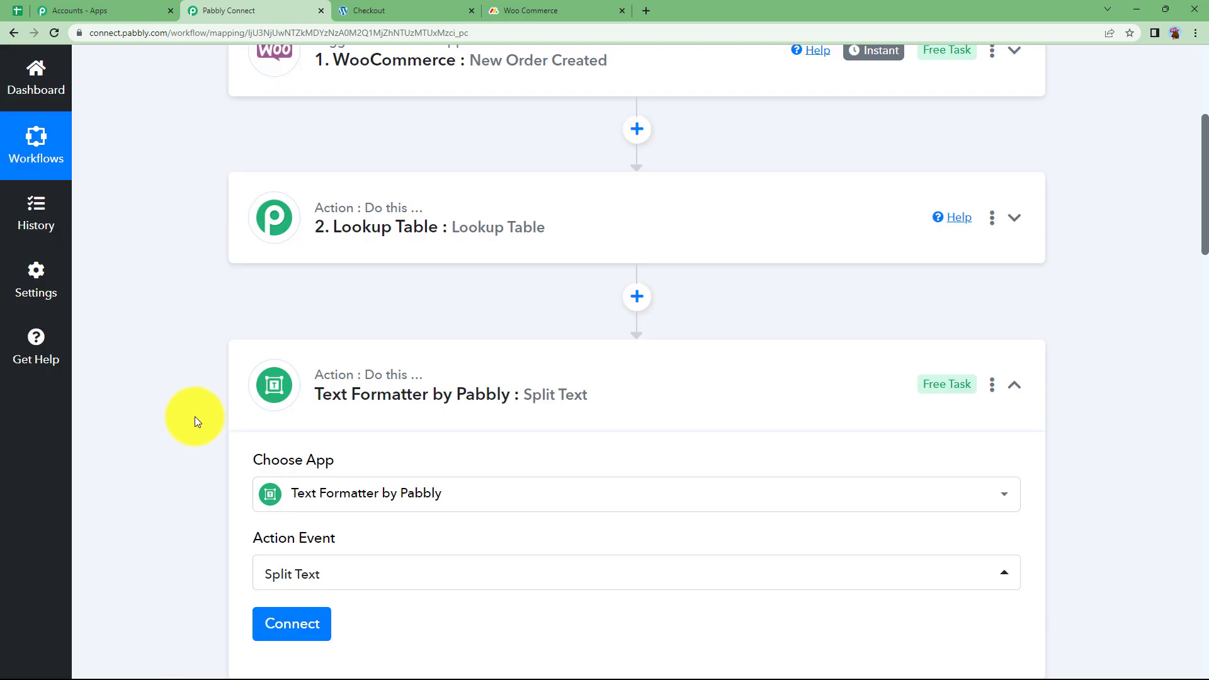
{"action": "scroll", "coordinate": [194, 417], "scroll_direction": "down", "scroll_amount": 3}
{"action": "left_click", "coordinate": [281, 434]}
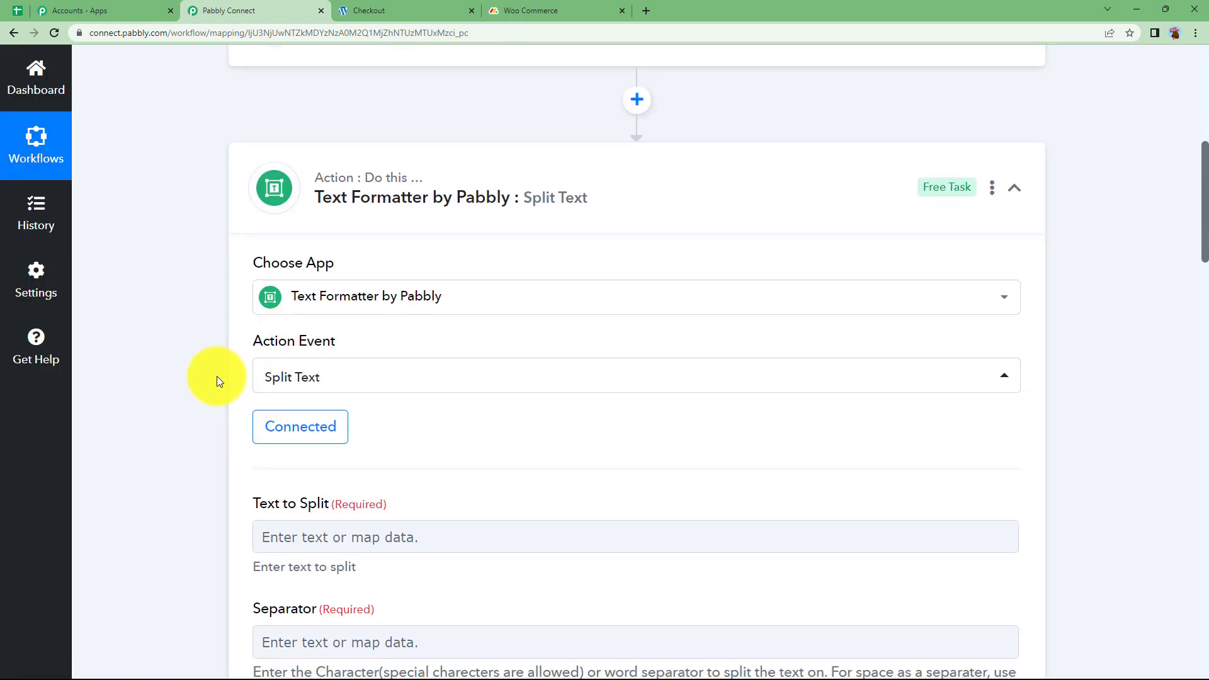
{"action": "scroll", "coordinate": [371, 162], "scroll_direction": "down", "scroll_amount": 2}
{"action": "scroll", "coordinate": [377, 170], "scroll_direction": "up", "scroll_amount": 3}
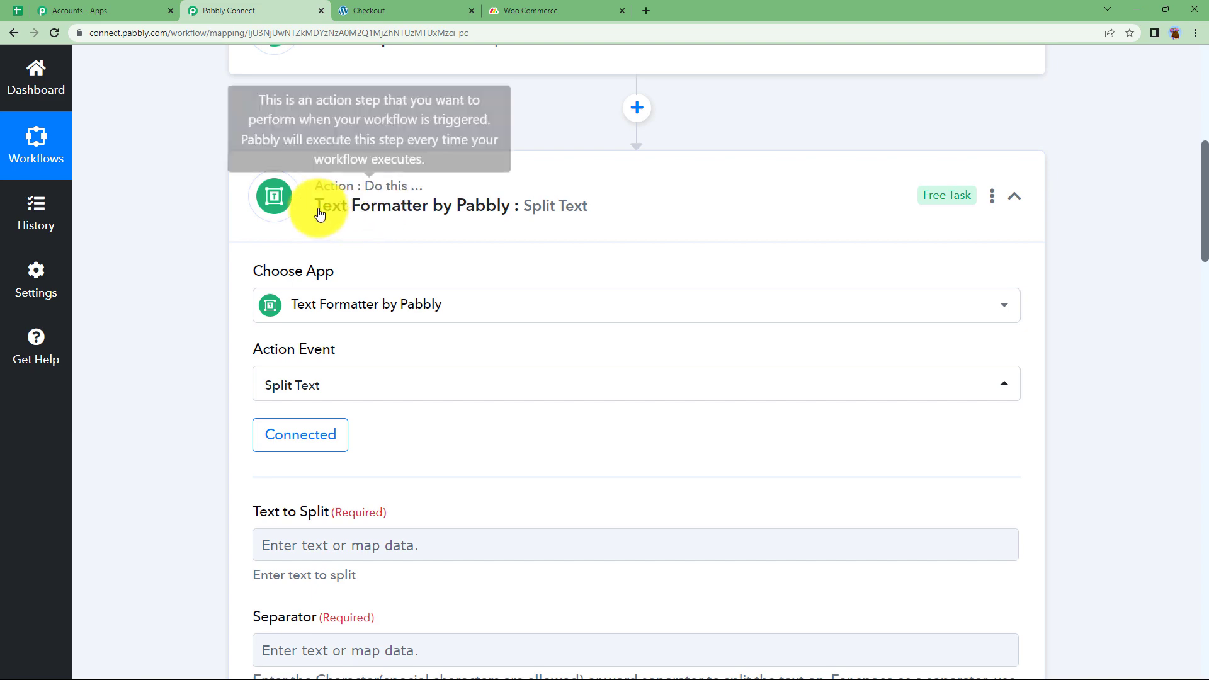
Map Text to Split to the WooCommerce order's Date Created value and set the separator to T
{"action": "scroll", "coordinate": [169, 293], "scroll_direction": "down", "scroll_amount": 4}
{"action": "left_click", "coordinate": [326, 287]}
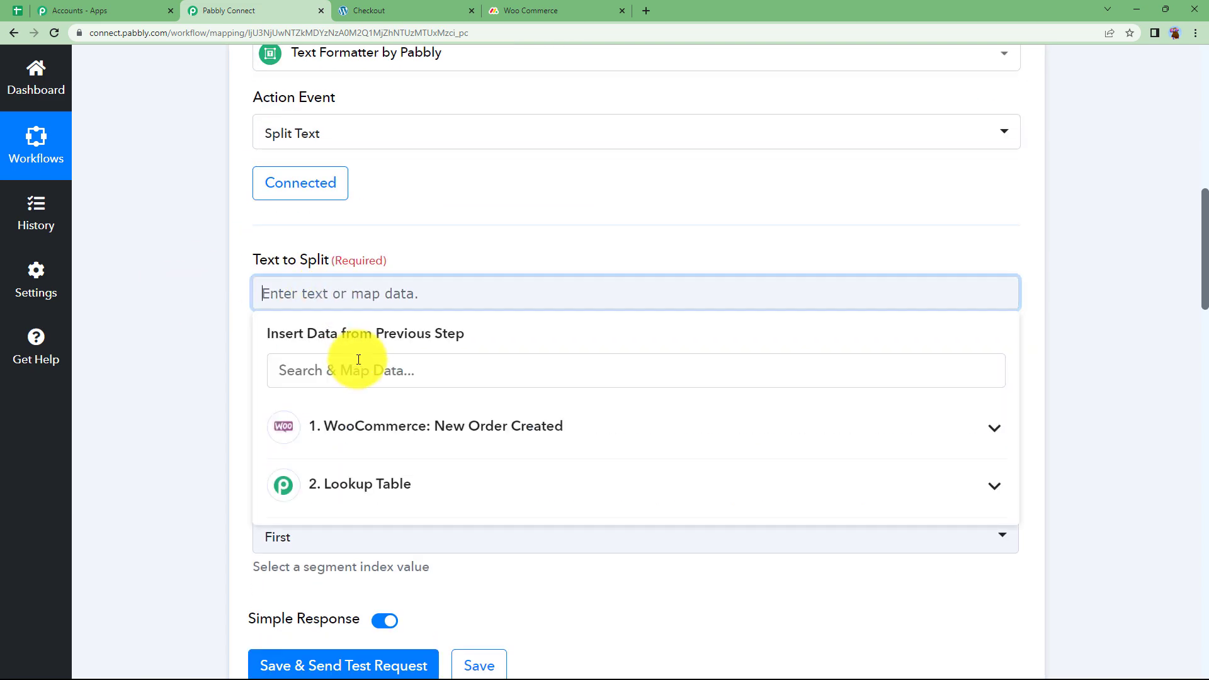
{"action": "left_click", "coordinate": [358, 372]}
{"action": "type", "text": "date"}
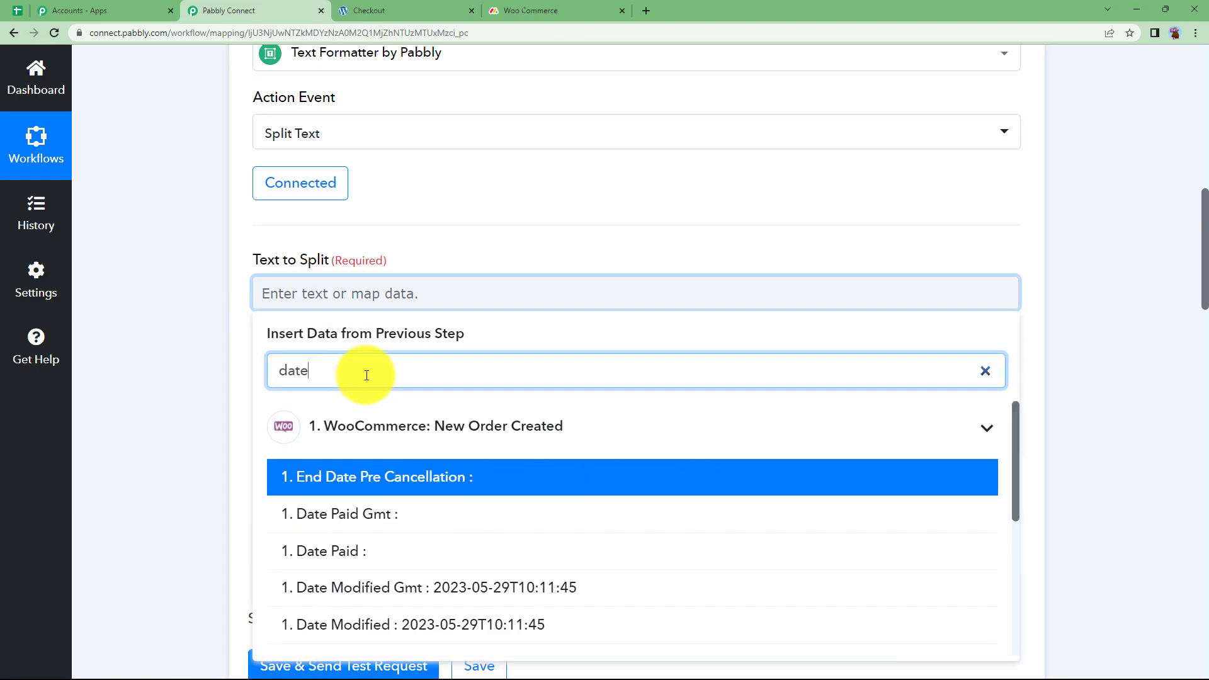
{"action": "scroll", "coordinate": [460, 554], "scroll_direction": "down", "scroll_amount": 3}
{"action": "left_click", "coordinate": [459, 504]}
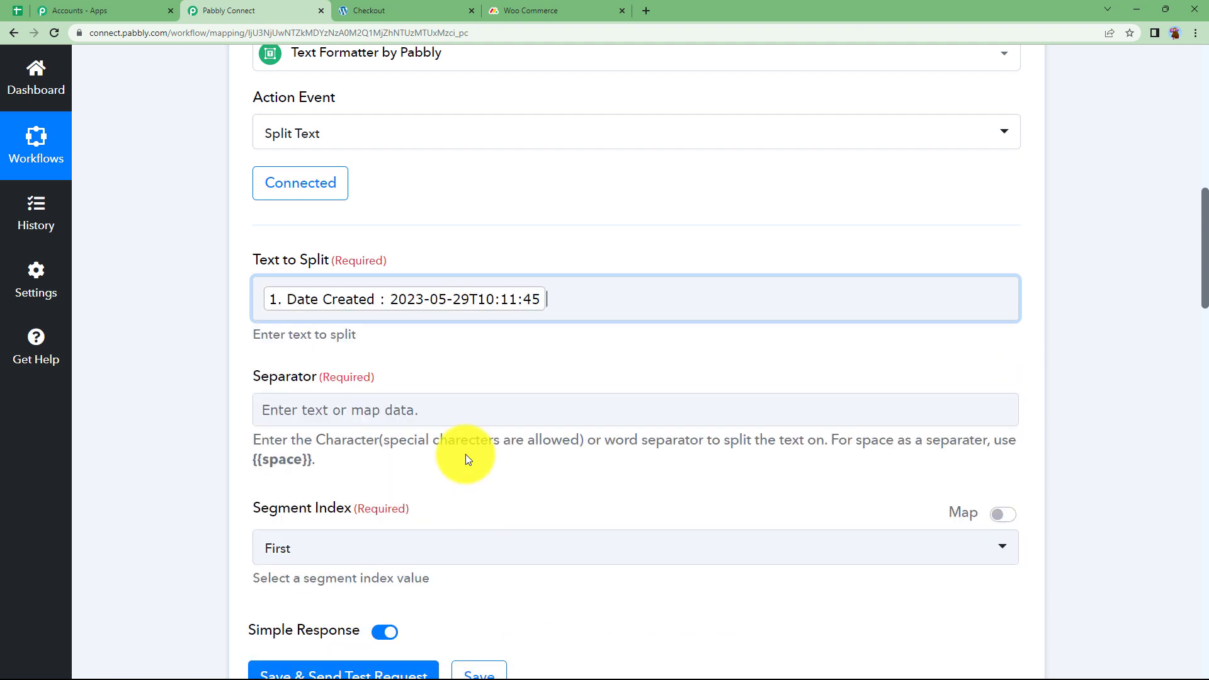
{"action": "left_click", "coordinate": [177, 416]}
{"action": "left_click", "coordinate": [360, 410]}
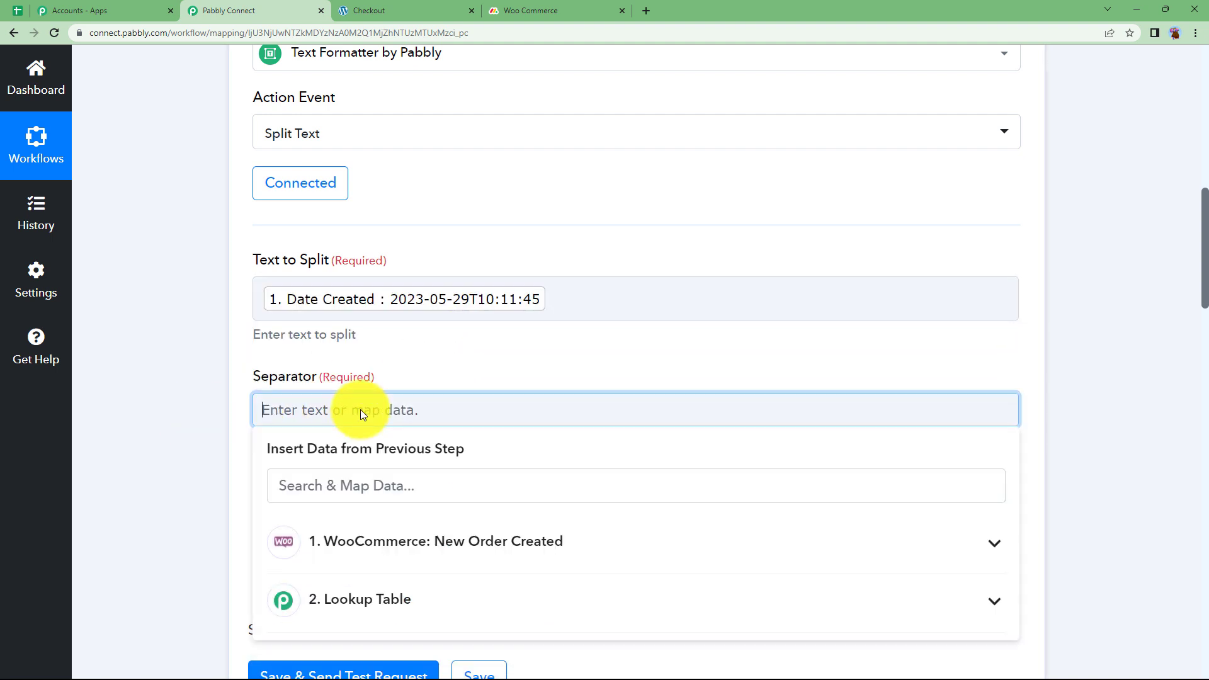
{"action": "type", "text": "T"}
{"action": "left_click", "coordinate": [238, 458]}
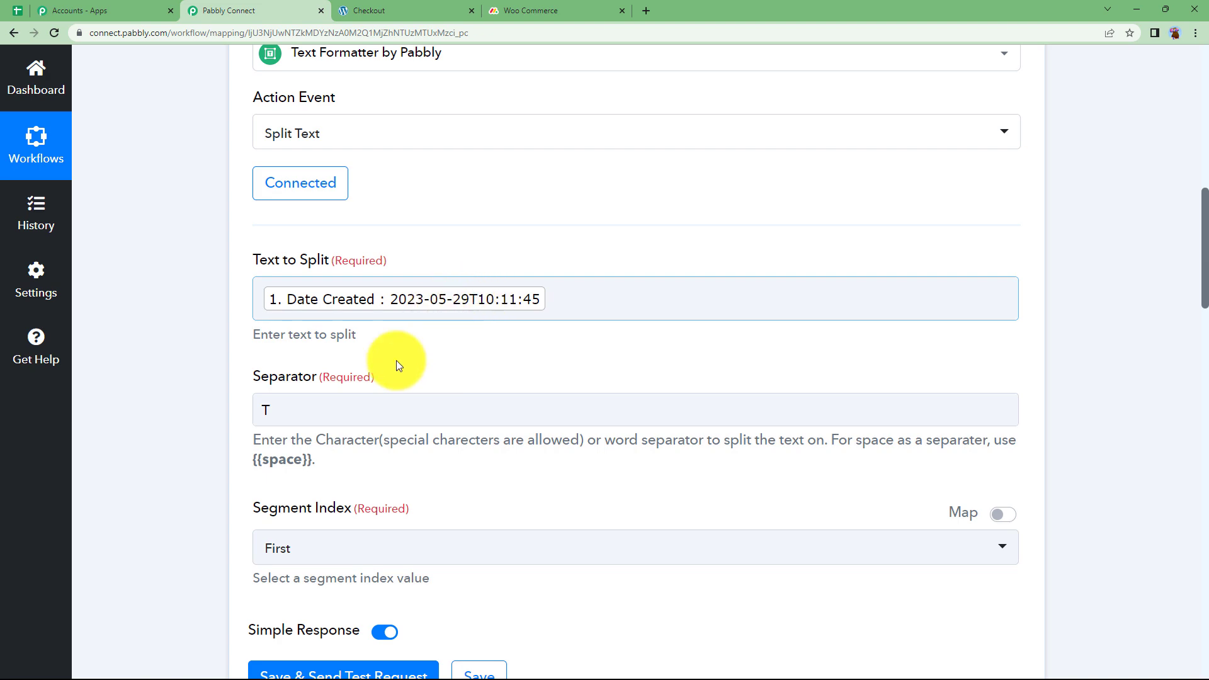
Set the Segment Index to All, then save the Split Text step and send a test request
{"action": "scroll", "coordinate": [252, 409], "scroll_direction": "down", "scroll_amount": 3}
{"action": "left_click", "coordinate": [334, 369]}
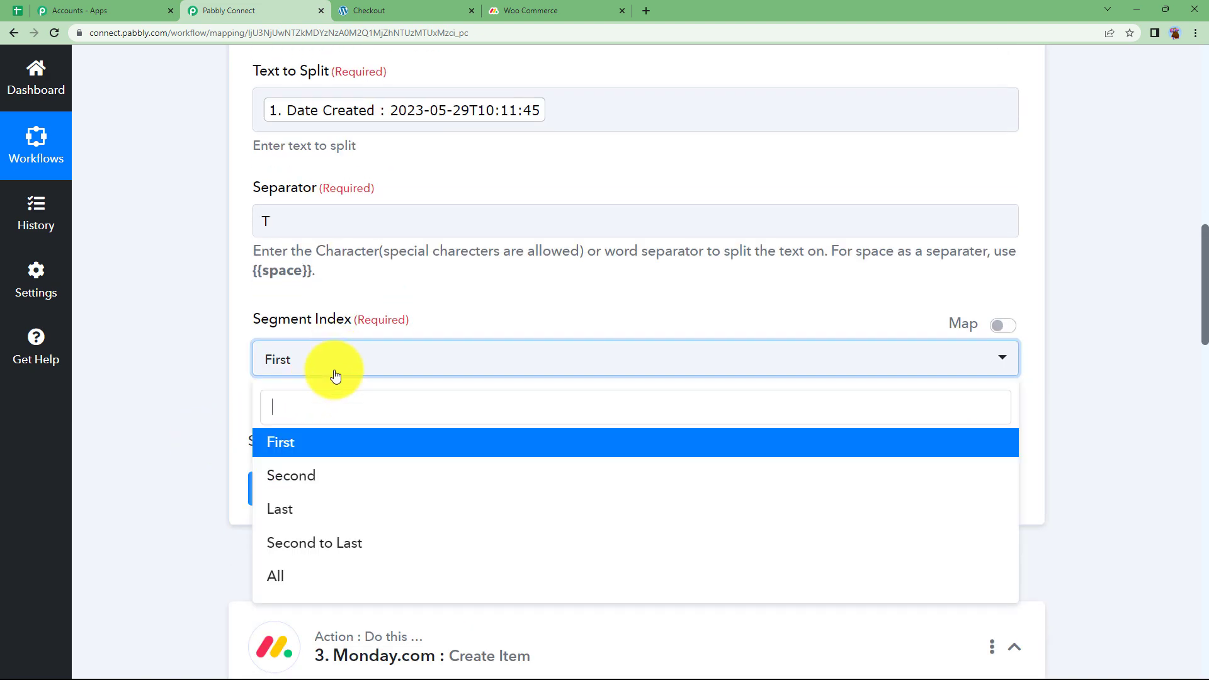
{"action": "left_click", "coordinate": [318, 586]}
{"action": "left_click", "coordinate": [311, 500]}
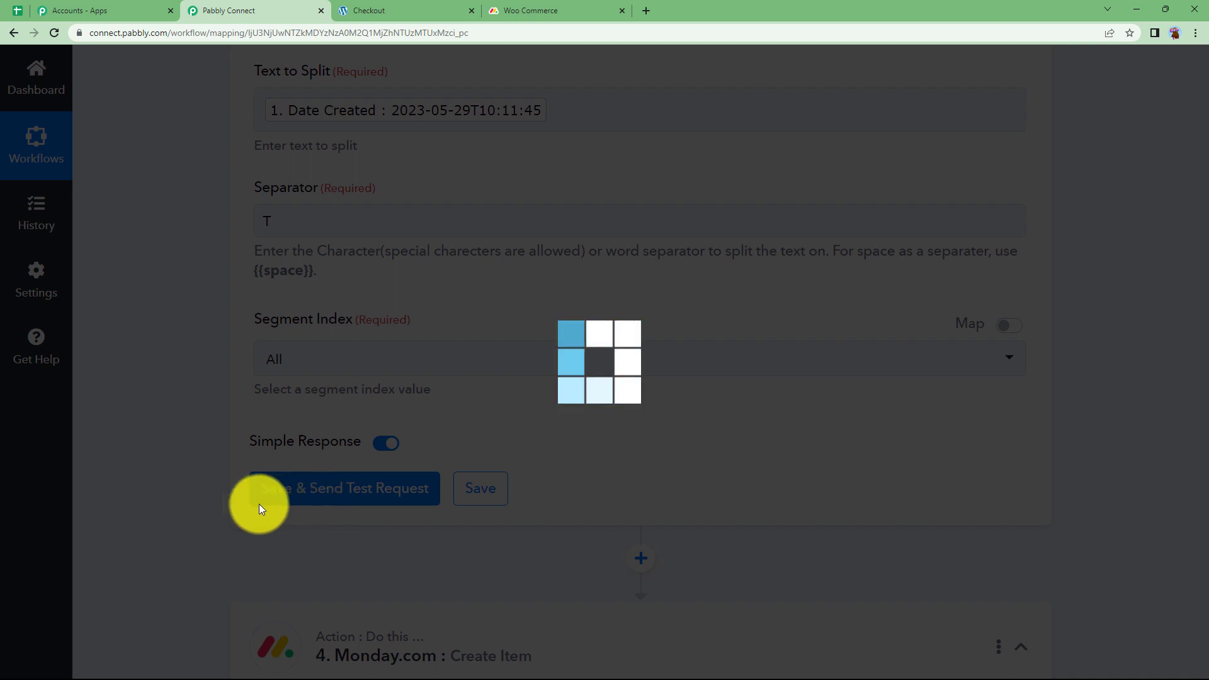
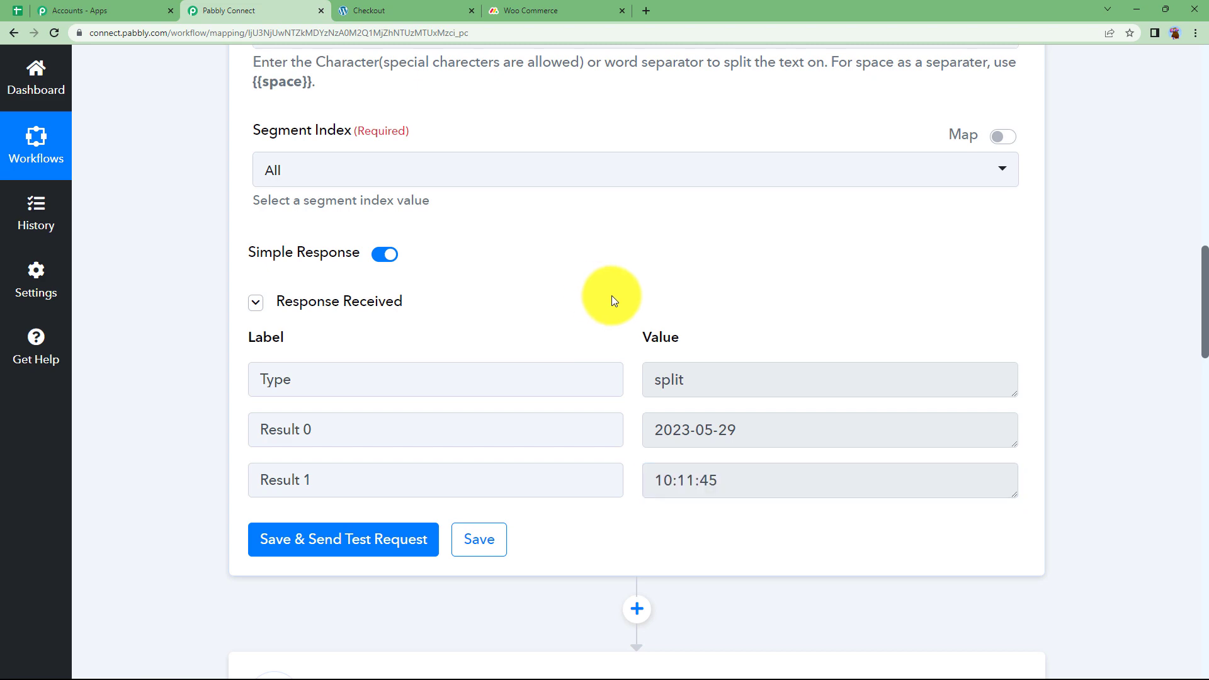
Collapse the Text Formatter step and reconnect the Monday.com Create Item step using the existing connection Monday.com #8
{"action": "left_click", "coordinate": [641, 375]}
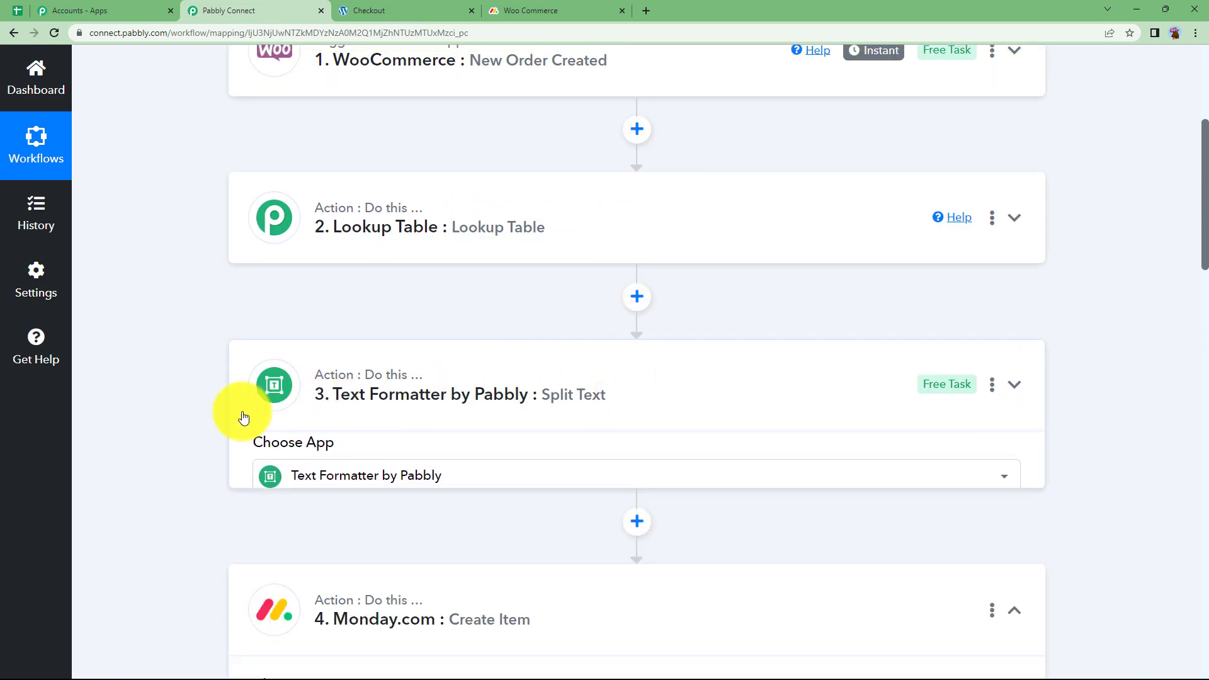
{"action": "scroll", "coordinate": [256, 391], "scroll_direction": "down", "scroll_amount": 5}
{"action": "scroll", "coordinate": [604, 182], "scroll_direction": "up", "scroll_amount": 1}
{"action": "scroll", "coordinate": [603, 183], "scroll_direction": "up", "scroll_amount": 2}
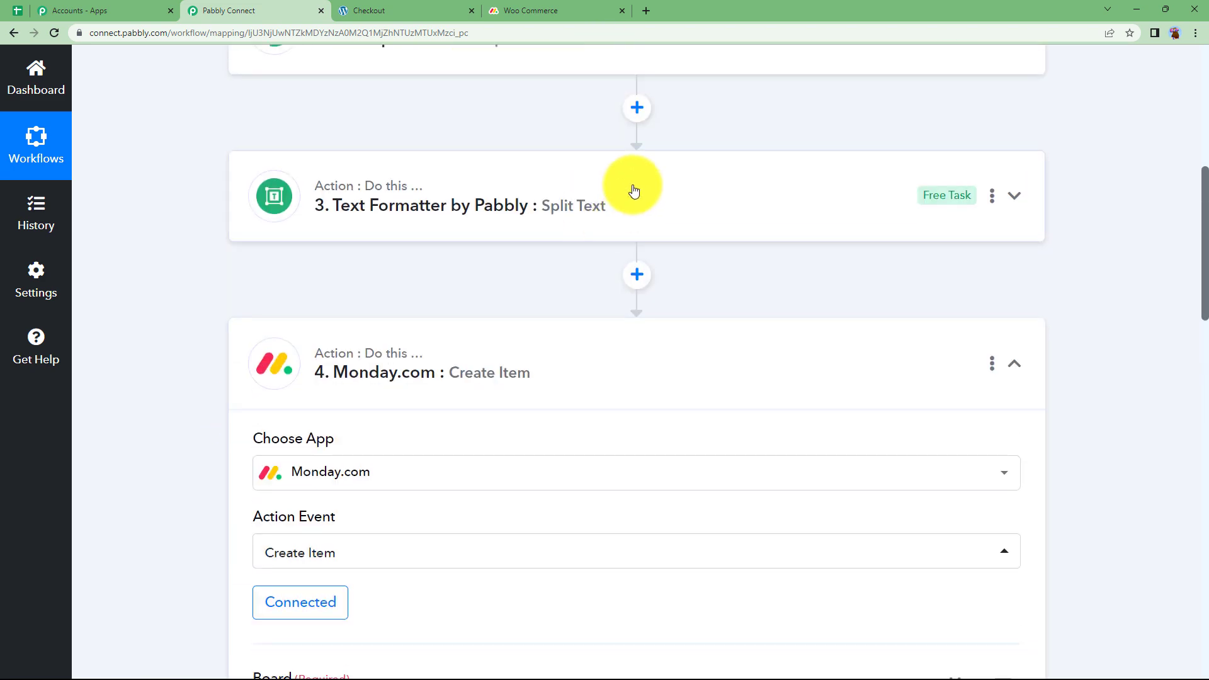
{"action": "scroll", "coordinate": [354, 341], "scroll_direction": "down", "scroll_amount": 4}
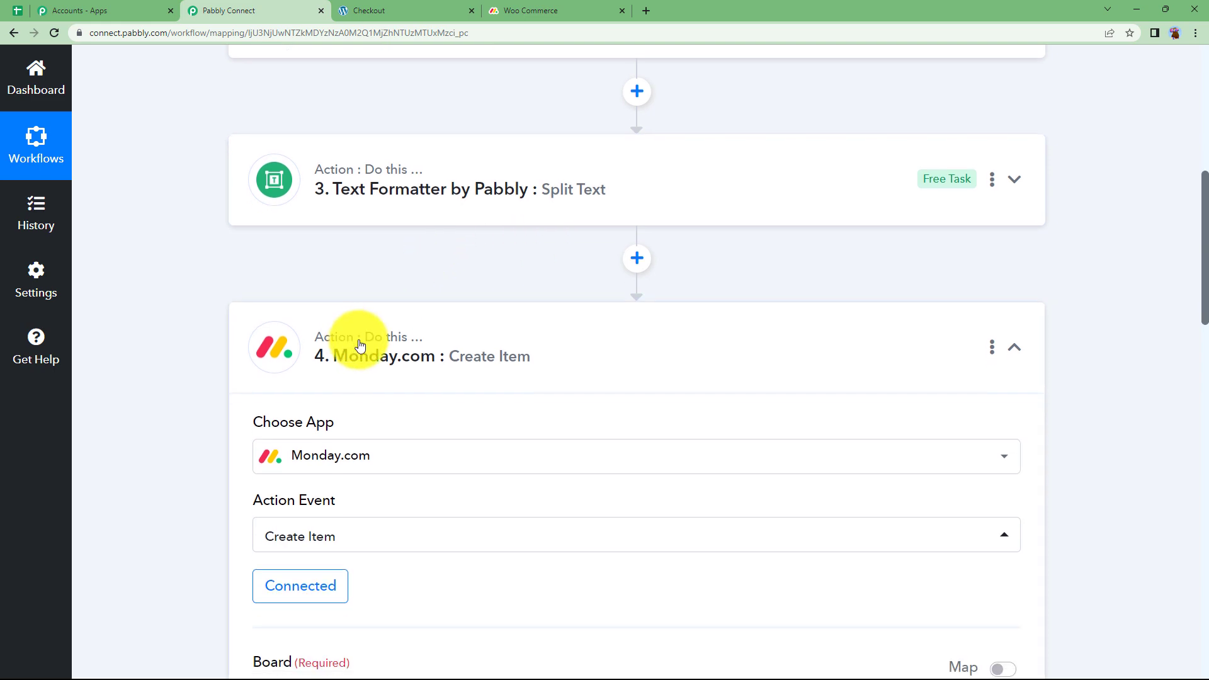
{"action": "left_click", "coordinate": [319, 353]}
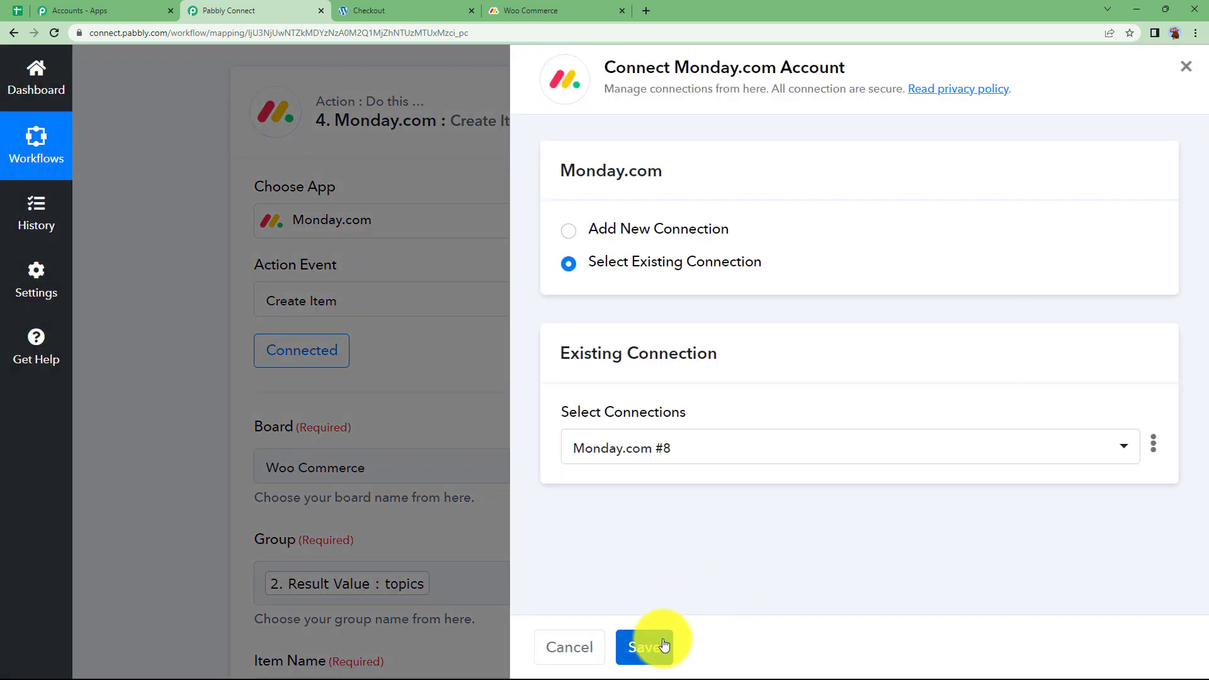
{"action": "left_click", "coordinate": [658, 637]}
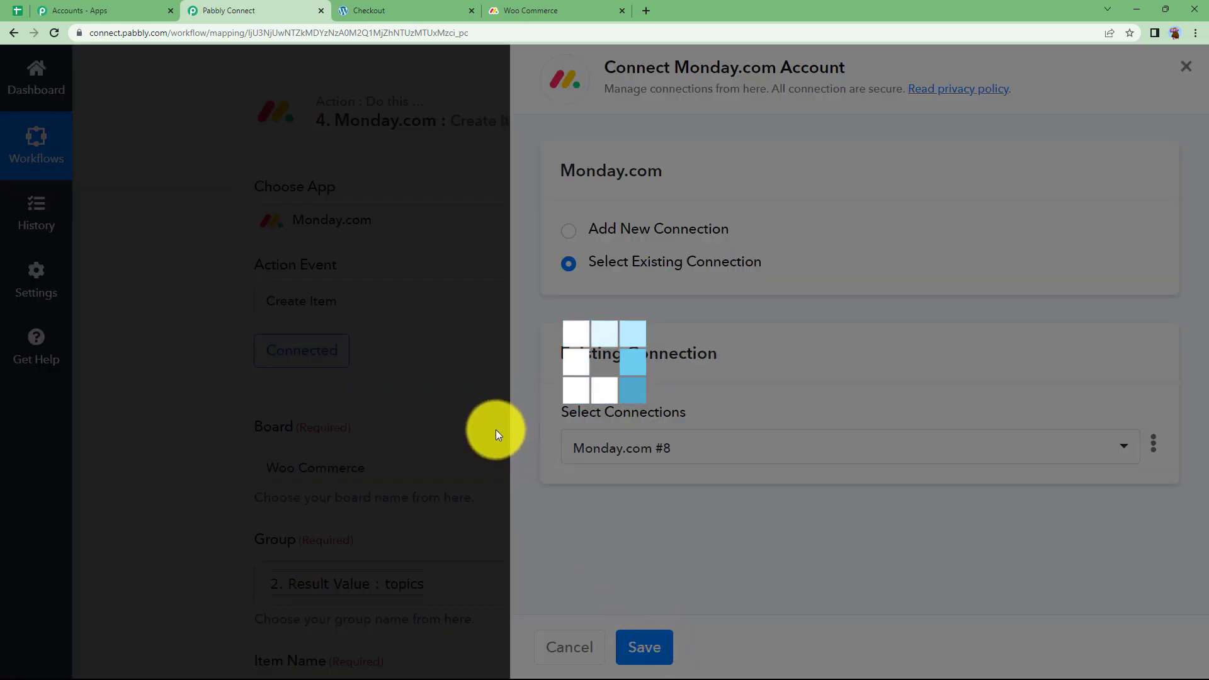
Enable mapping for the Group field and replace its fixed value with the Lookup Table's Result Value
{"action": "scroll", "coordinate": [912, 348], "scroll_direction": "down", "scroll_amount": 4}
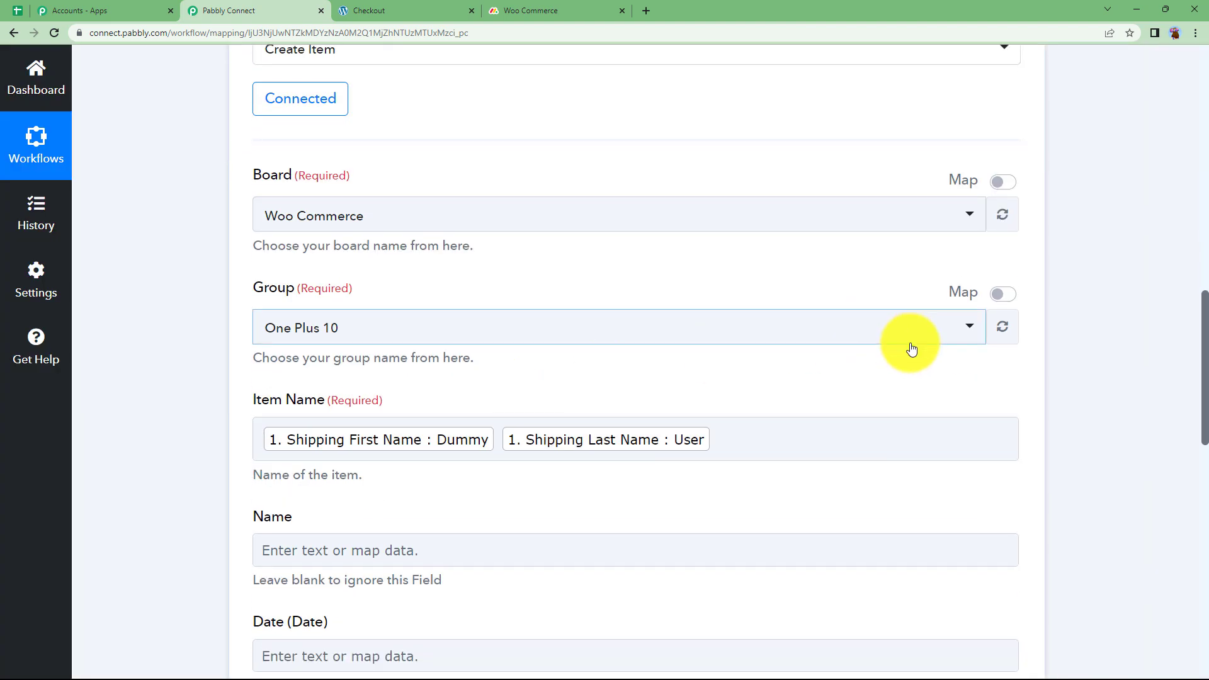
{"action": "left_click", "coordinate": [1001, 296]}
{"action": "left_click", "coordinate": [941, 320]}
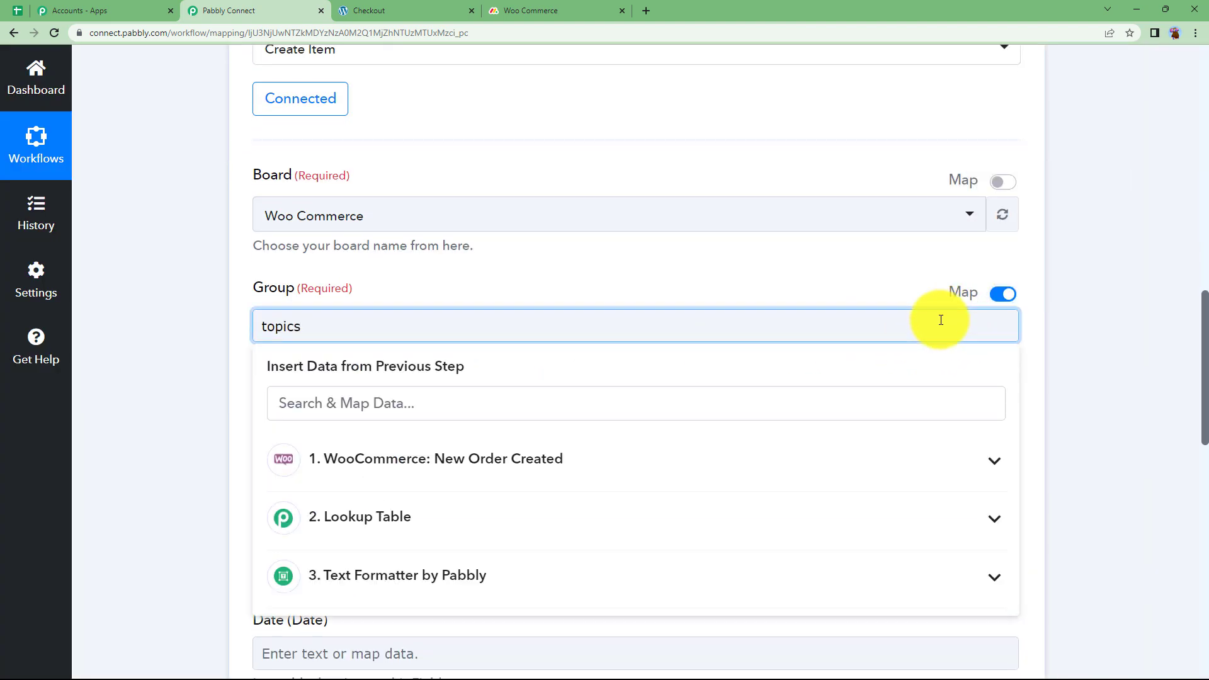
{"action": "key", "text": "BackSpace"}
{"action": "key", "text": "BackSpace"}
{"action": "key", "text": "BackSpace"}
{"action": "key", "text": "BackSpace"}
{"action": "key", "text": "BackSpace"}
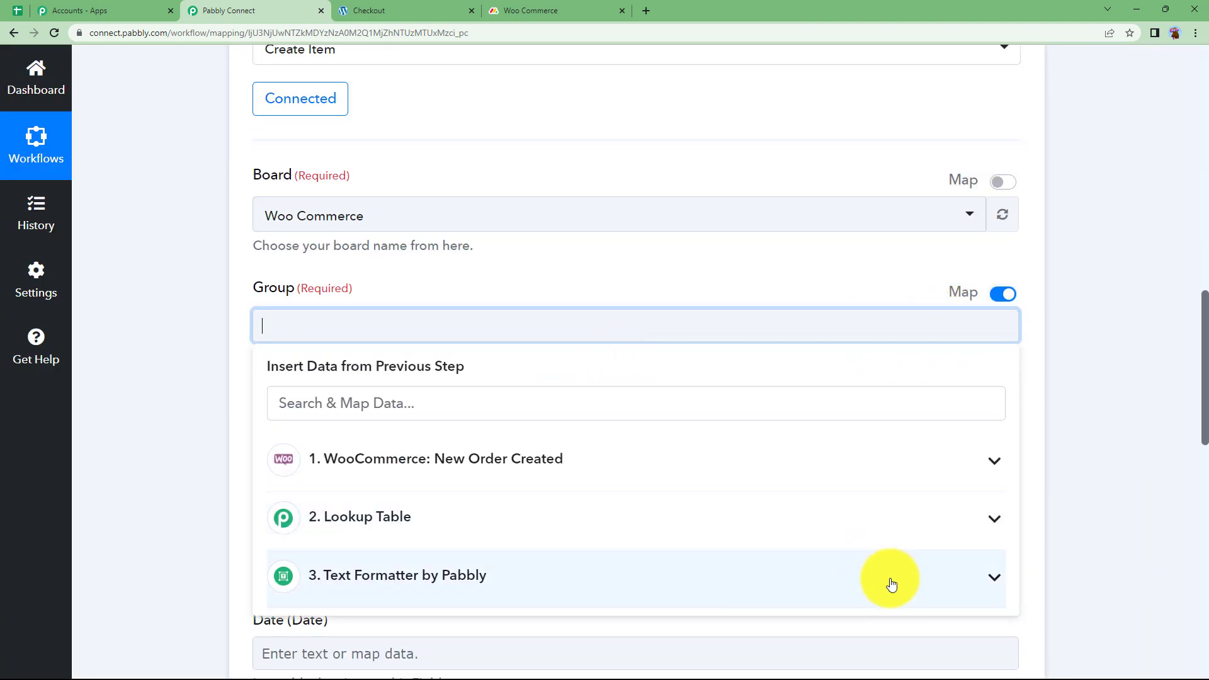
{"action": "left_click", "coordinate": [850, 519]}
{"action": "scroll", "coordinate": [850, 526], "scroll_direction": "down", "scroll_amount": 1}
{"action": "left_click", "coordinate": [751, 571]}
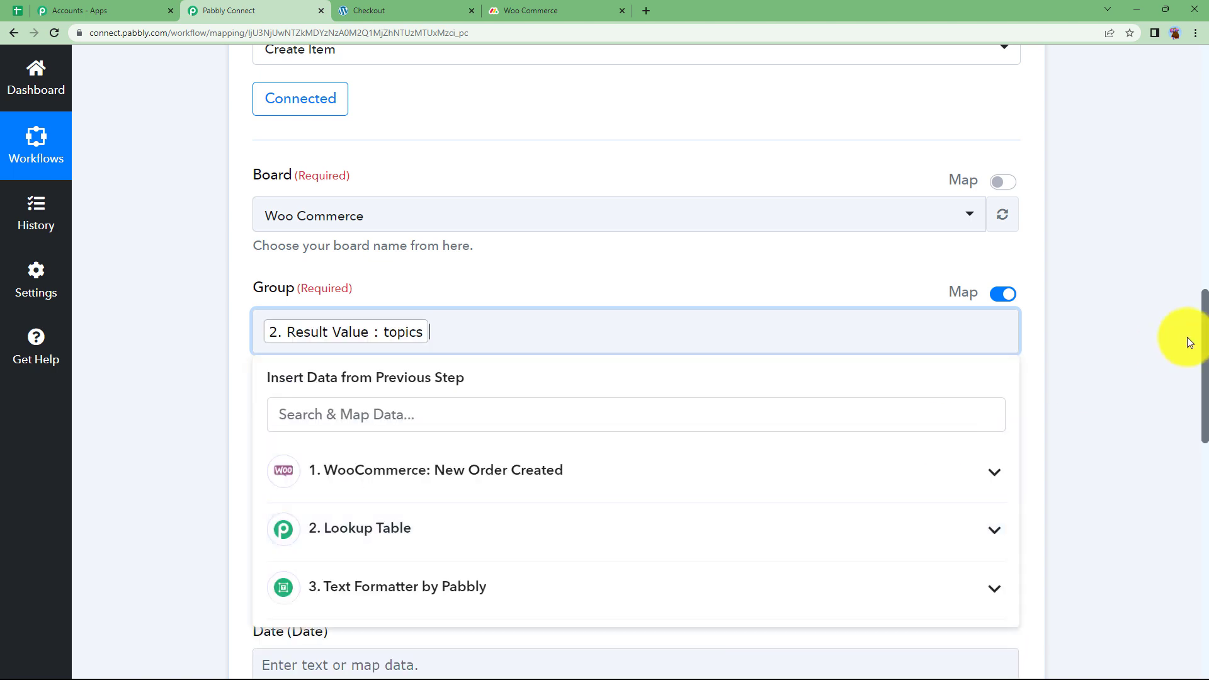
{"action": "left_click", "coordinate": [1165, 346]}
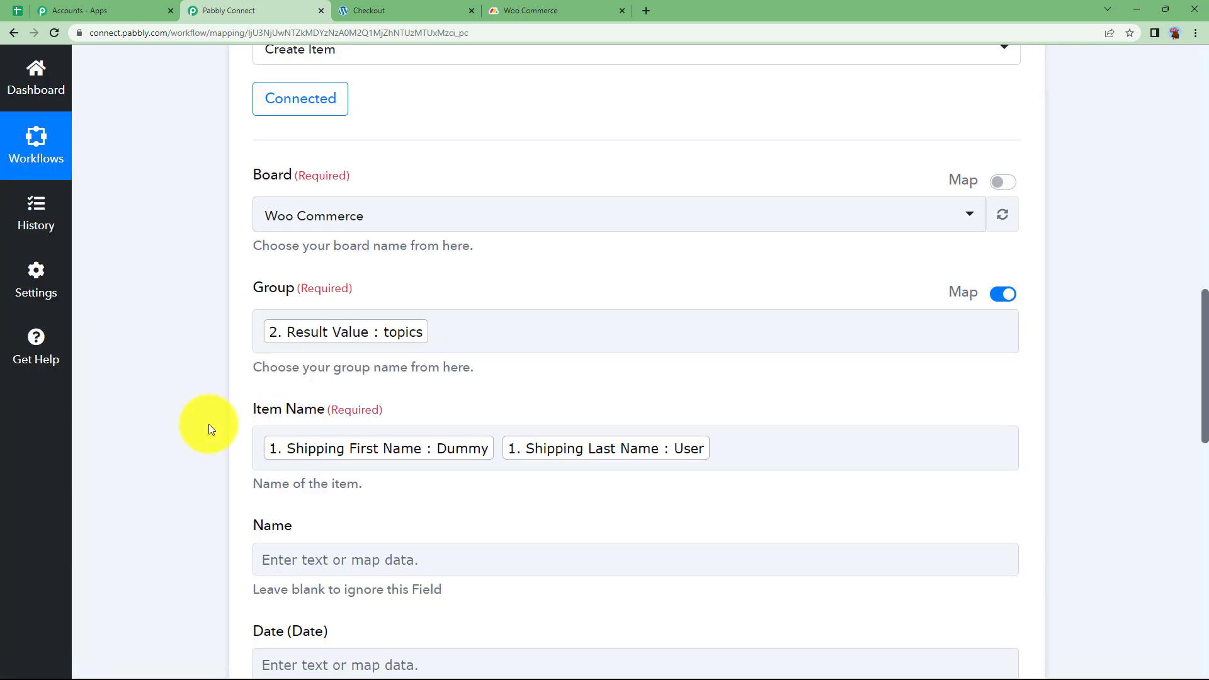
Map the Date (Date) field to Result 0 from the Text Formatter step
{"action": "scroll", "coordinate": [208, 425], "scroll_direction": "down", "scroll_amount": 3}
{"action": "scroll", "coordinate": [271, 371], "scroll_direction": "down", "scroll_amount": 3}
{"action": "left_click", "coordinate": [308, 291]}
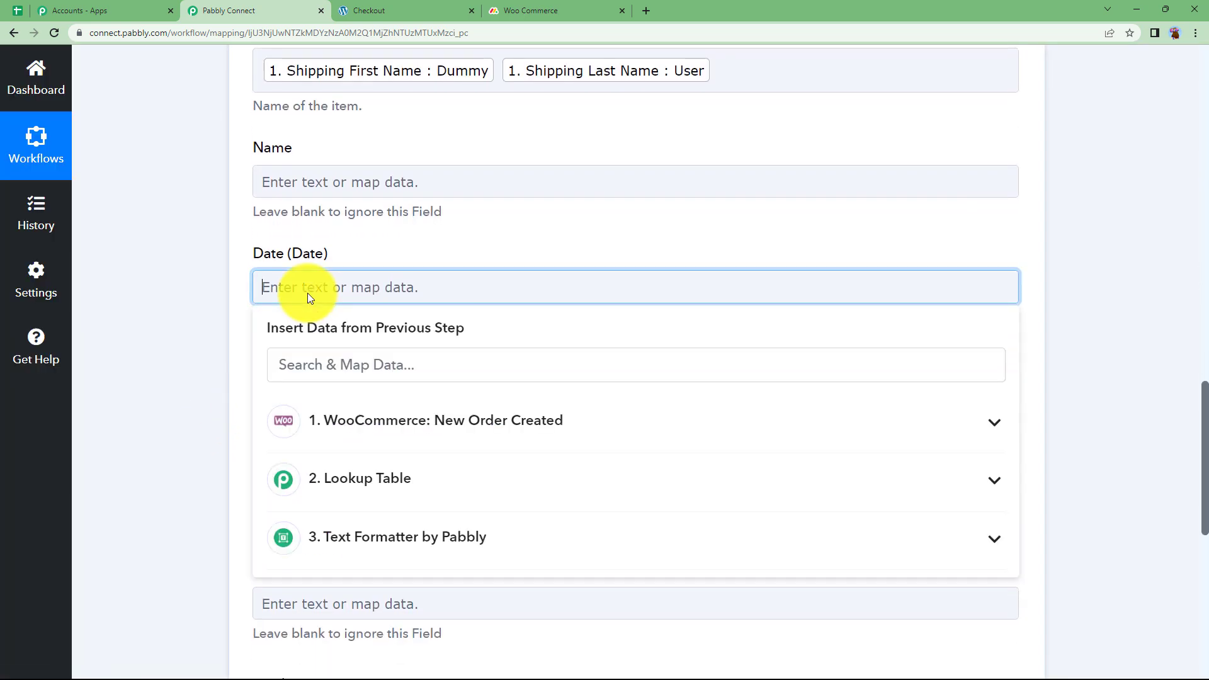
{"action": "left_click", "coordinate": [296, 521]}
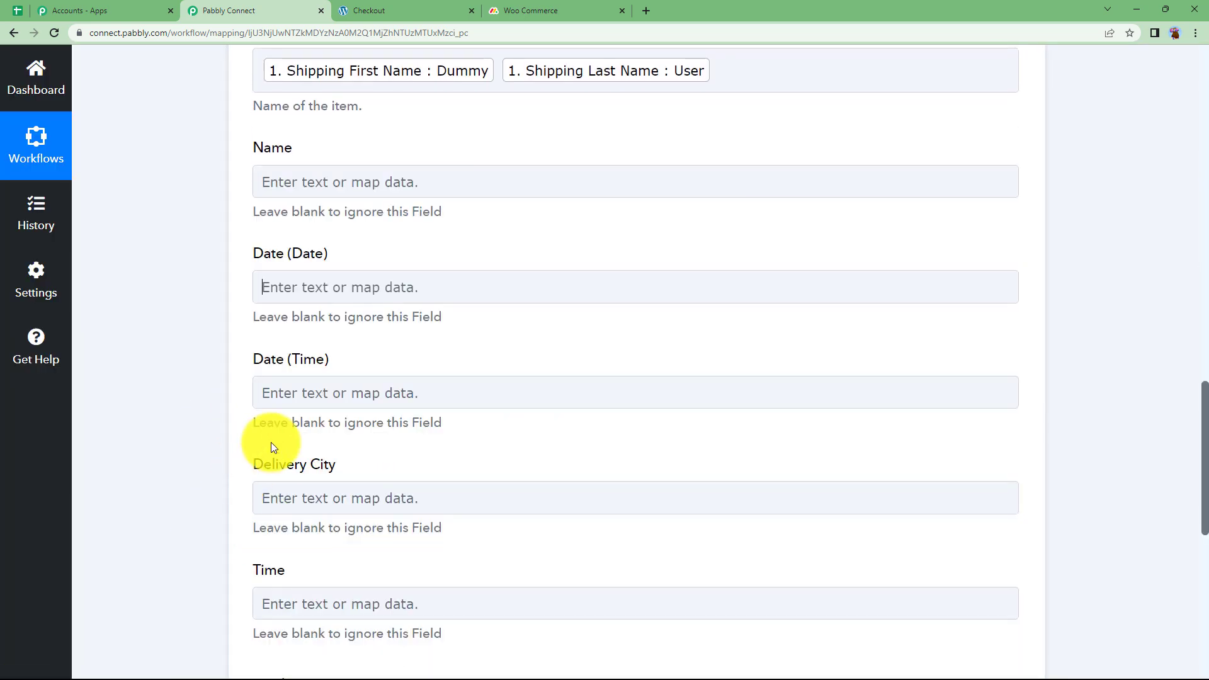
{"action": "left_click", "coordinate": [319, 287]}
{"action": "left_click", "coordinate": [337, 538]}
{"action": "left_click", "coordinate": [393, 624]}
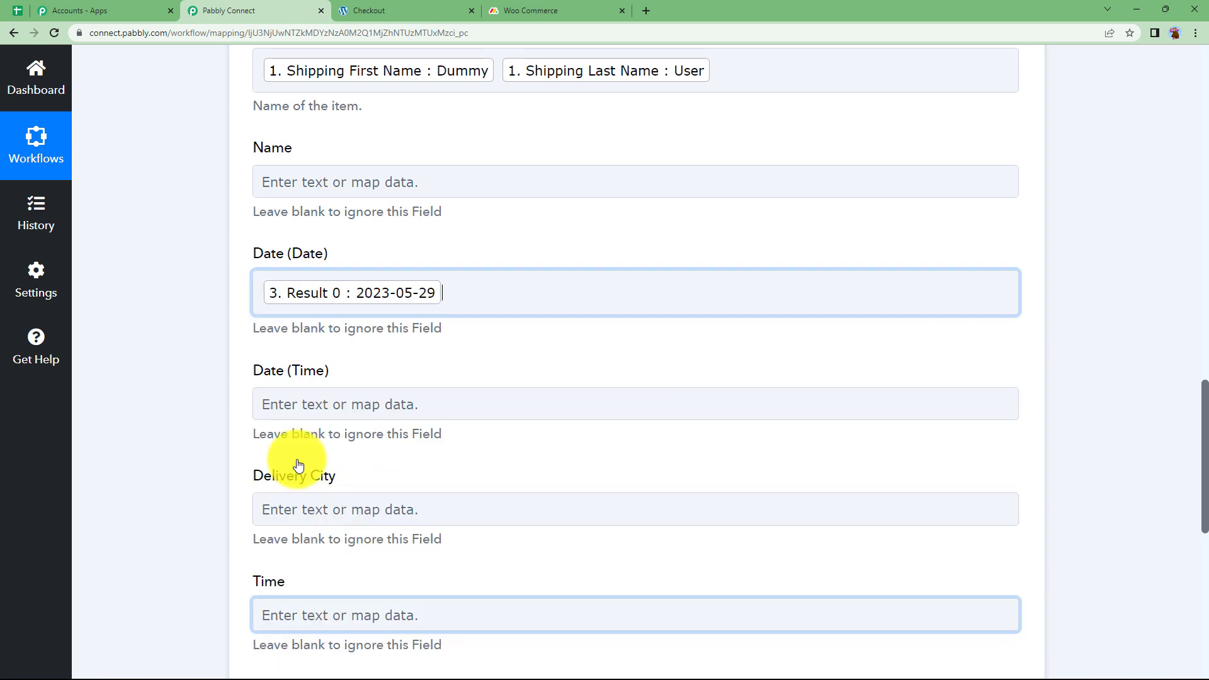
Map the Date (Time) field to Result 1 from the Text Formatter step
{"action": "scroll", "coordinate": [214, 352], "scroll_direction": "down", "scroll_amount": 3}
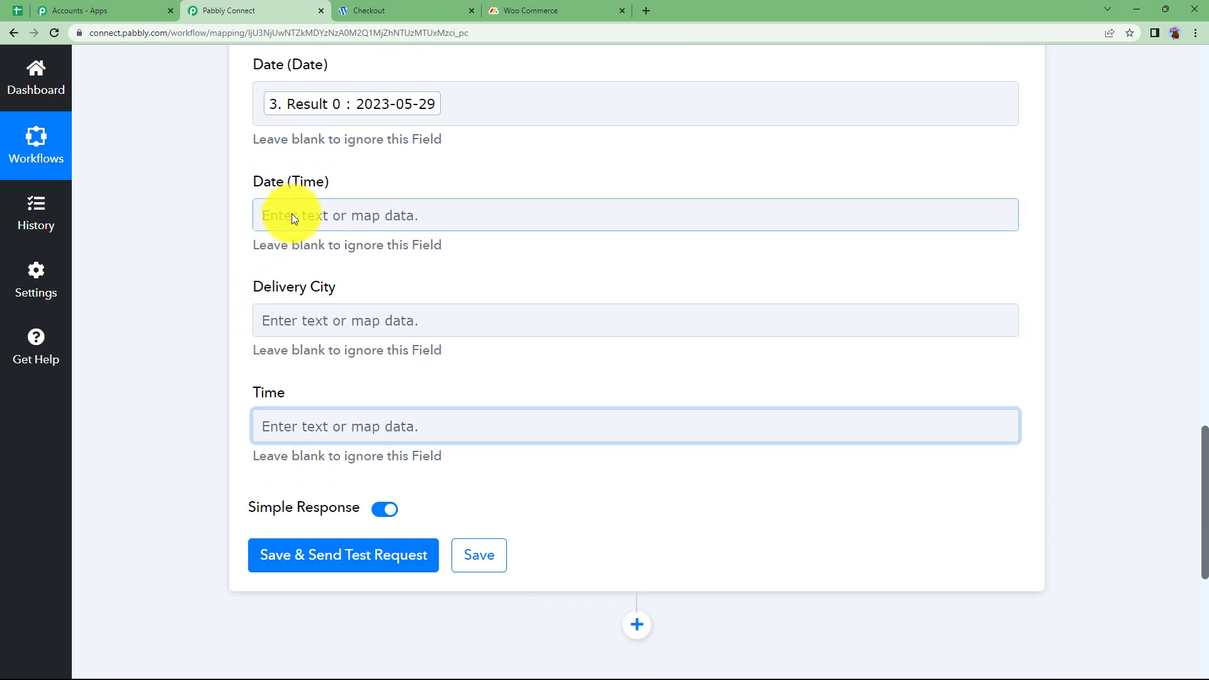
{"action": "left_click", "coordinate": [292, 215]}
{"action": "left_click", "coordinate": [323, 465]}
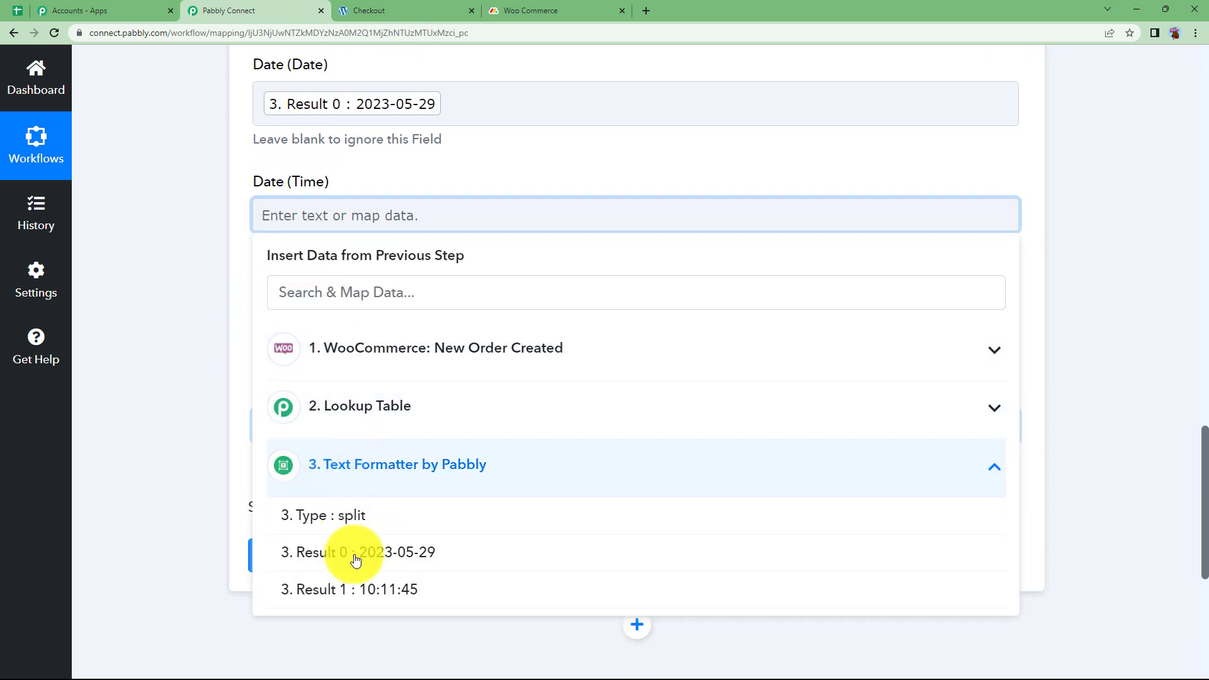
{"action": "left_click", "coordinate": [365, 590]}
Search the WooCommerce order data for CITY and map the Delivery City field to Shipping City
{"action": "left_click", "coordinate": [308, 332]}
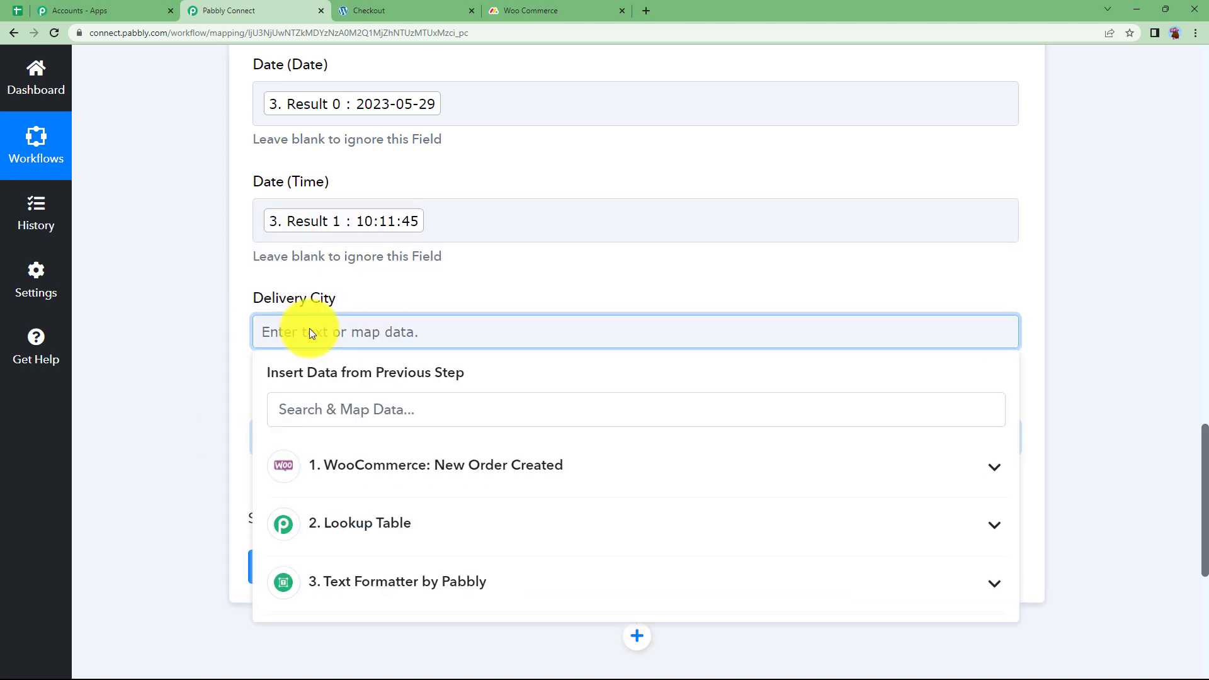
{"action": "left_click", "coordinate": [378, 464]}
{"action": "left_click", "coordinate": [408, 410]}
{"action": "type", "text": "CITY"}
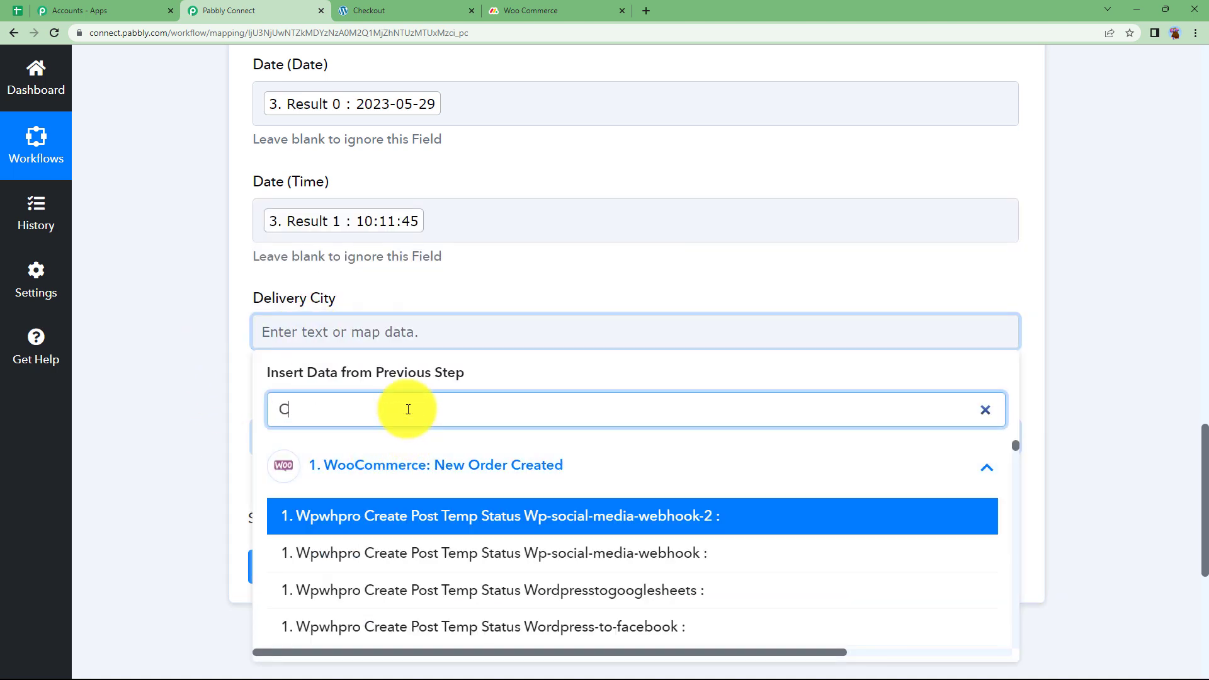
{"action": "left_click", "coordinate": [513, 515]}
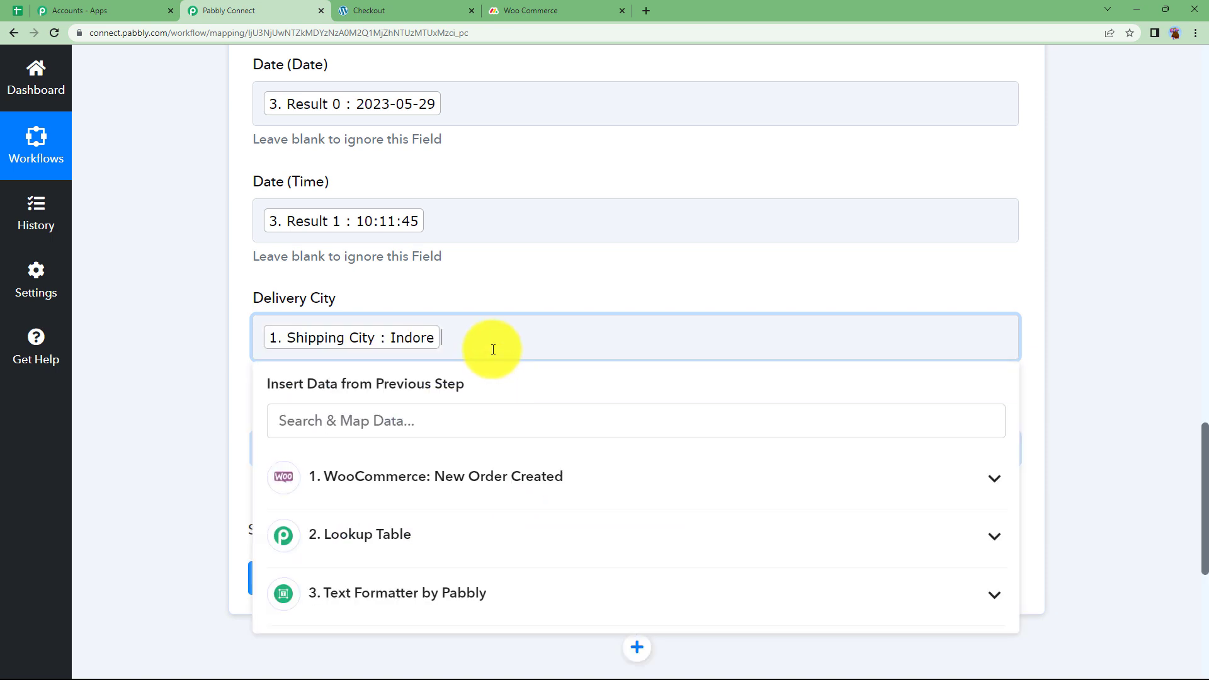
{"action": "left_click", "coordinate": [191, 432]}
Save the Monday.com Create Item step with a test request and check the created item's ID in the response
{"action": "left_click", "coordinate": [334, 592]}
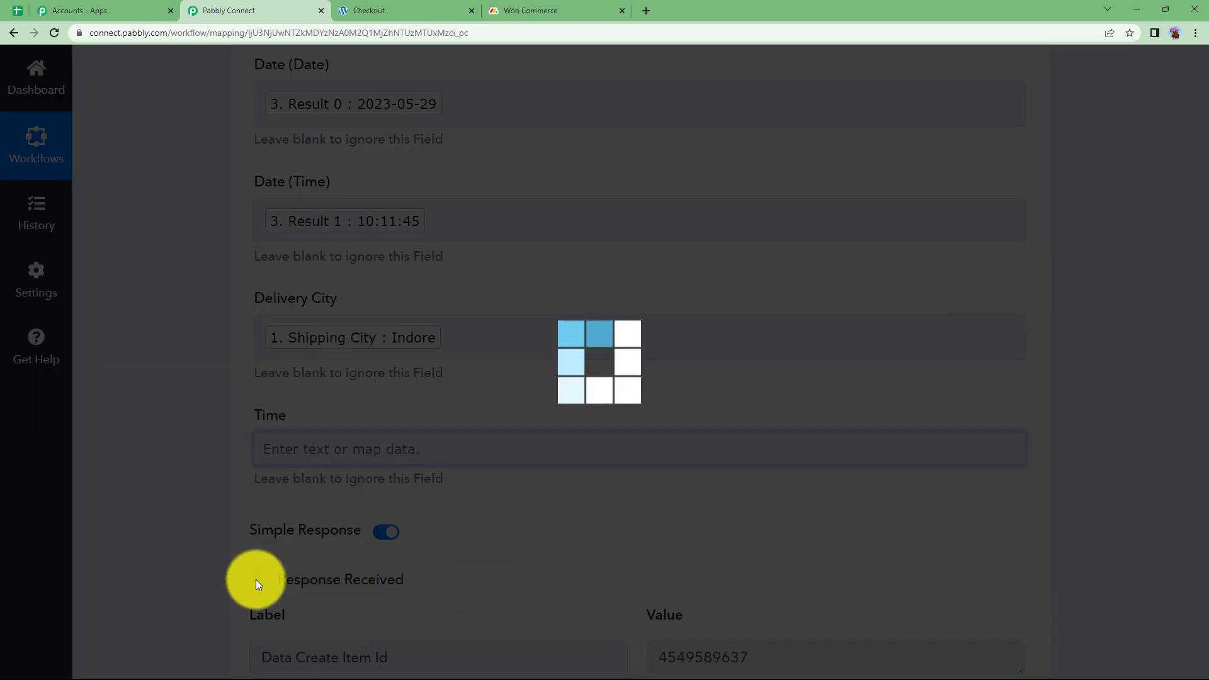
{"action": "scroll", "coordinate": [432, 405], "scroll_direction": "down", "scroll_amount": 4}
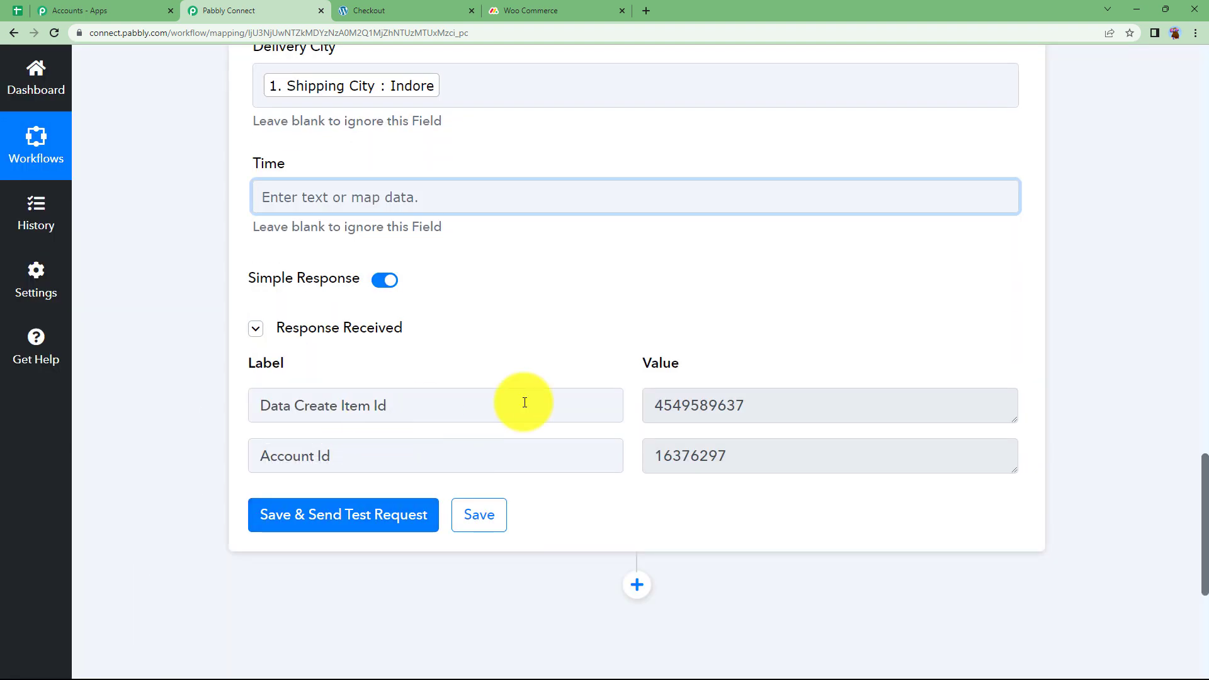
{"action": "left_click_drag", "start_coordinate": [791, 399], "coordinate": [608, 398]}
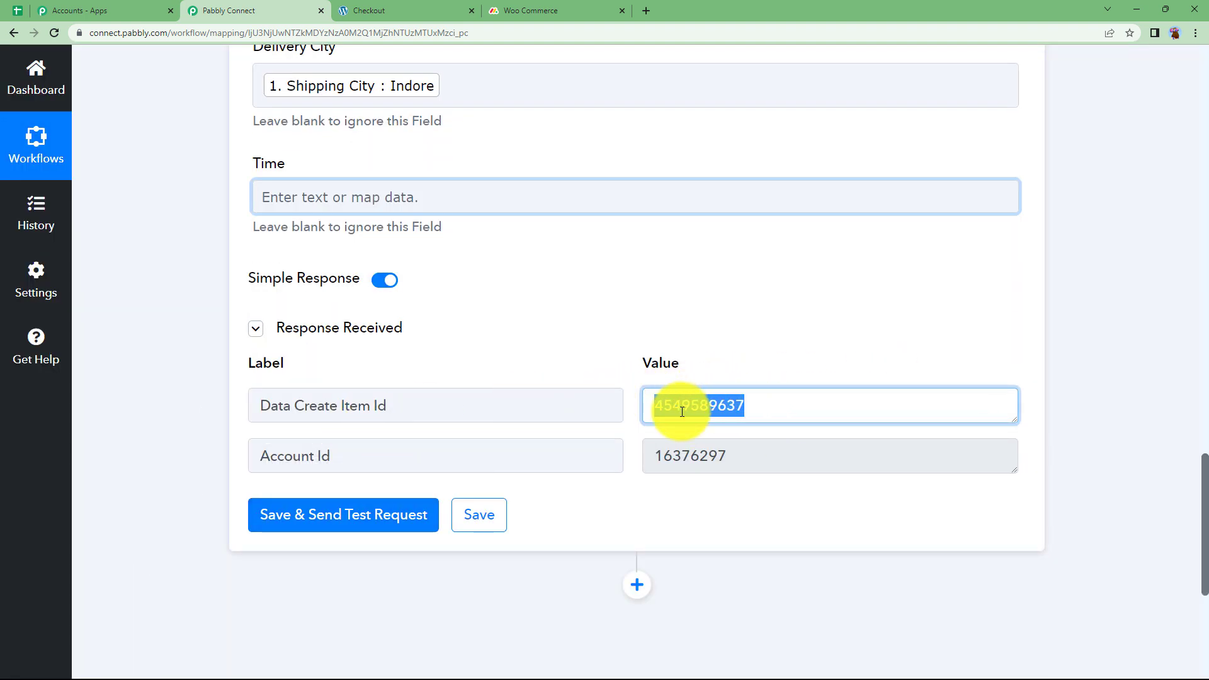
{"action": "left_click", "coordinate": [737, 371]}
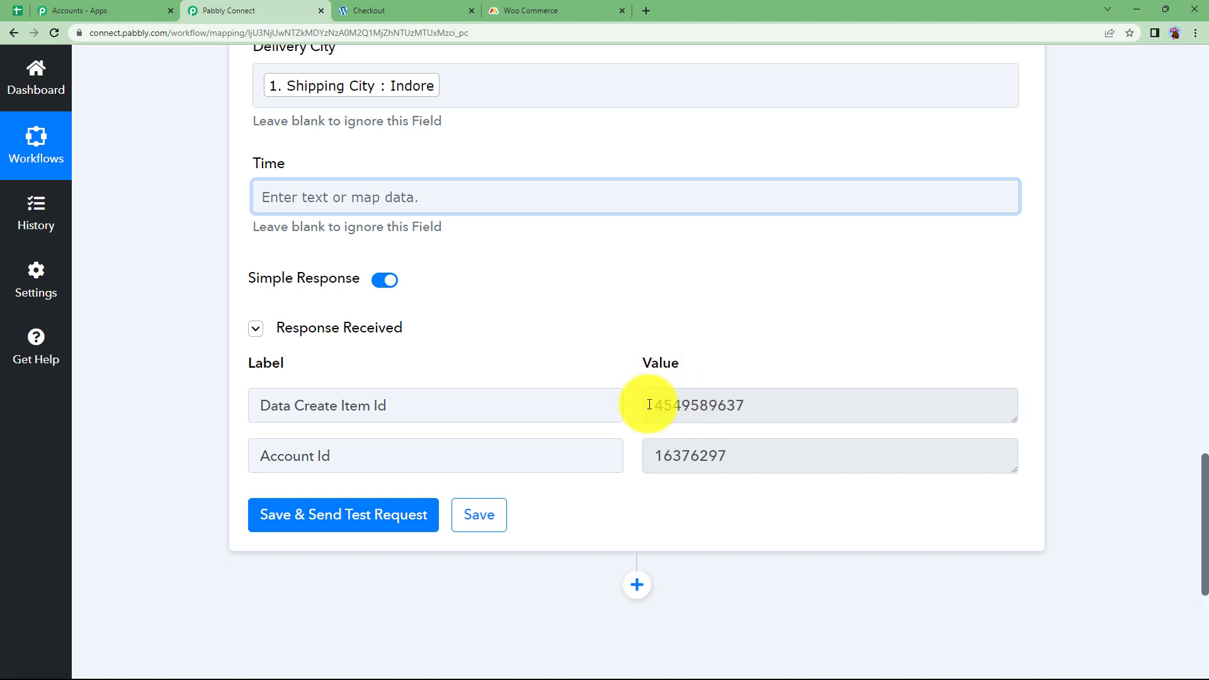
Collapse the Monday.com step and review the workflow's steps from the WooCommerce trigger down
{"action": "scroll", "coordinate": [542, 377], "scroll_direction": "up", "scroll_amount": 15}
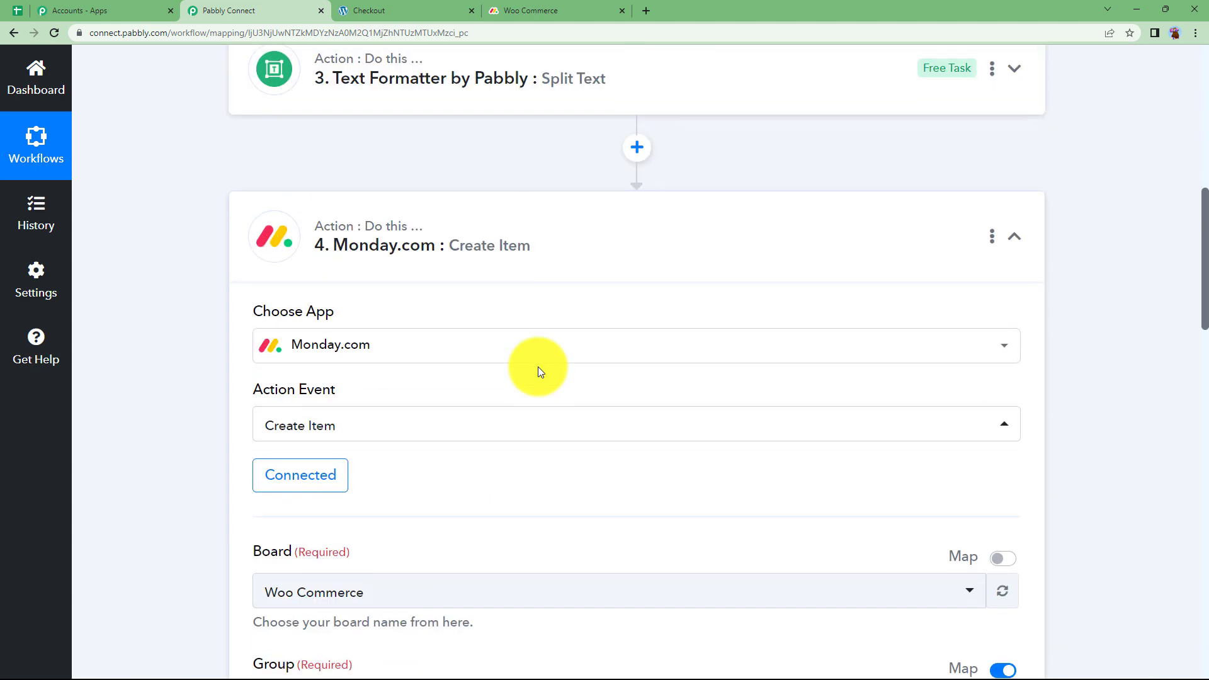
{"action": "scroll", "coordinate": [538, 372], "scroll_direction": "up", "scroll_amount": 4}
{"action": "left_click", "coordinate": [513, 481]}
{"action": "scroll", "coordinate": [225, 387], "scroll_direction": "up", "scroll_amount": 3}
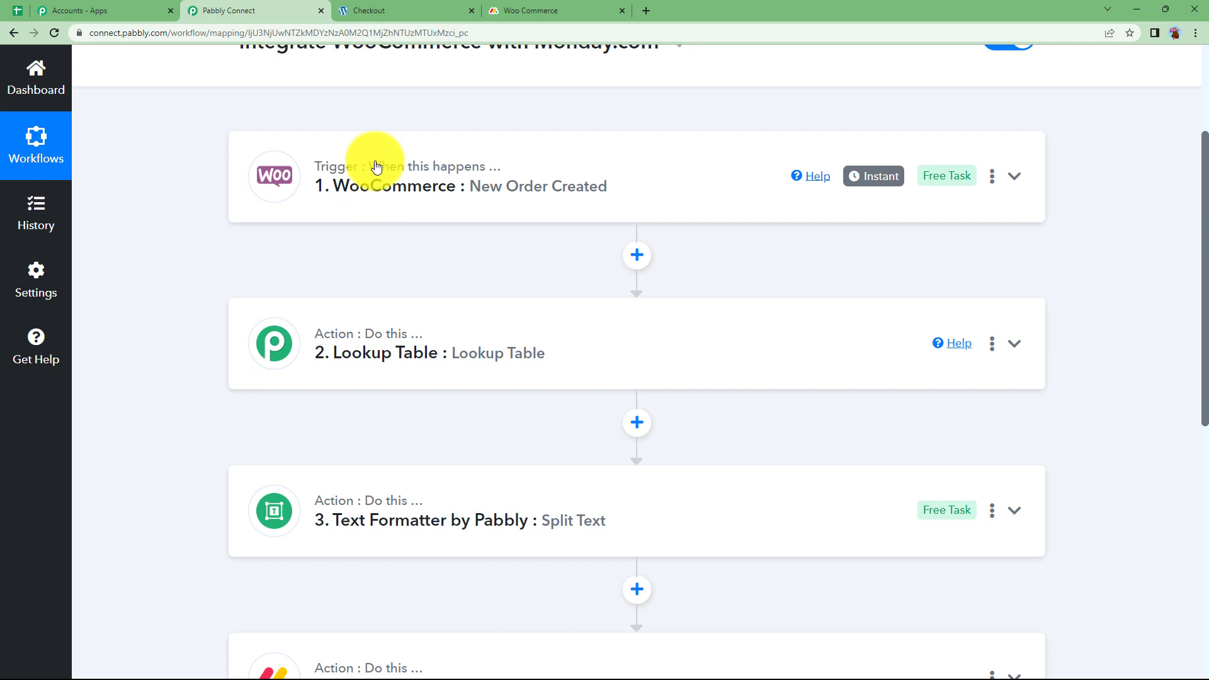
Check the new item's date and delivery city in the One Plus 10 group of monday.com's Woo Commerce board, and return to Pabbly Connect
{"action": "scroll", "coordinate": [165, 424], "scroll_direction": "down", "scroll_amount": 2}
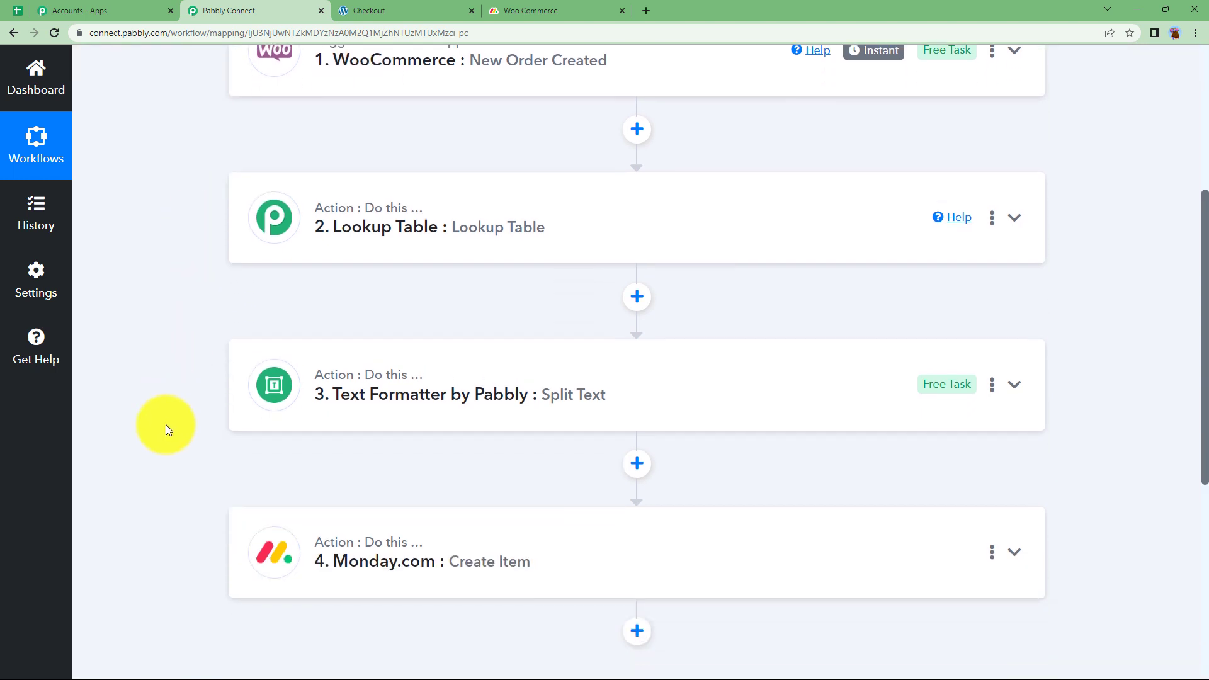
{"action": "left_click", "coordinate": [554, 10]}
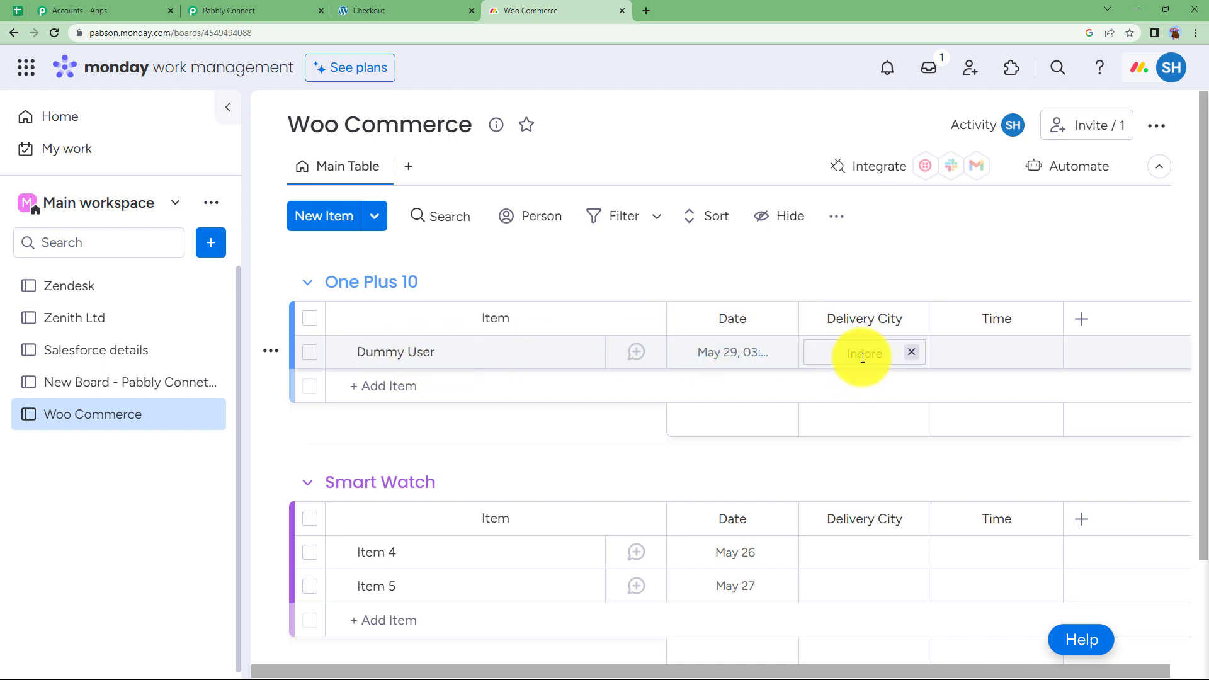
{"action": "left_click", "coordinate": [279, 8]}
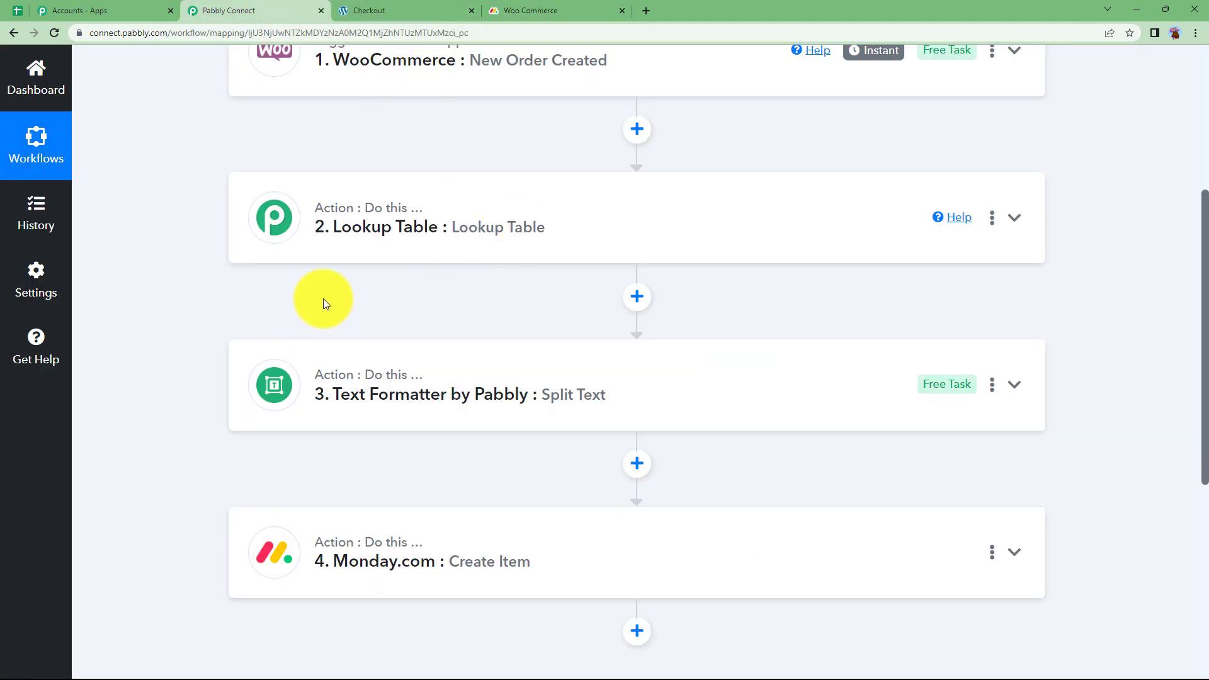
Revisit the WooCommerce checkout page and the monday.com board, and review the Pabbly Connect workflow from the New Order Created trigger to Create Item
{"action": "left_click", "coordinate": [411, 7]}
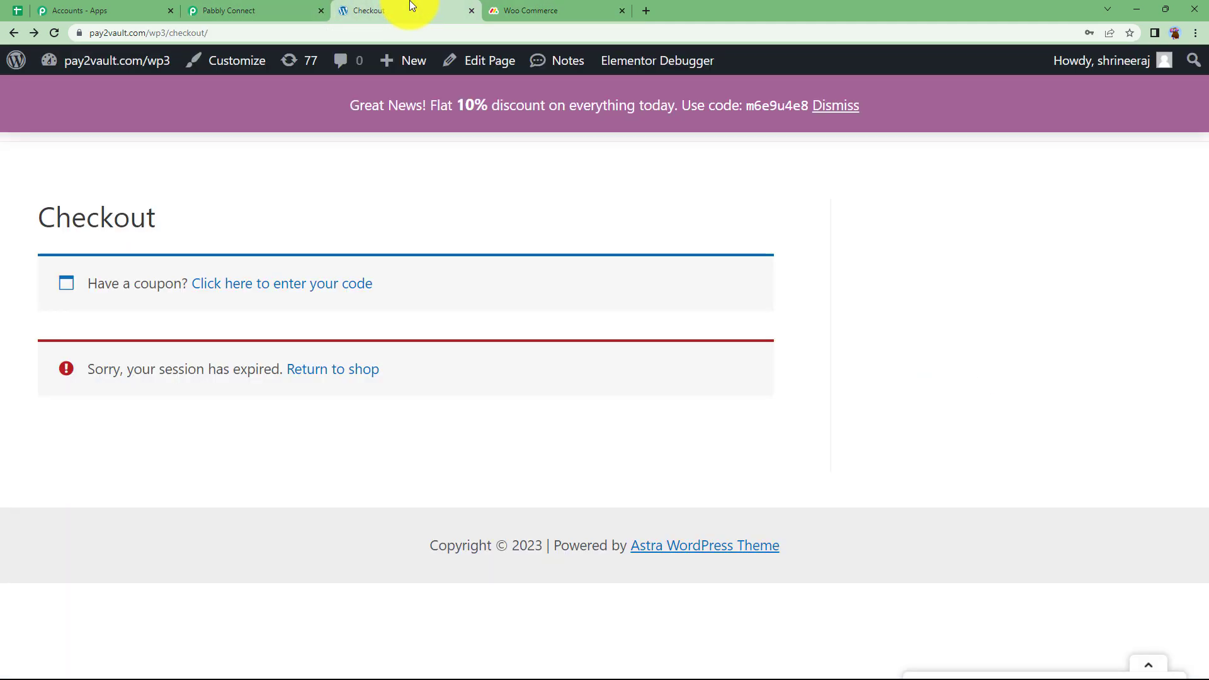
{"action": "left_click", "coordinate": [526, 6]}
{"action": "left_click", "coordinate": [272, 7]}
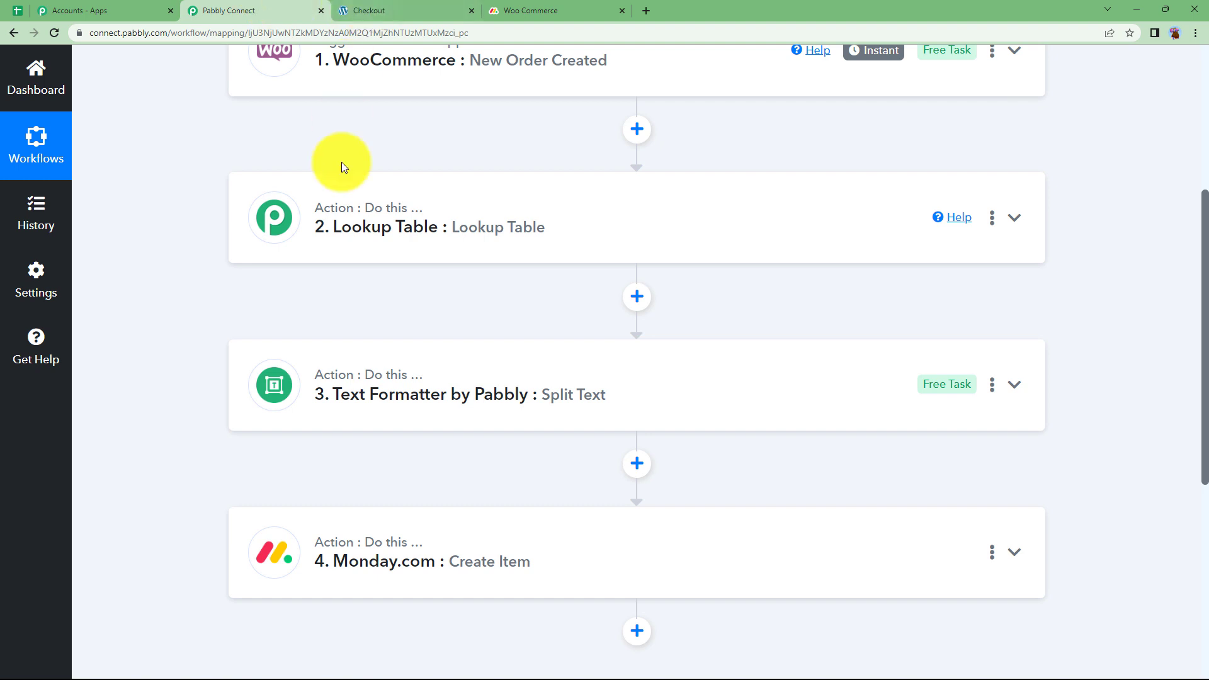
{"action": "scroll", "coordinate": [484, 113], "scroll_direction": "up", "scroll_amount": 1}
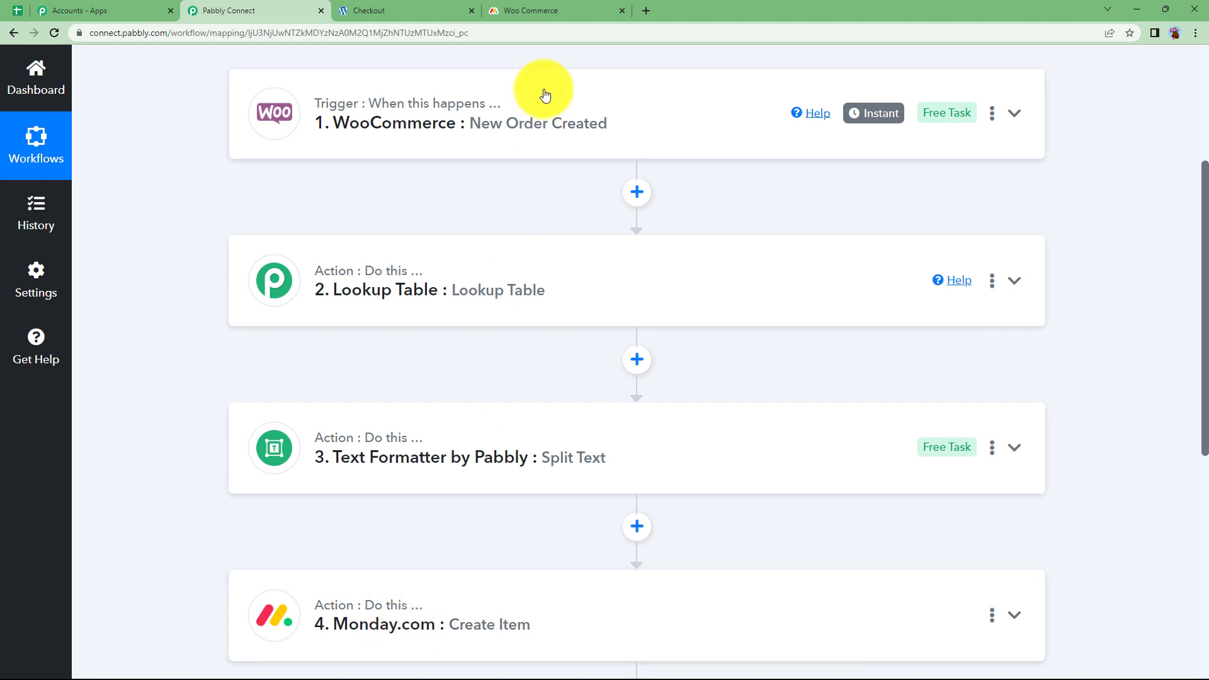
{"action": "mouse_move", "coordinate": [391, 612]}
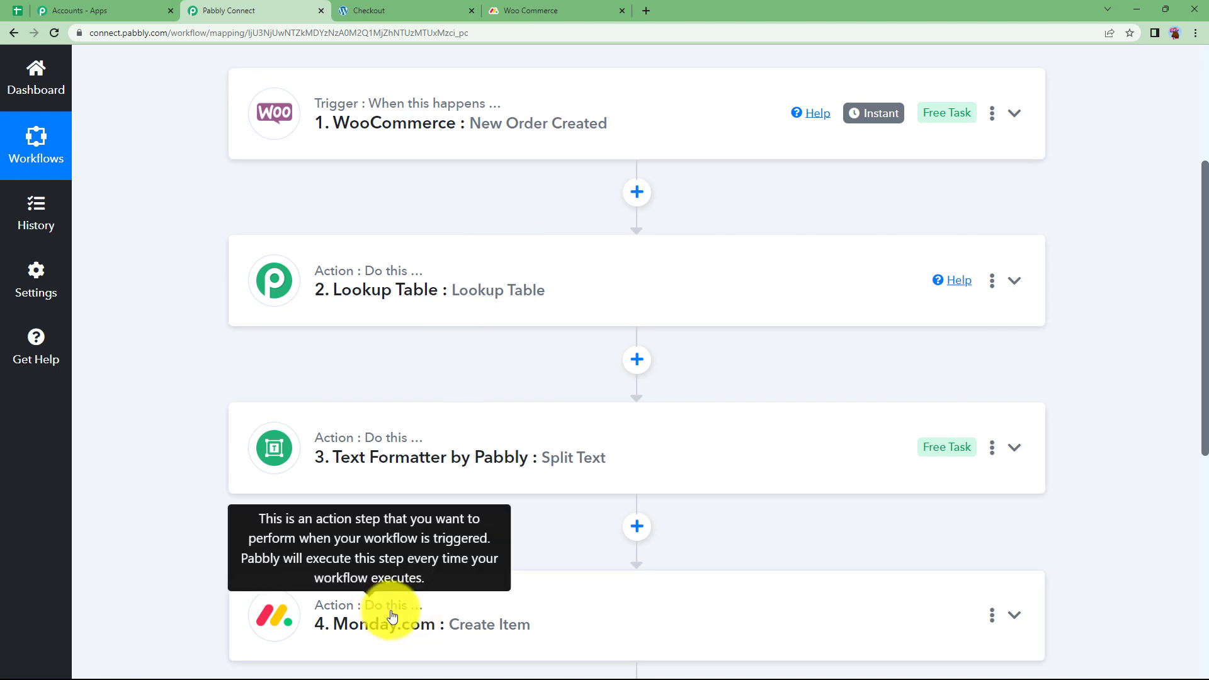